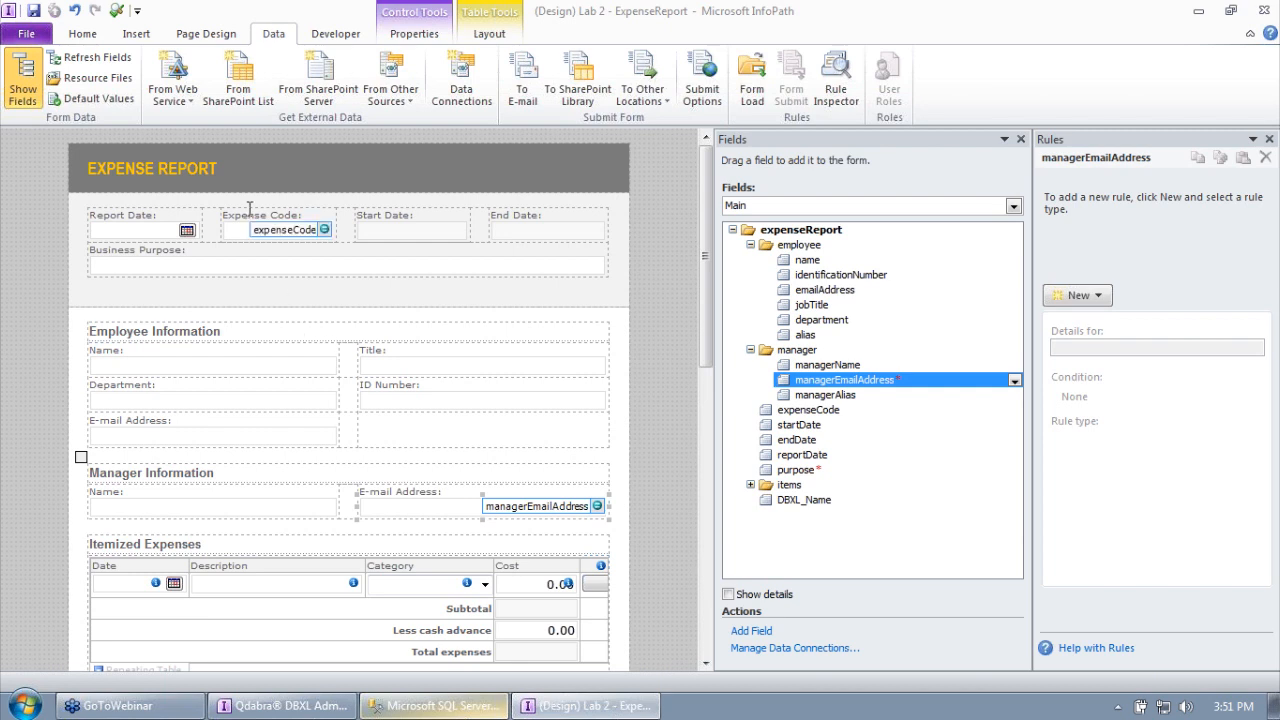
# Preview the expense report form with data connections allowed, inspect the employee and manager name and e-mail fields, and close the preview.
pyautogui.click(118, 12)
pyautogui.click(118, 12)
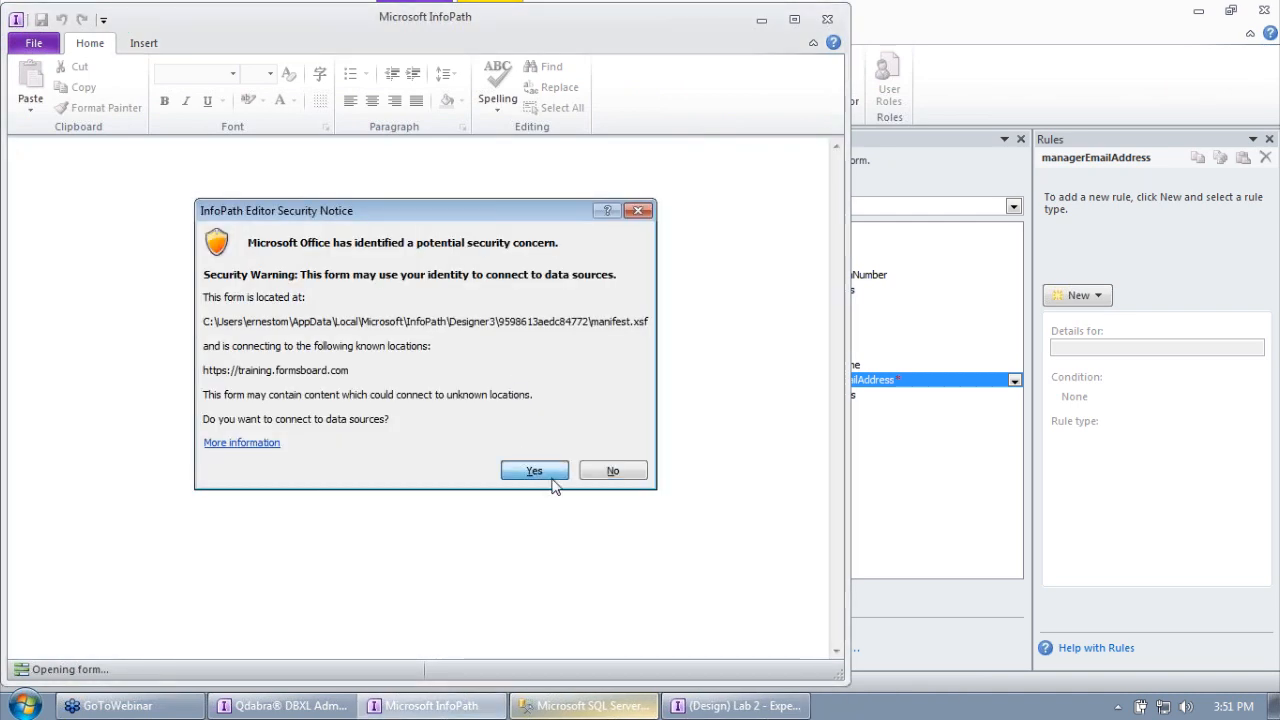
pyautogui.click(534, 471)
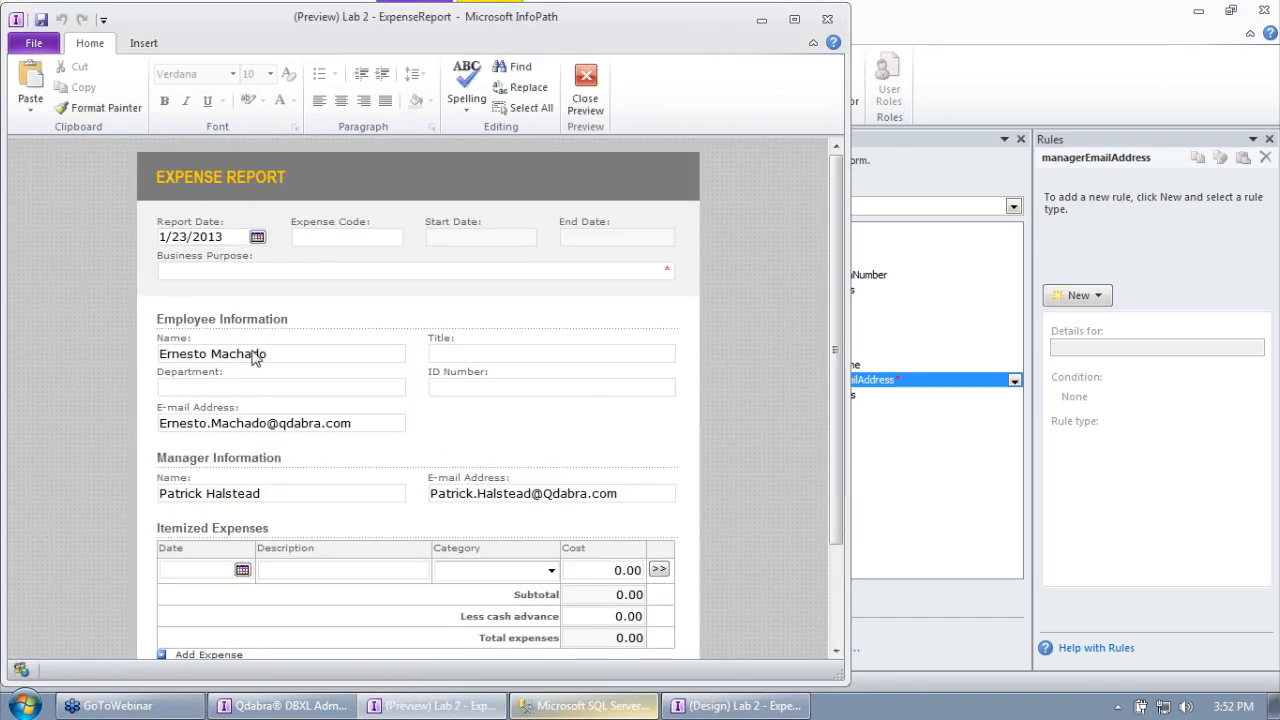
pyautogui.moveTo(268, 354); pyautogui.dragTo(127, 355)
pyautogui.moveTo(357, 423); pyautogui.dragTo(188, 422)
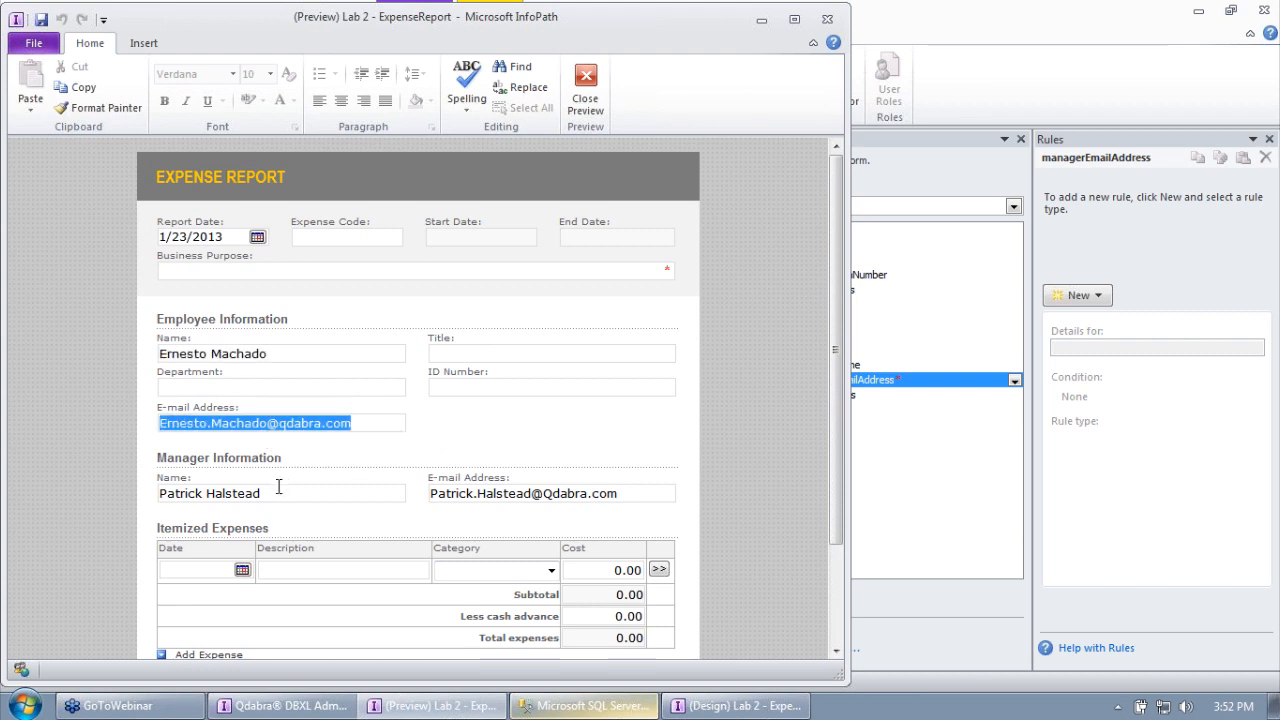
pyautogui.moveTo(277, 491); pyautogui.dragTo(160, 503)
pyautogui.click(623, 498)
pyautogui.click(415, 491)
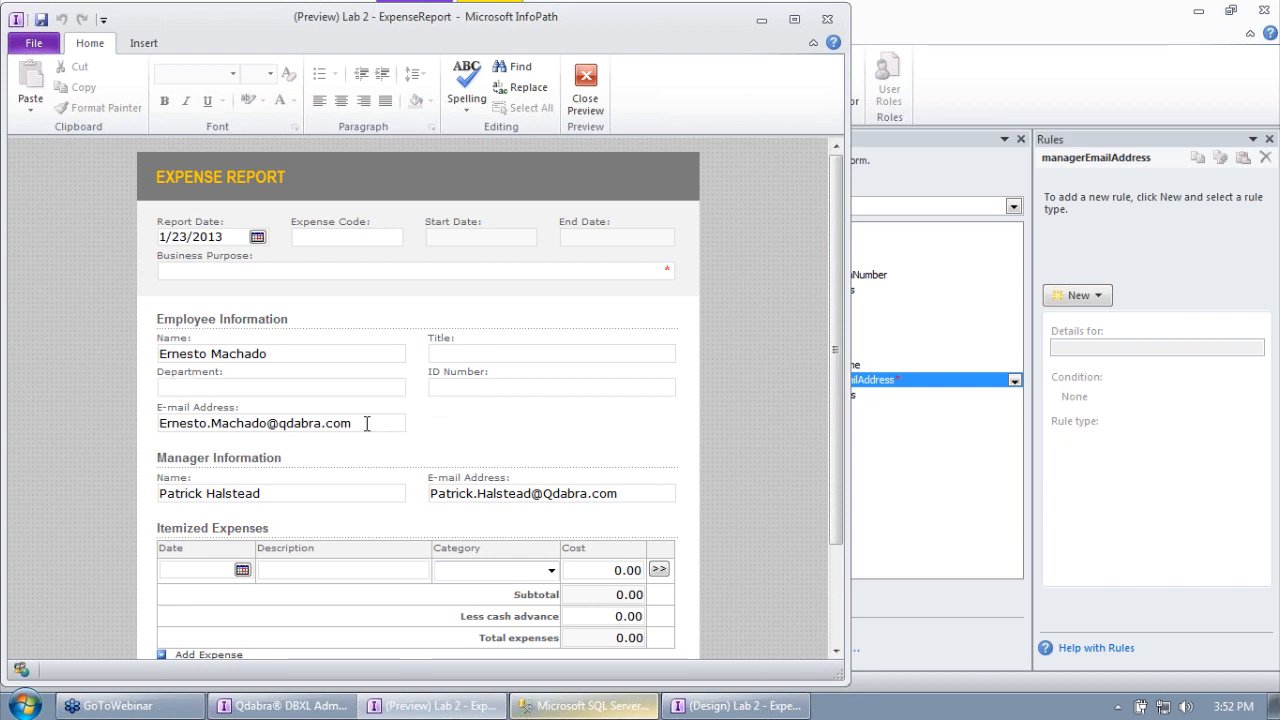
pyautogui.click(321, 420)
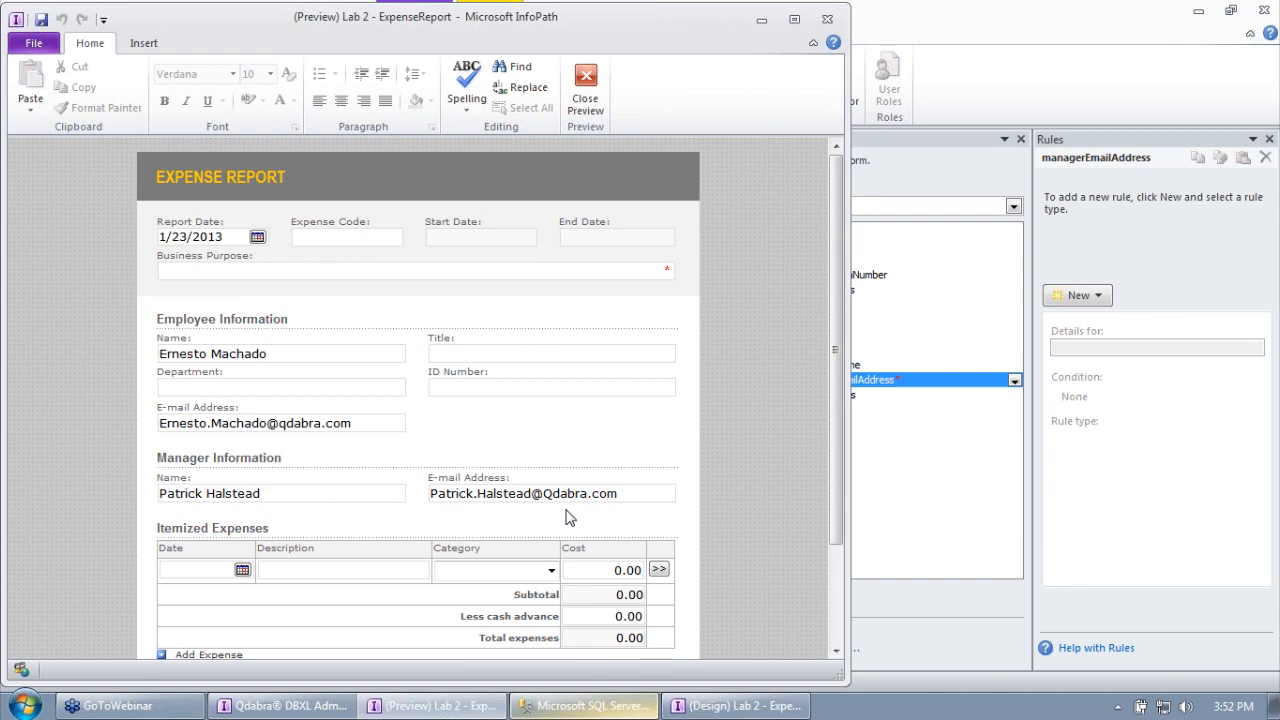
pyautogui.click(587, 110)
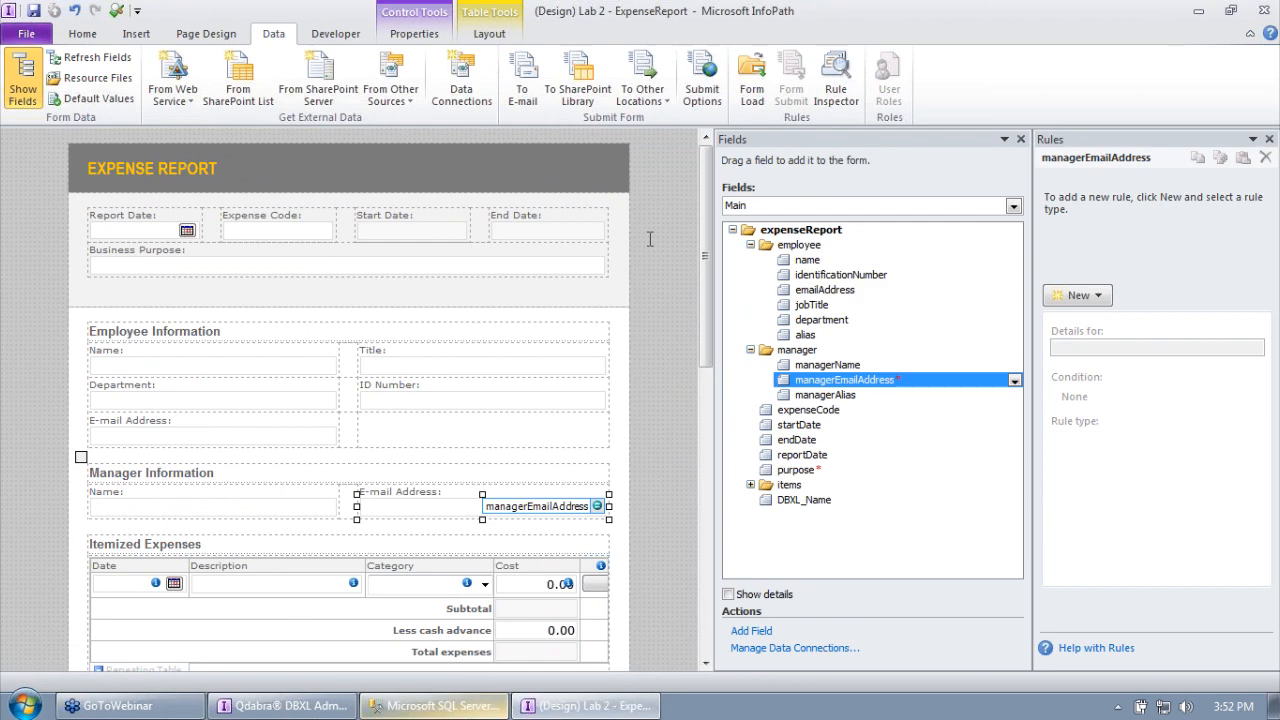
# Open the DBXL Training site in the browser, examine the Web Service Descriptions on the QdabraWebService page, and close the browser.
pyautogui.click(35, 706)
pyautogui.click(90, 580)
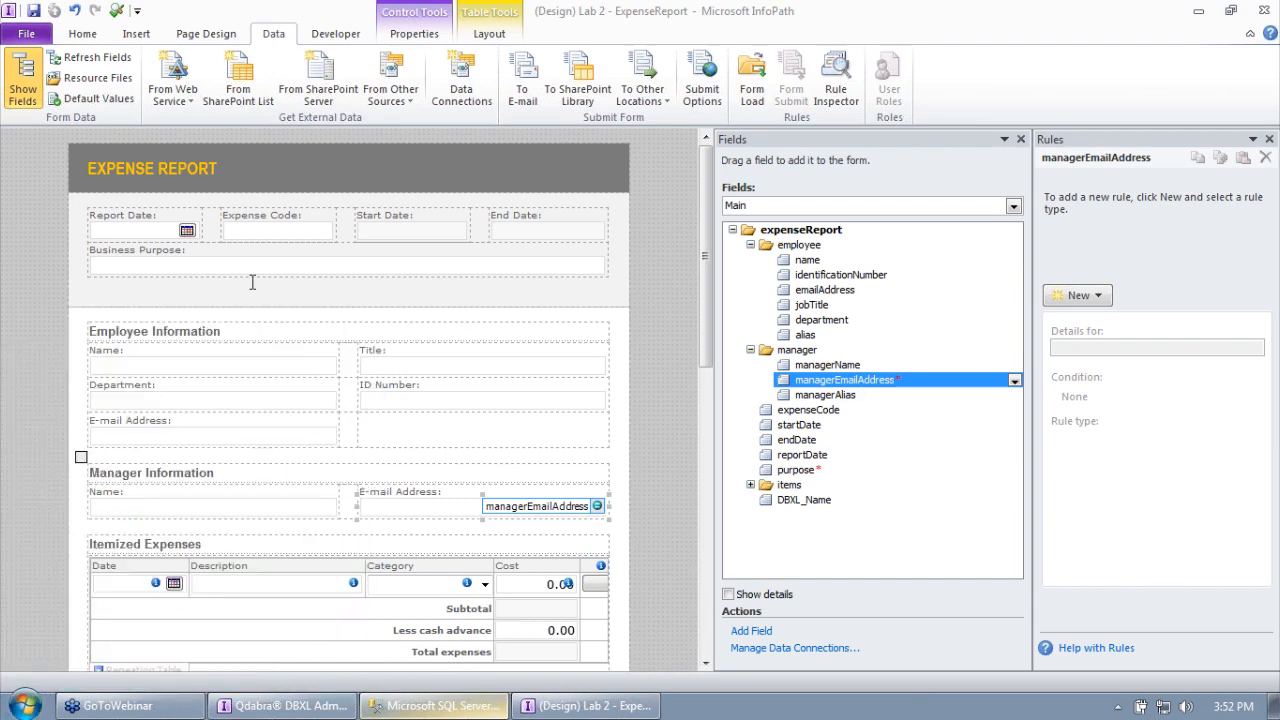
pyautogui.click(422, 66)
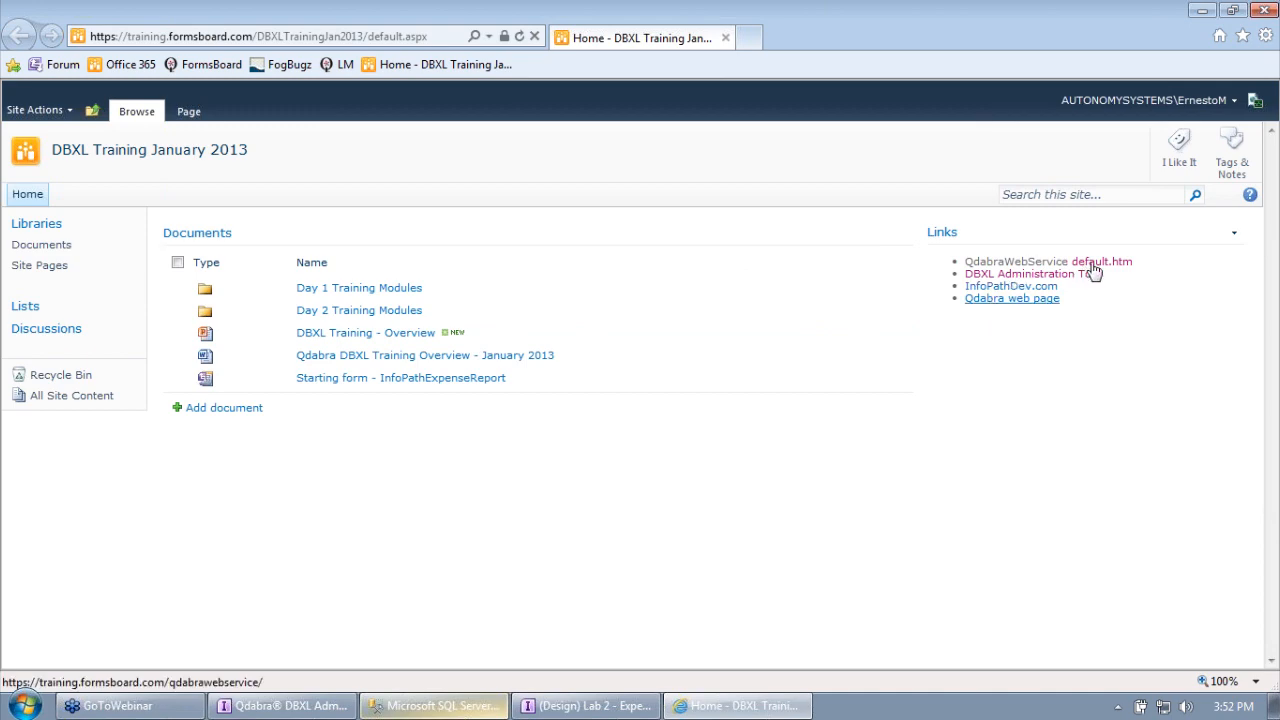
pyautogui.click(977, 263)
pyautogui.scroll(-6, 374, 429)
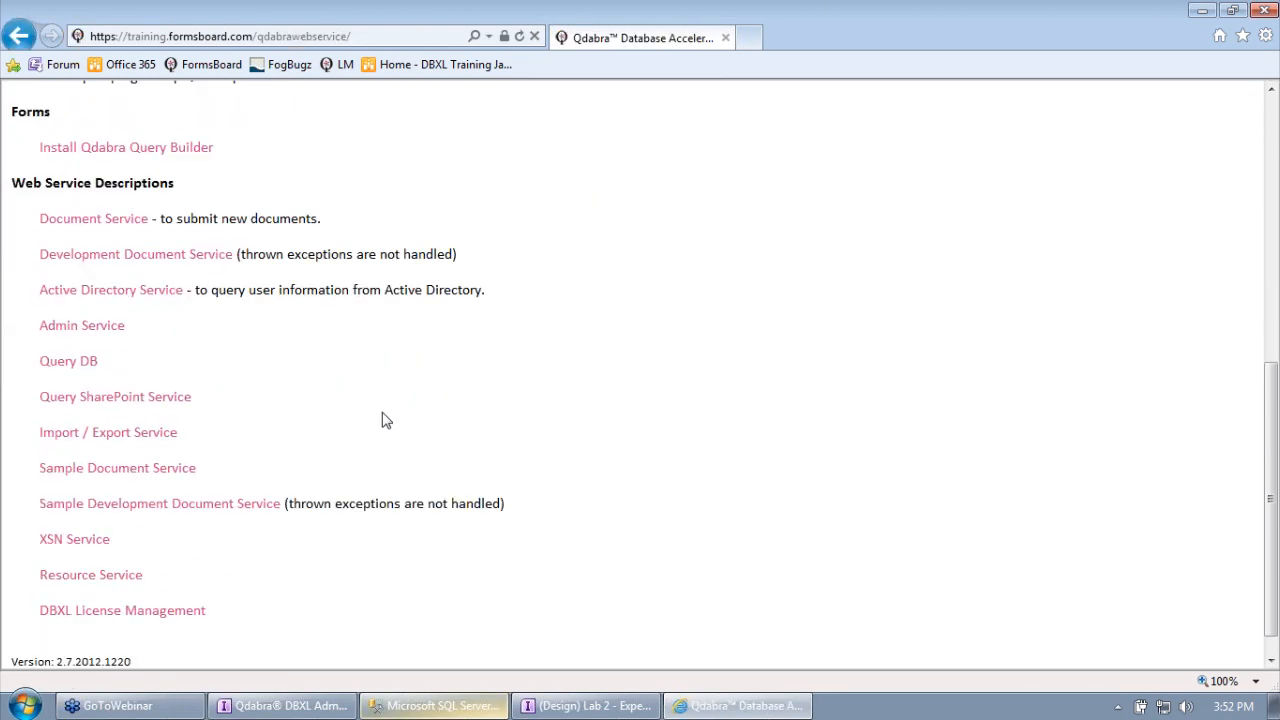
pyautogui.moveTo(8, 152); pyautogui.dragTo(411, 554)
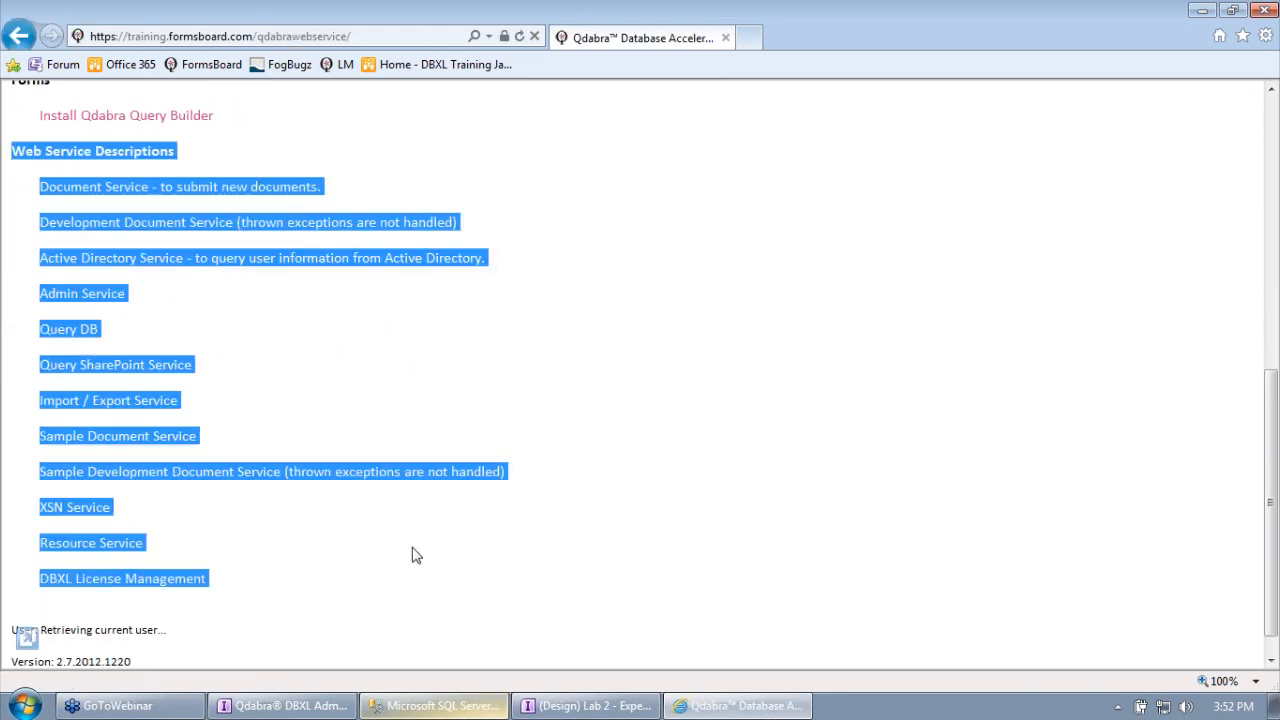
pyautogui.click(447, 557)
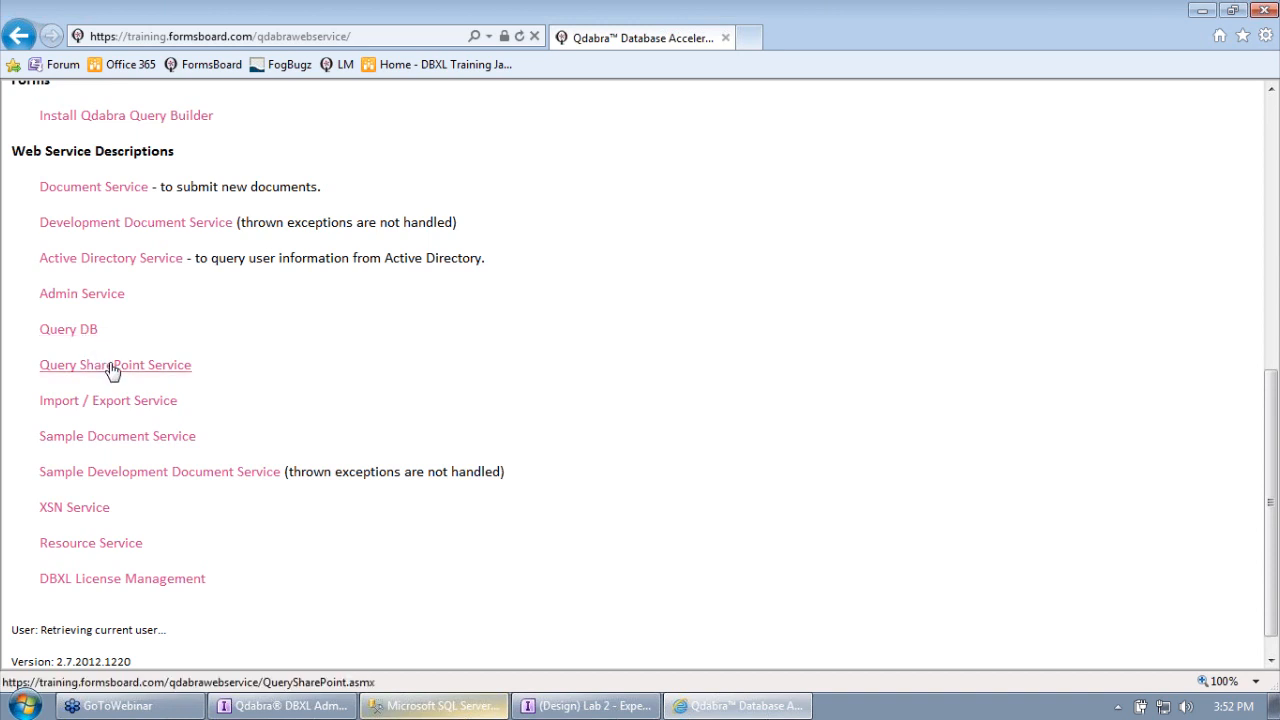
pyautogui.moveTo(203, 370); pyautogui.dragTo(49, 337)
pyautogui.click(255, 321)
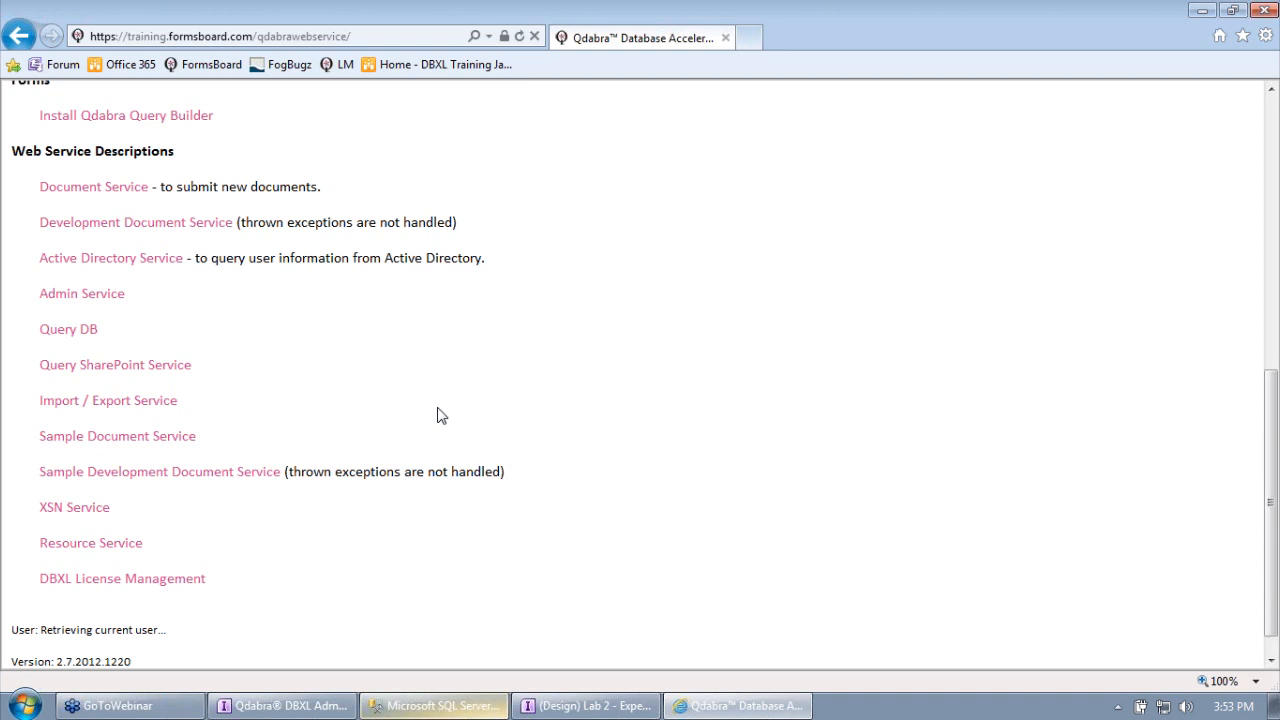
pyautogui.rightClick(18, 8)
pyautogui.click(40, 283)
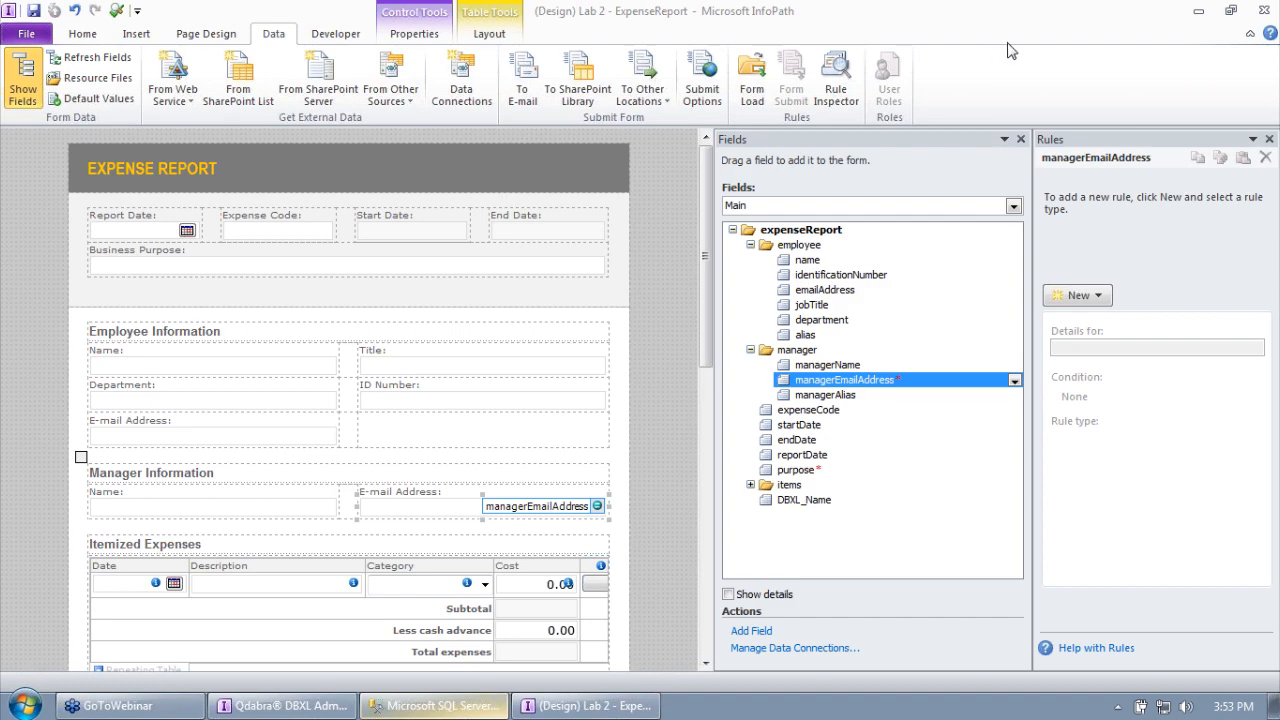
# Switch to SQL Server Management Studio and close the SQLQuery1.sql query without saving its changes.
pyautogui.click(471, 703)
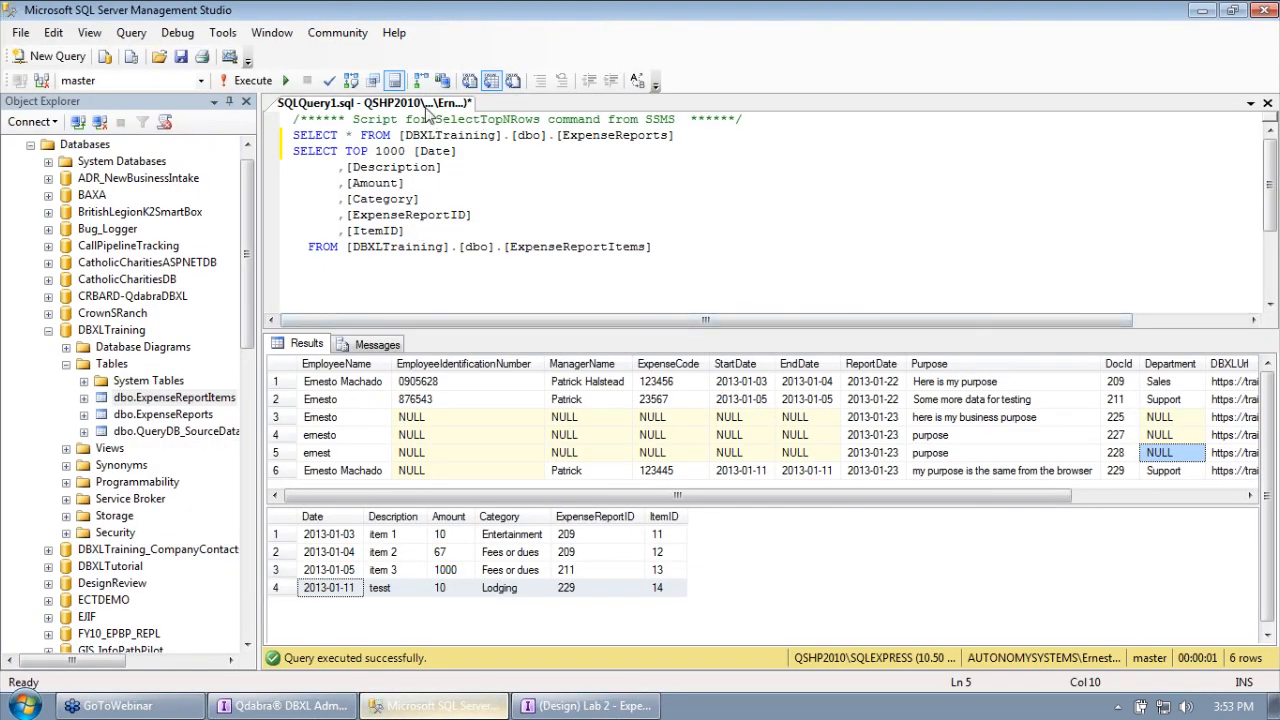
pyautogui.rightClick(425, 103)
pyautogui.click(468, 135)
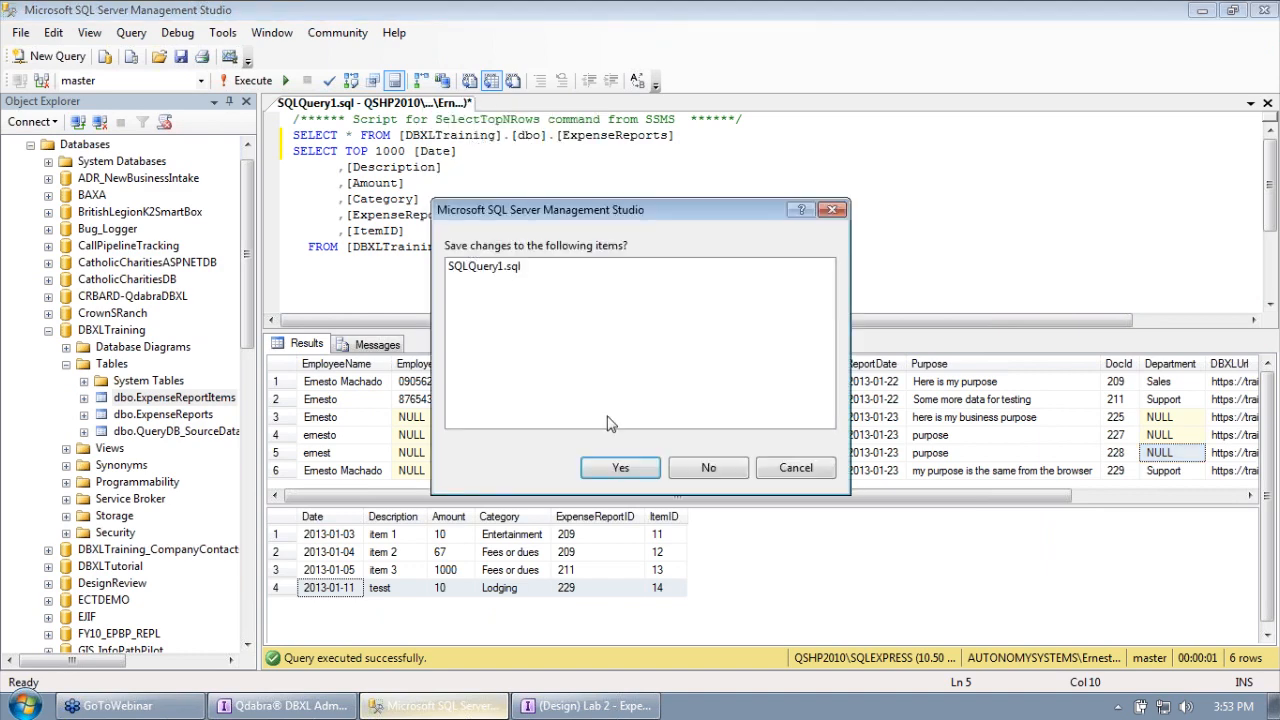
pyautogui.click(711, 466)
# Query the top 1000 rows of the dbo.QueryDB_SourceData table in the DBXLTraining database.
pyautogui.click(152, 407)
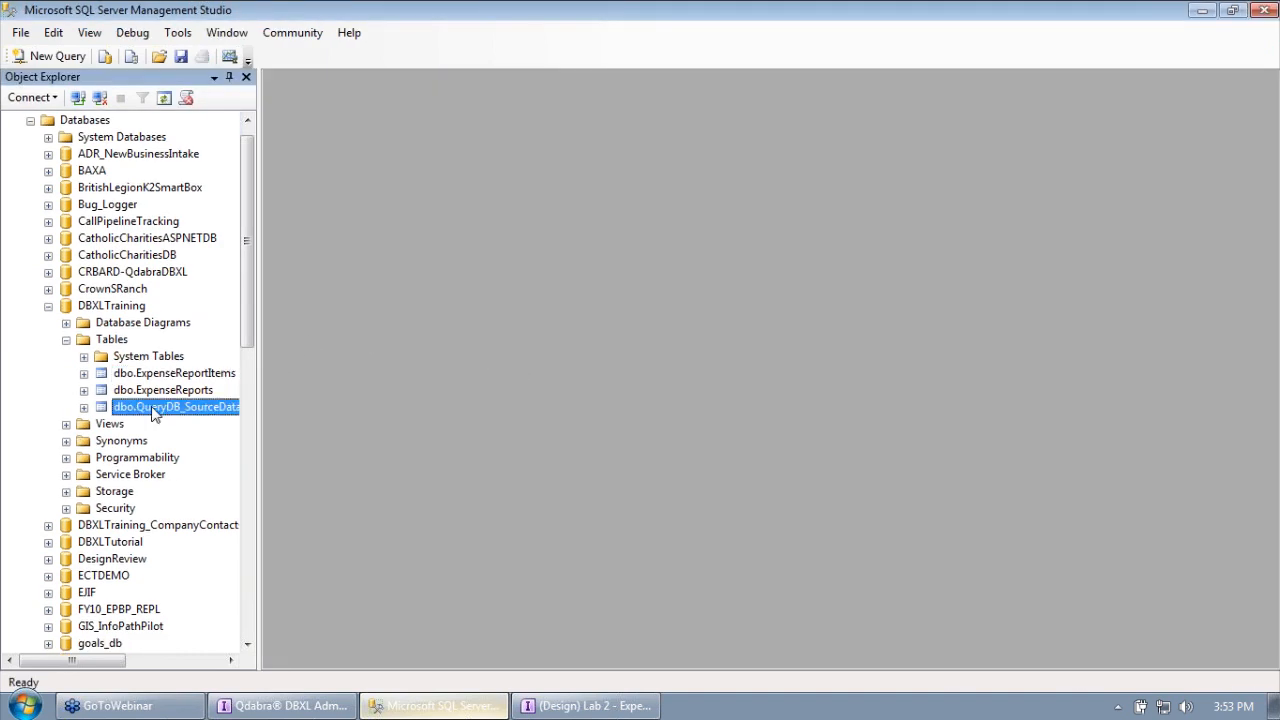
pyautogui.rightClick(152, 409)
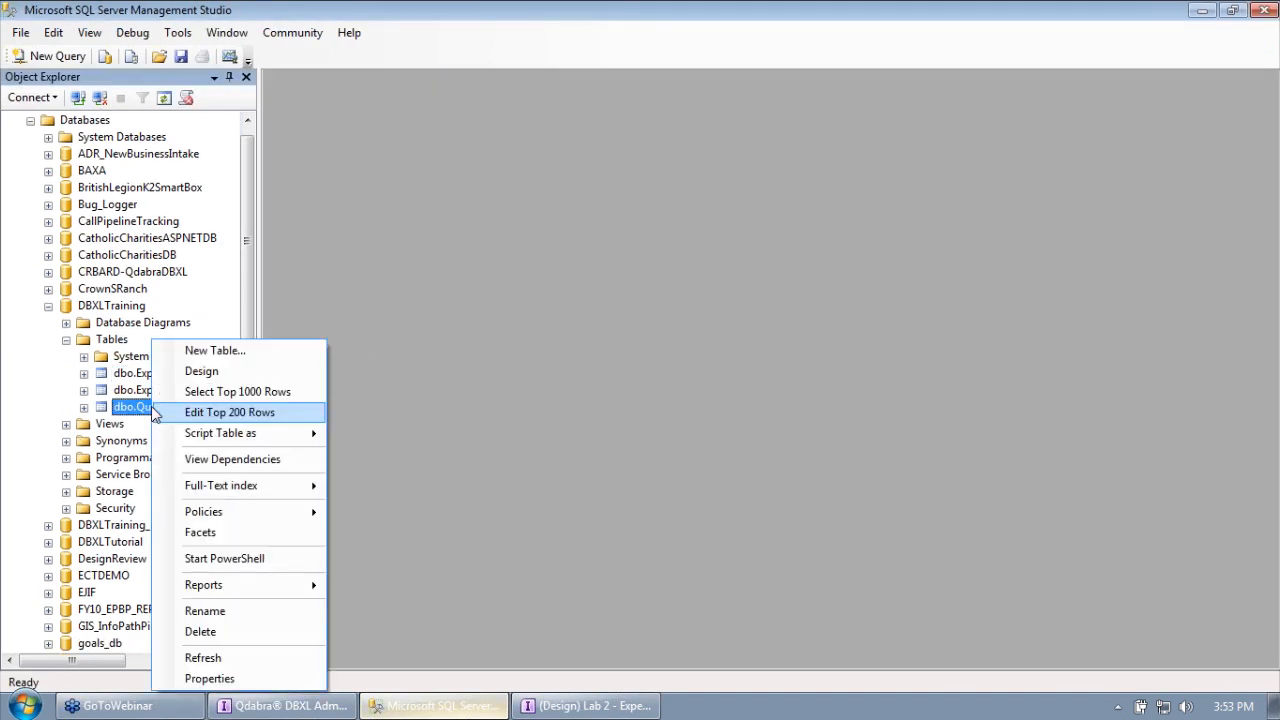
pyautogui.click(212, 392)
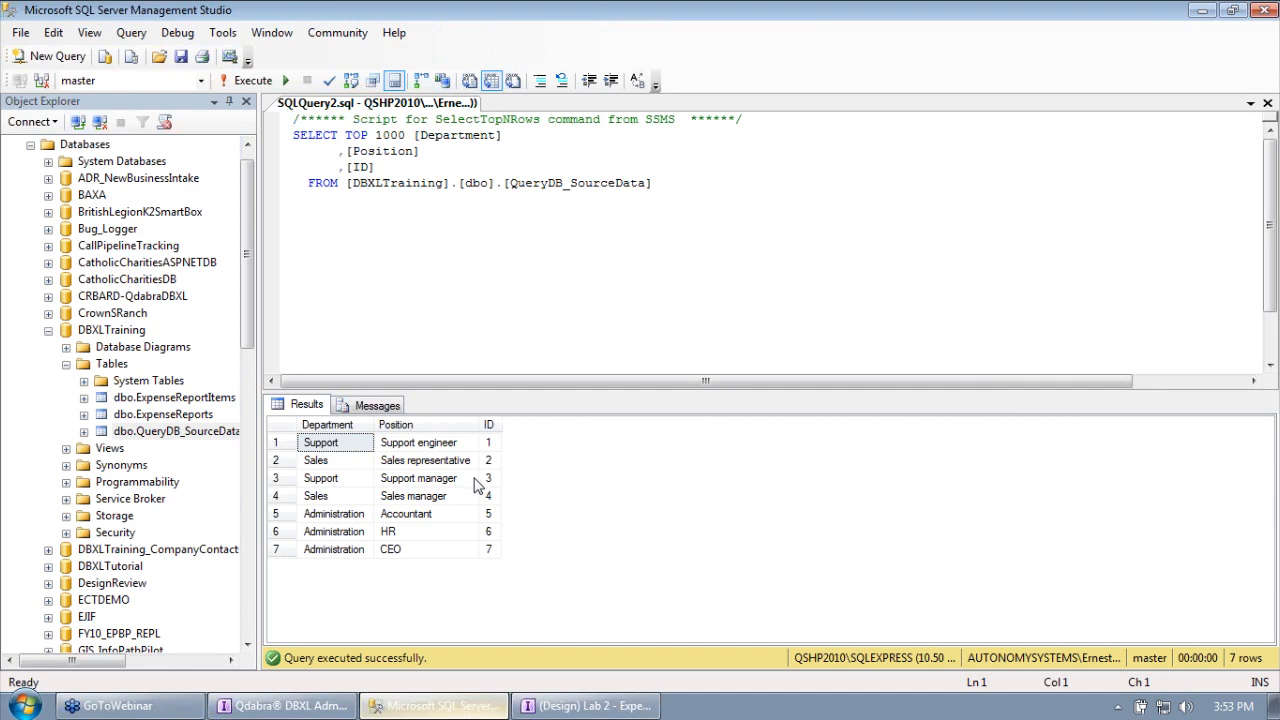
# Compare the form's Department field in InfoPath with the Department and Position columns of the query results in SQL Server Management Studio.
pyautogui.click(562, 700)
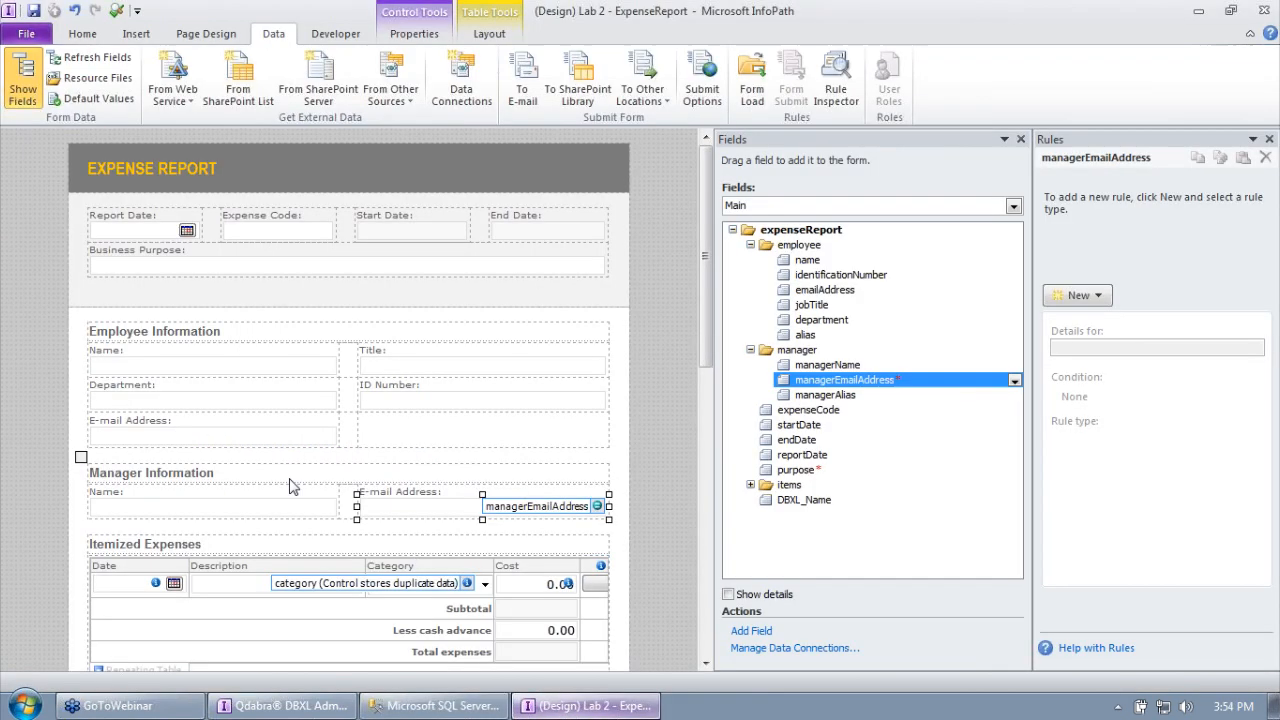
pyautogui.click(140, 399)
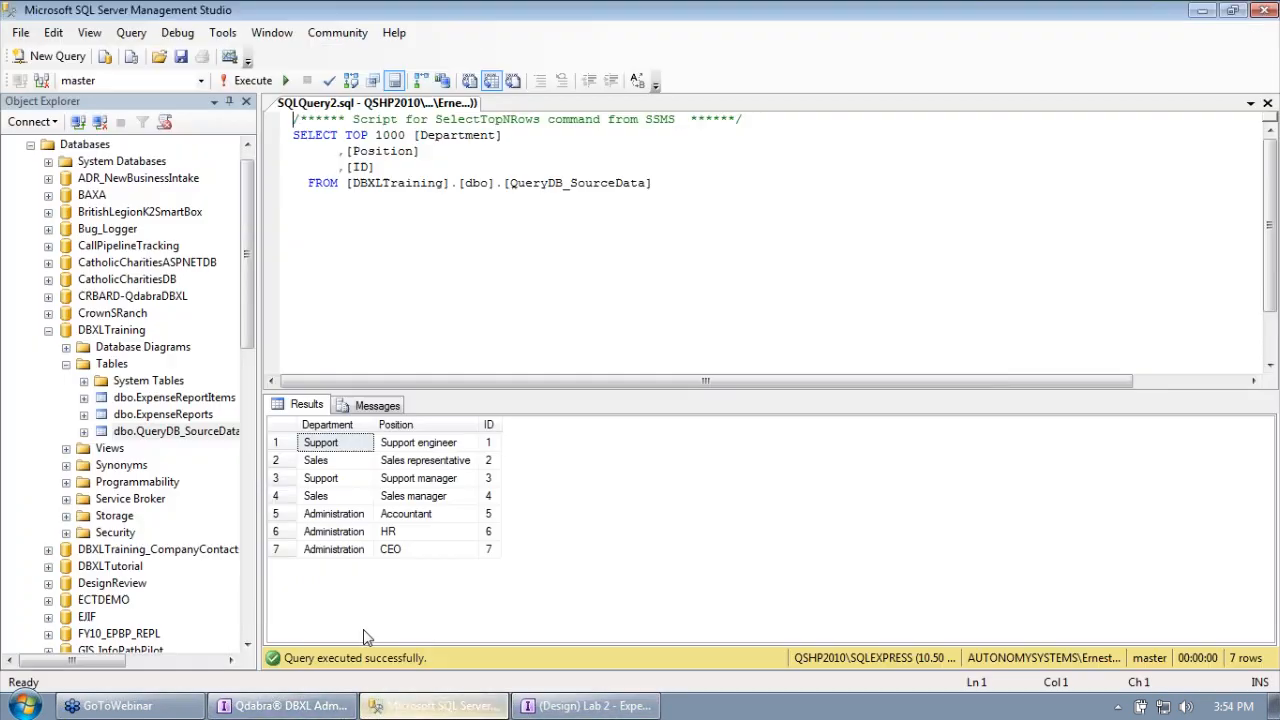
pyautogui.click(435, 706)
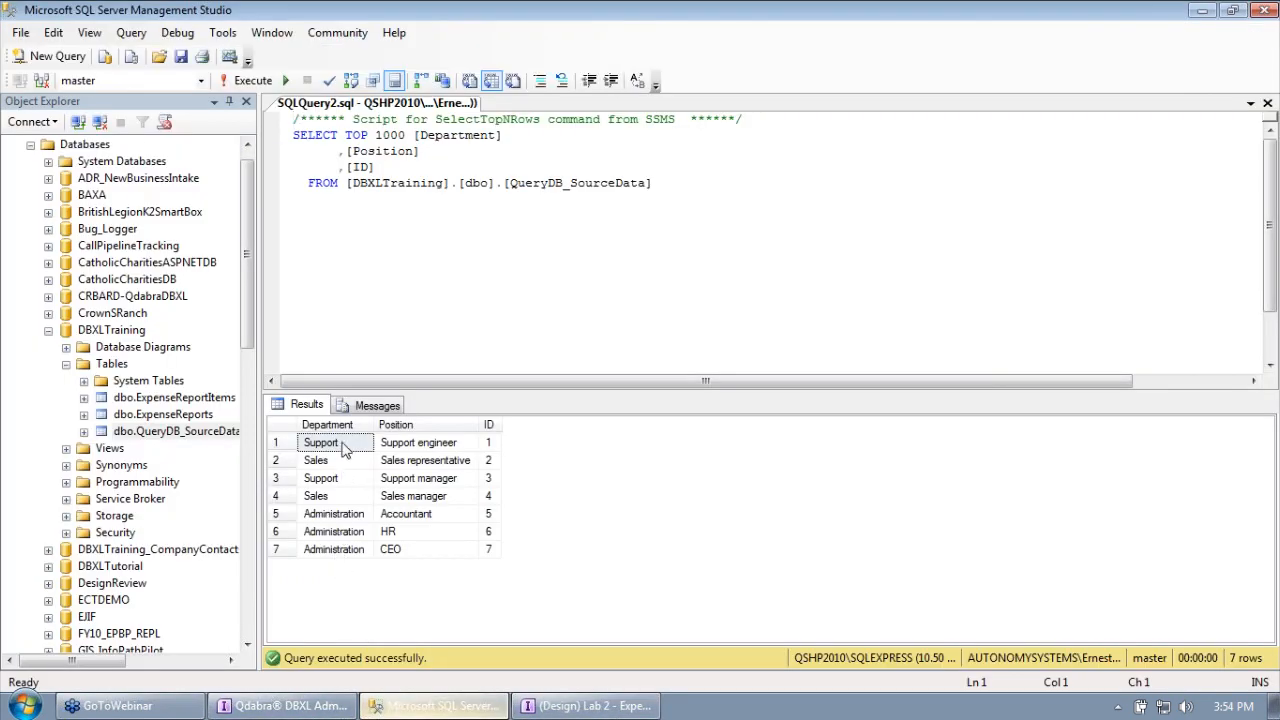
pyautogui.click(428, 444)
pyautogui.click(430, 425)
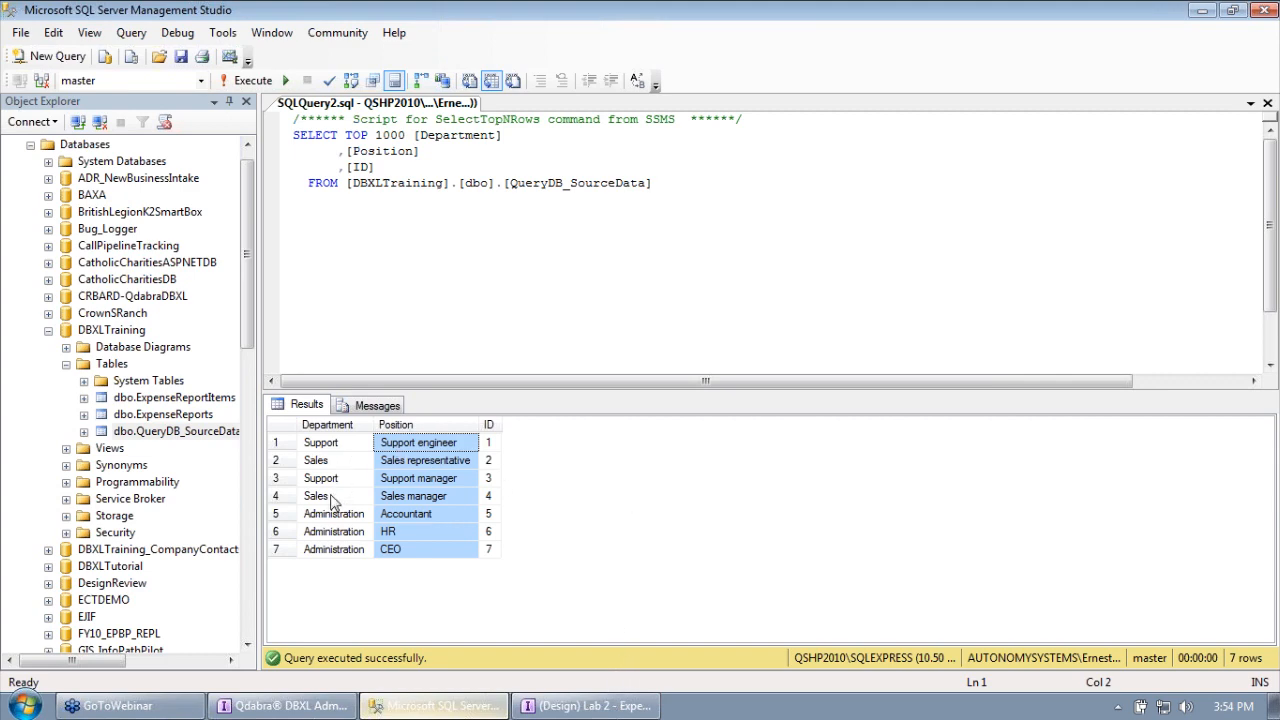
# Switch to the InfoPath form design and move the ID Number label and field into the empty cell beside the employee E-mail Address.
pyautogui.click(568, 704)
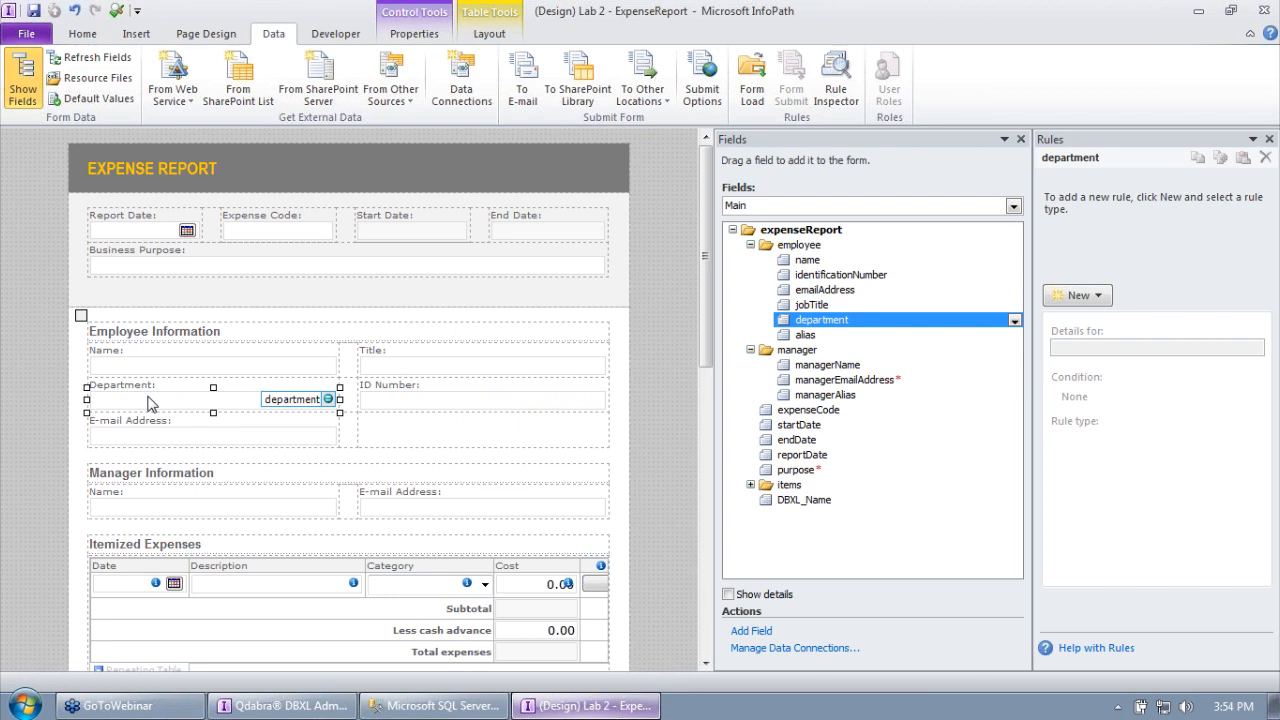
pyautogui.click(380, 368)
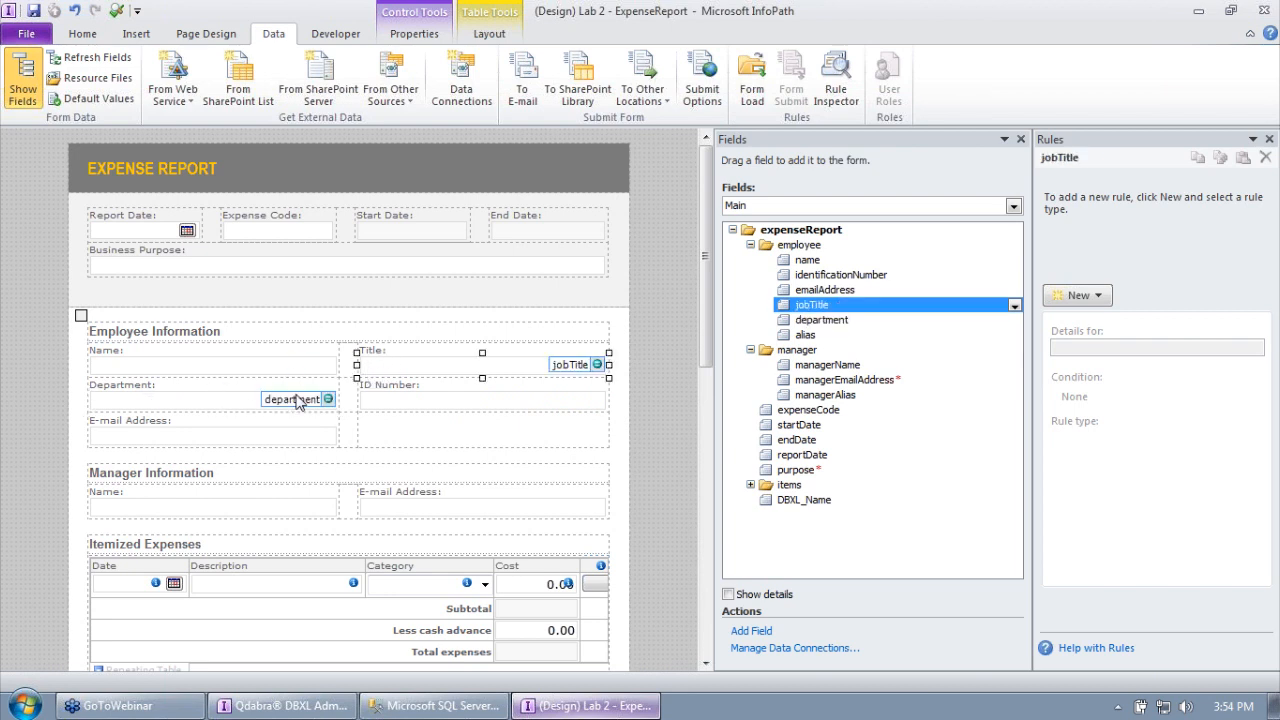
pyautogui.click(380, 386)
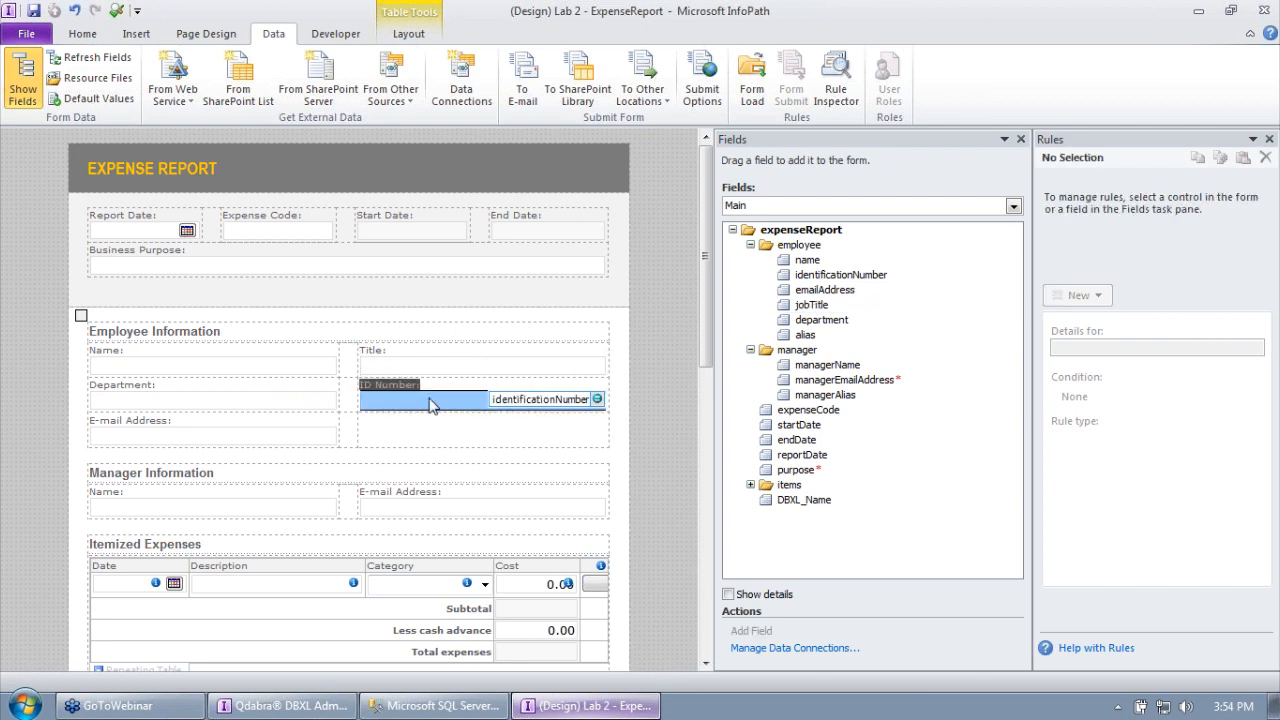
pyautogui.moveTo(423, 420); pyautogui.dragTo(424, 425)
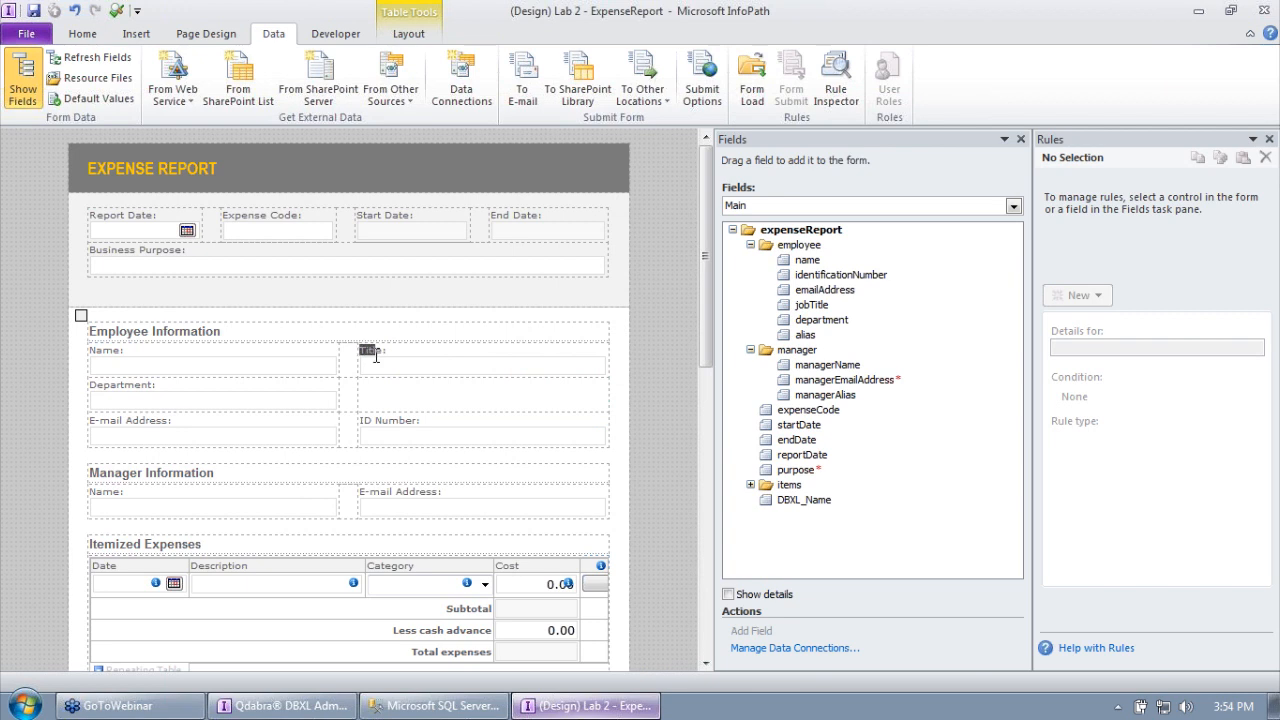
# Move the Title label and its field into the empty cell beside Department.
pyautogui.click(364, 350)
pyautogui.click(360, 357)
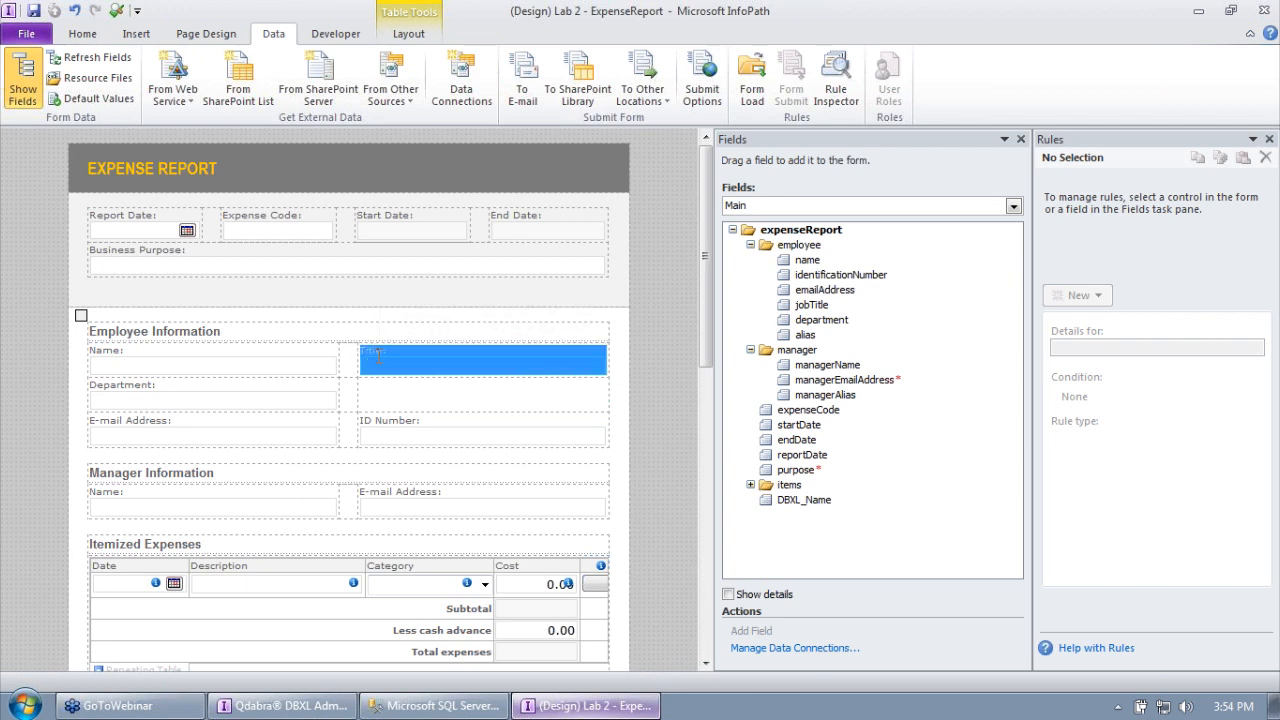
pyautogui.click(379, 354)
pyautogui.click(372, 358)
pyautogui.moveTo(374, 358); pyautogui.dragTo(407, 392)
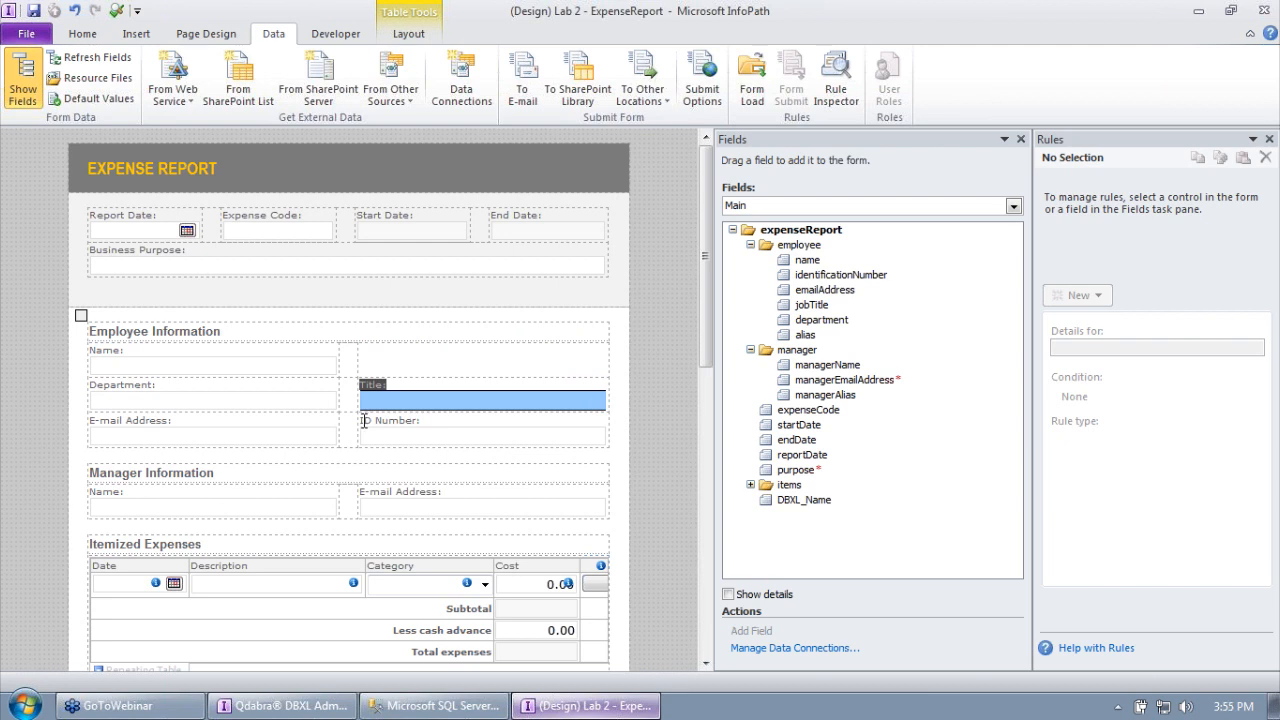
# Move the employee E-mail Address label and field beside Name, matching the layout of the Manager Information section.
pyautogui.click(93, 422)
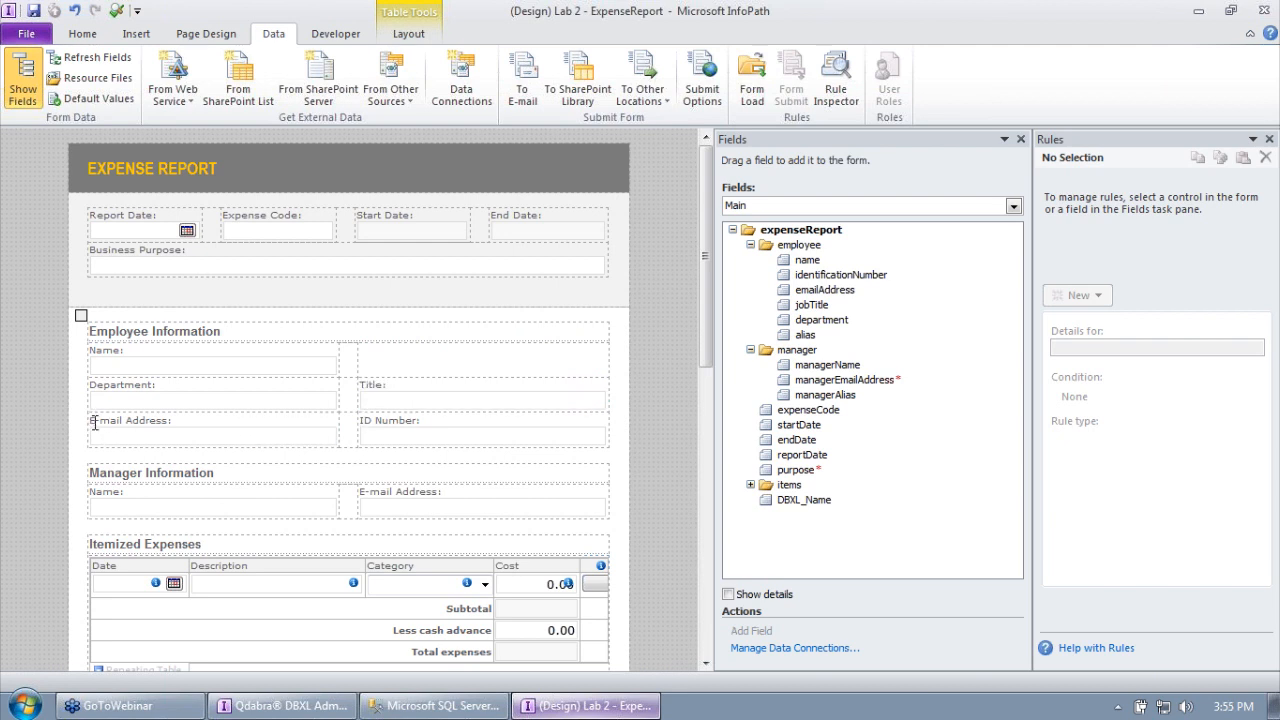
pyautogui.moveTo(93, 418); pyautogui.dragTo(384, 367)
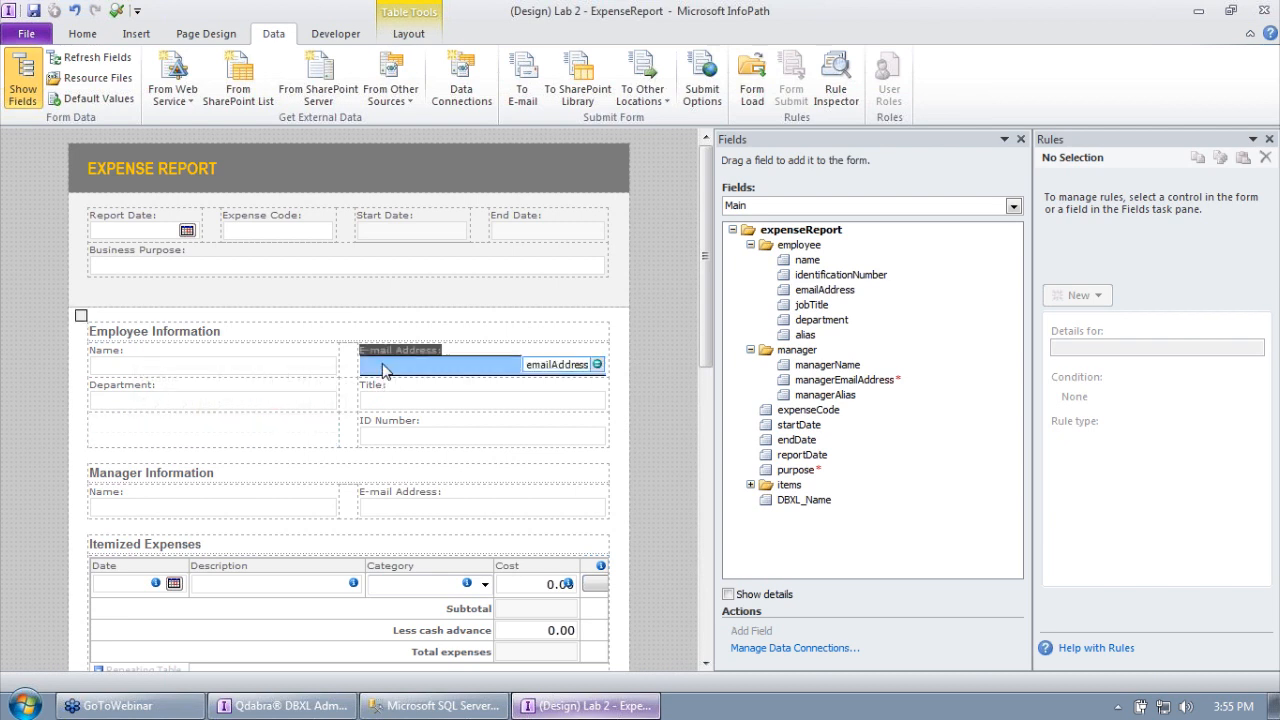
pyautogui.click(212, 366)
pyautogui.click(229, 518)
pyautogui.click(403, 512)
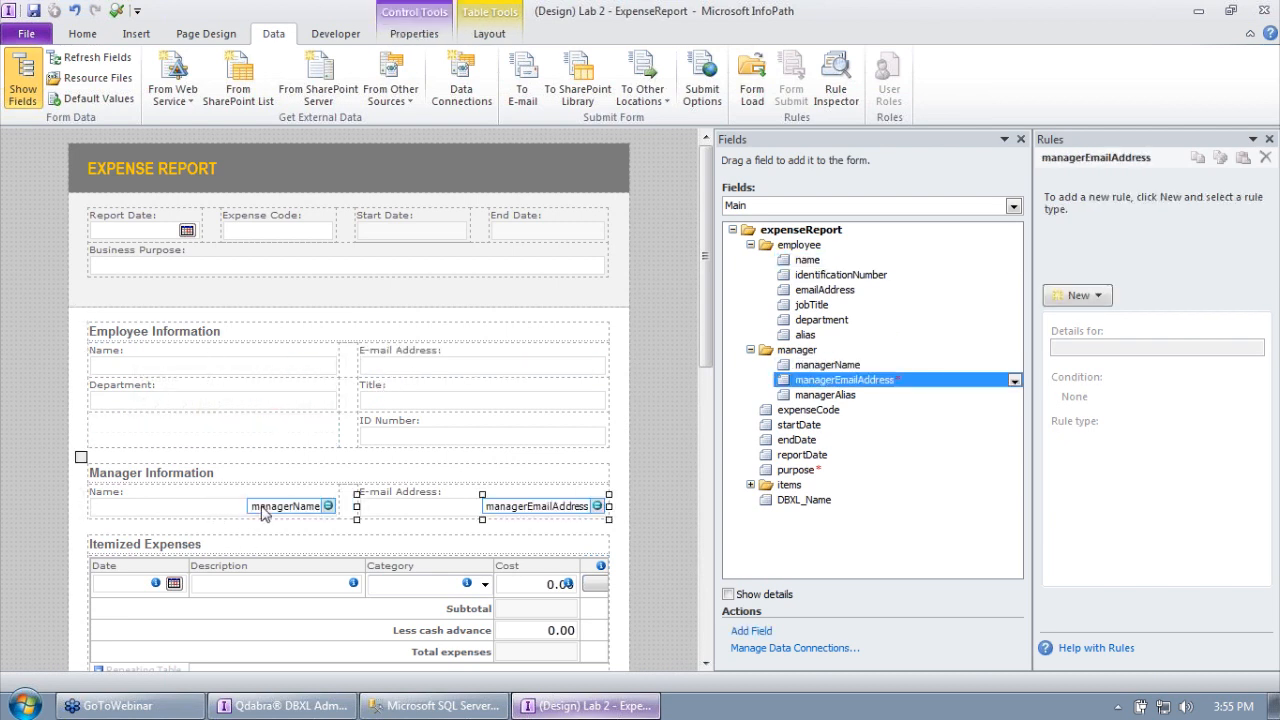
pyautogui.click(353, 504)
pyautogui.click(414, 511)
# Move the ID Number label and field into the empty cell below Department.
pyautogui.moveTo(362, 424); pyautogui.dragTo(205, 436)
pyautogui.click(428, 434)
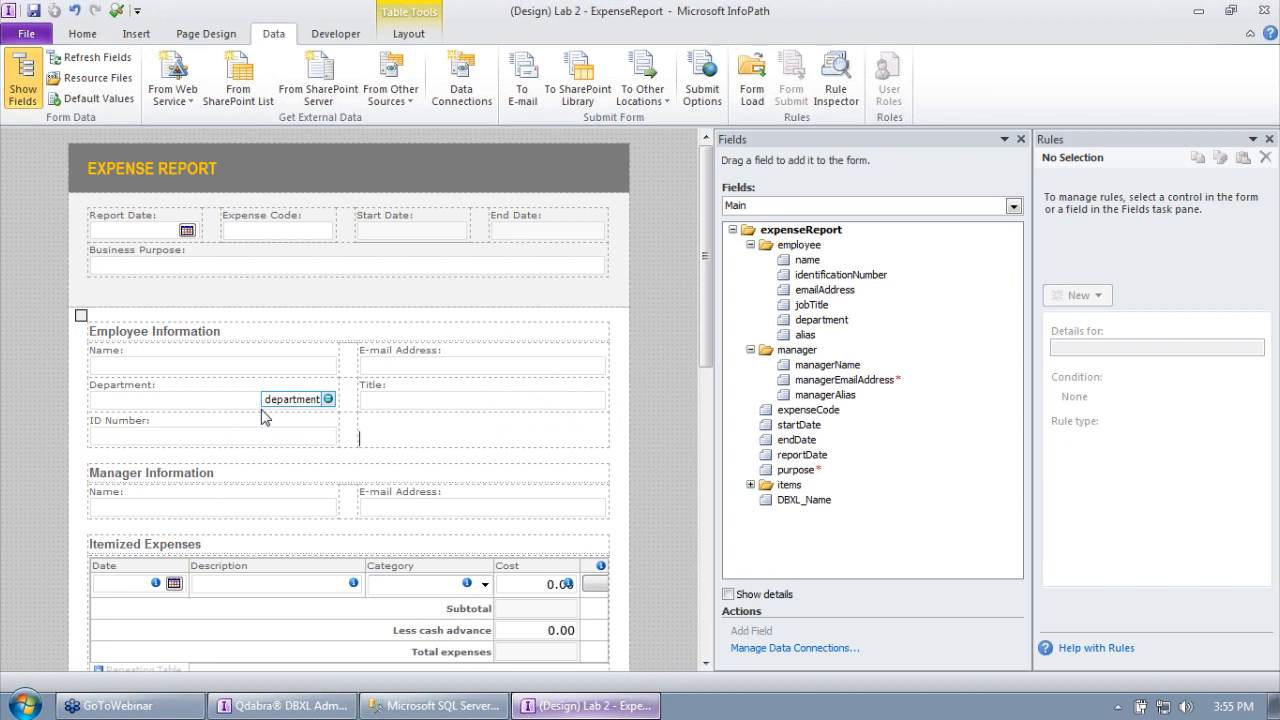
pyautogui.click(201, 394)
pyautogui.click(418, 405)
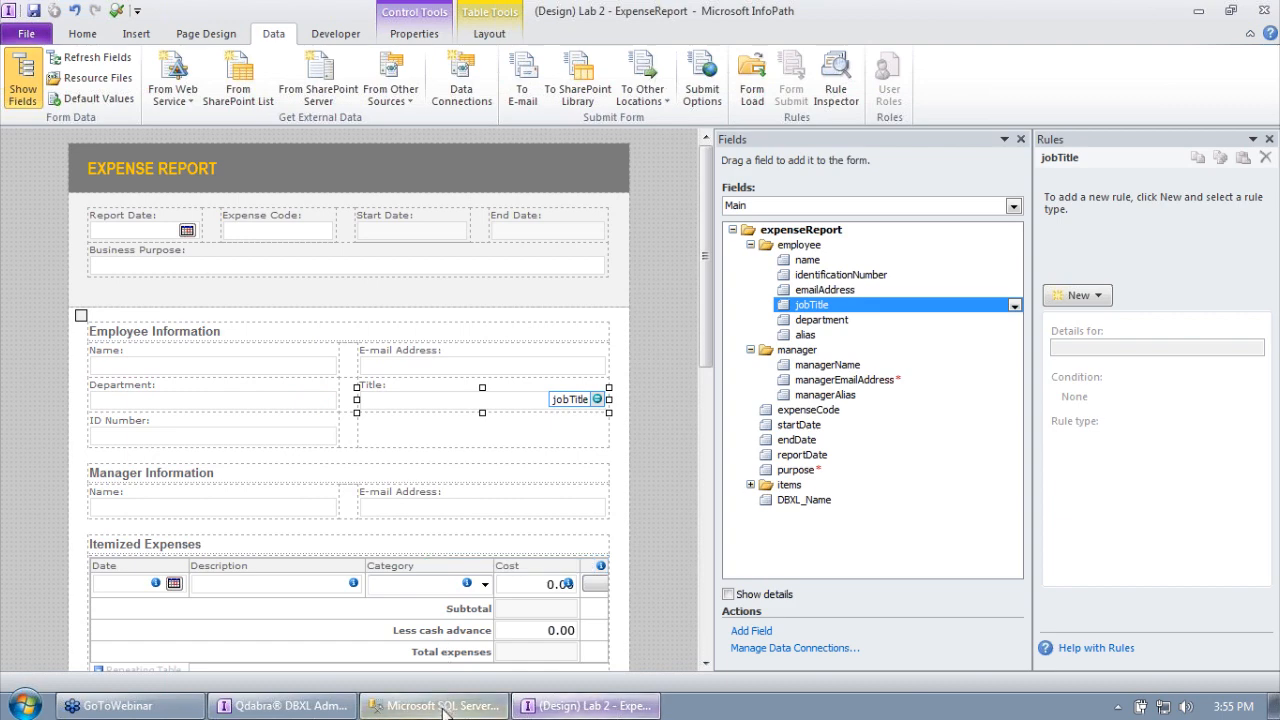
# Switch to SQL Server Management Studio and review the Department and Position values in the QueryDB_SourceData results.
pyautogui.click(443, 709)
pyautogui.click(341, 428)
pyautogui.click(402, 427)
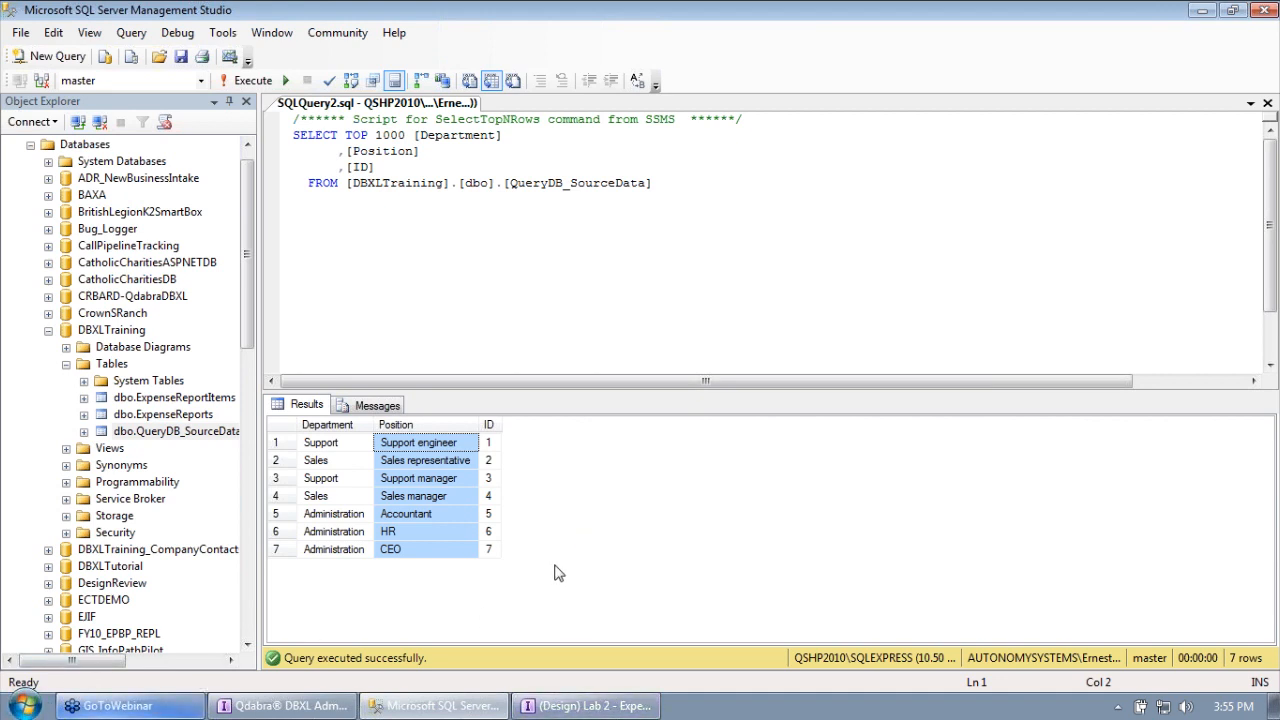
pyautogui.click(422, 531)
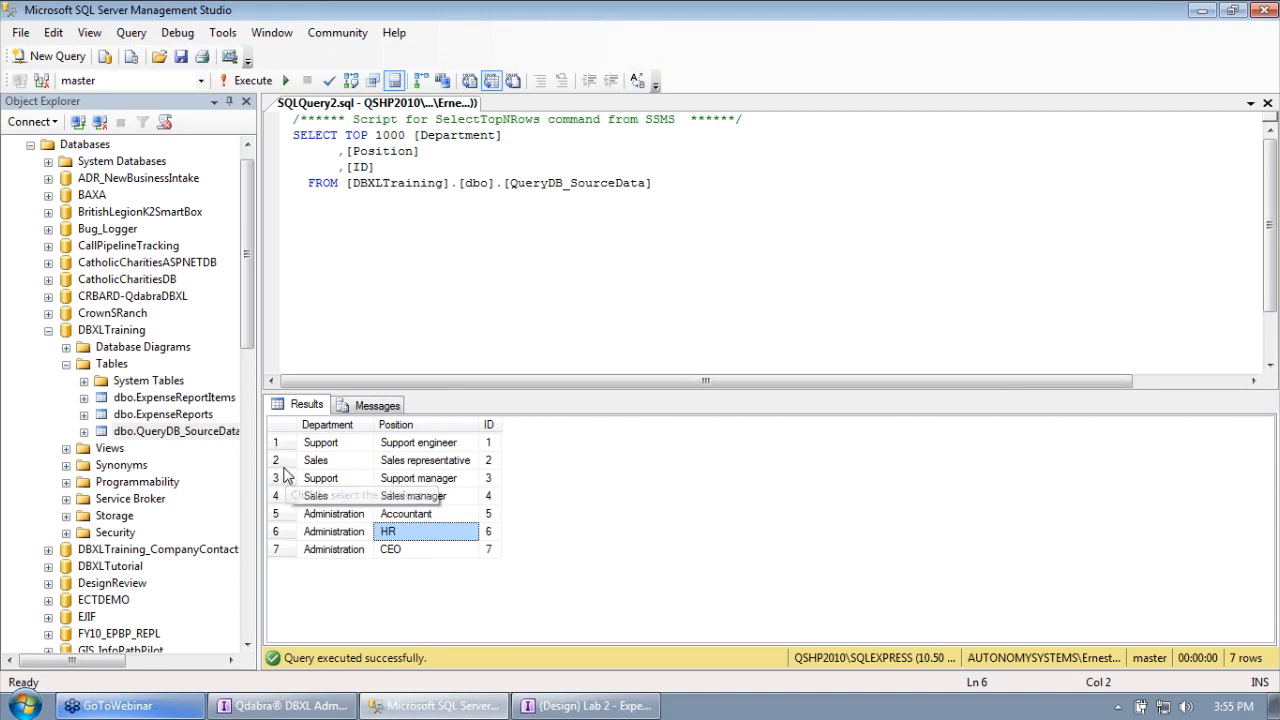
# Locate the QueryDB_SourceData table under Tables in the DBXLTraining database.
pyautogui.click(156, 435)
pyautogui.press('F2')
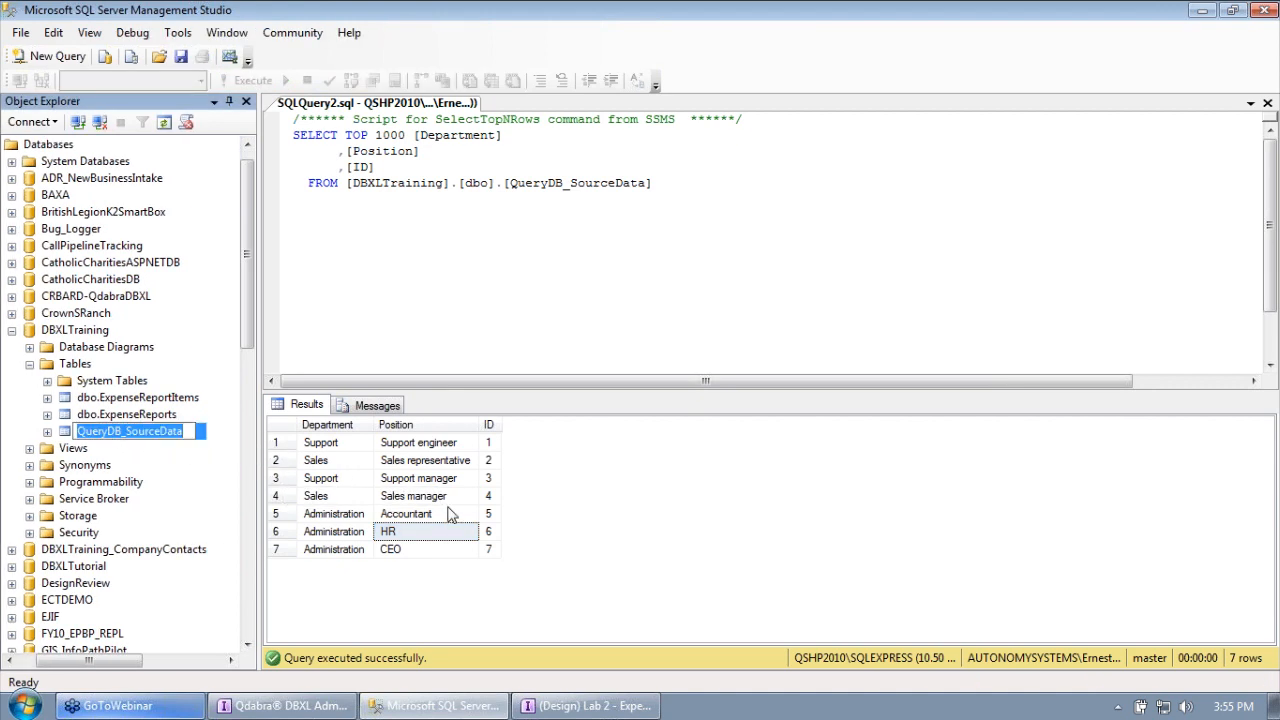
pyautogui.click(125, 416)
pyautogui.click(122, 431)
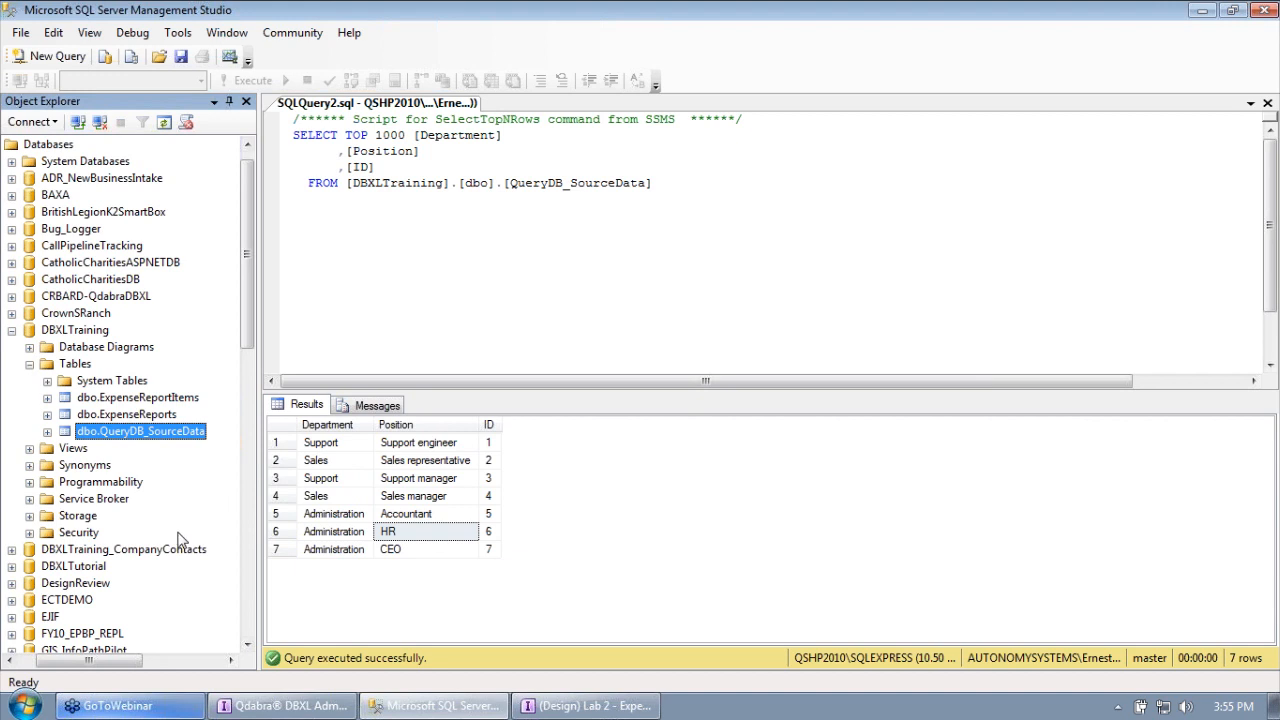
pyautogui.moveTo(113, 662); pyautogui.dragTo(70, 665)
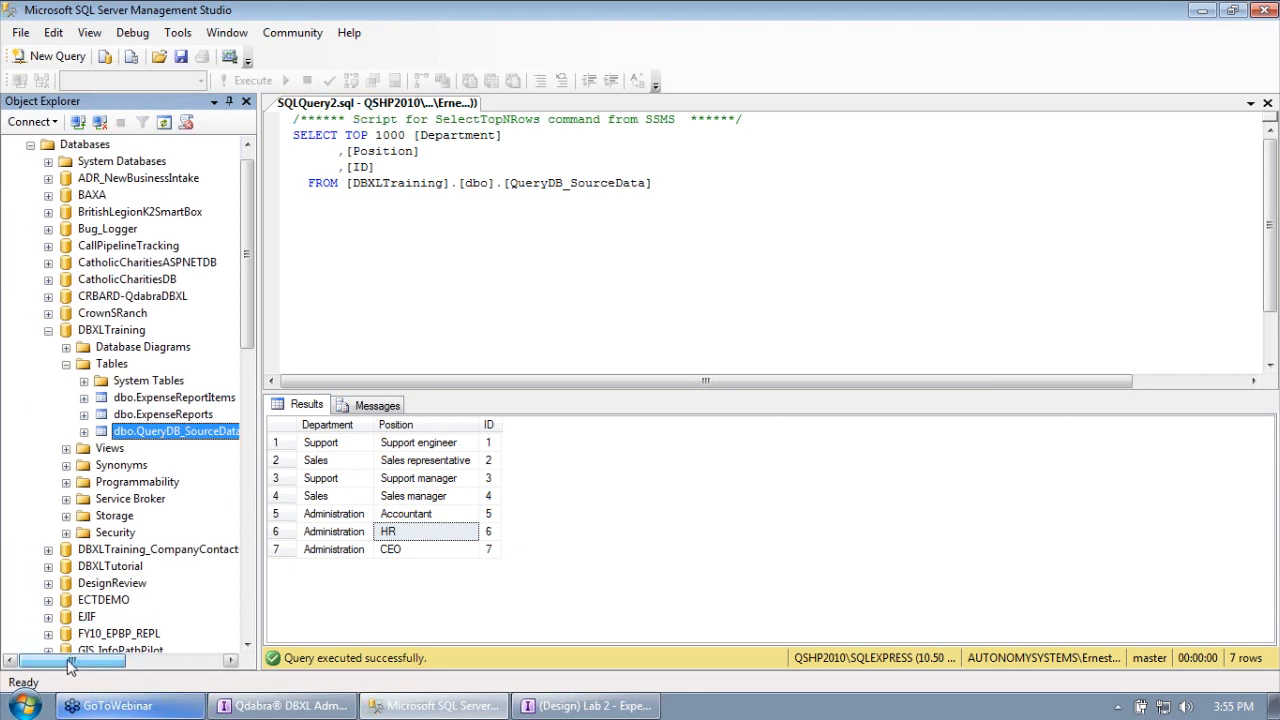
pyautogui.click(48, 331)
pyautogui.click(48, 331)
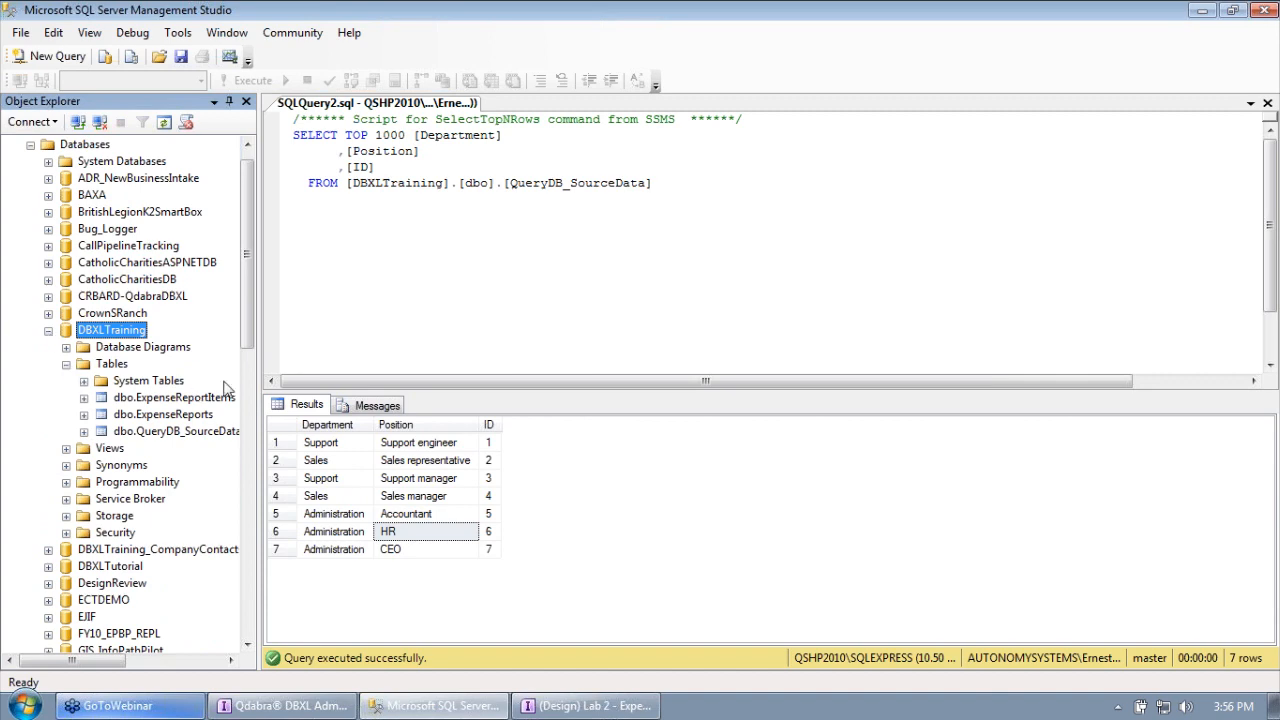
# Look through the server's database list for the QdabraDBXL database and return to DBXLTraining.
pyautogui.moveTo(250, 338); pyautogui.dragTo(250, 472)
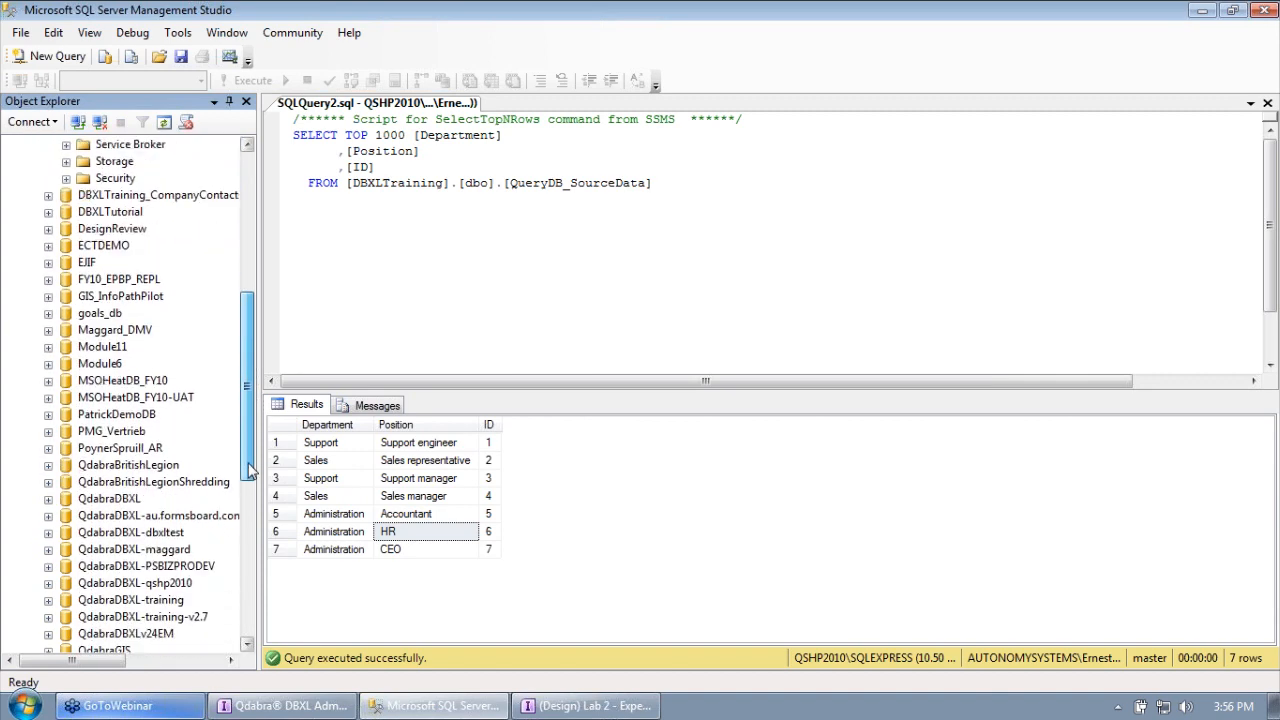
pyautogui.click(128, 498)
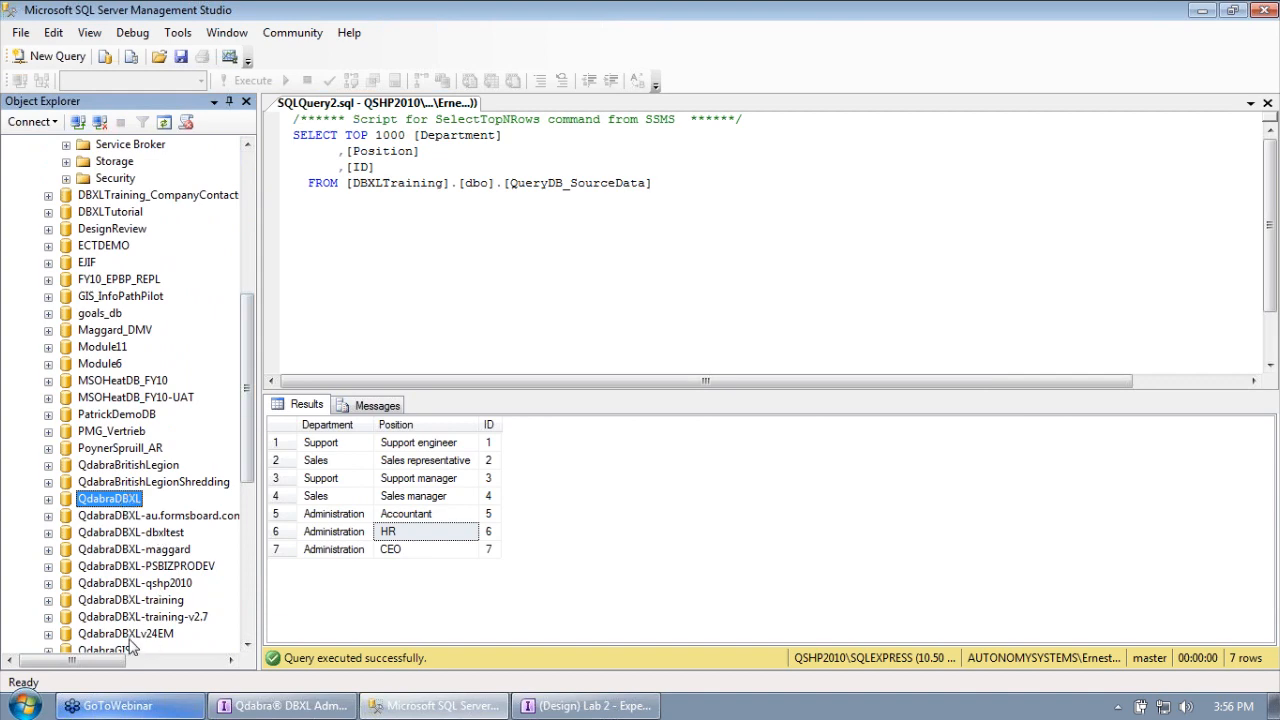
pyautogui.moveTo(240, 453); pyautogui.dragTo(260, 286)
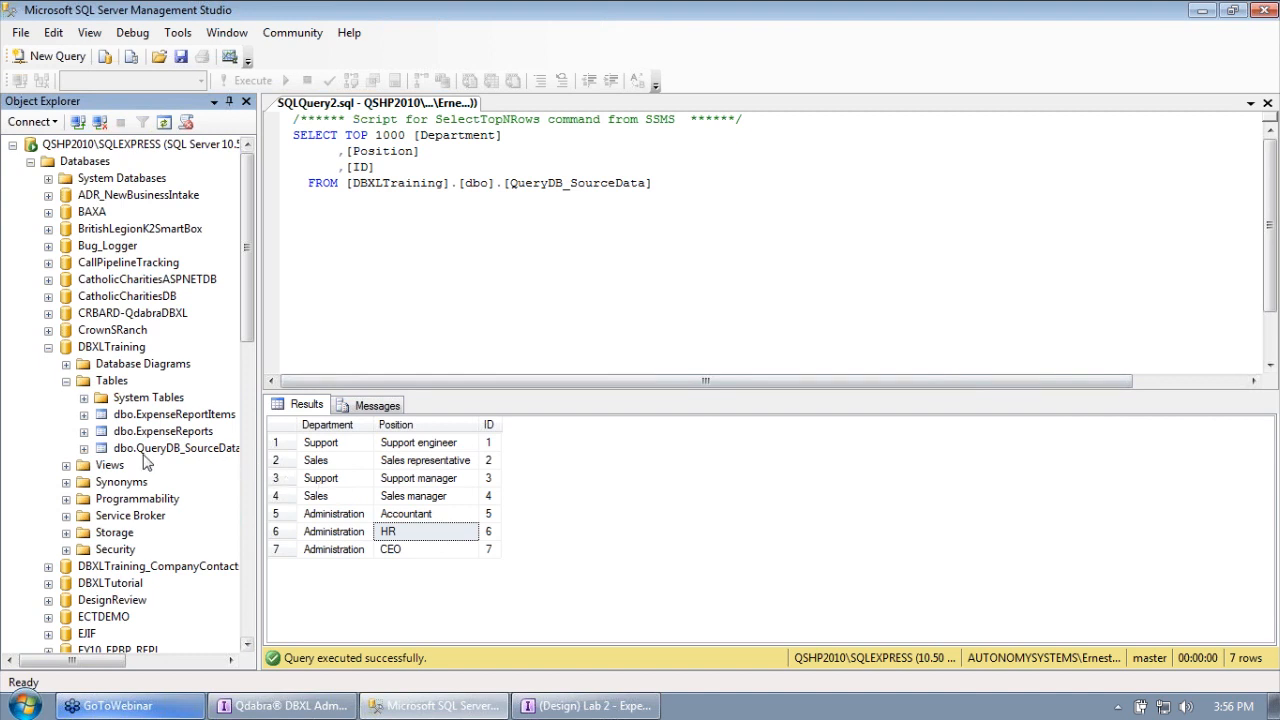
pyautogui.click(12, 10)
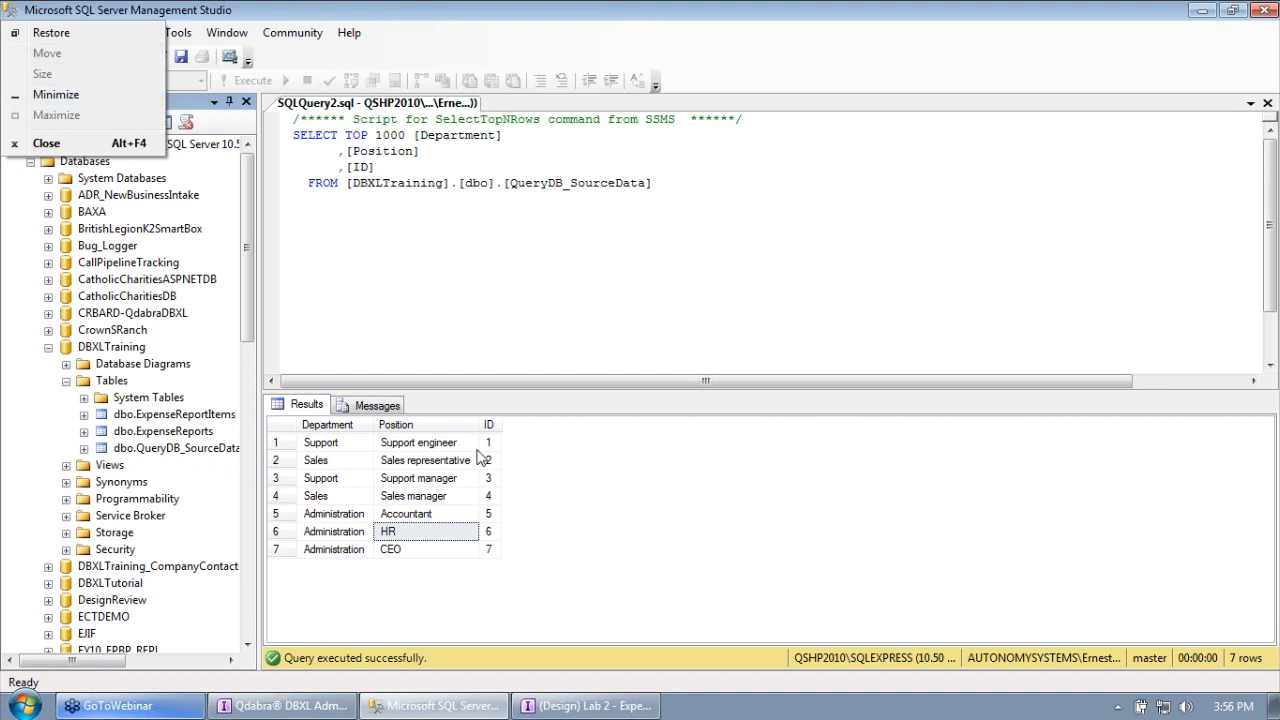
pyautogui.click(608, 528)
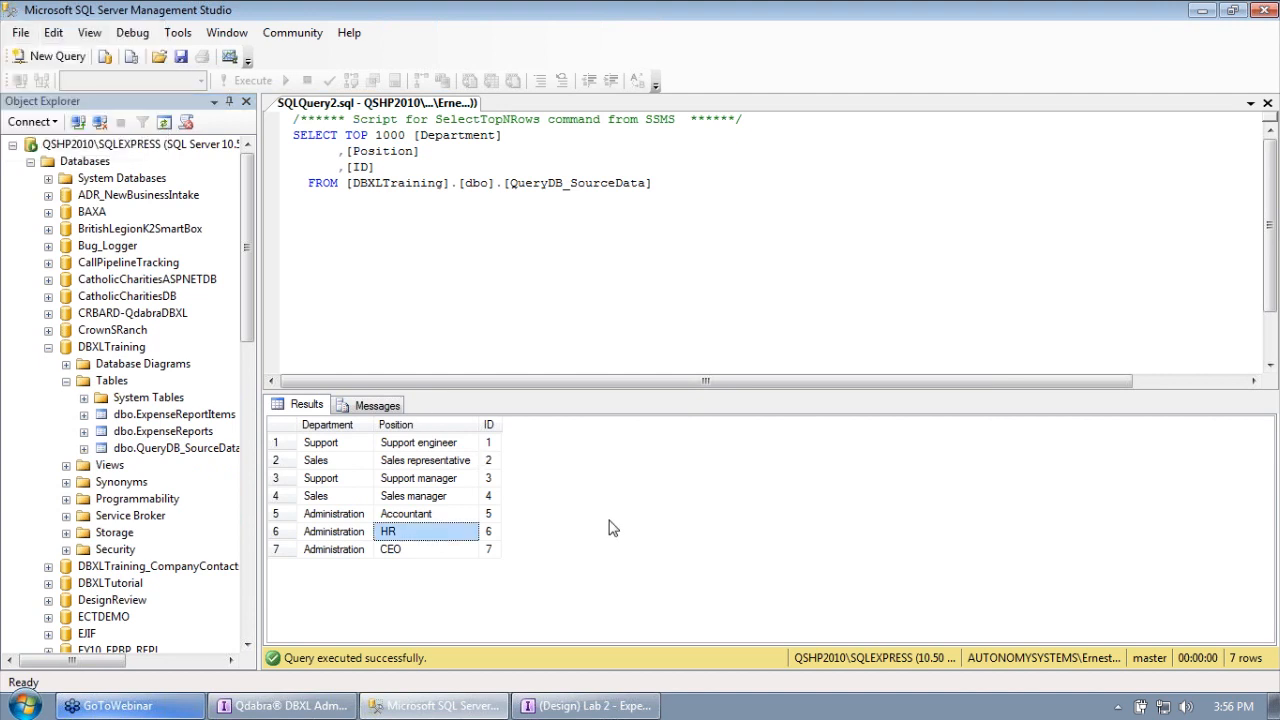
# Open a Remote Desktop connection to qshp2010, signing in with the account password.
pyautogui.click(25, 706)
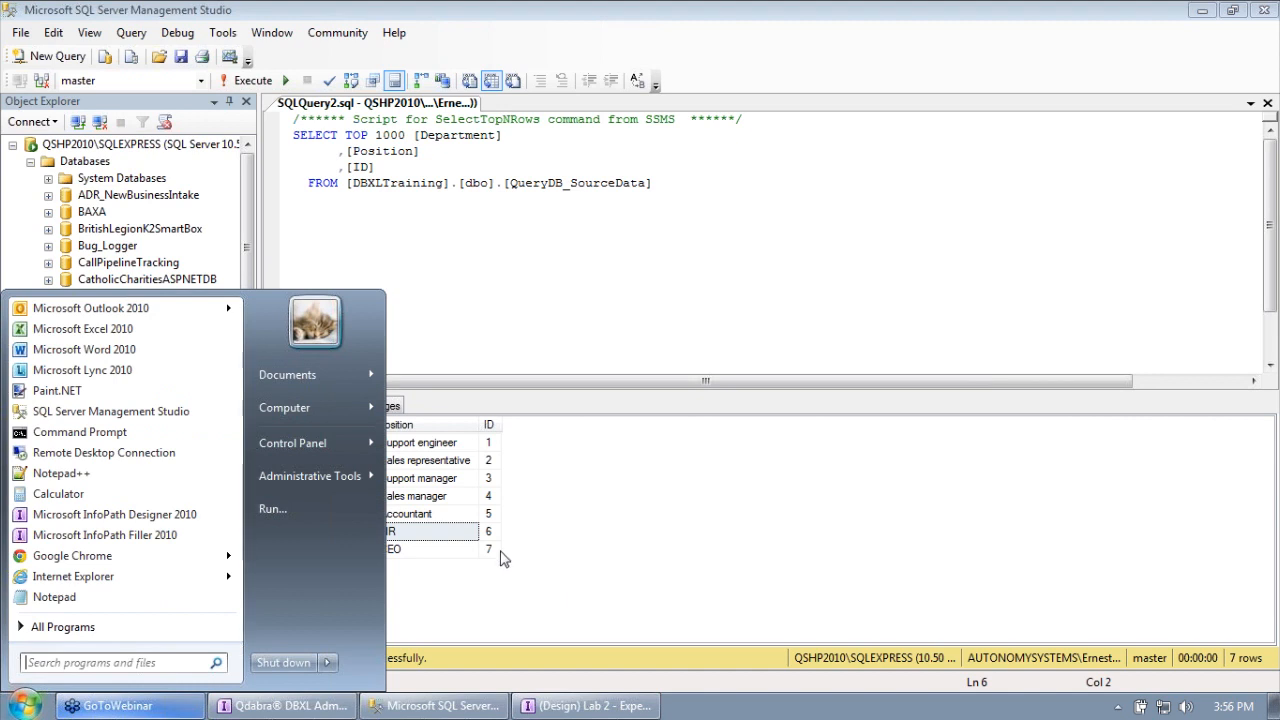
pyautogui.click(127, 453)
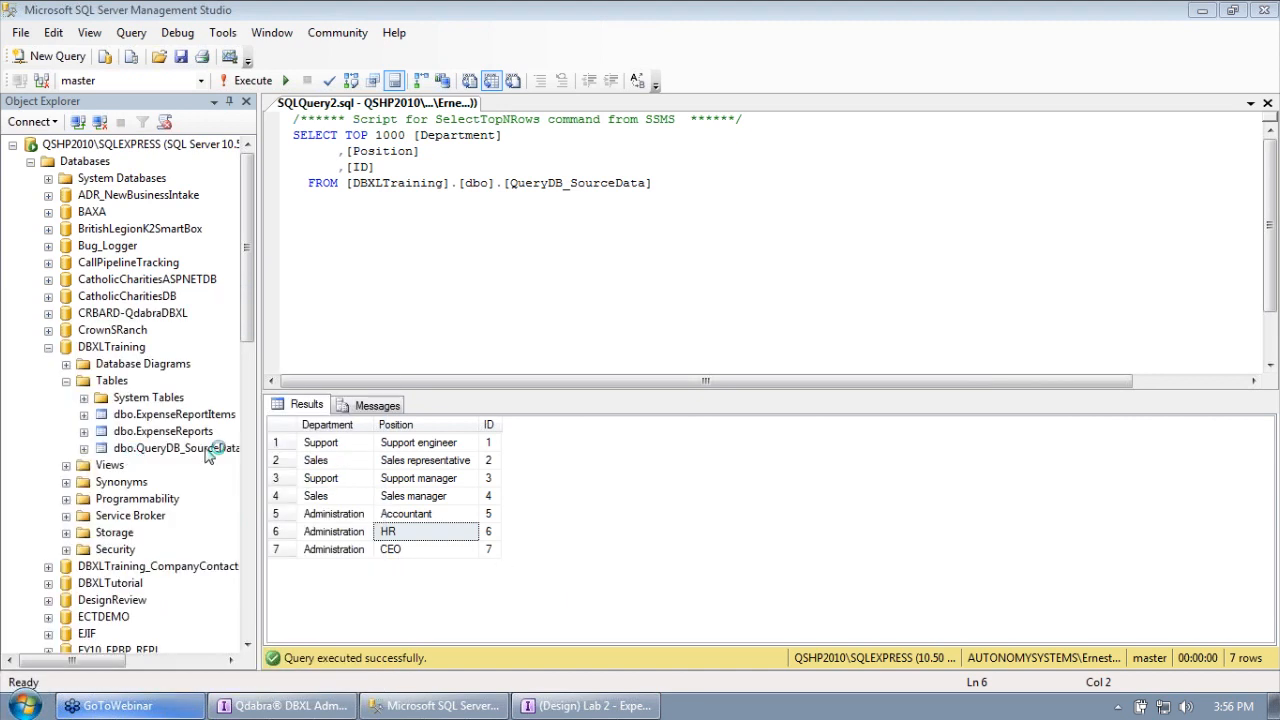
pyautogui.click(700, 330)
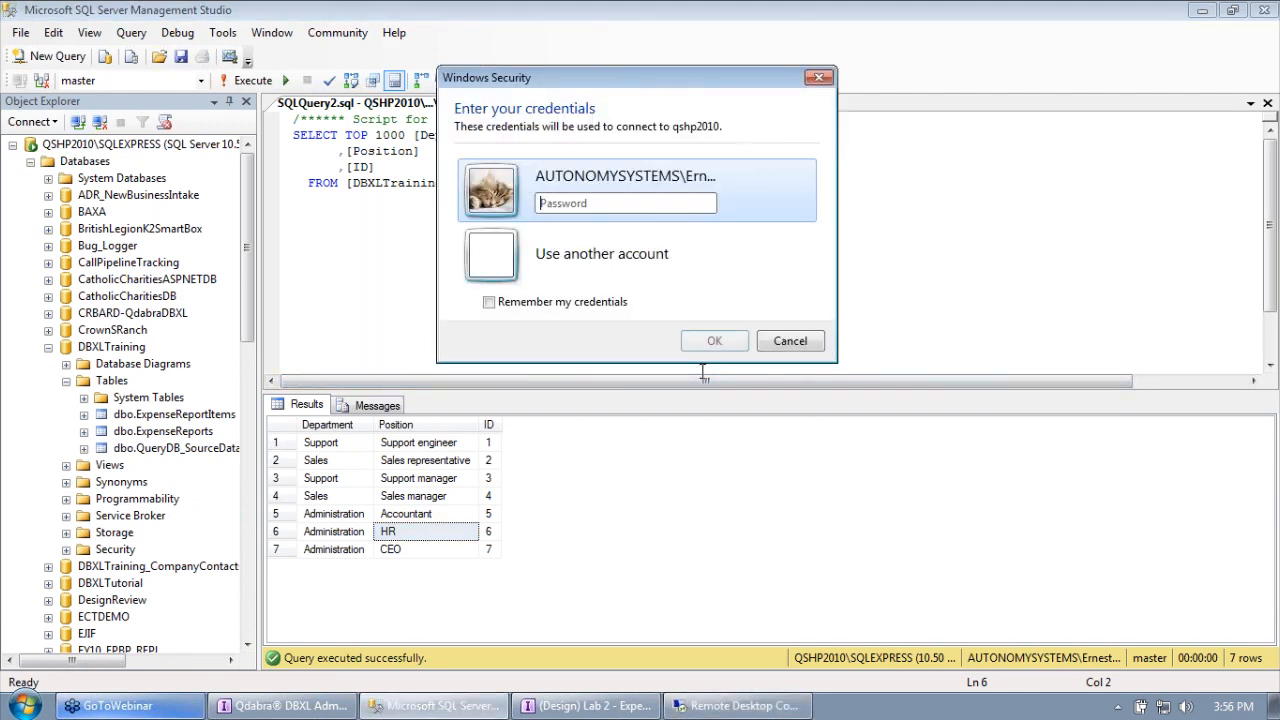
pyautogui.write('•••')
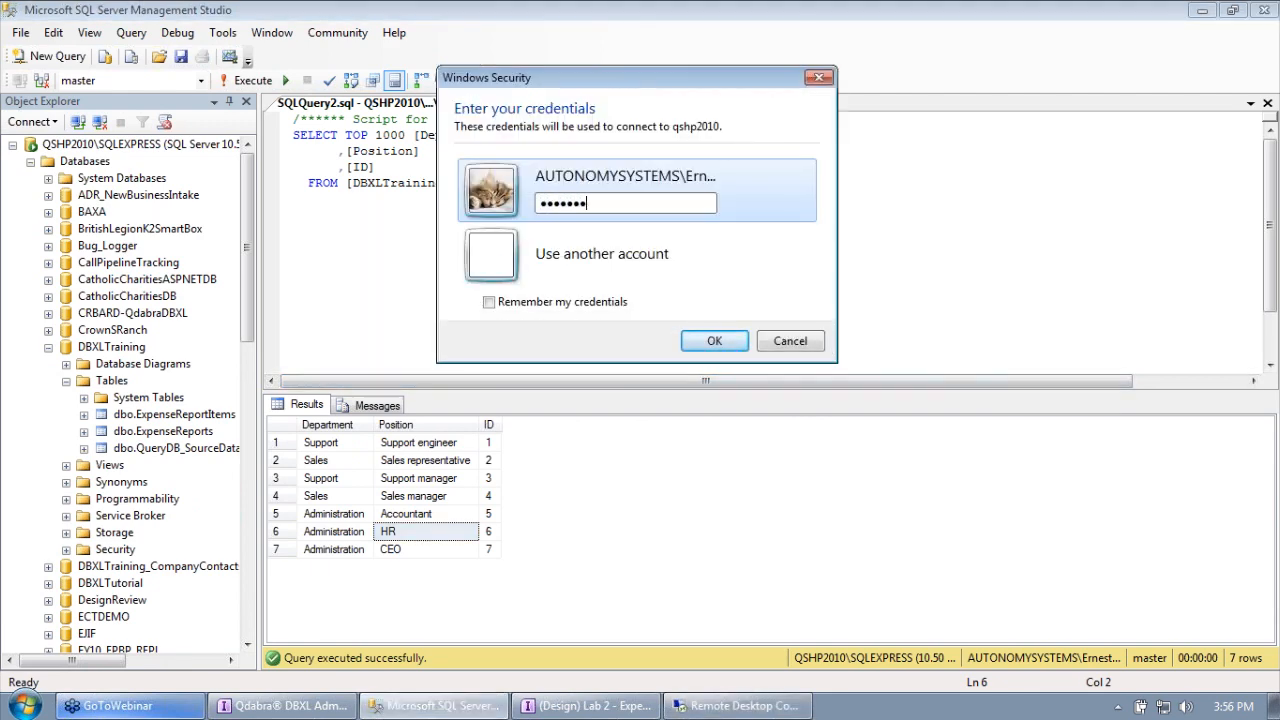
pyautogui.press('Return')
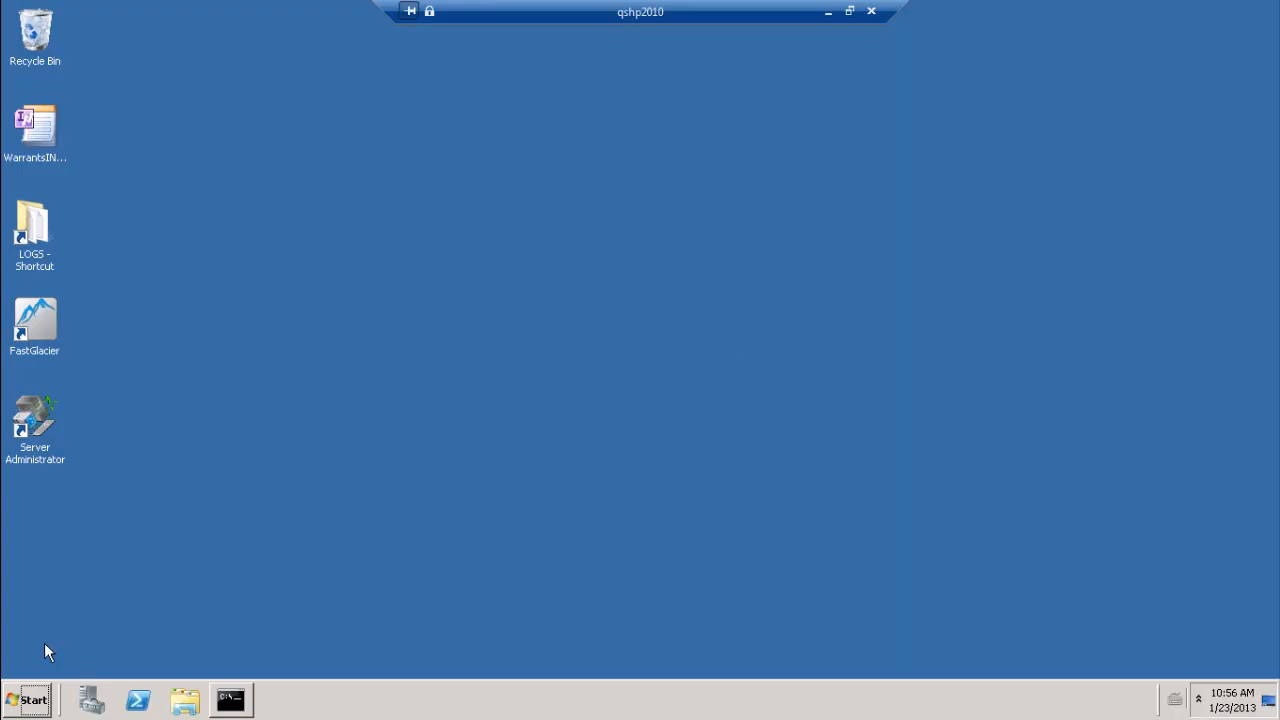
# Close Server Manager on the remote server, open Local Disk (C:) and dismiss the Windows Update notification.
pyautogui.click(30, 699)
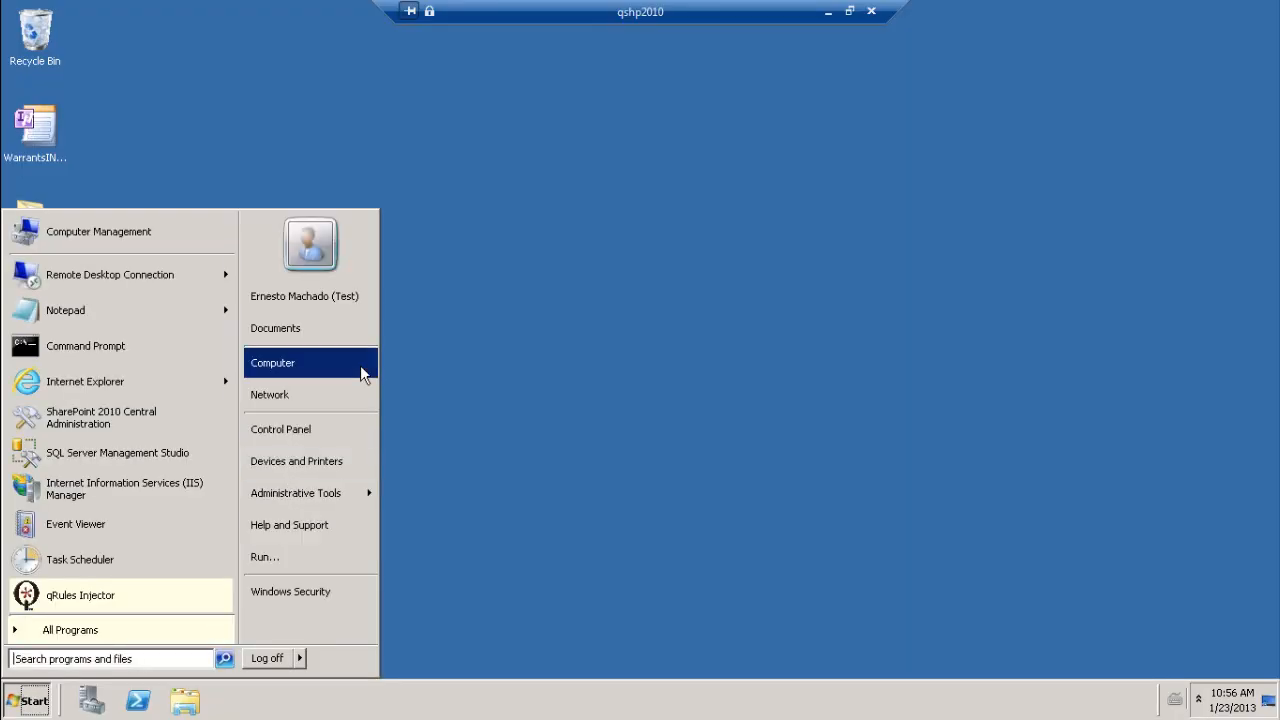
pyautogui.click(597, 255)
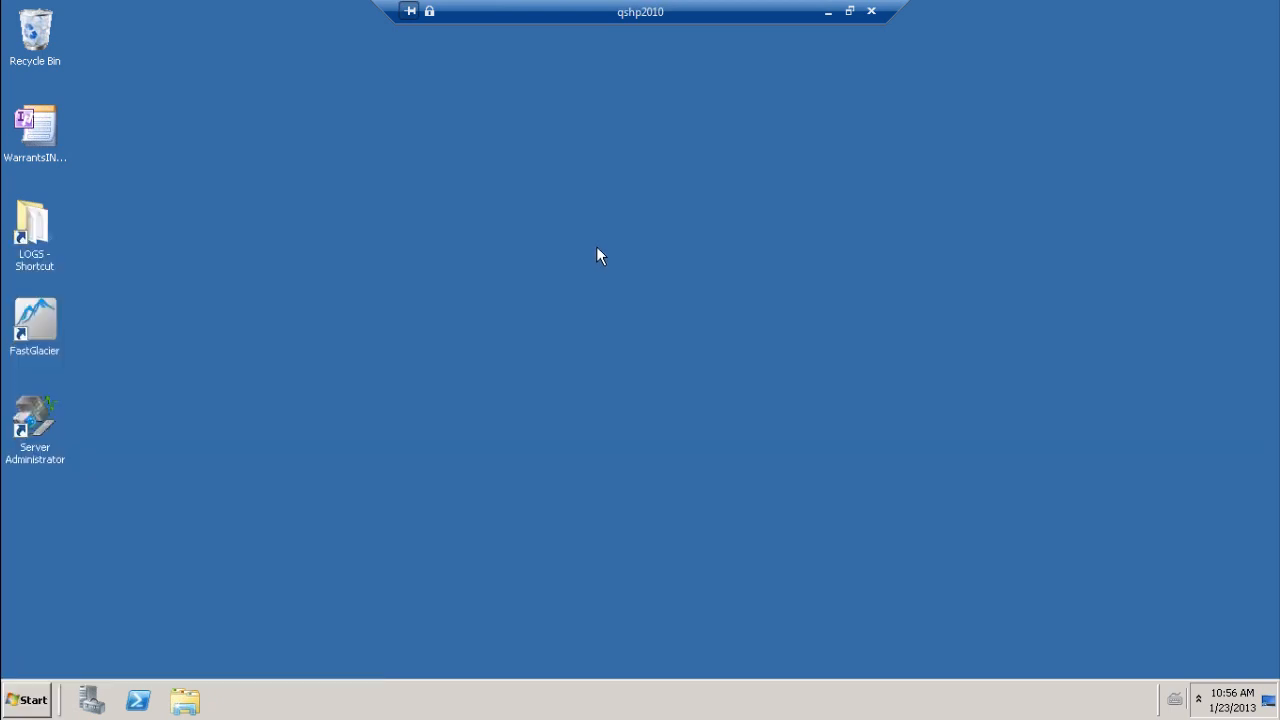
pyautogui.click(28, 699)
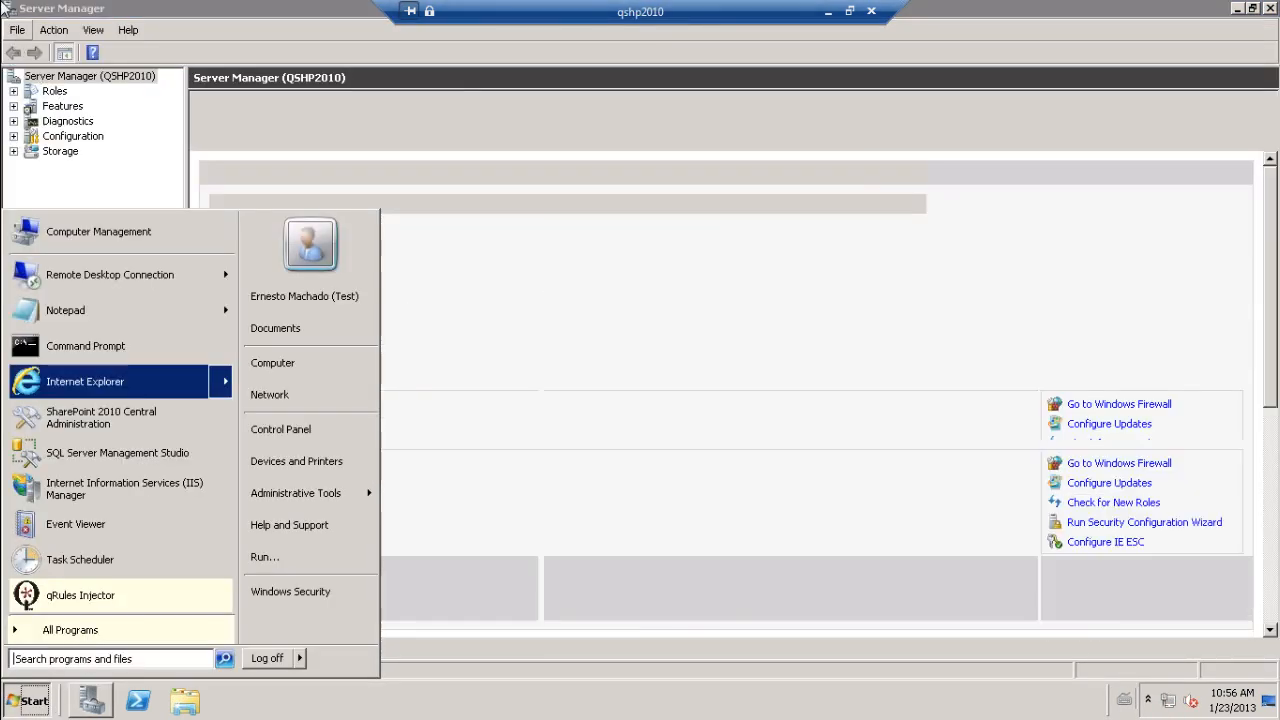
pyautogui.doubleClick(8, 12)
pyautogui.click(34, 701)
pyautogui.click(300, 358)
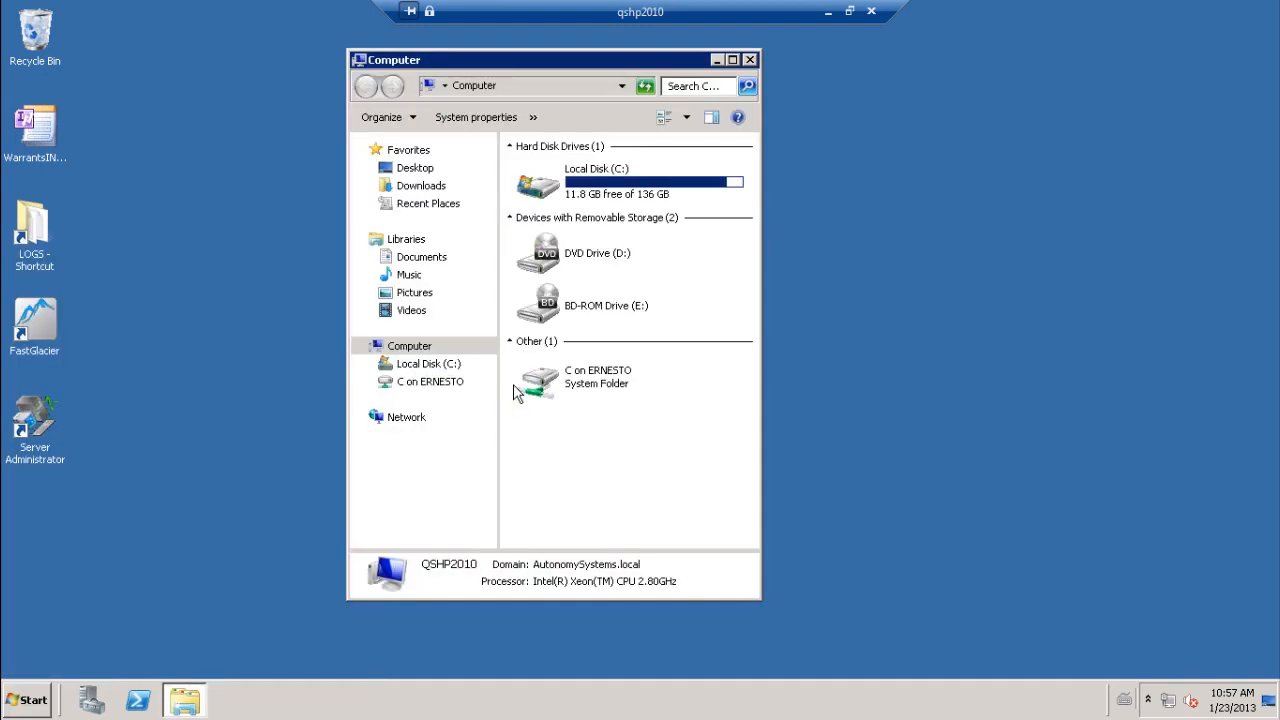
pyautogui.click(586, 183)
pyautogui.doubleClick(586, 183)
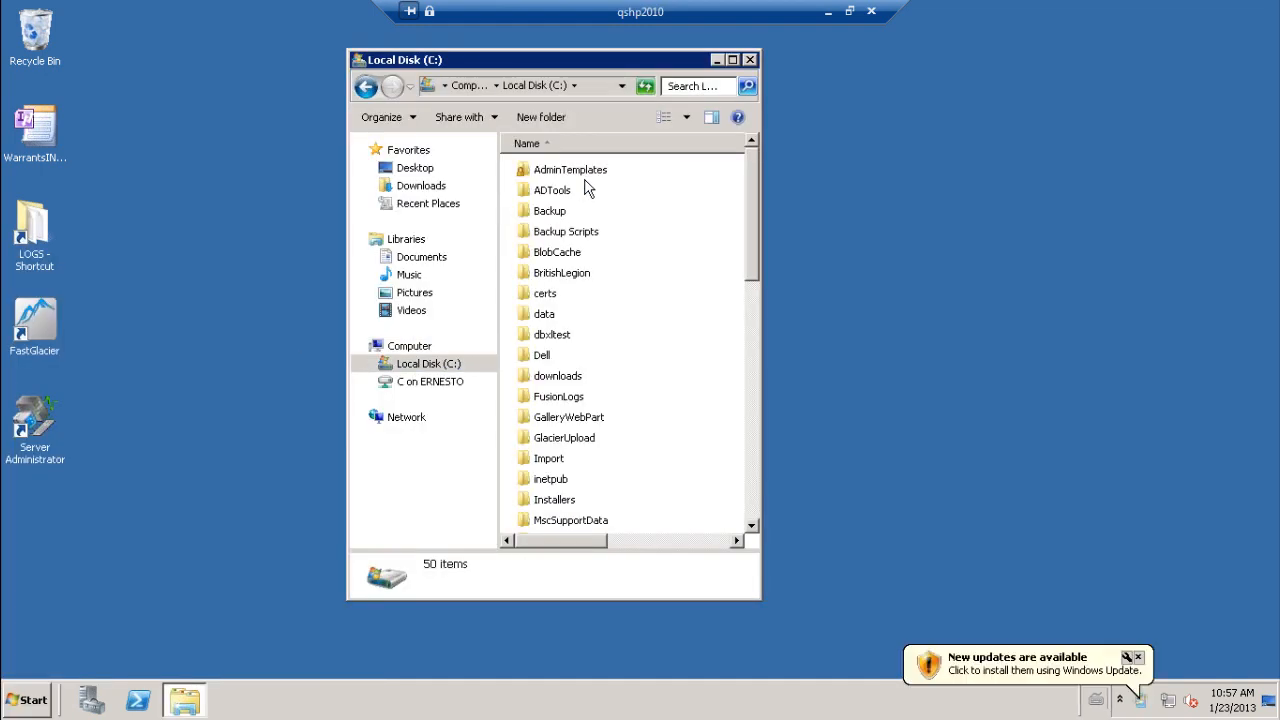
pyautogui.click(1138, 657)
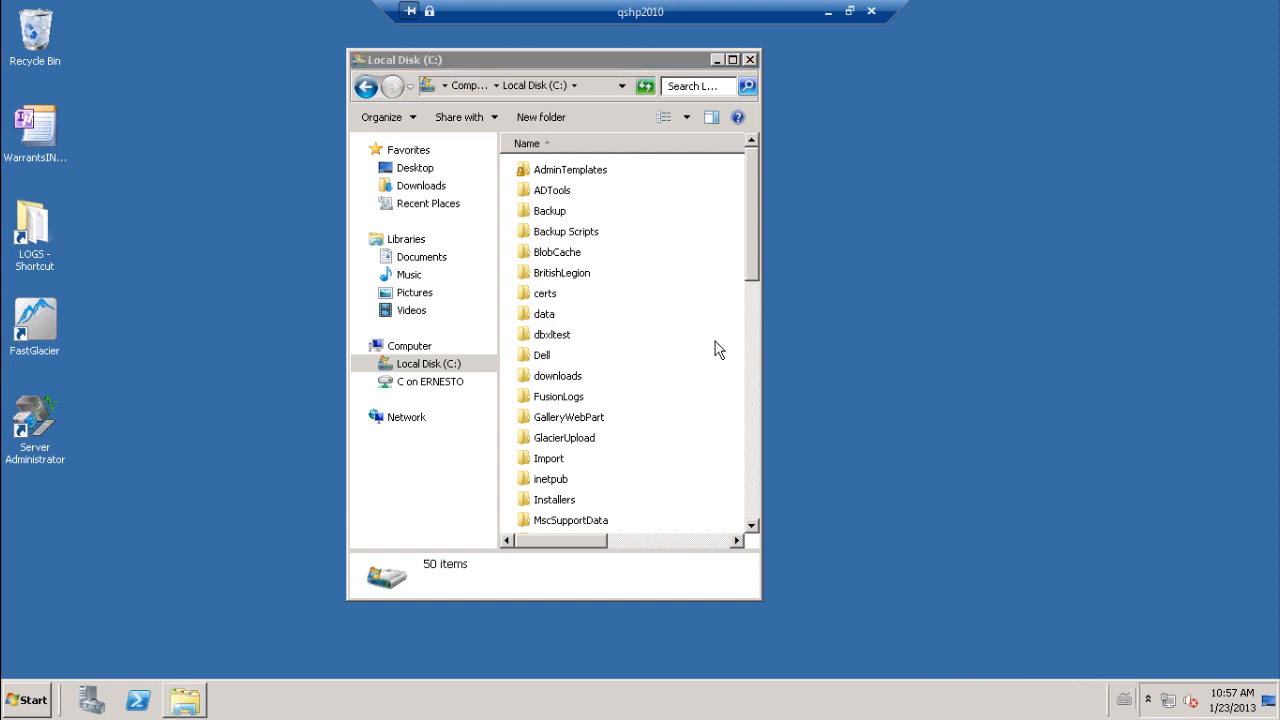
pyautogui.click(752, 415)
pyautogui.click(566, 355)
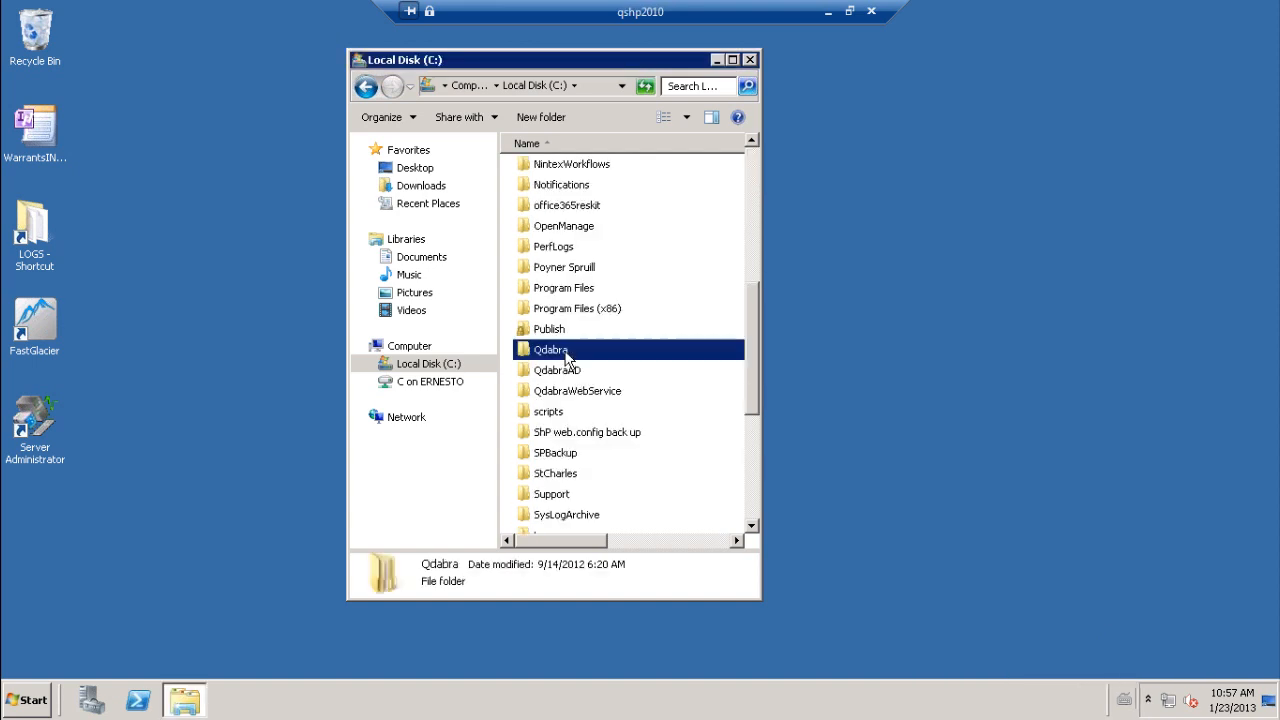
pyautogui.doubleClick(566, 355)
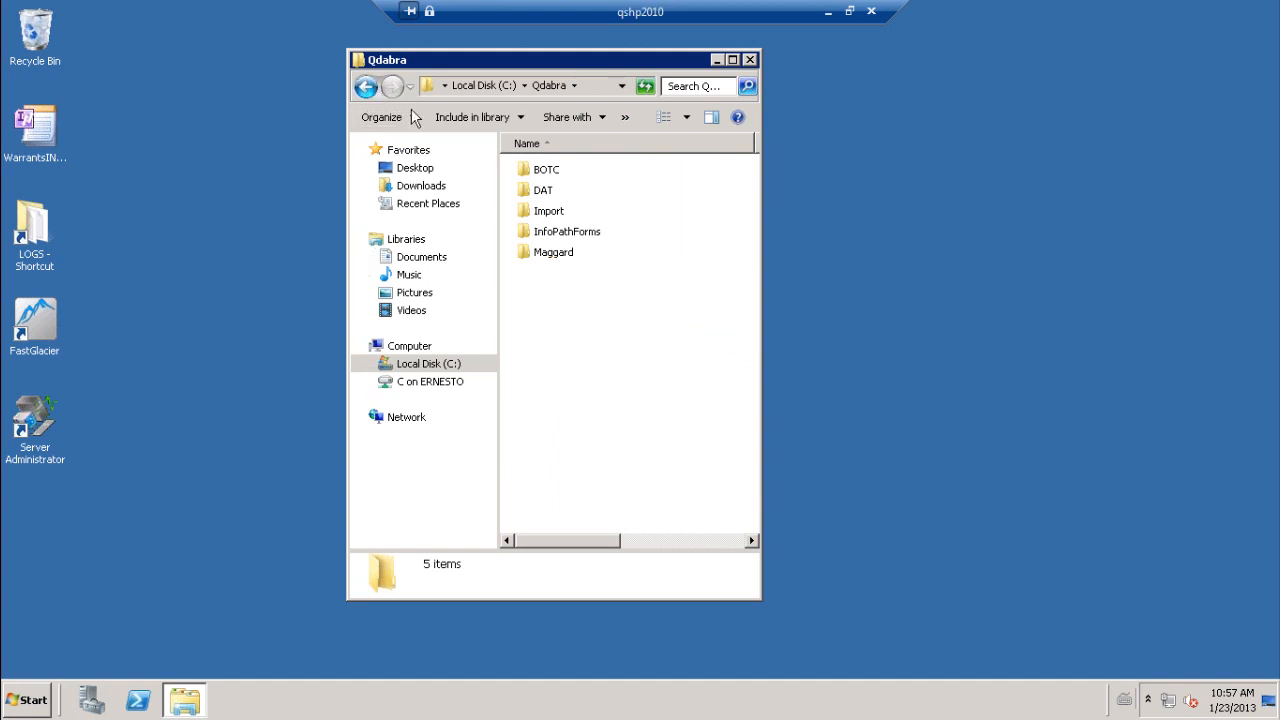
pyautogui.press('BackSpace')
# Browse to the inetpub\wwwroot\wss\VirtualDirectories\80\QdabraWebService folder on the C: drive.
pyautogui.doubleClick(547, 282)
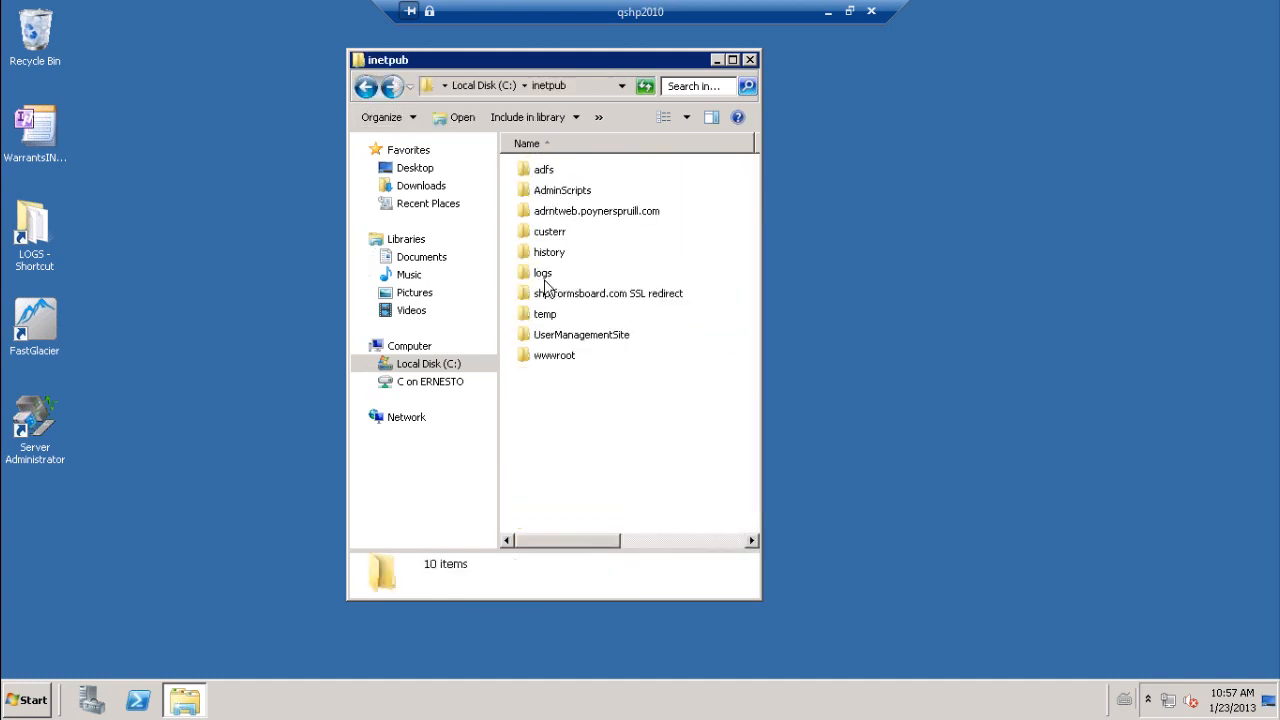
pyautogui.doubleClick(546, 354)
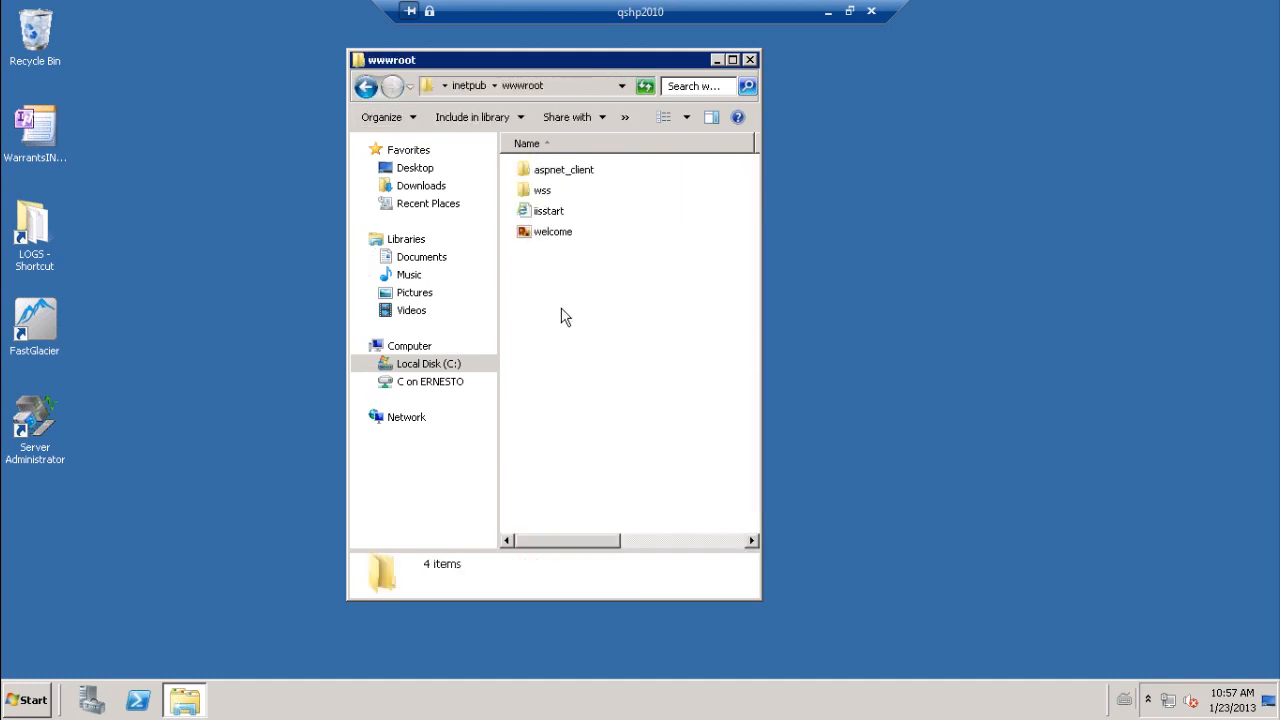
pyautogui.doubleClick(540, 192)
pyautogui.doubleClick(546, 171)
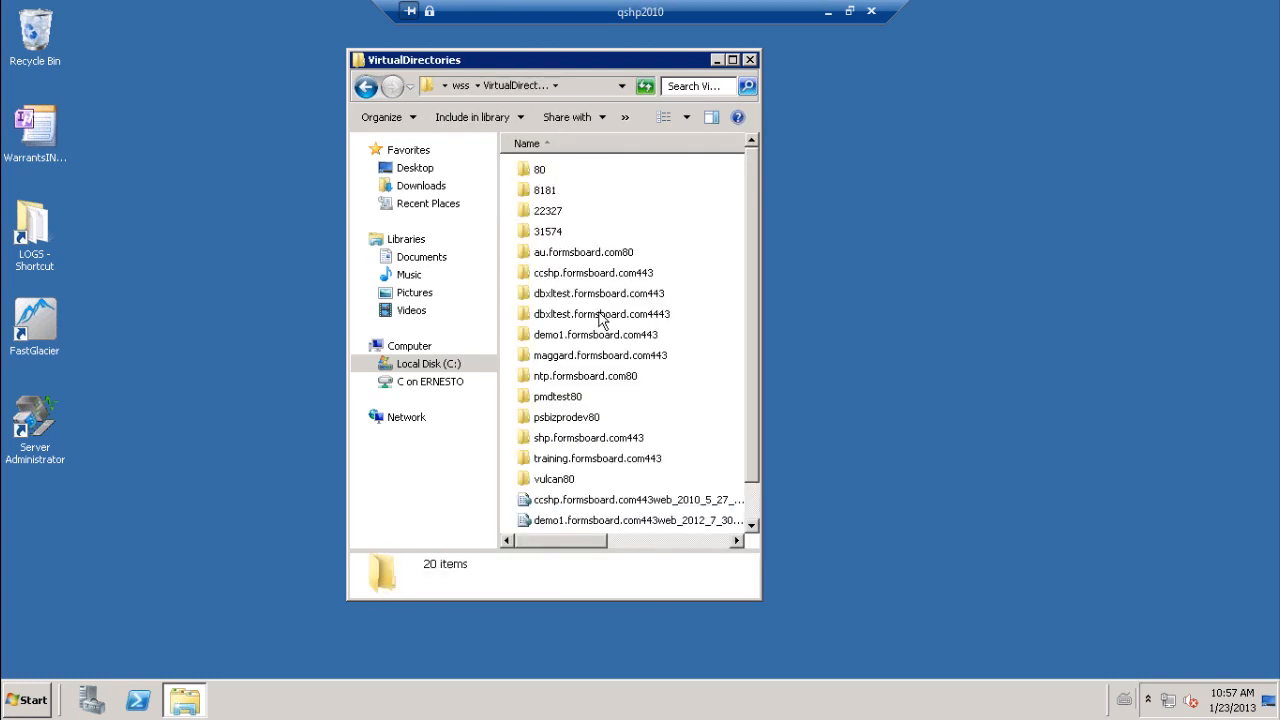
pyautogui.doubleClick(549, 174)
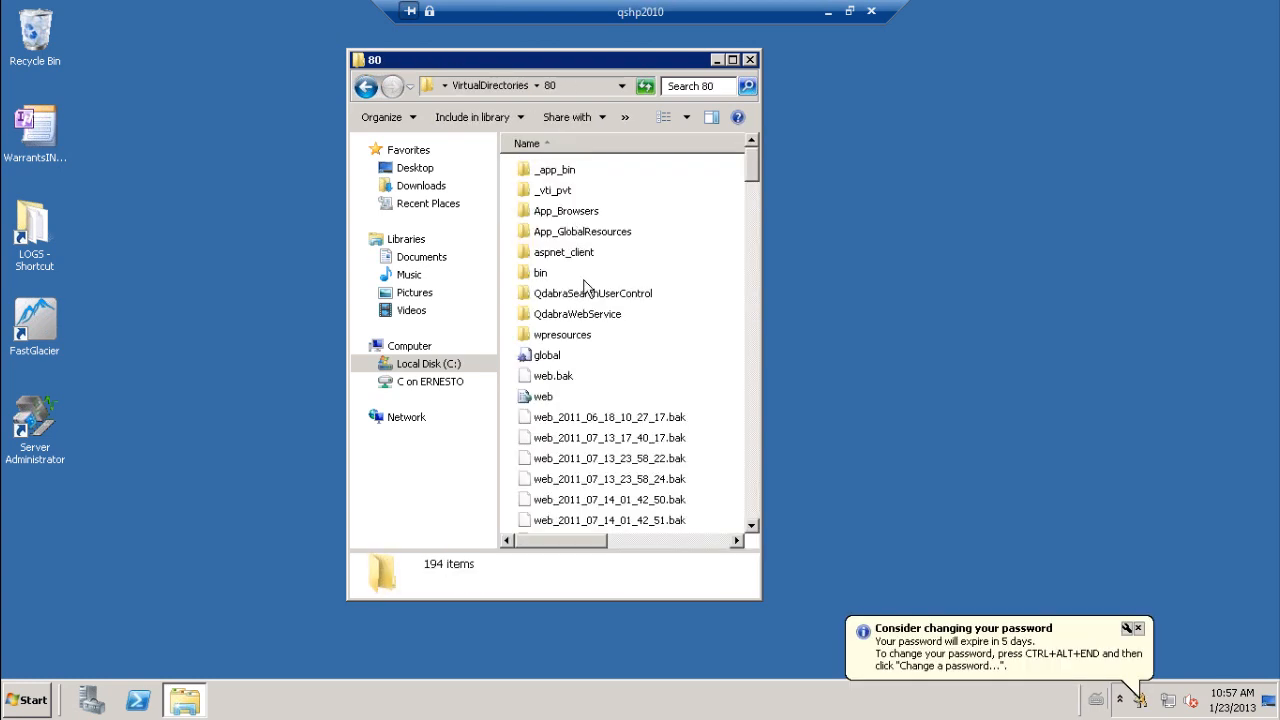
pyautogui.doubleClick(580, 316)
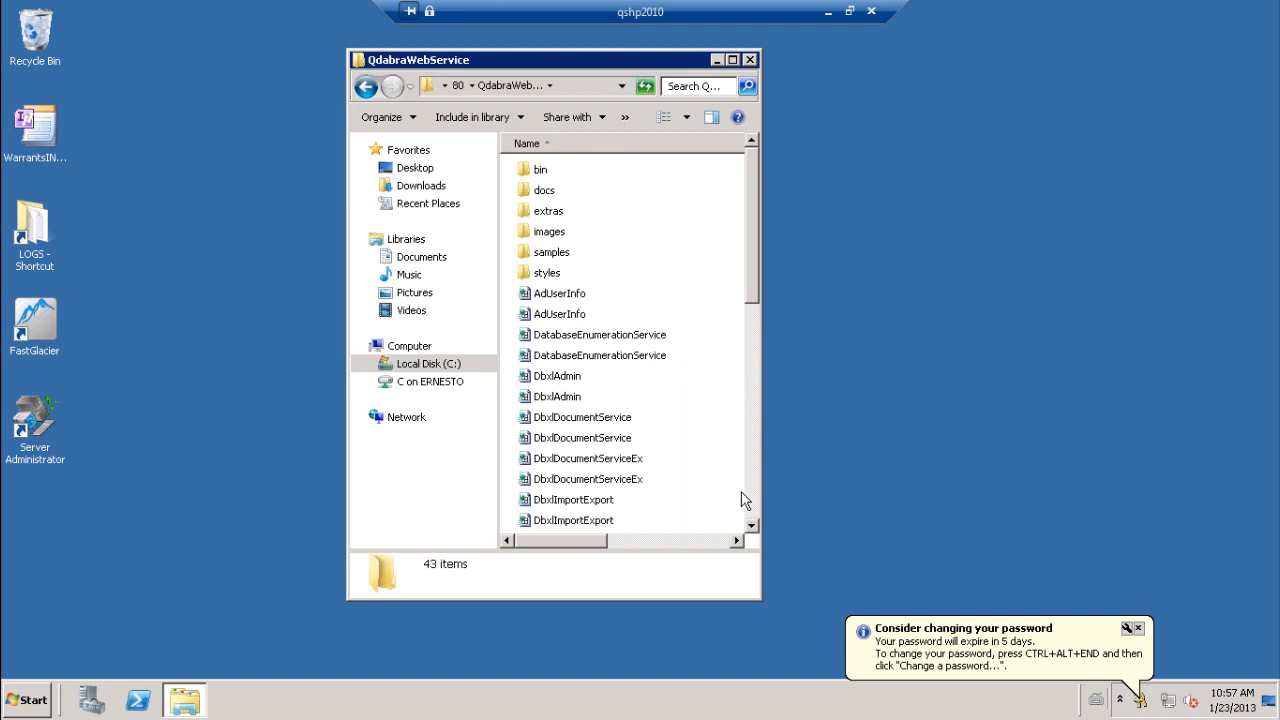
# Open the web XML configuration file from the QdabraWebService folder in Notepad.
pyautogui.scroll(-8, 749, 497)
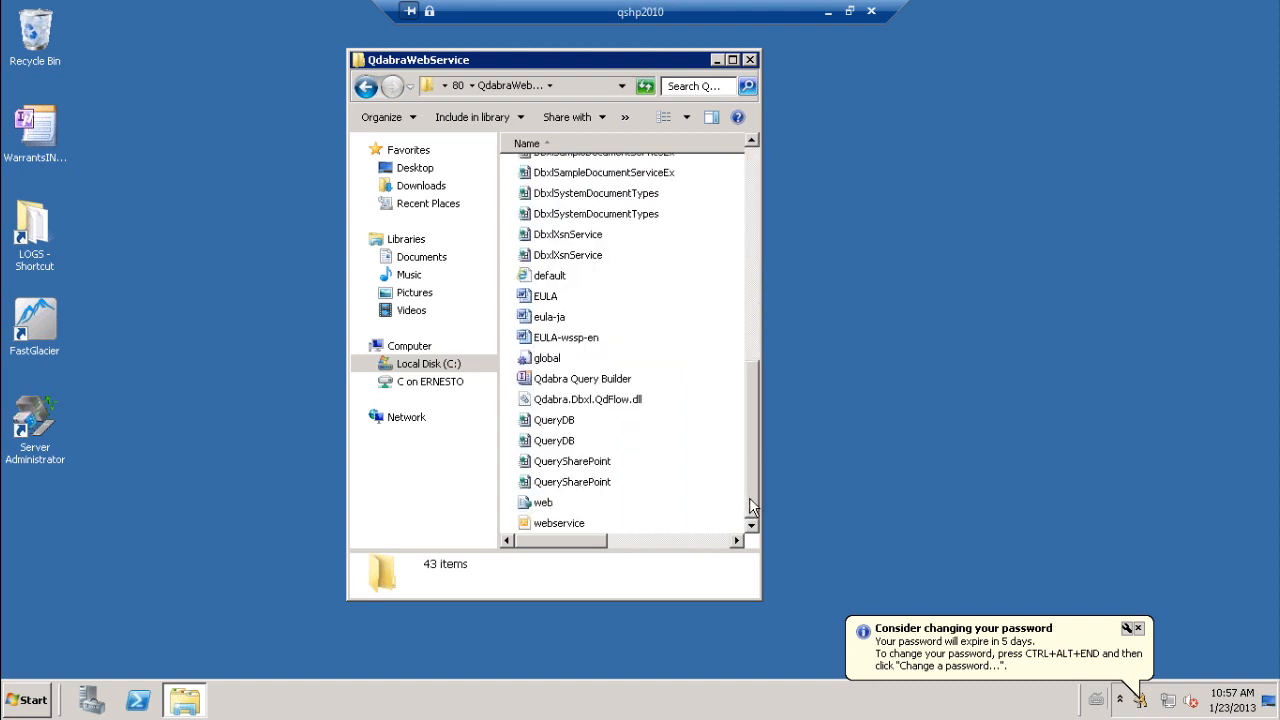
pyautogui.rightClick(547, 505)
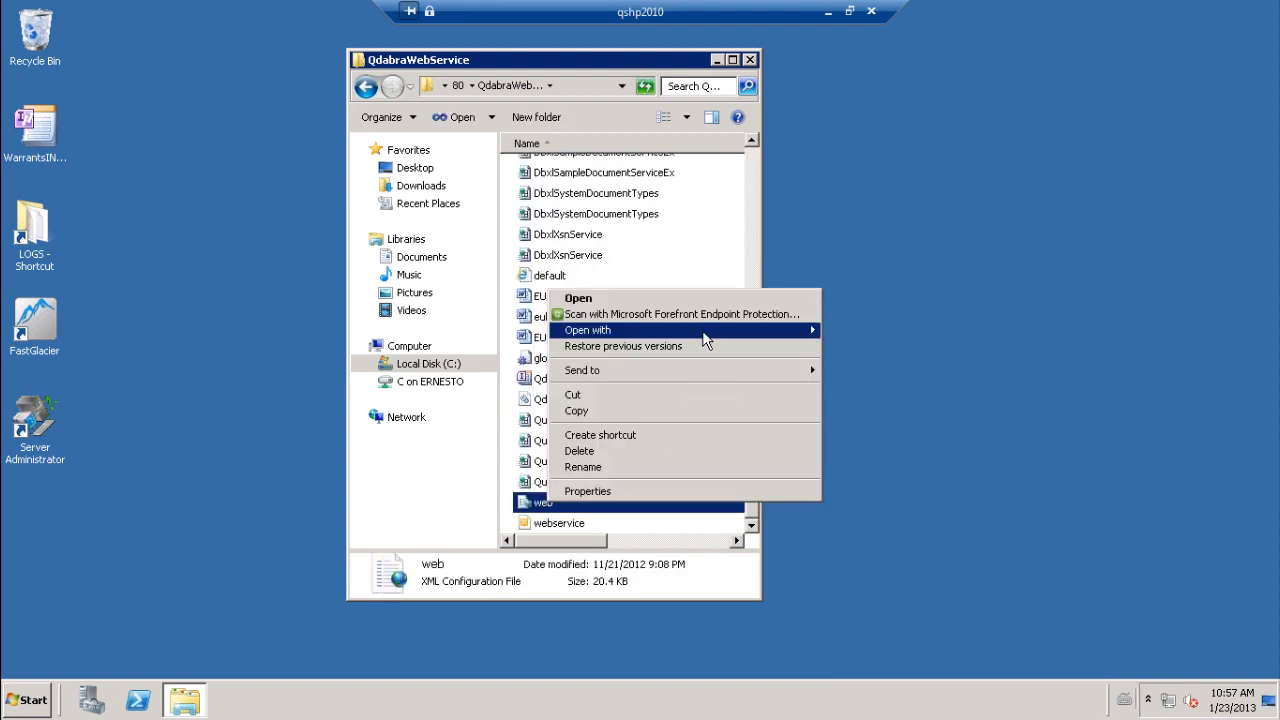
pyautogui.moveTo(702, 330)
pyautogui.click(880, 374)
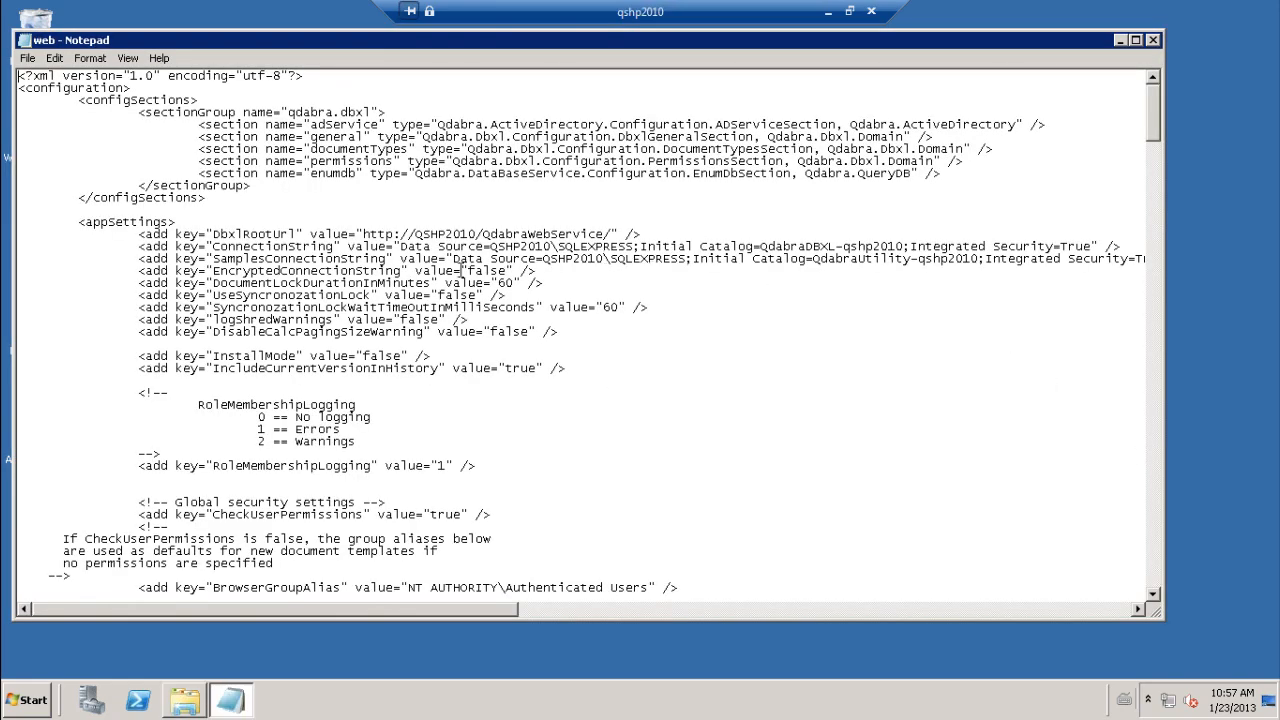
# Find "<enumdb>" in the web configuration file and review its server and database alias entries.
pyautogui.hotkey('ctrl', 'f')
pyautogui.press('BackSpace')
pyautogui.write('<enumdb>')
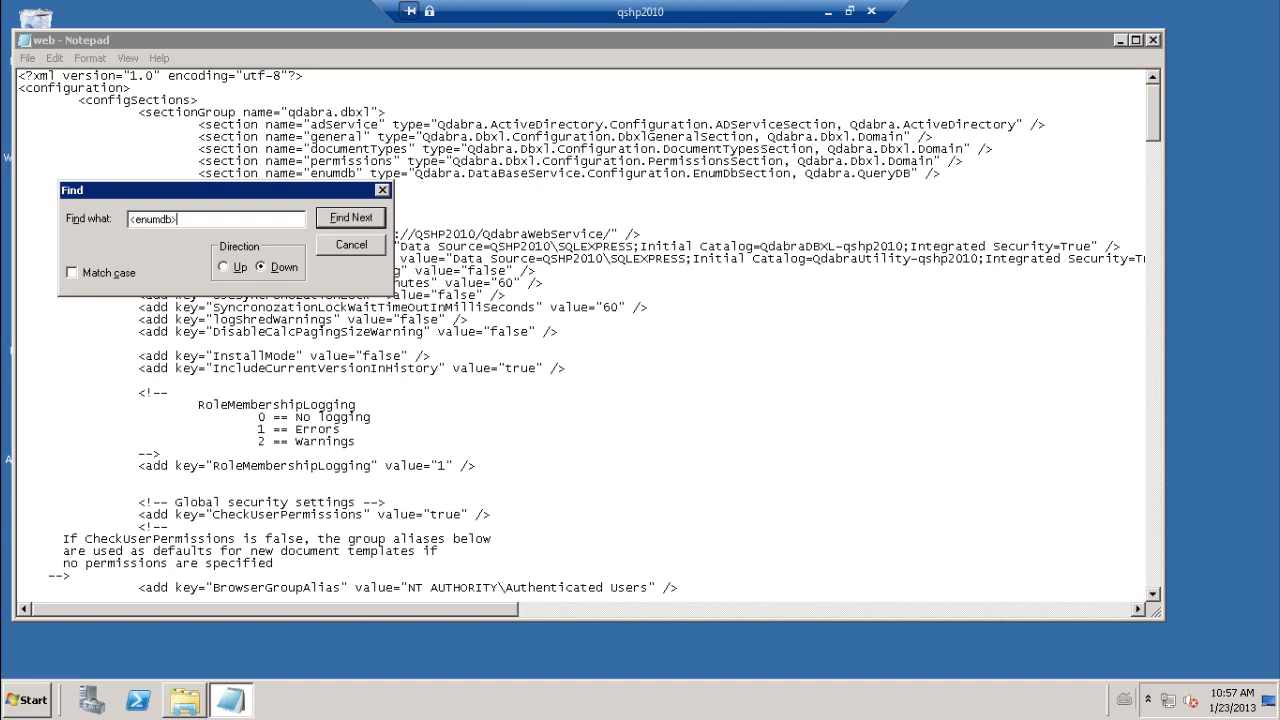
pyautogui.click(349, 218)
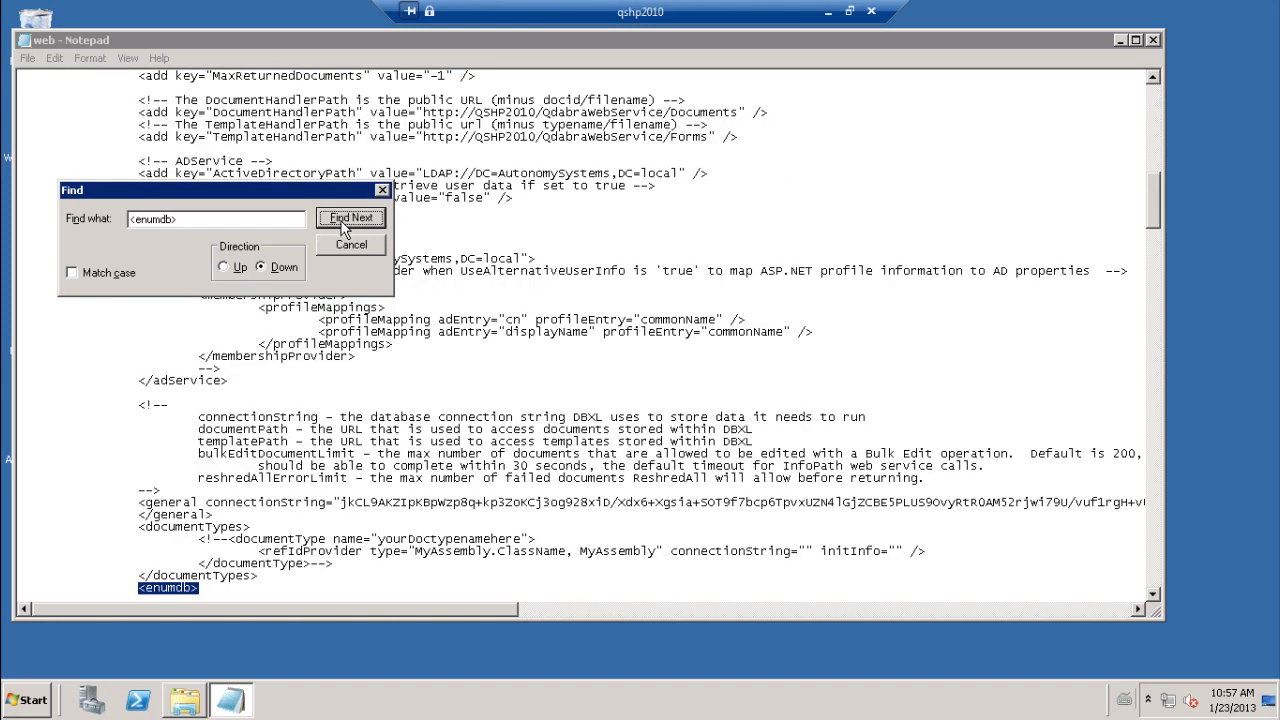
pyautogui.click(349, 244)
pyautogui.scroll(-8, 702, 412)
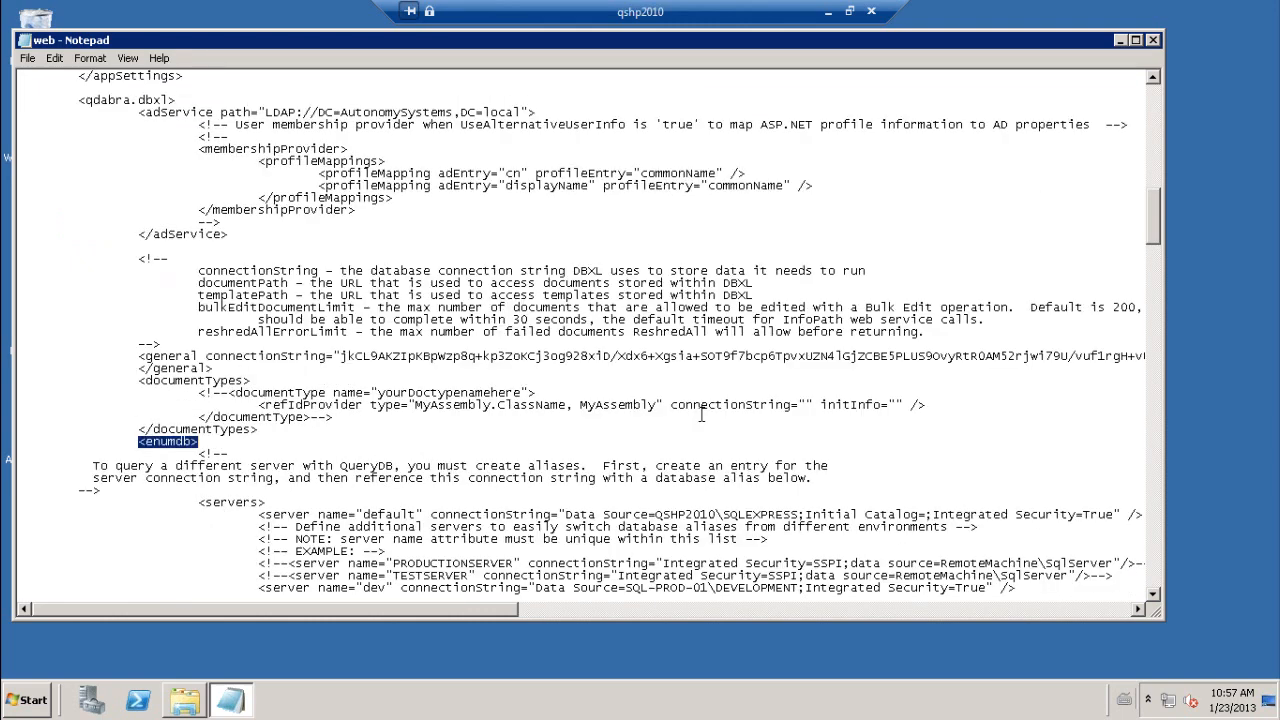
pyautogui.scroll(-3, 703, 412)
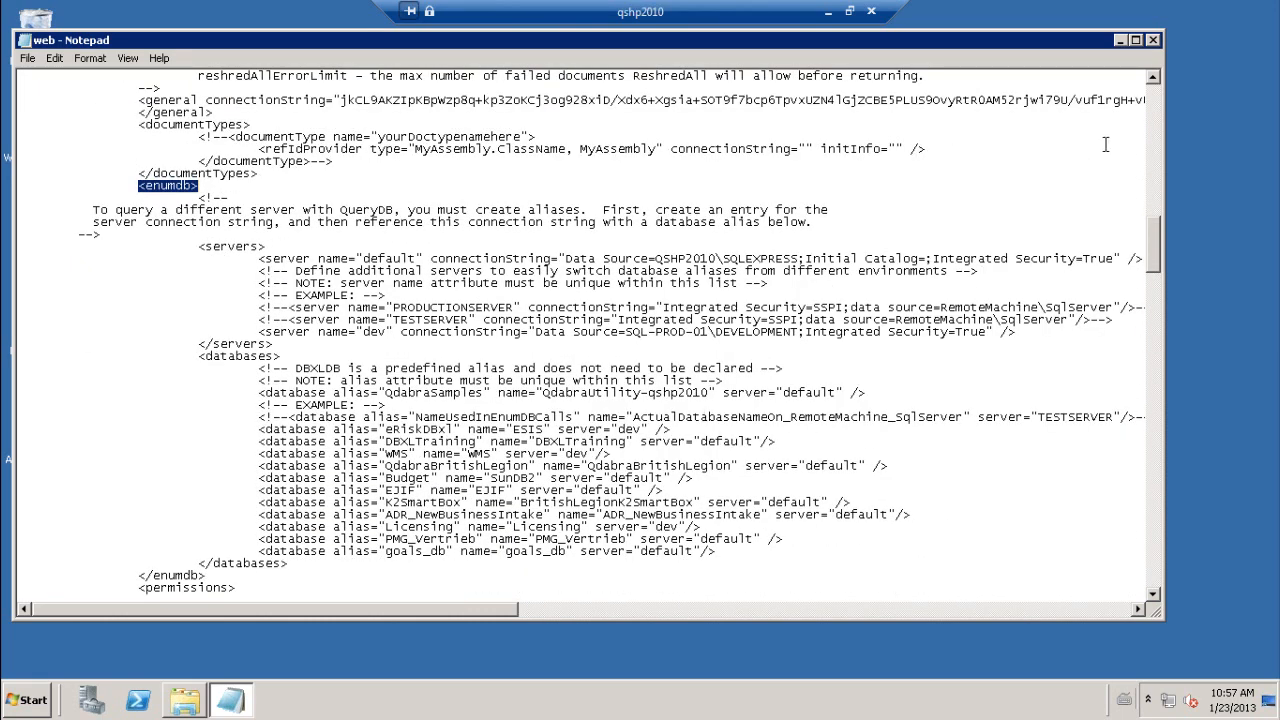
pyautogui.moveTo(1154, 80); pyautogui.dragTo(1154, 80)
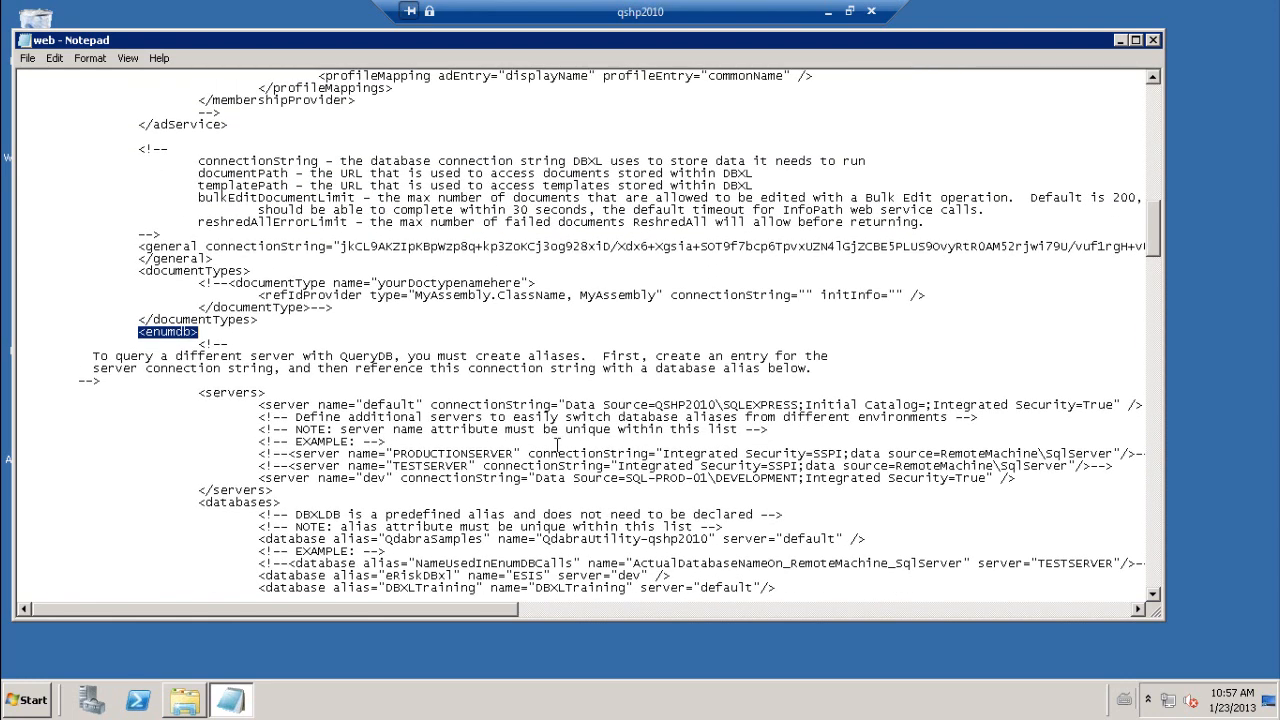
# Examine the servers section of the web configuration file, especially the default server's connection string and data source.
pyautogui.click(194, 394)
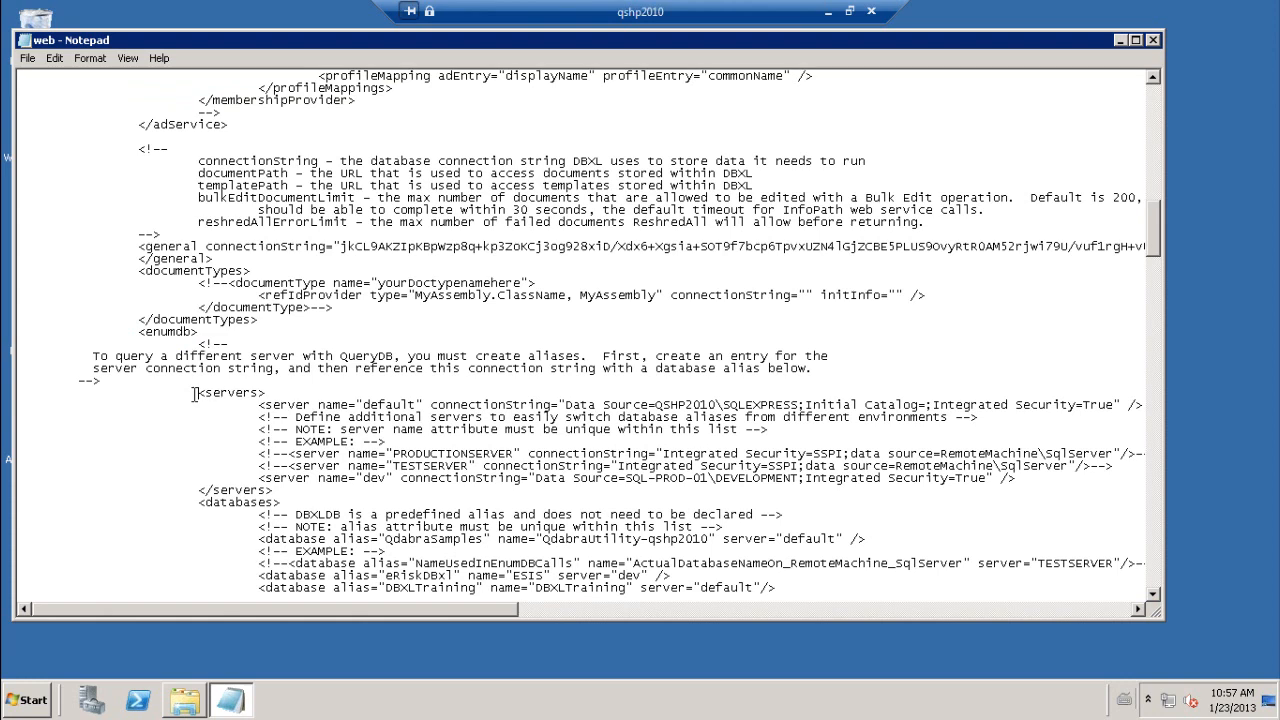
pyautogui.moveTo(184, 393); pyautogui.dragTo(791, 563)
pyautogui.press('Up')
pyautogui.moveTo(198, 393); pyautogui.dragTo(336, 497)
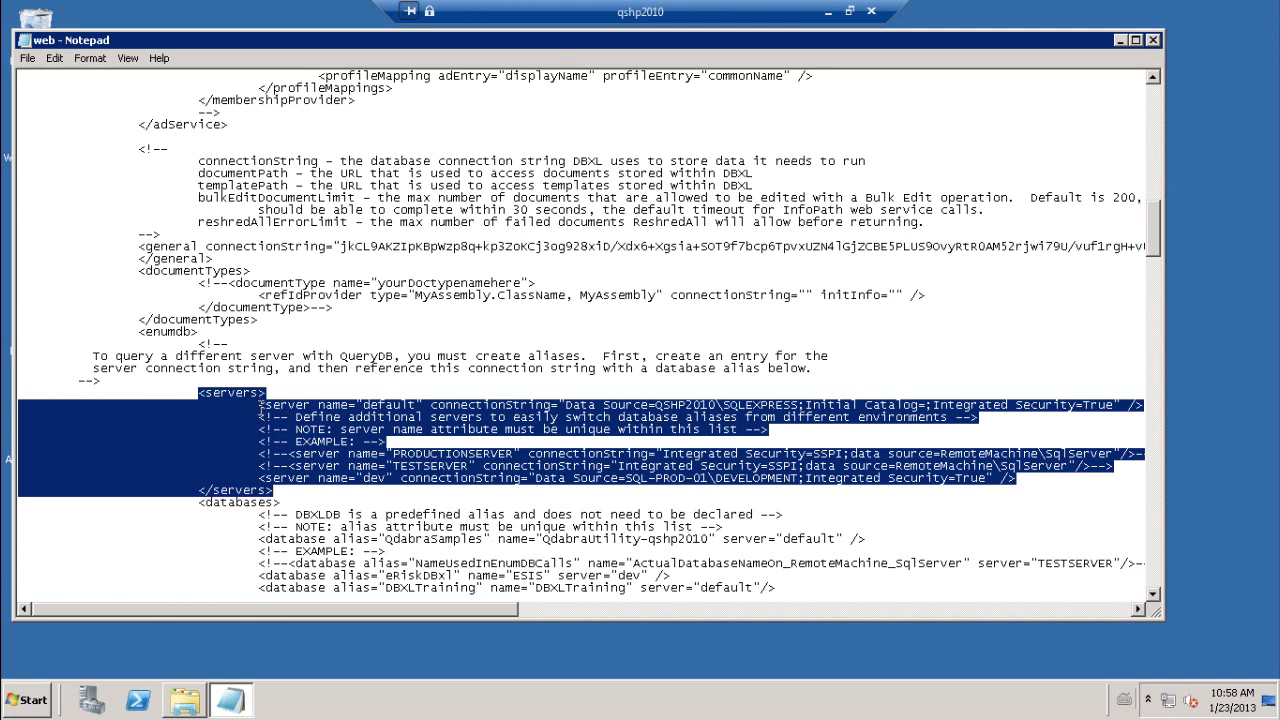
pyautogui.click(258, 404)
pyautogui.moveTo(286, 404); pyautogui.dragTo(600, 404)
pyautogui.click(598, 404)
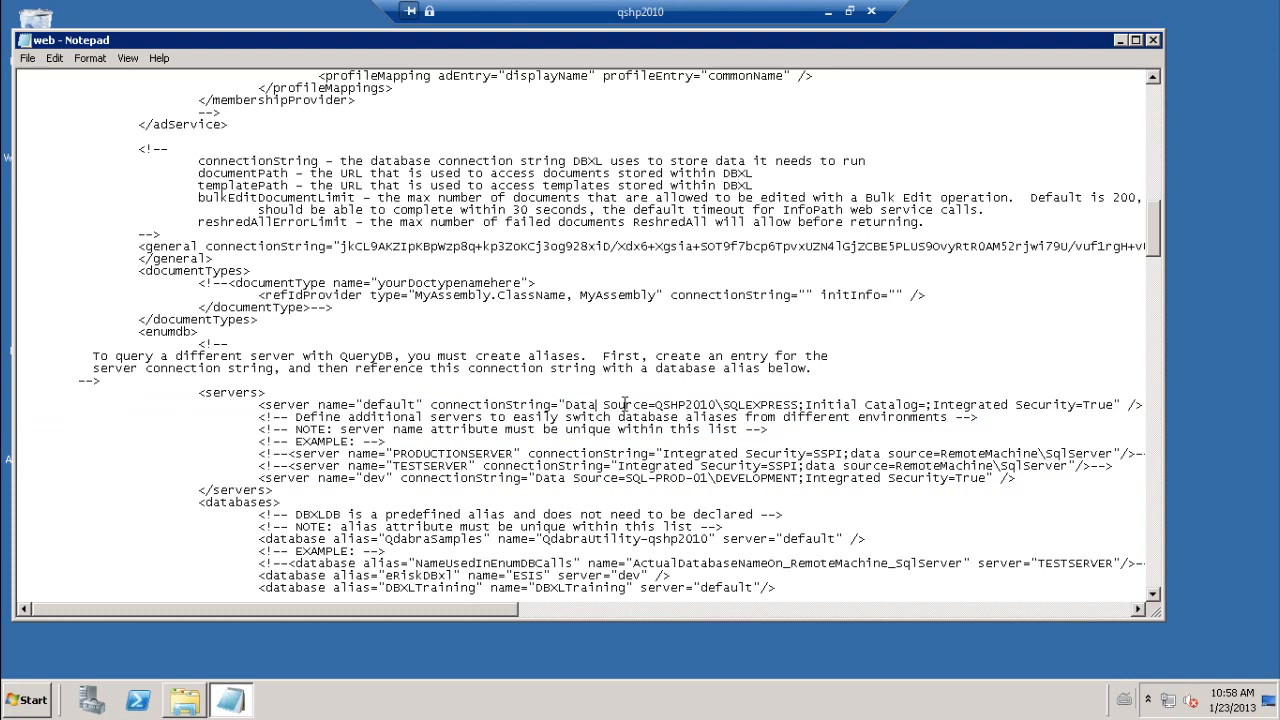
pyautogui.moveTo(657, 405); pyautogui.dragTo(800, 405)
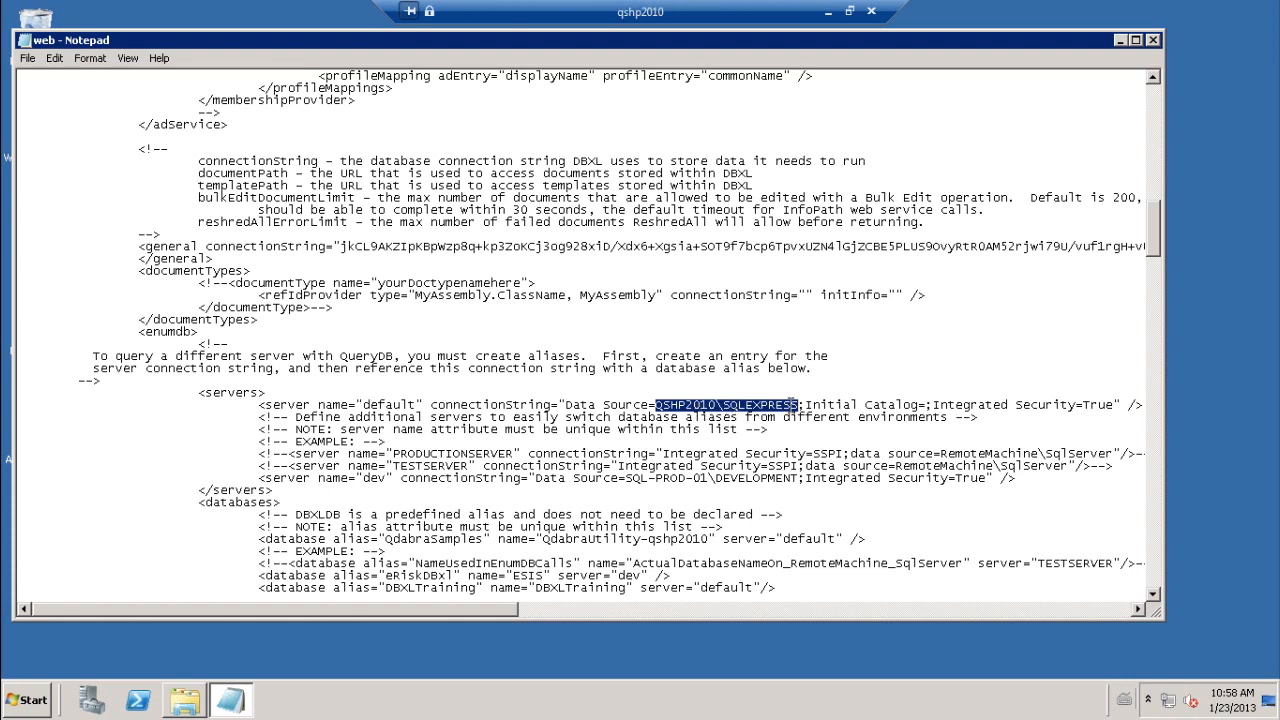
# Examine the commented PRODUCTIONSERVER and TESTSERVER examples and the dev server entry in the servers section.
pyautogui.moveTo(260, 478); pyautogui.dragTo(803, 482)
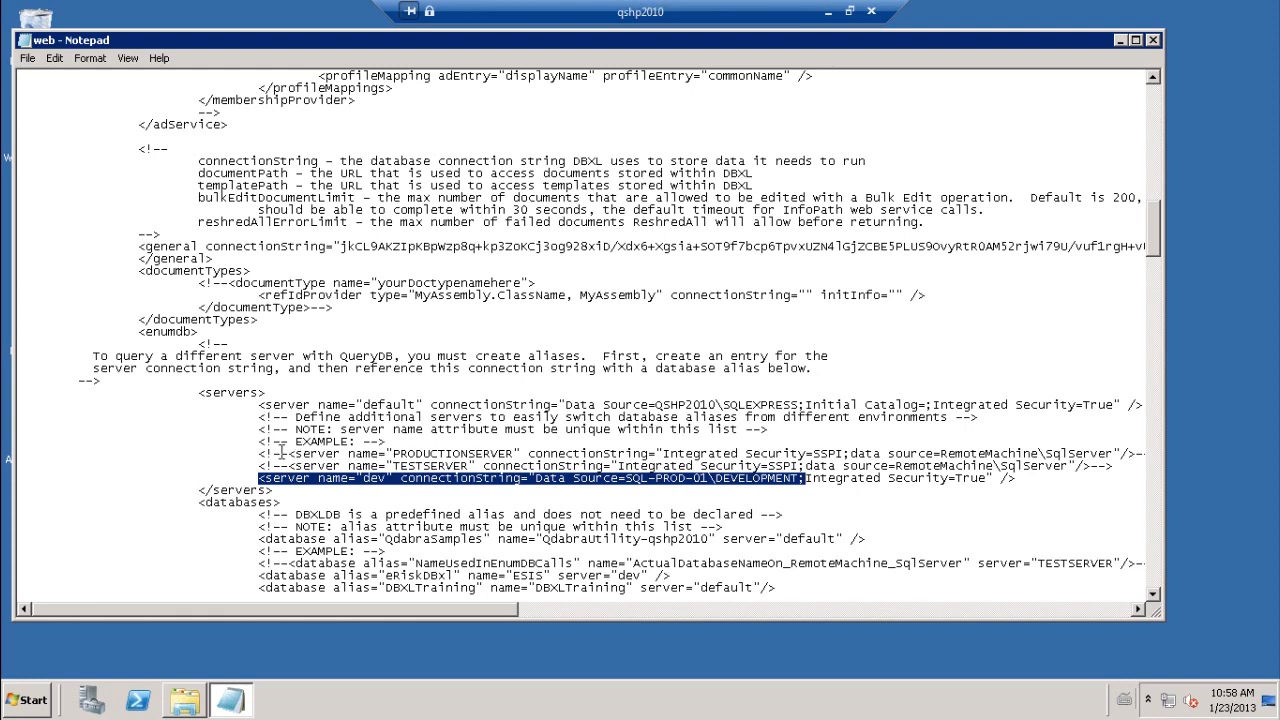
pyautogui.moveTo(258, 441); pyautogui.dragTo(520, 453)
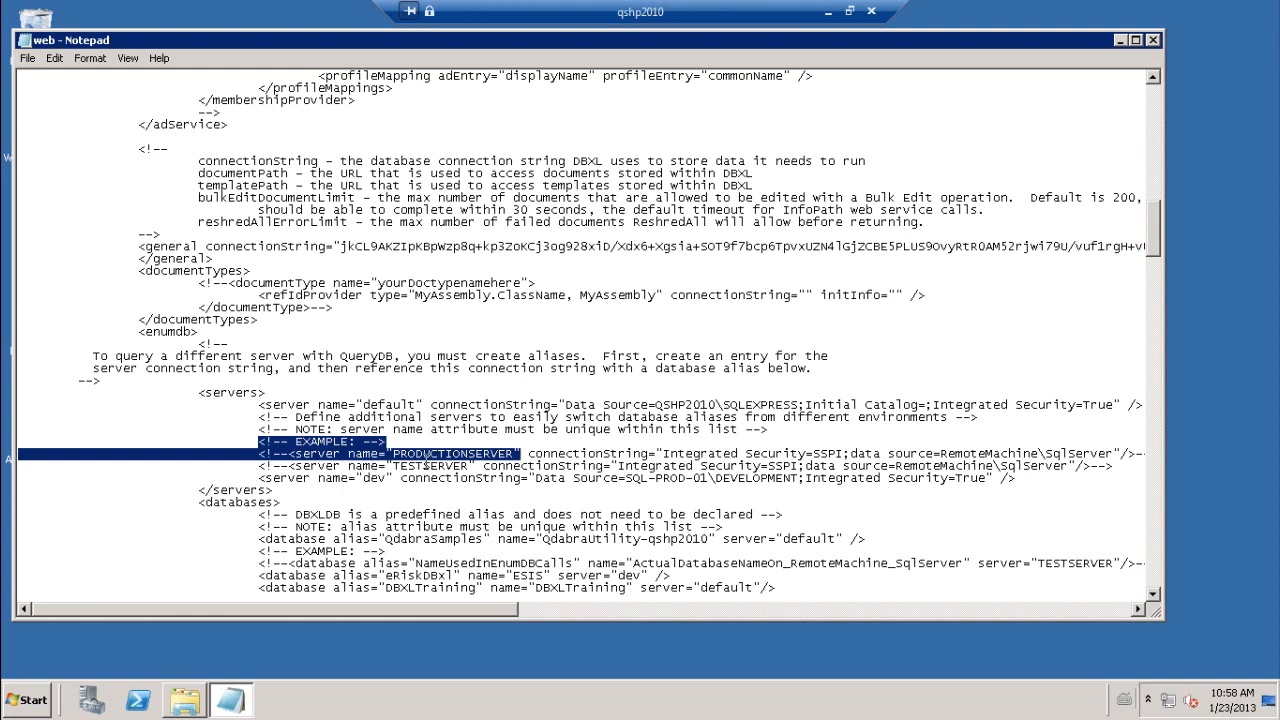
pyautogui.moveTo(25, 470)
pyautogui.mouseDown()
pyautogui.moveTo(1014, 486)
pyautogui.moveTo(140, 506)
pyautogui.moveTo(80, 468)
pyautogui.moveTo(12, 470)
pyautogui.mouseUp()
pyautogui.click(1018, 470)
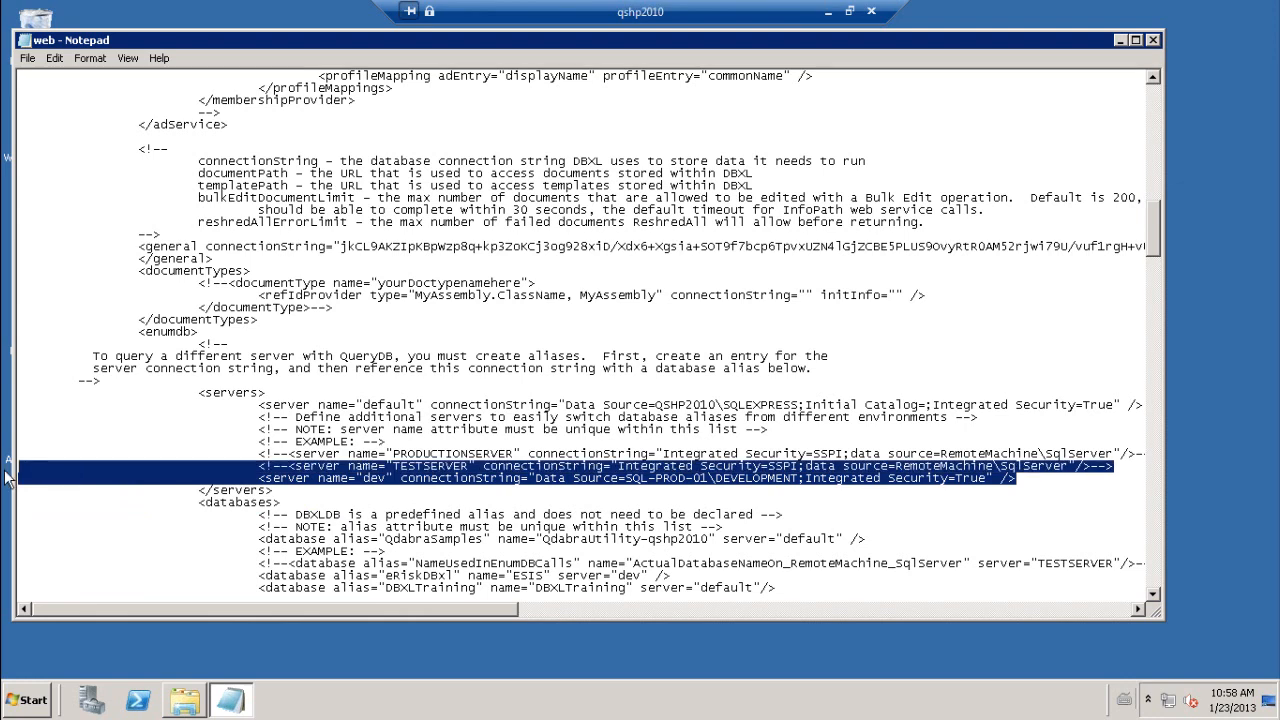
pyautogui.click(368, 478)
pyautogui.moveTo(1016, 478); pyautogui.dragTo(22, 478)
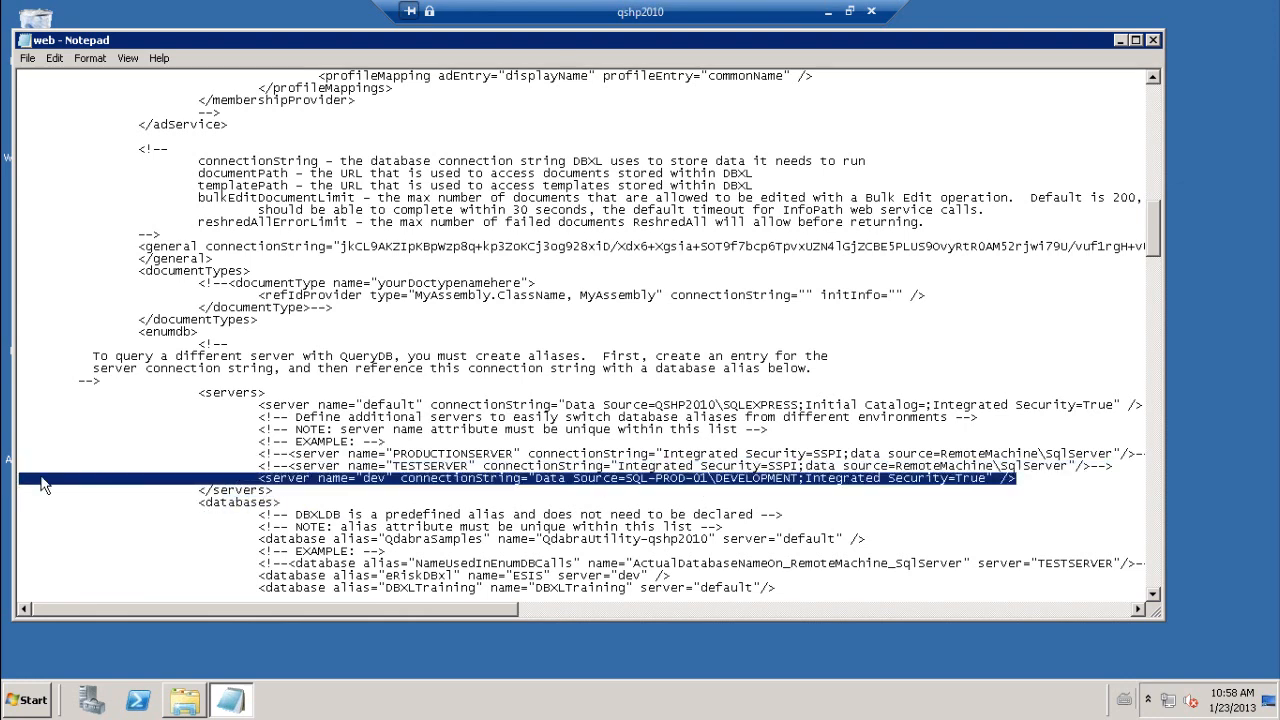
pyautogui.scroll(-3, 478, 456)
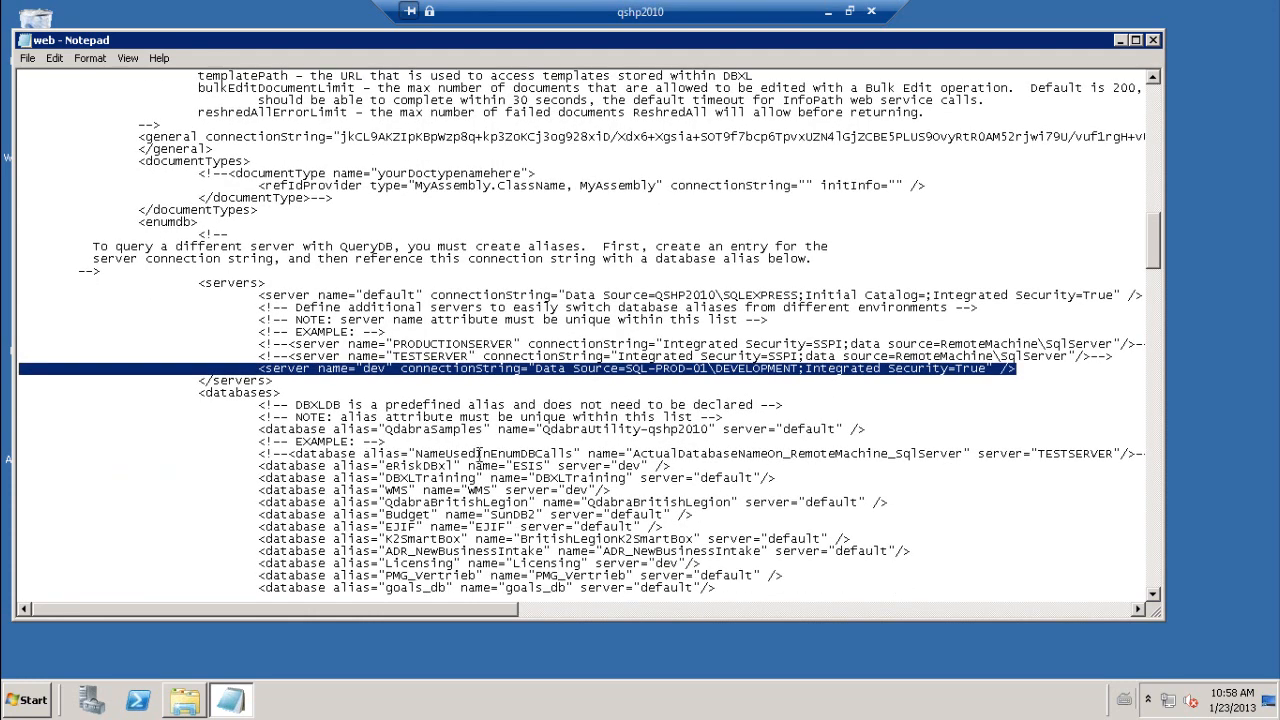
pyautogui.scroll(1, 478, 456)
pyautogui.scroll(1, 484, 455)
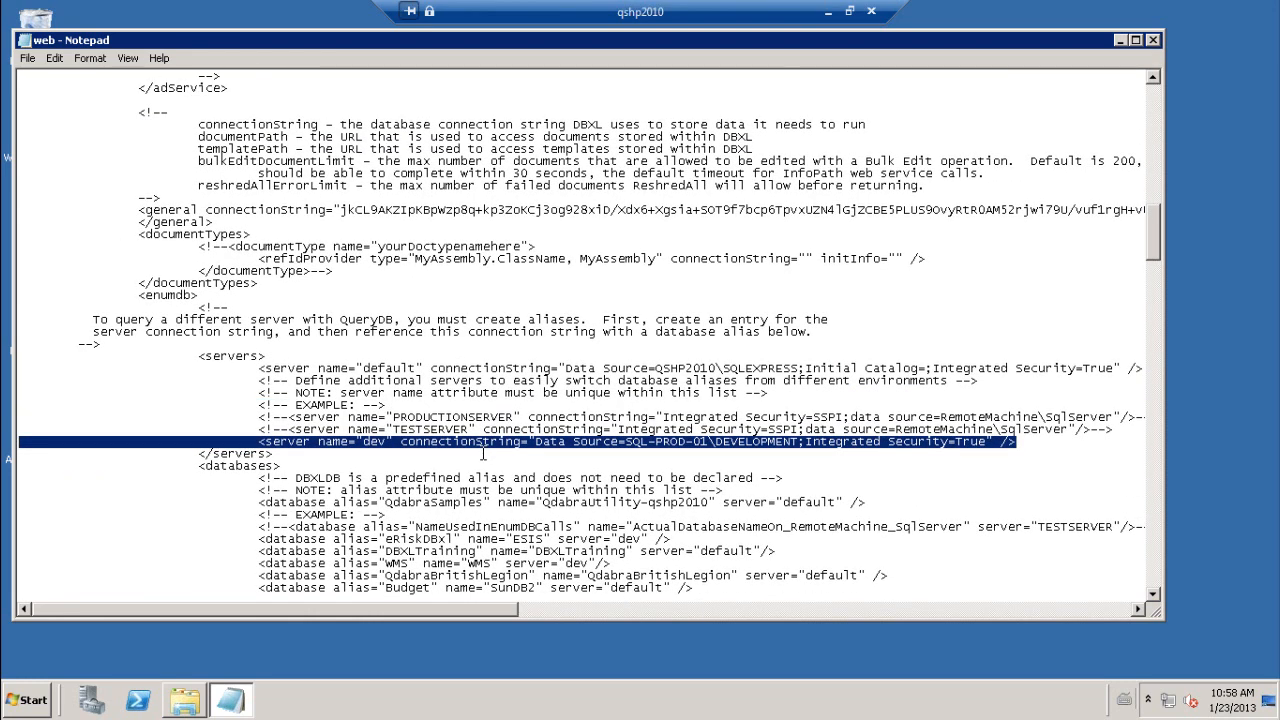
pyautogui.scroll(1, 483, 455)
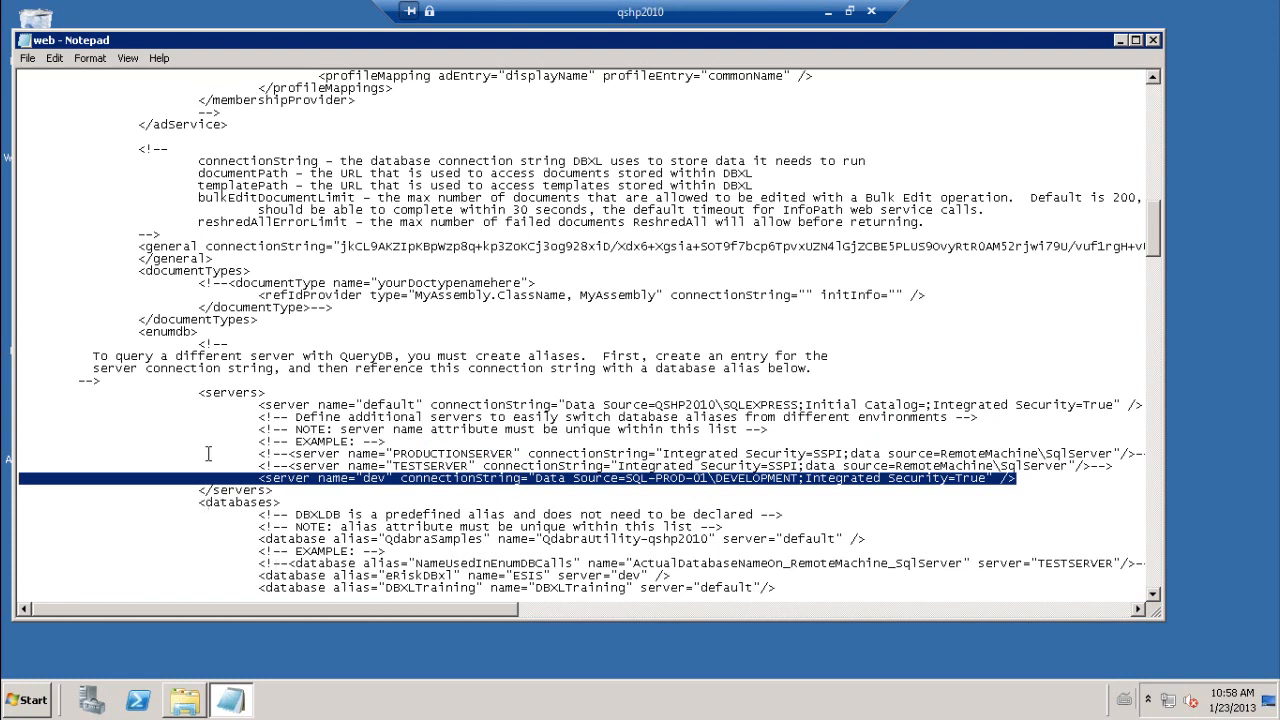
# Examine the DBXLTraining entry in the databases section, relating its server, name and alias attributes to the default server definition.
pyautogui.moveTo(199, 502); pyautogui.dragTo(295, 502)
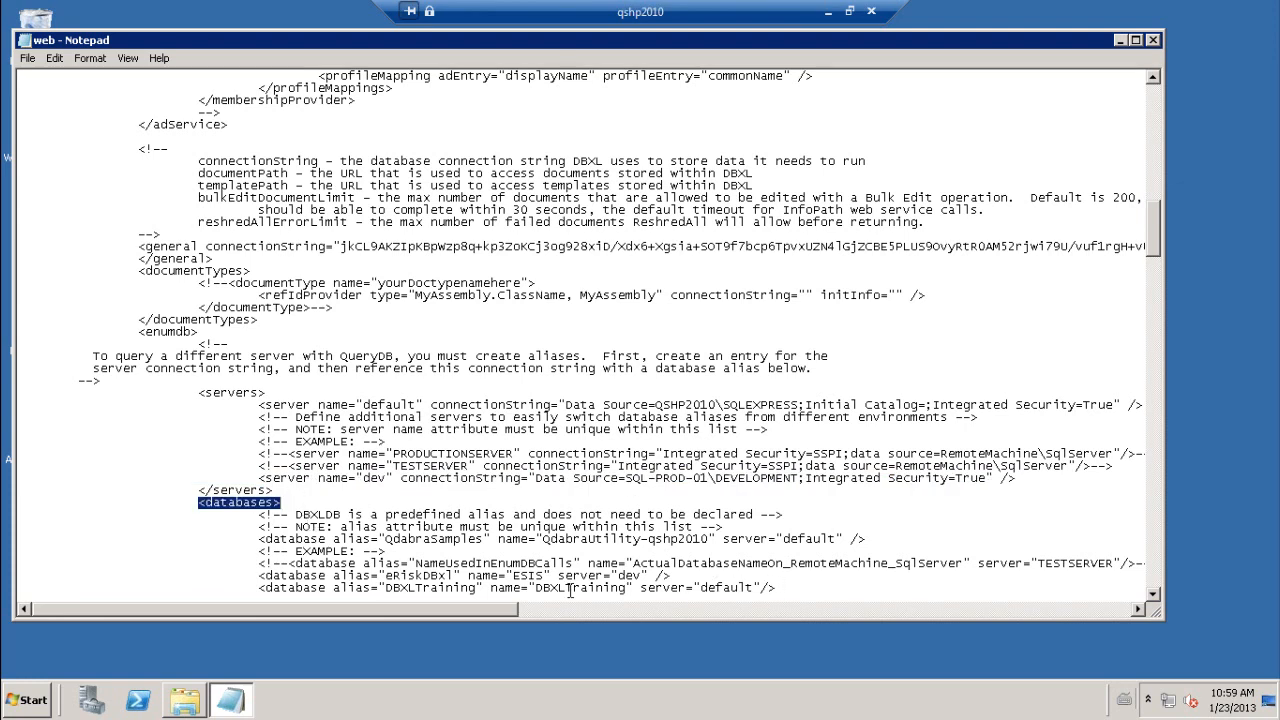
pyautogui.moveTo(640, 588); pyautogui.dragTo(764, 588)
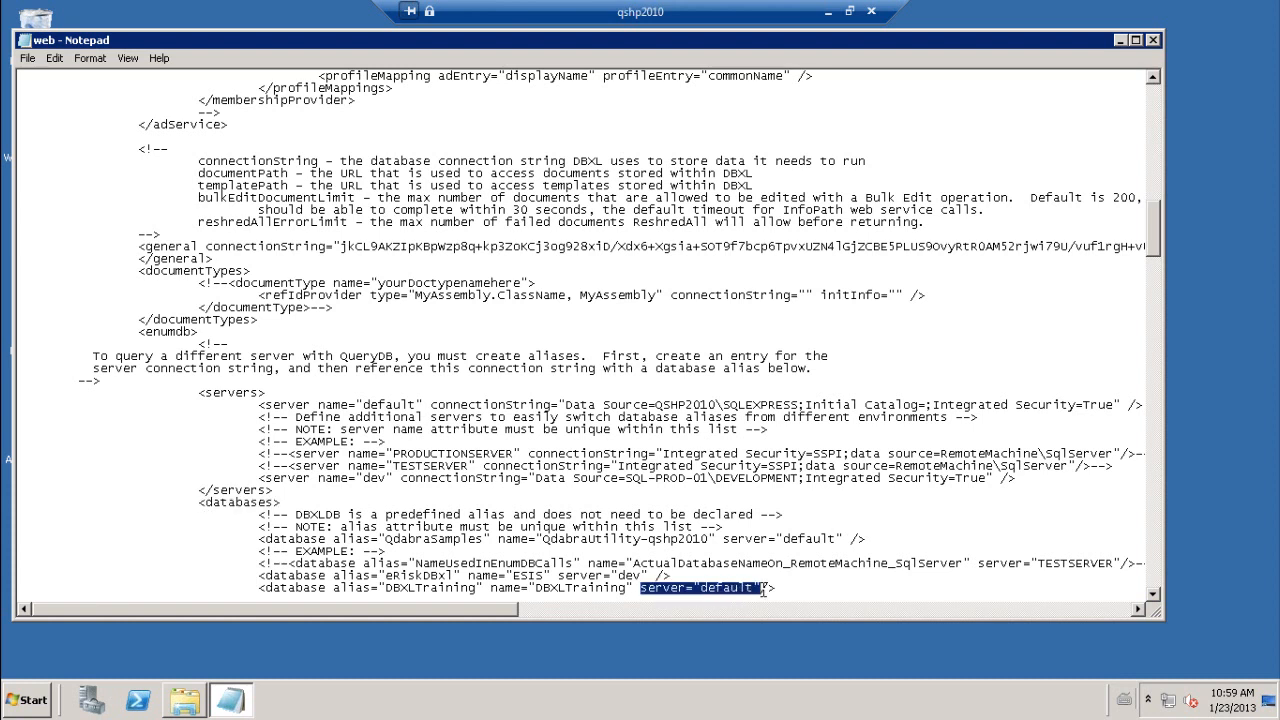
pyautogui.moveTo(265, 404); pyautogui.dragTo(431, 406)
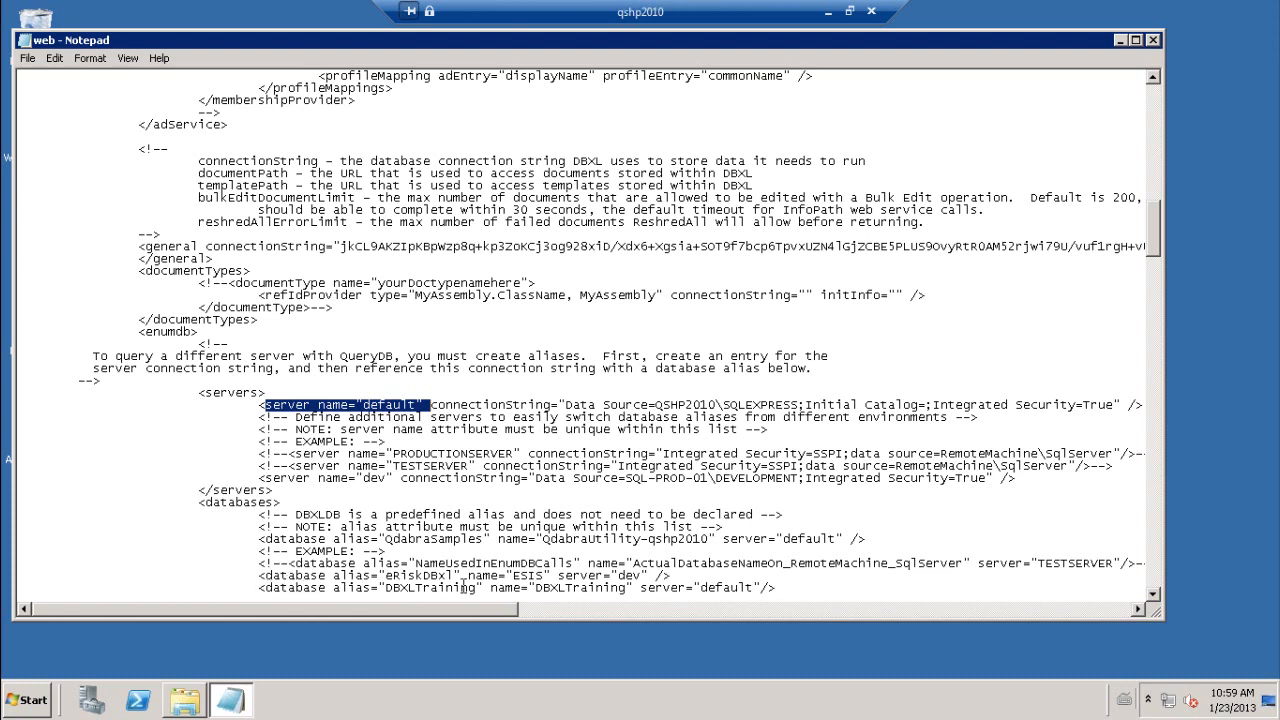
pyautogui.moveTo(490, 587); pyautogui.dragTo(643, 591)
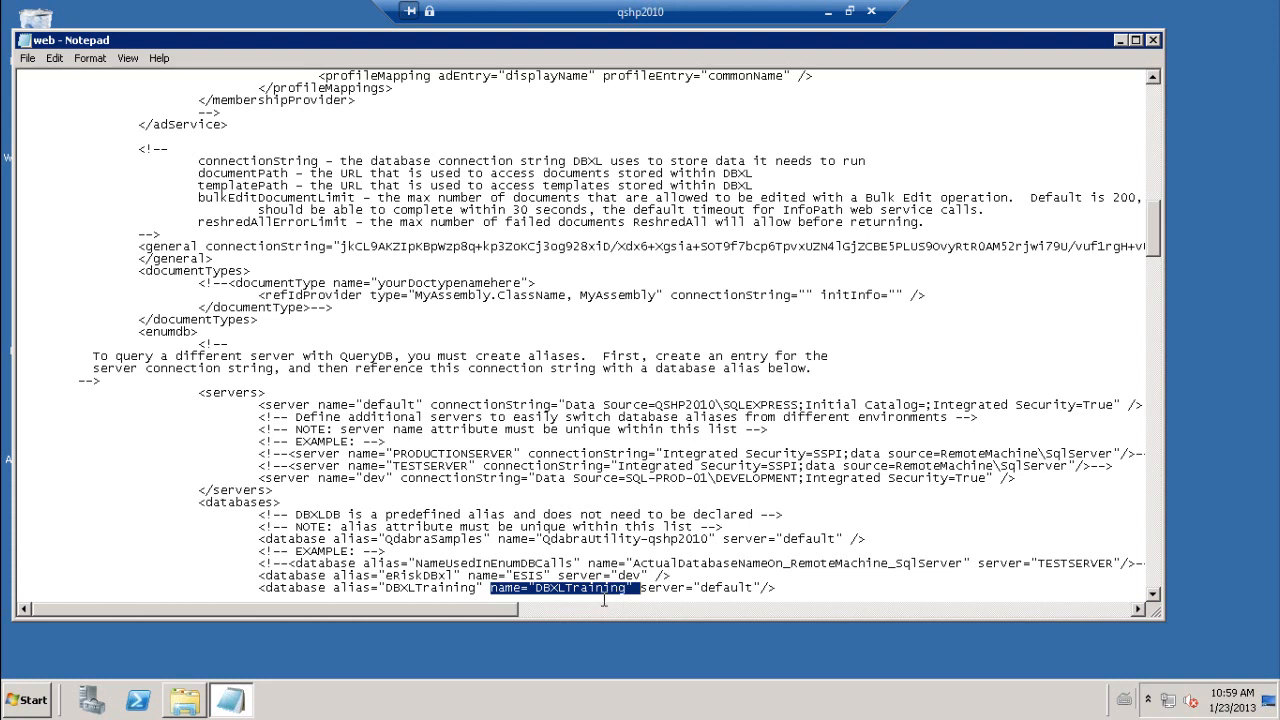
pyautogui.moveTo(385, 588); pyautogui.dragTo(478, 589)
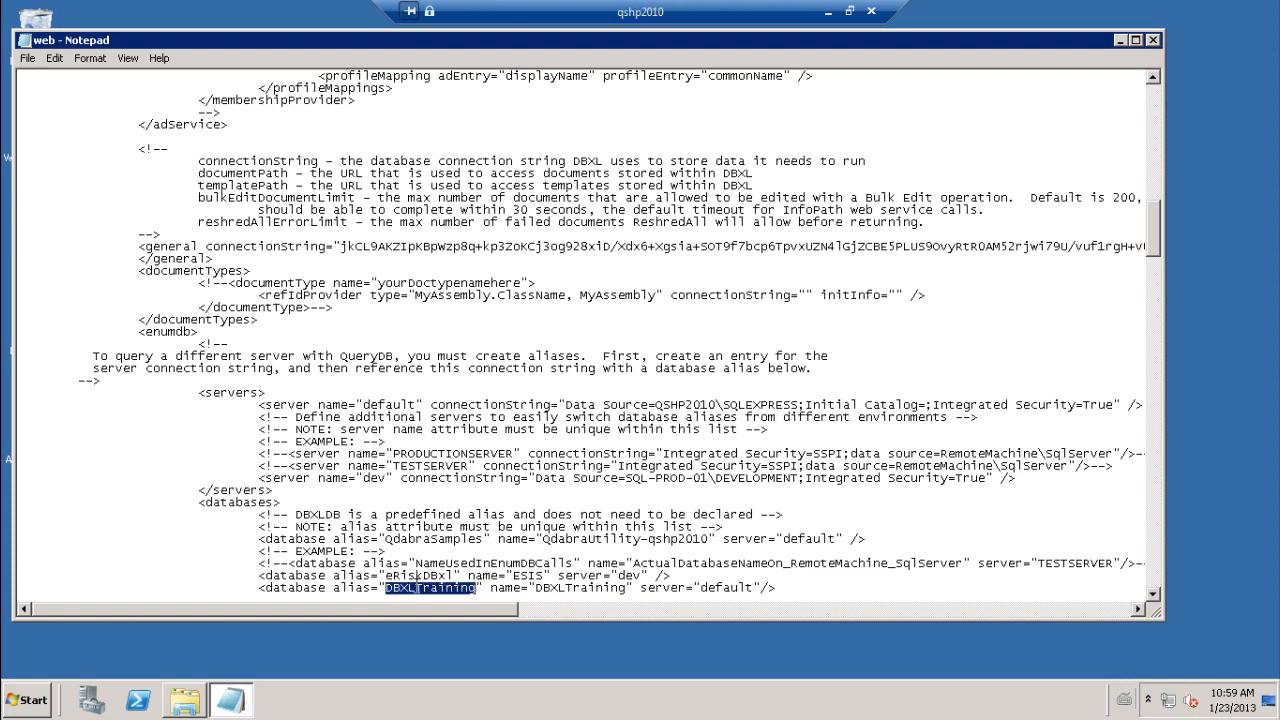
# Change the alias of the DBXLTraining database entry to "training".
pyautogui.click(417, 588)
pyautogui.press('BackSpace')
pyautogui.press('BackSpace')
pyautogui.press('BackSpace')
pyautogui.press('BackSpace')
pyautogui.write('V')
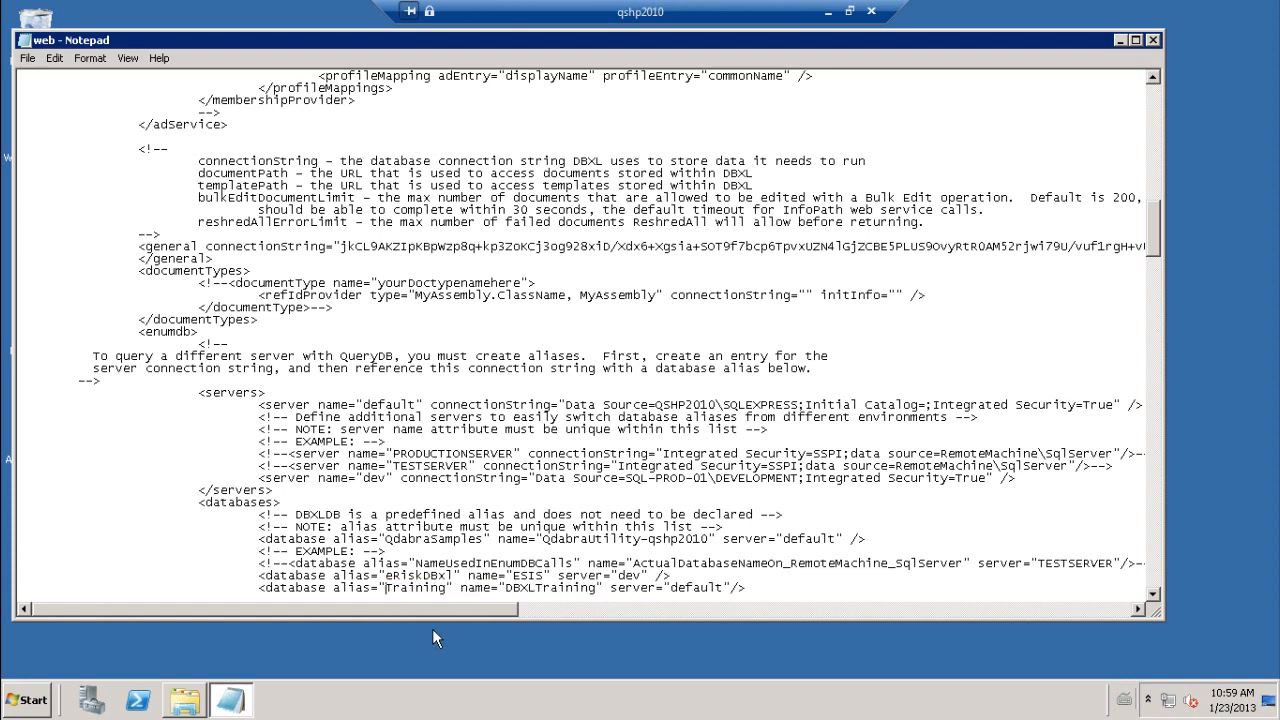
pyautogui.press('BackSpace')
pyautogui.press('BackSpace')
pyautogui.press('Delete')
pyautogui.write('t')
# Review the training alias, its DBXLTraining database name and the default server's connection string.
pyautogui.moveTo(258, 588); pyautogui.dragTo(455, 590)
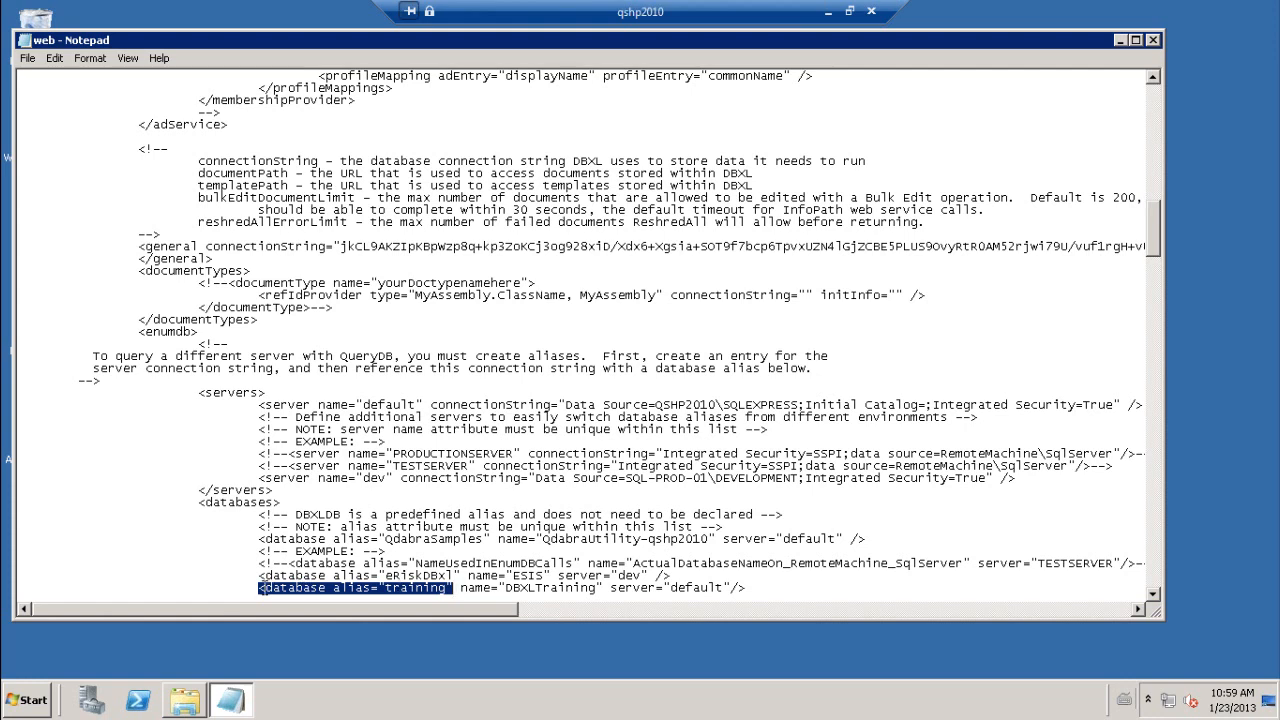
pyautogui.click(264, 588)
pyautogui.moveTo(333, 588); pyautogui.dragTo(455, 590)
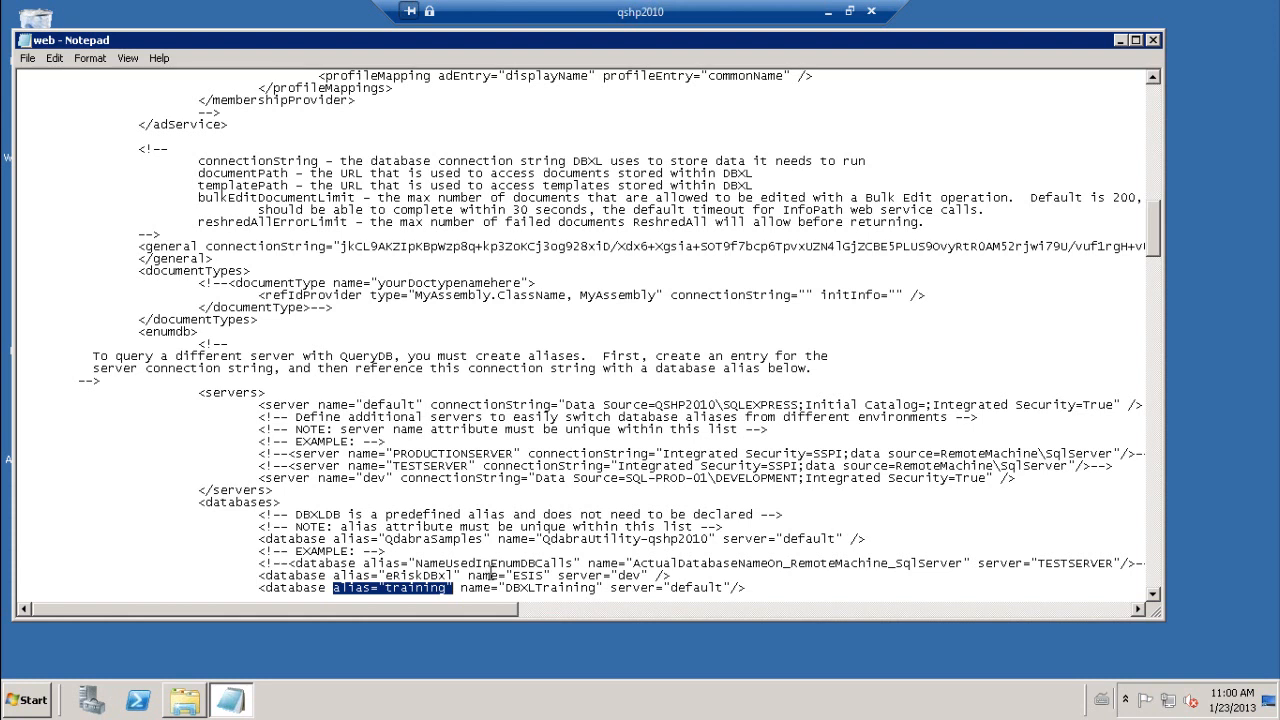
pyautogui.moveTo(498, 588); pyautogui.dragTo(601, 590)
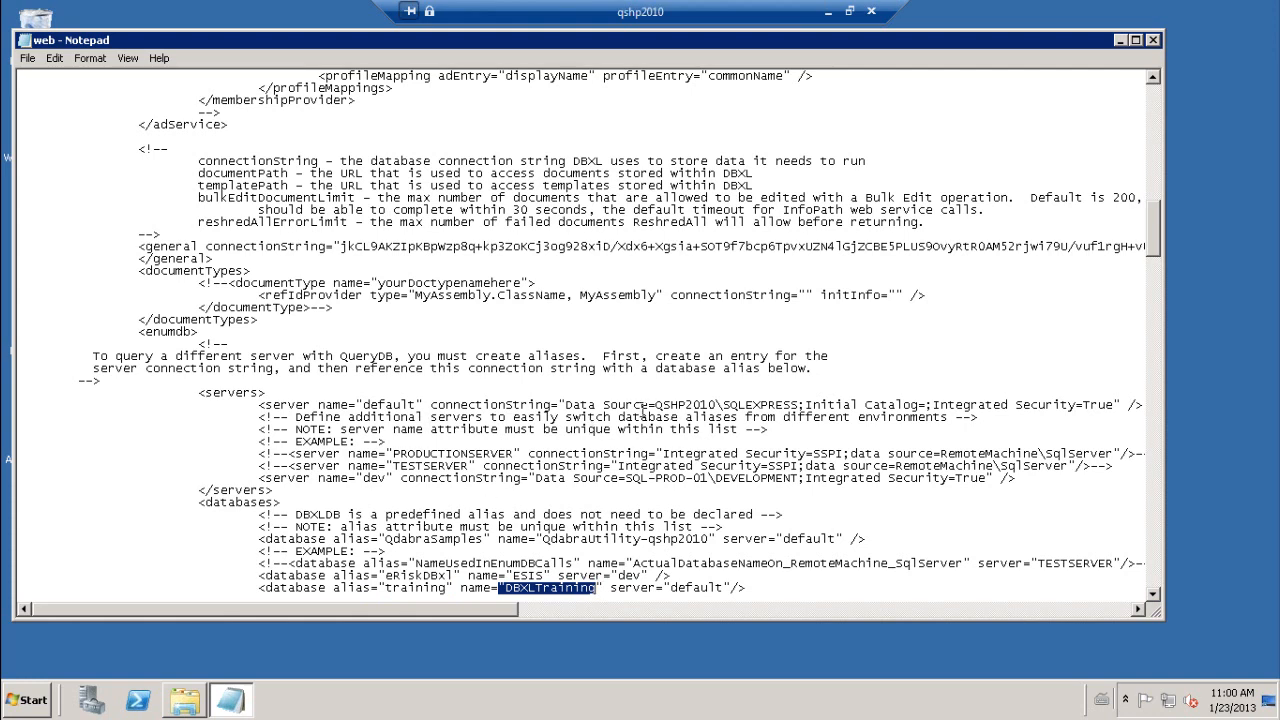
pyautogui.moveTo(566, 405); pyautogui.dragTo(1048, 404)
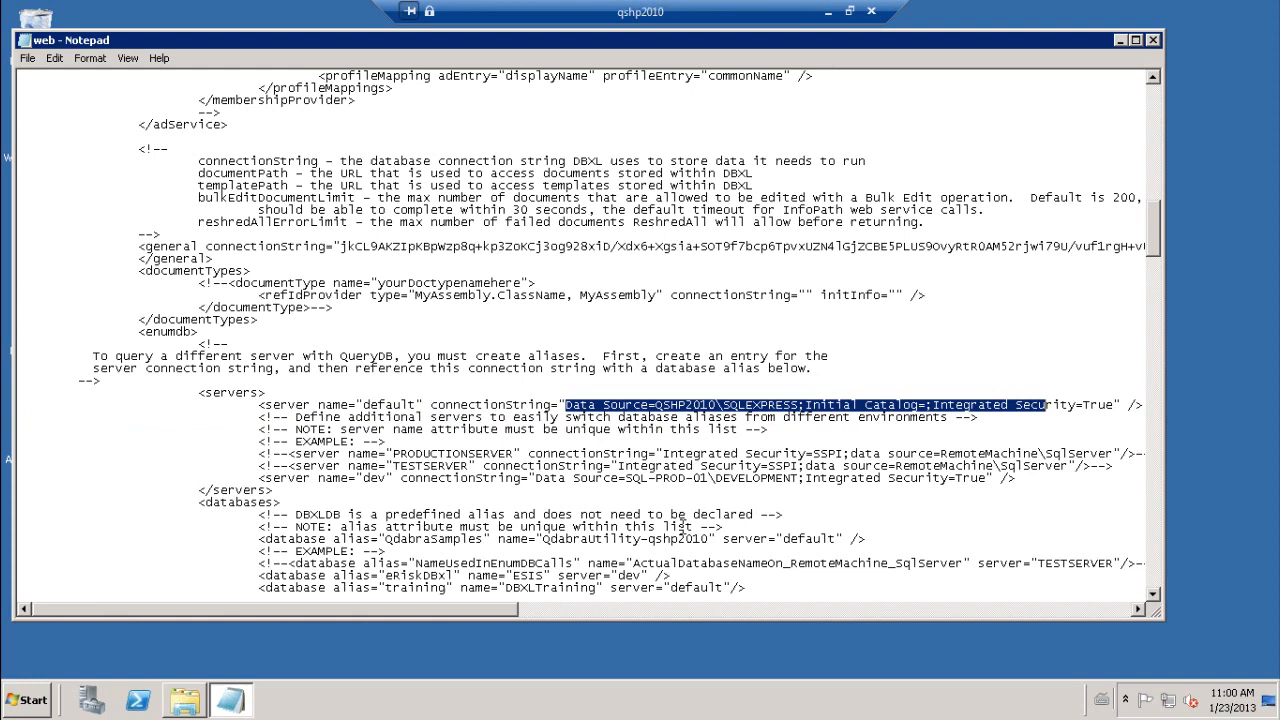
pyautogui.moveTo(334, 590); pyautogui.dragTo(452, 588)
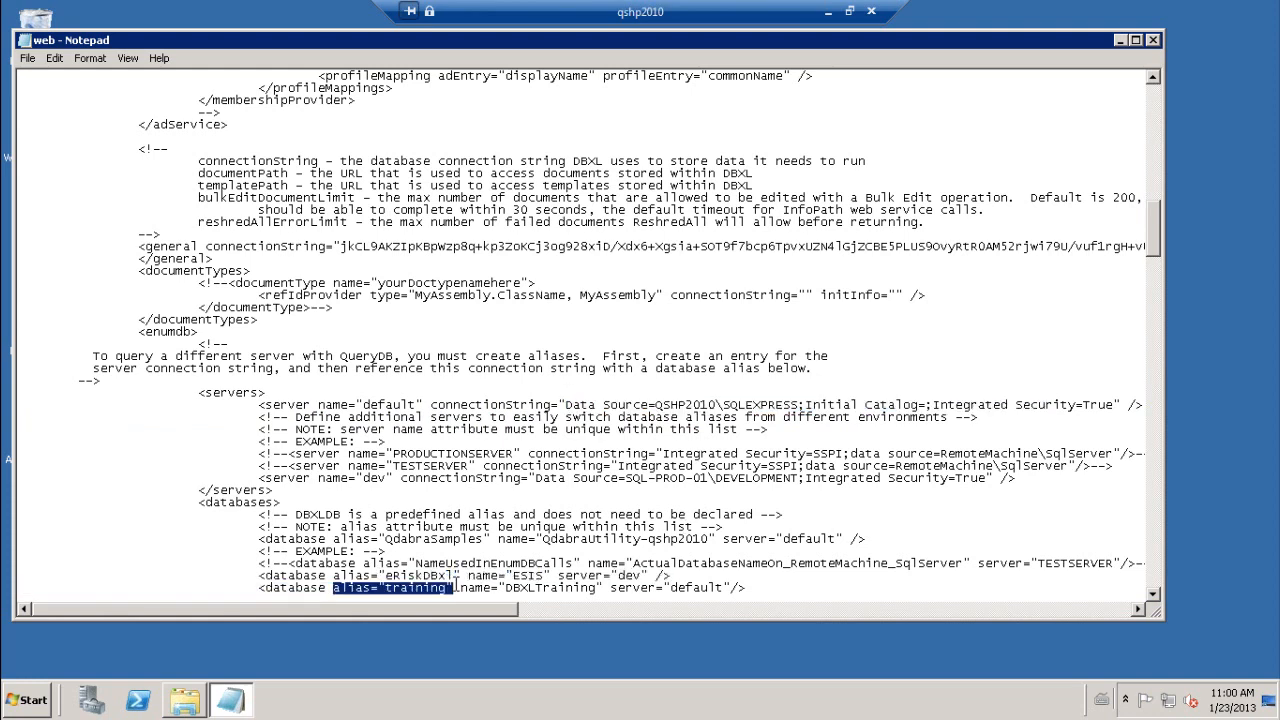
# Save the web configuration file, minimize the remote session and switch to the ExpenseReport form in InfoPath Designer.
pyautogui.click(27, 58)
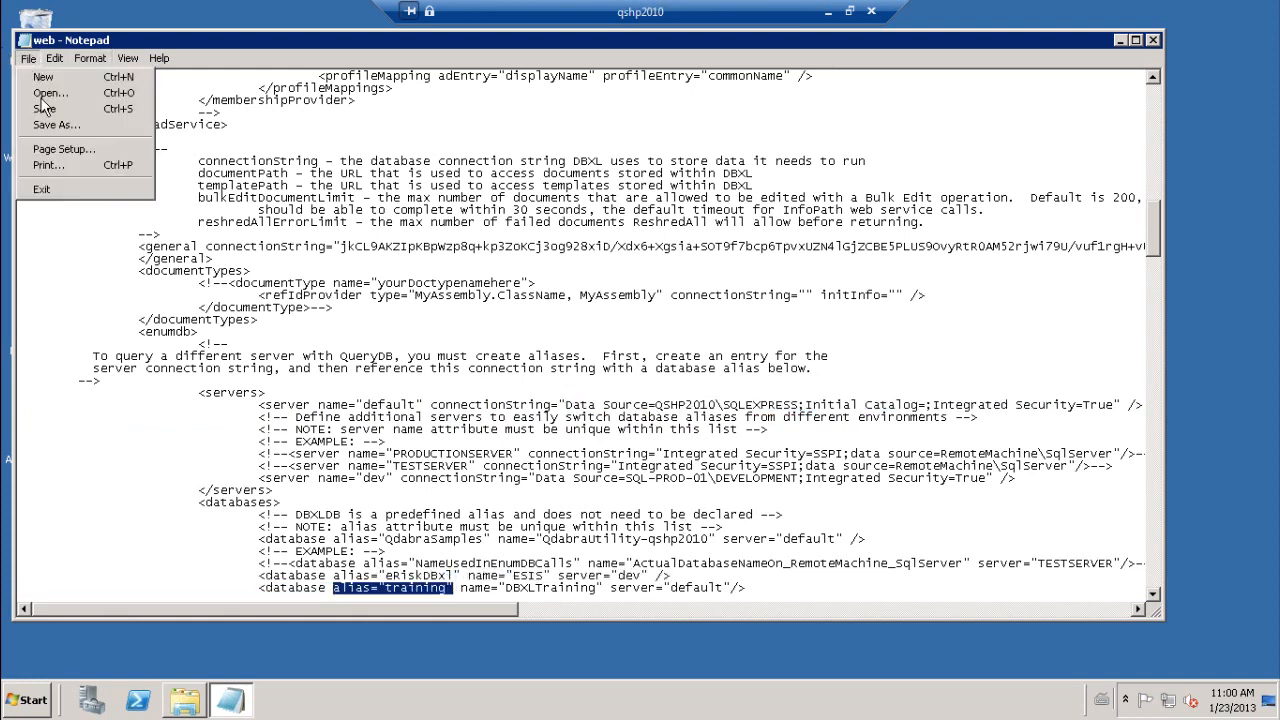
pyautogui.click(47, 111)
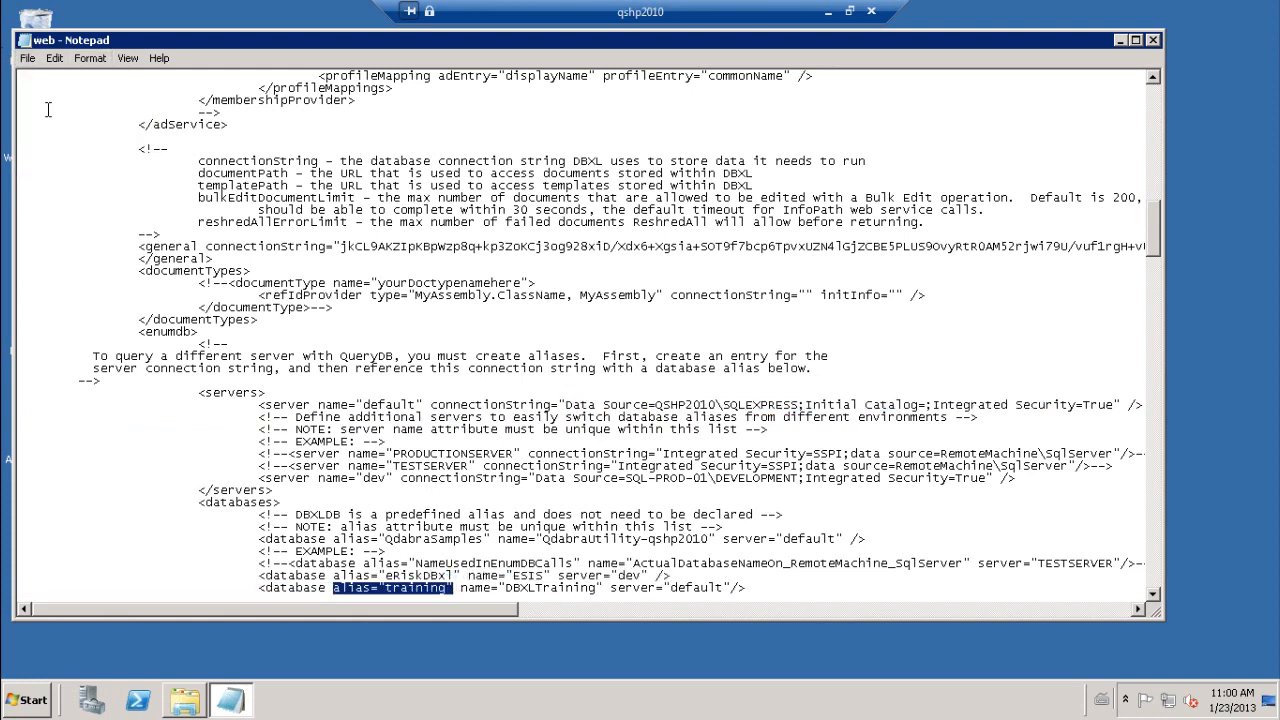
pyautogui.click(828, 11)
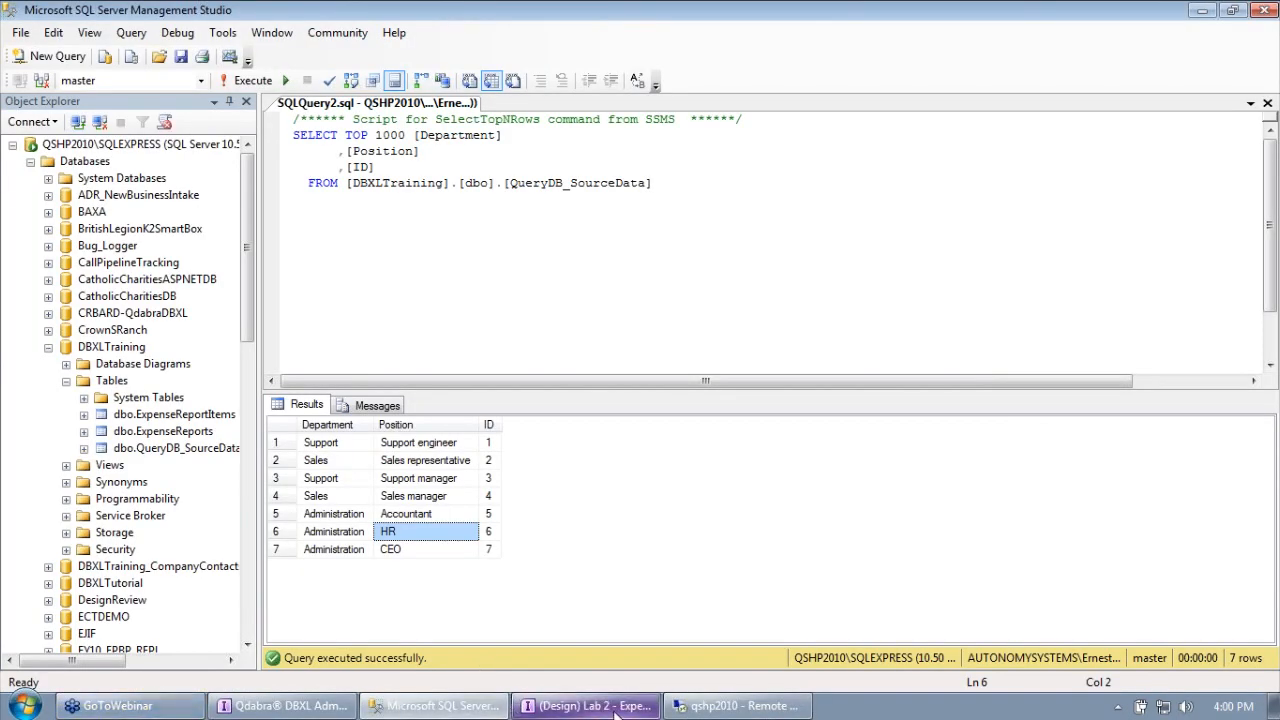
pyautogui.click(525, 706)
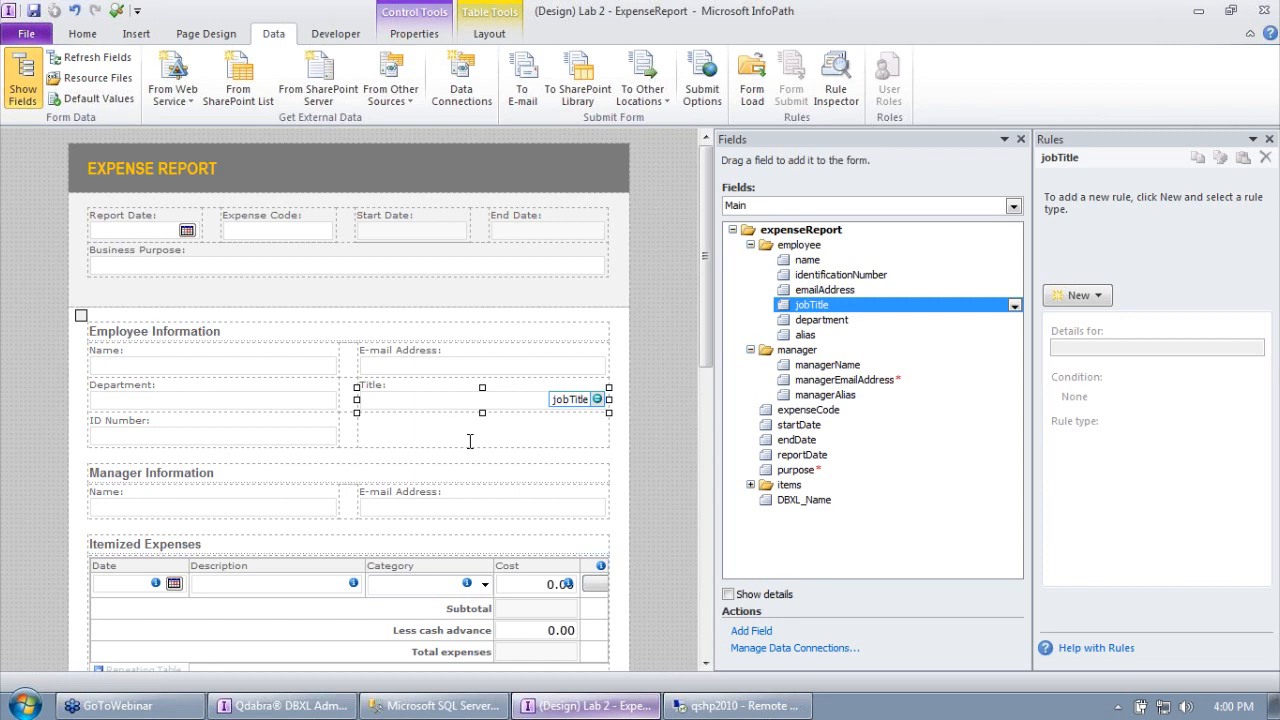
# Add a new data connection to the form that receives data from a SOAP Web service.
pyautogui.click(461, 85)
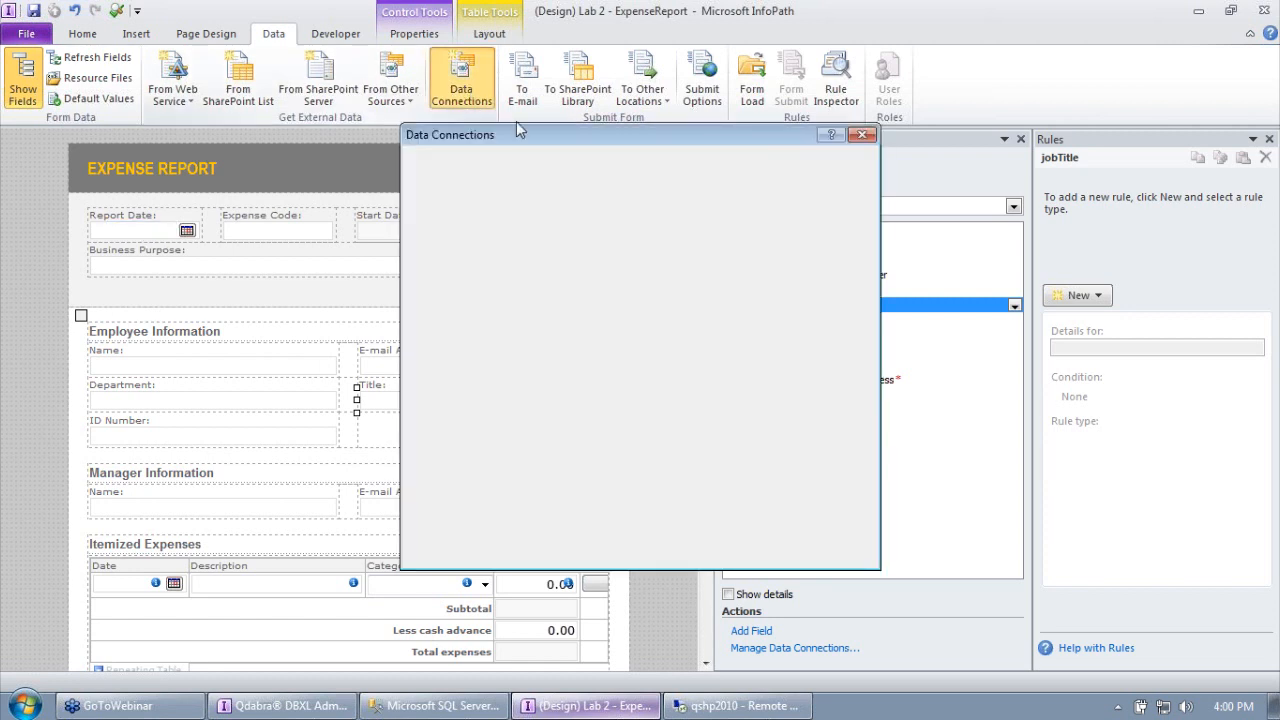
pyautogui.click(785, 180)
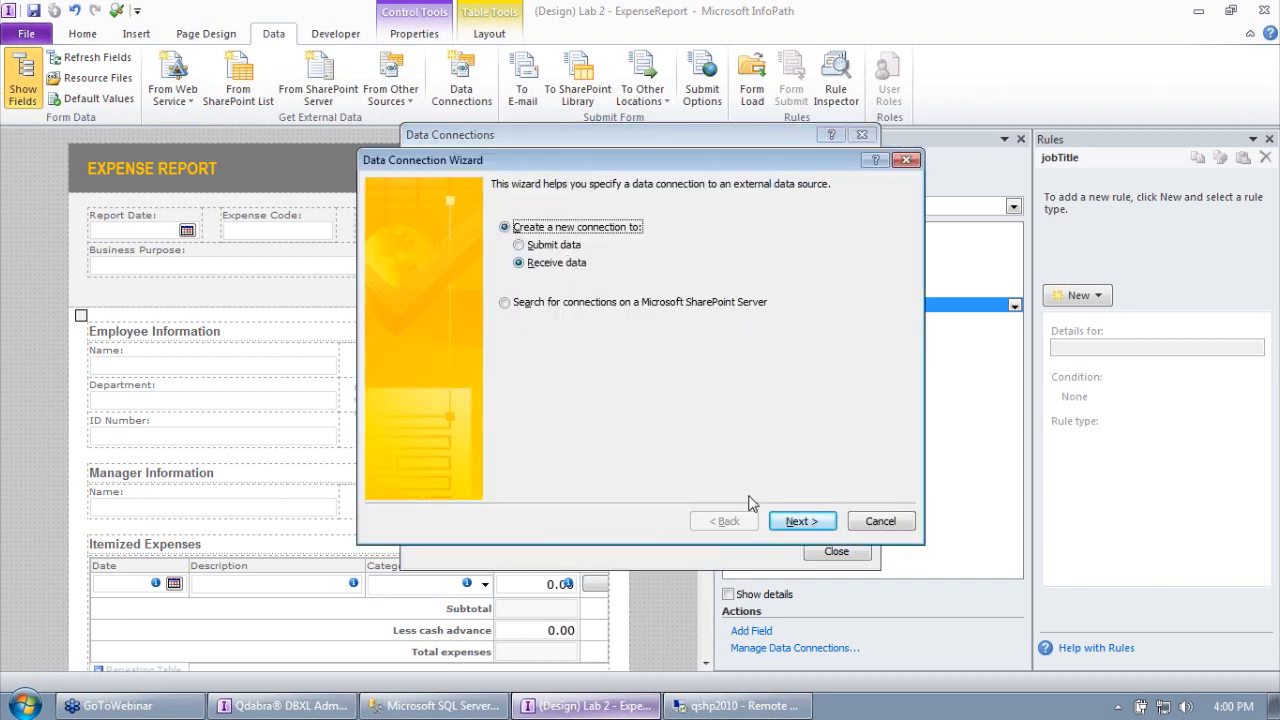
pyautogui.click(797, 523)
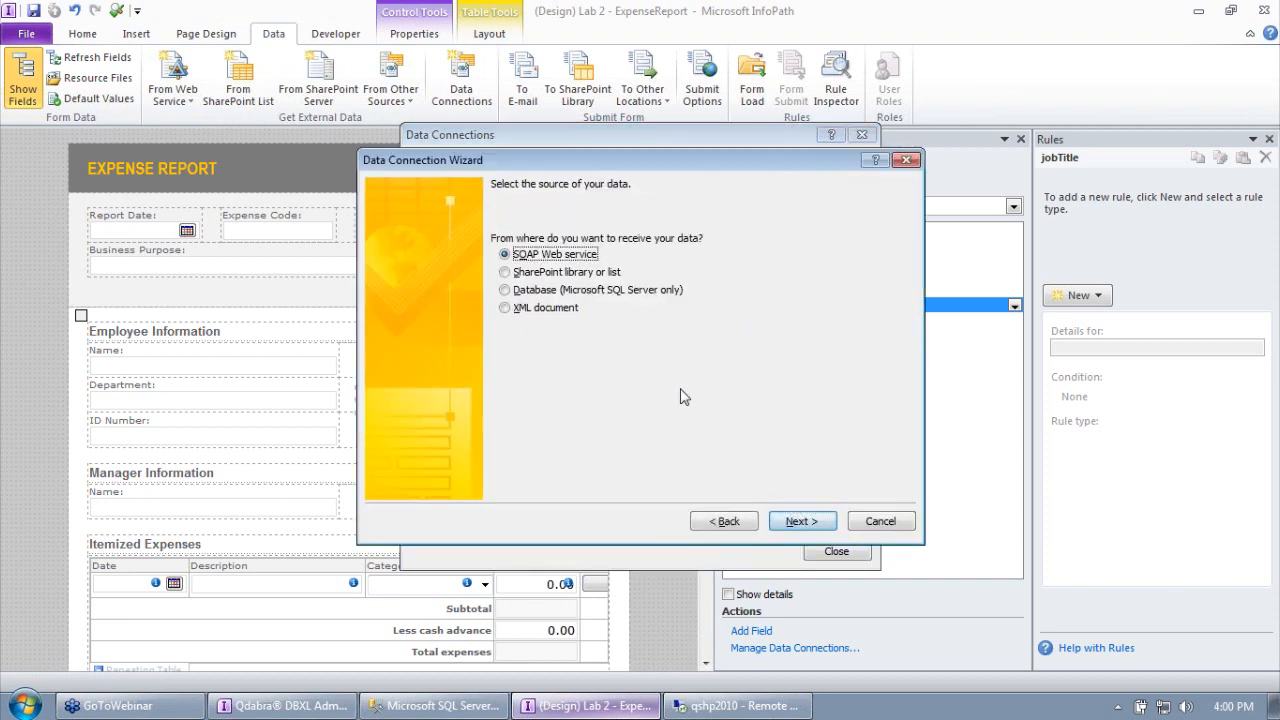
pyautogui.click(805, 521)
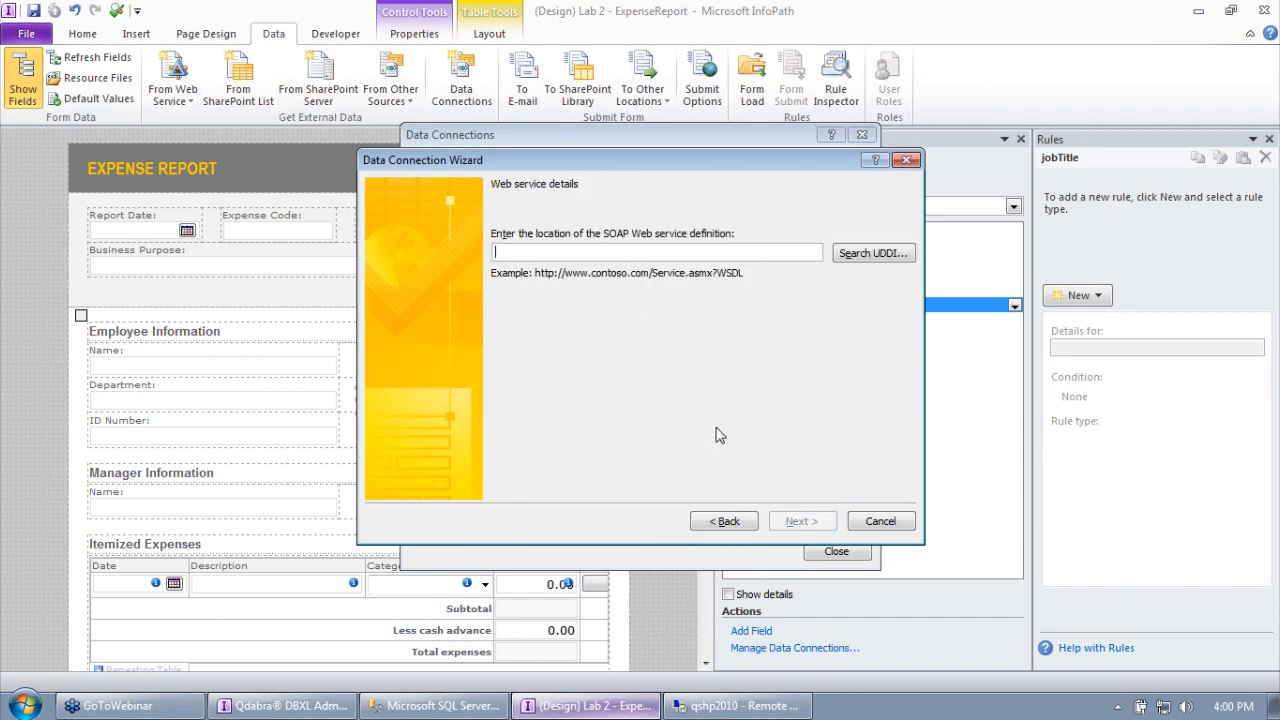
pyautogui.write('https://')
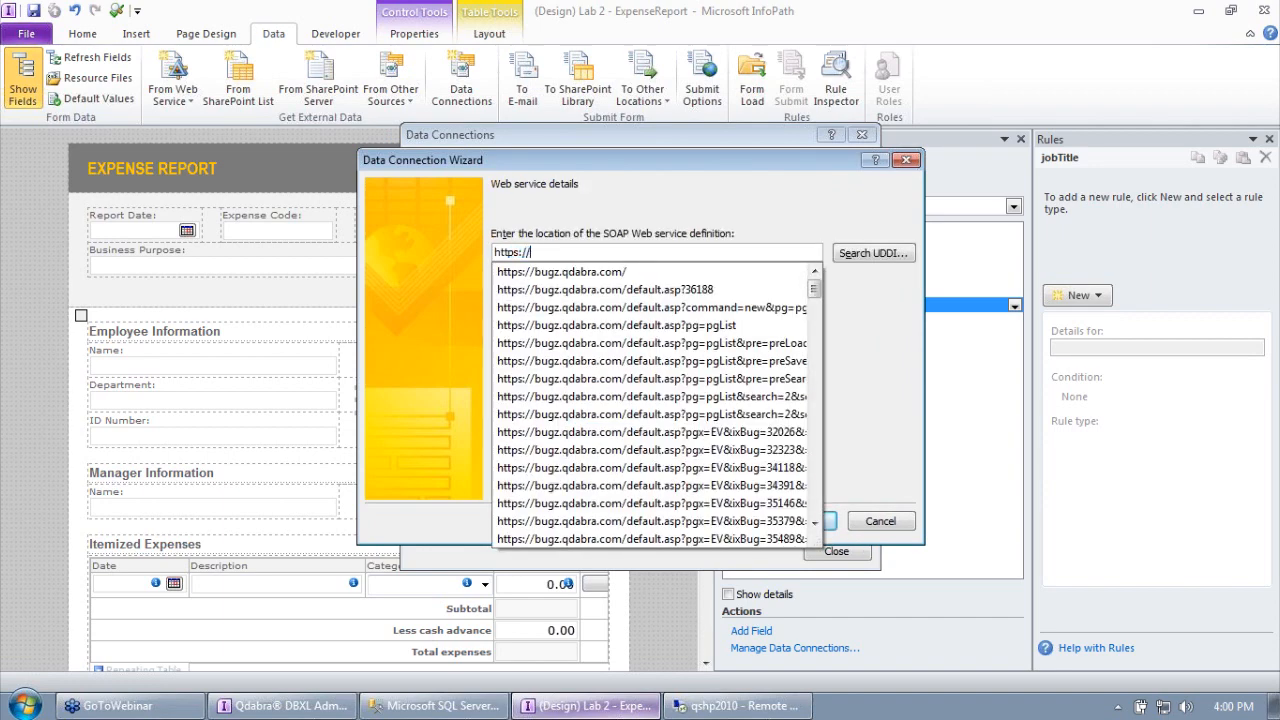
pyautogui.write('training.formsboard.com/qdabrawebservice/')
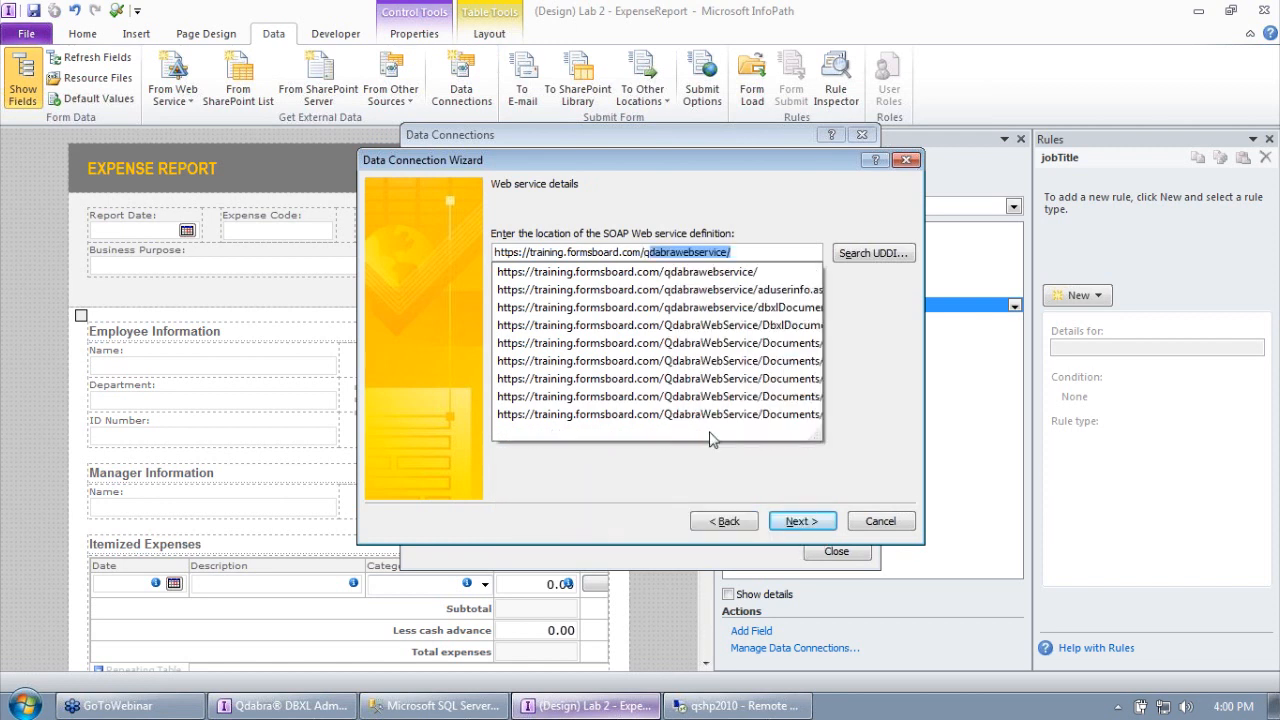
pyautogui.press('End')
pyautogui.write('queryb')
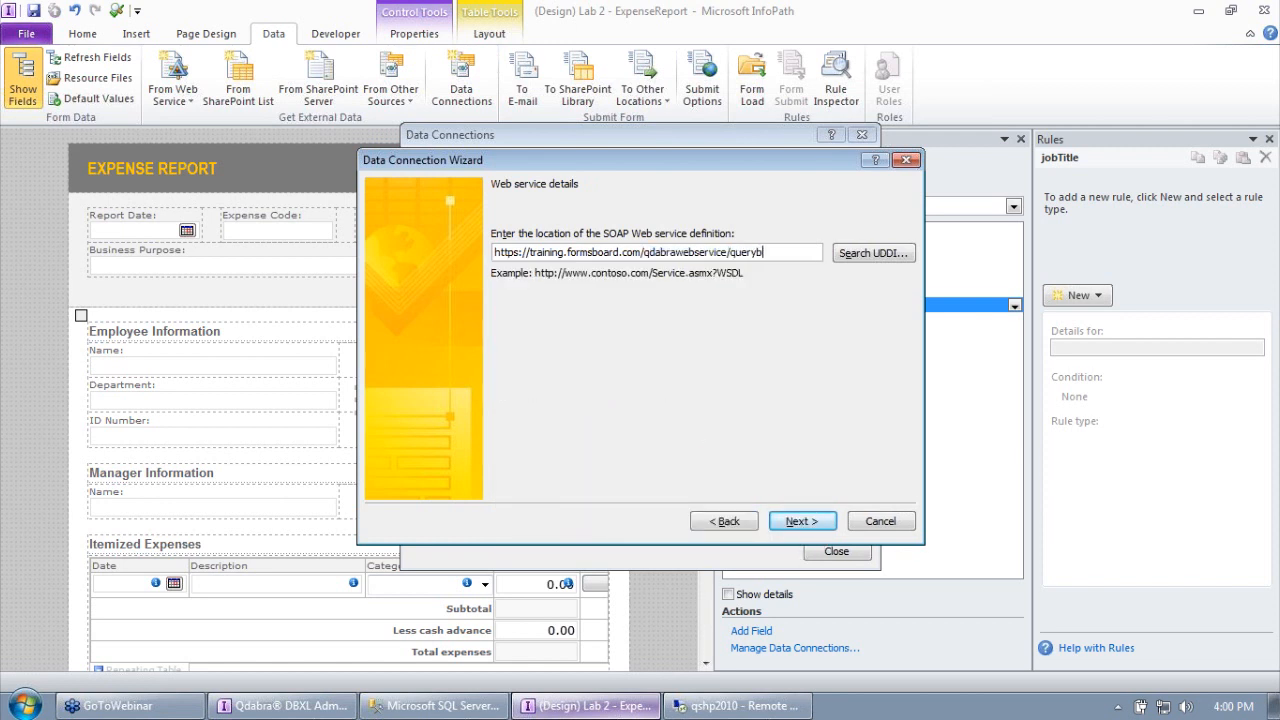
pyautogui.press('BackSpace')
pyautogui.write('db.asmx')
pyautogui.hotkey('ctrl', 'a')
pyautogui.hotkey('ctrl', 'c')
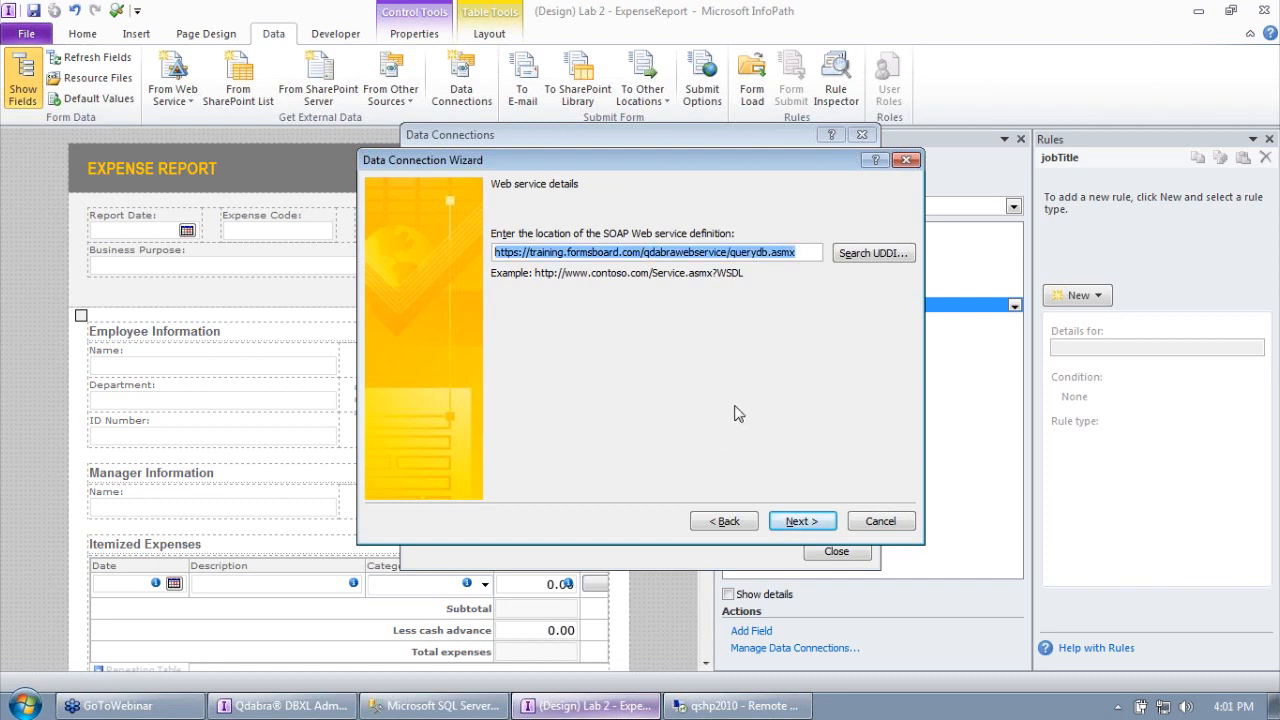
pyautogui.click(806, 520)
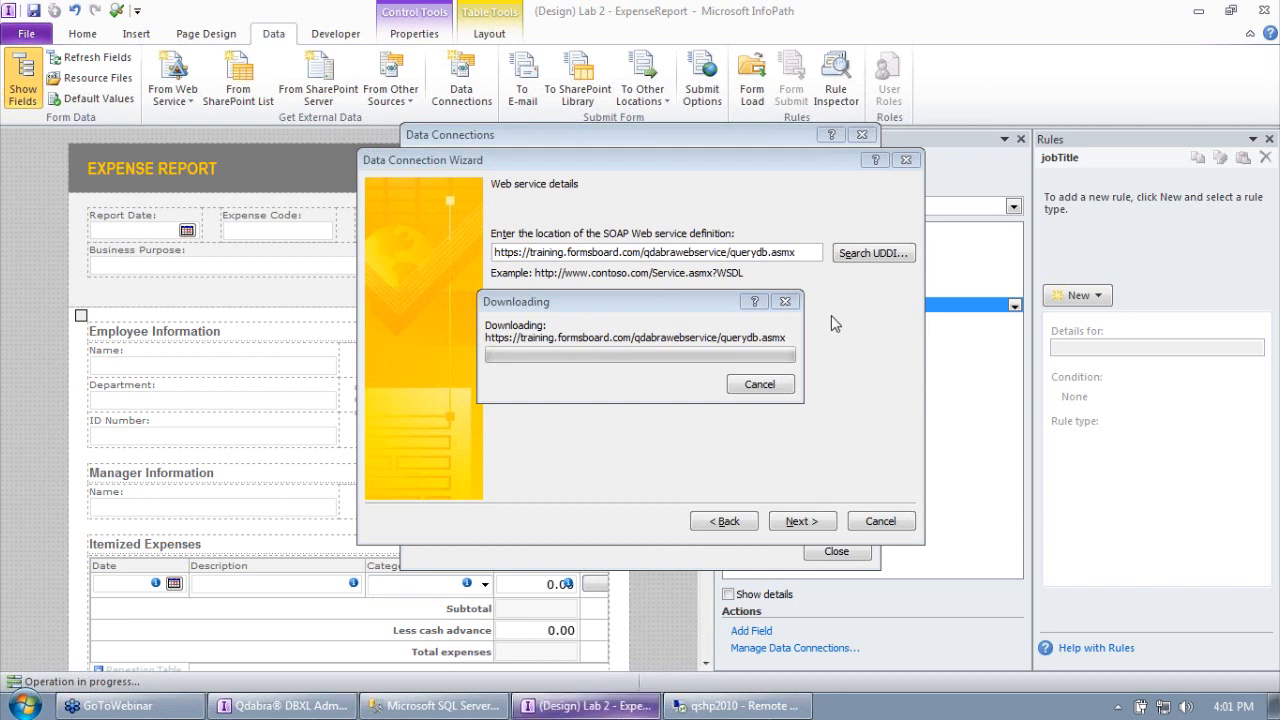
pyautogui.click(801, 521)
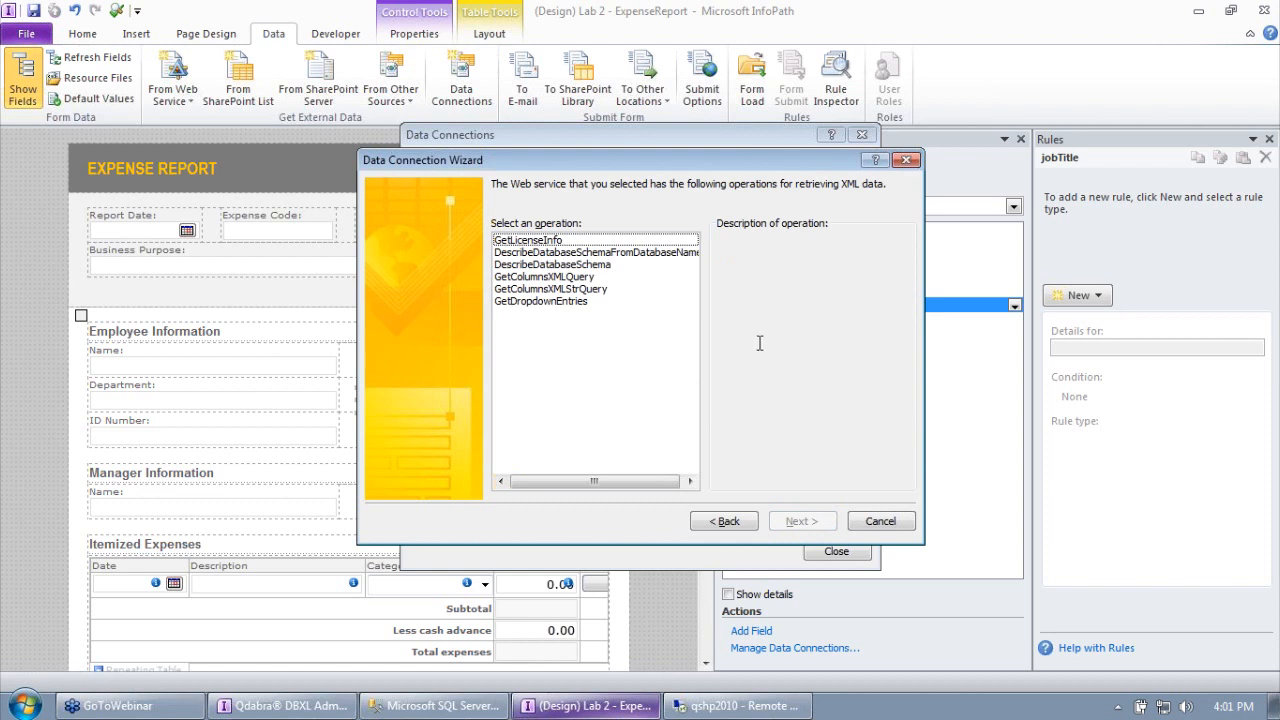
pyautogui.click(588, 289)
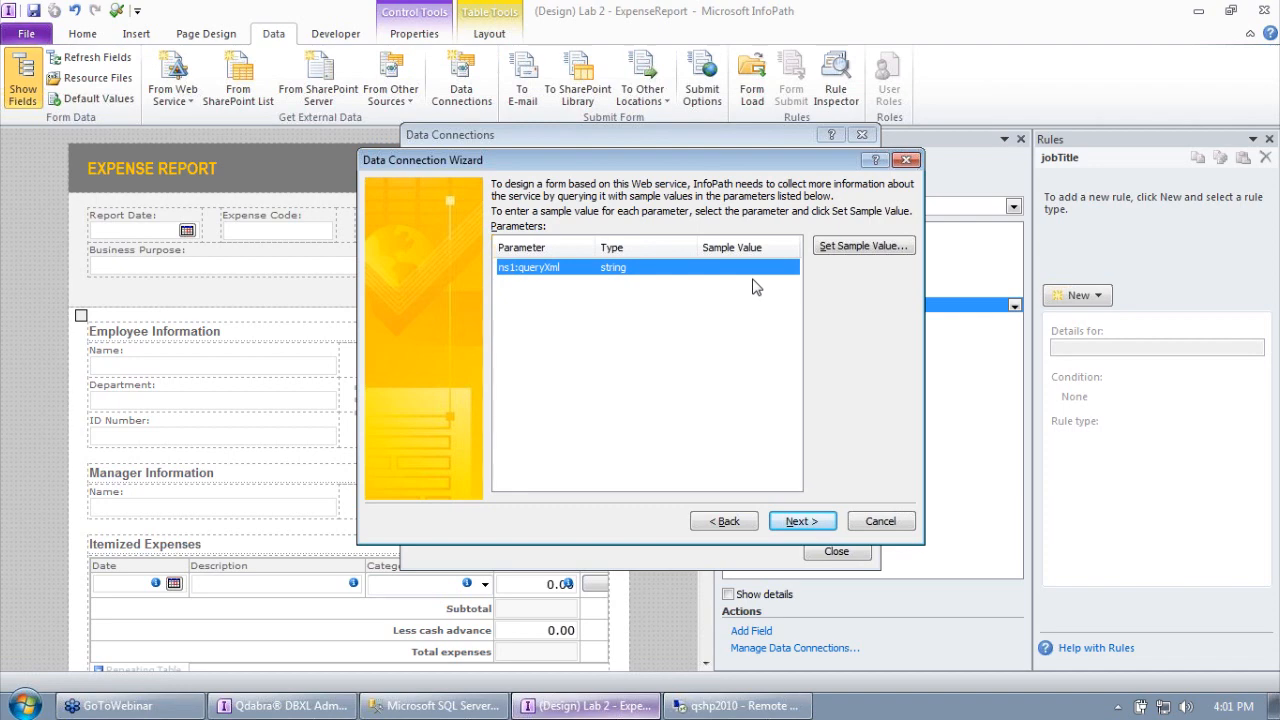
pyautogui.click(892, 529)
pyautogui.click(850, 555)
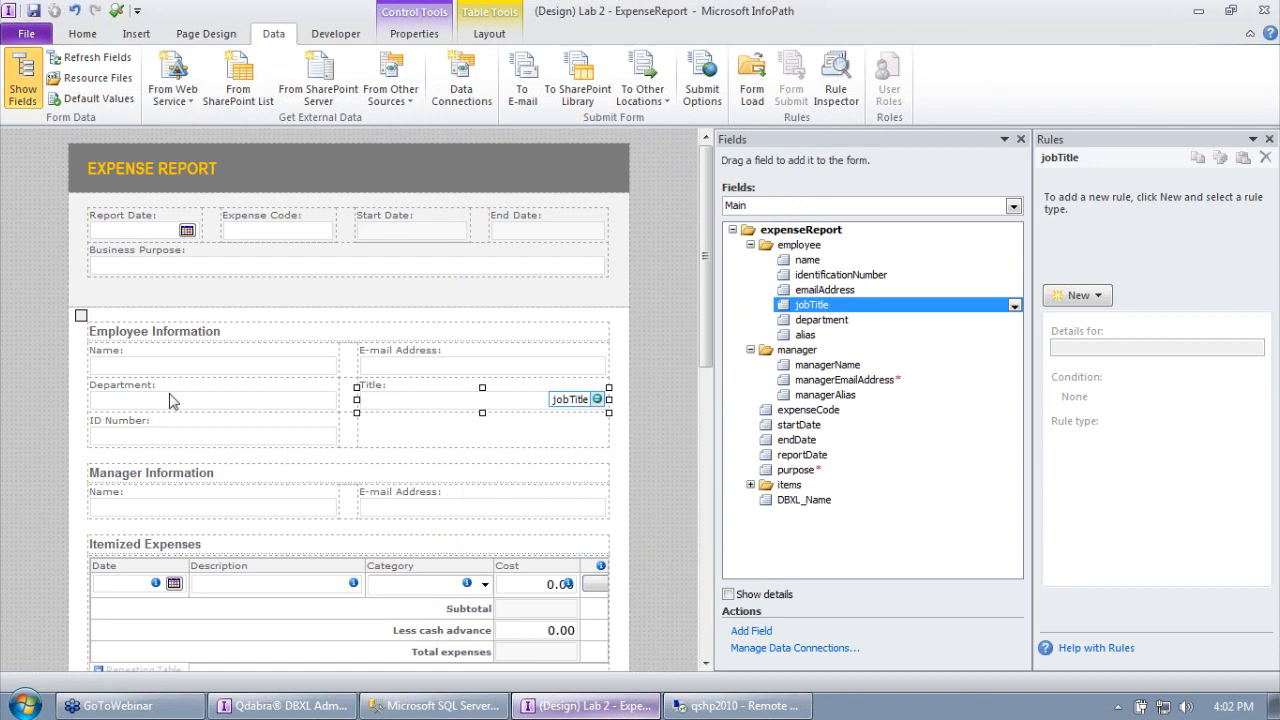
# Switch to InfoPath Filler and open the installed Qdabra Query Builder form.
pyautogui.click(25, 705)
pyautogui.click(110, 535)
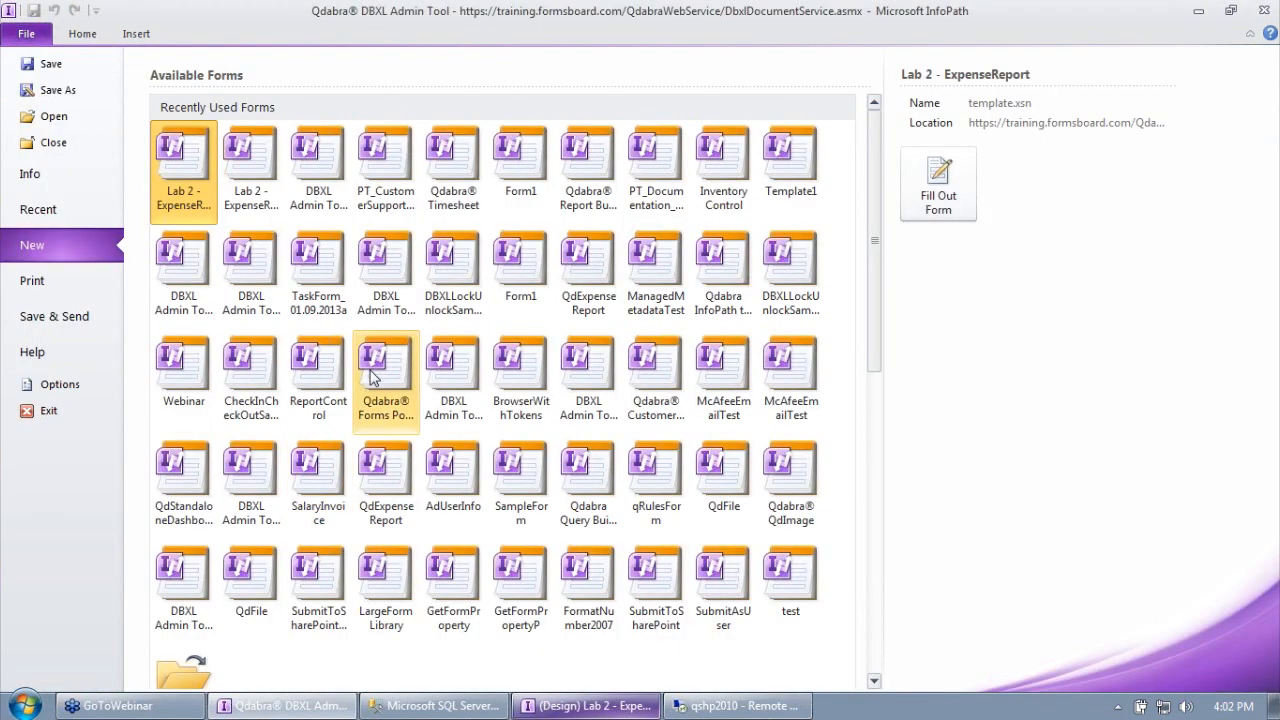
pyautogui.scroll(-10, 425, 350)
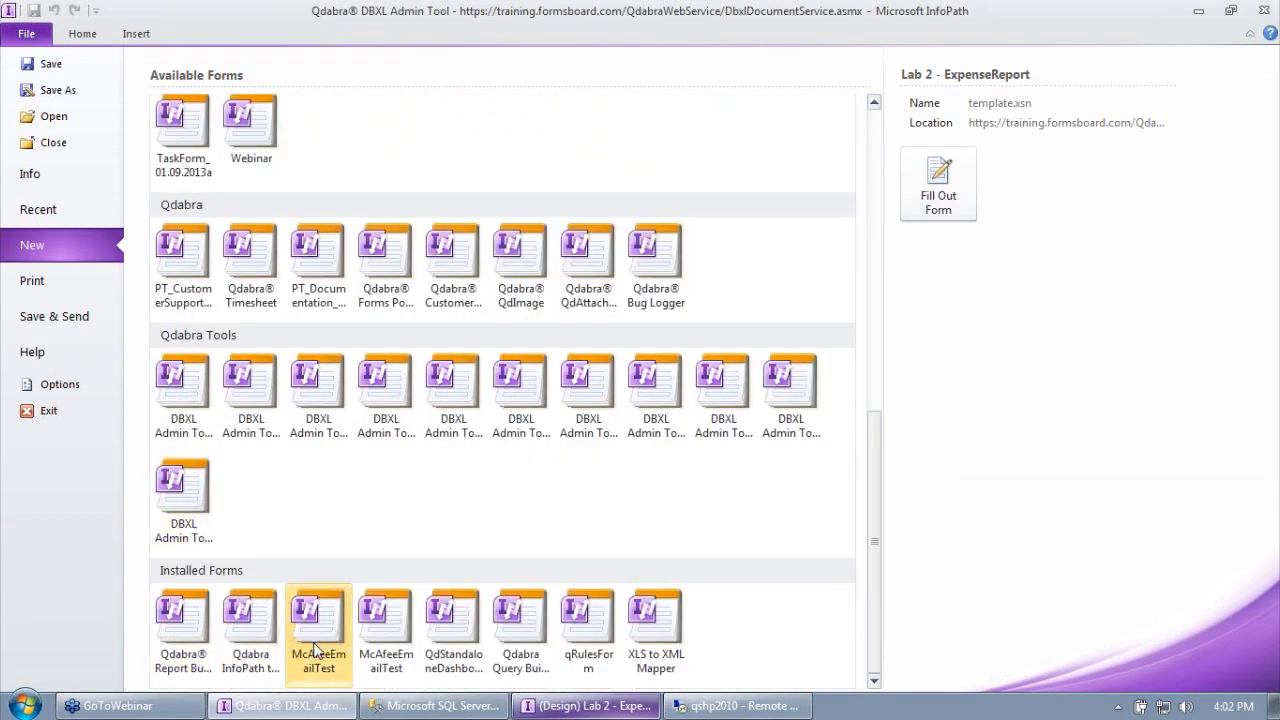
pyautogui.doubleClick(520, 625)
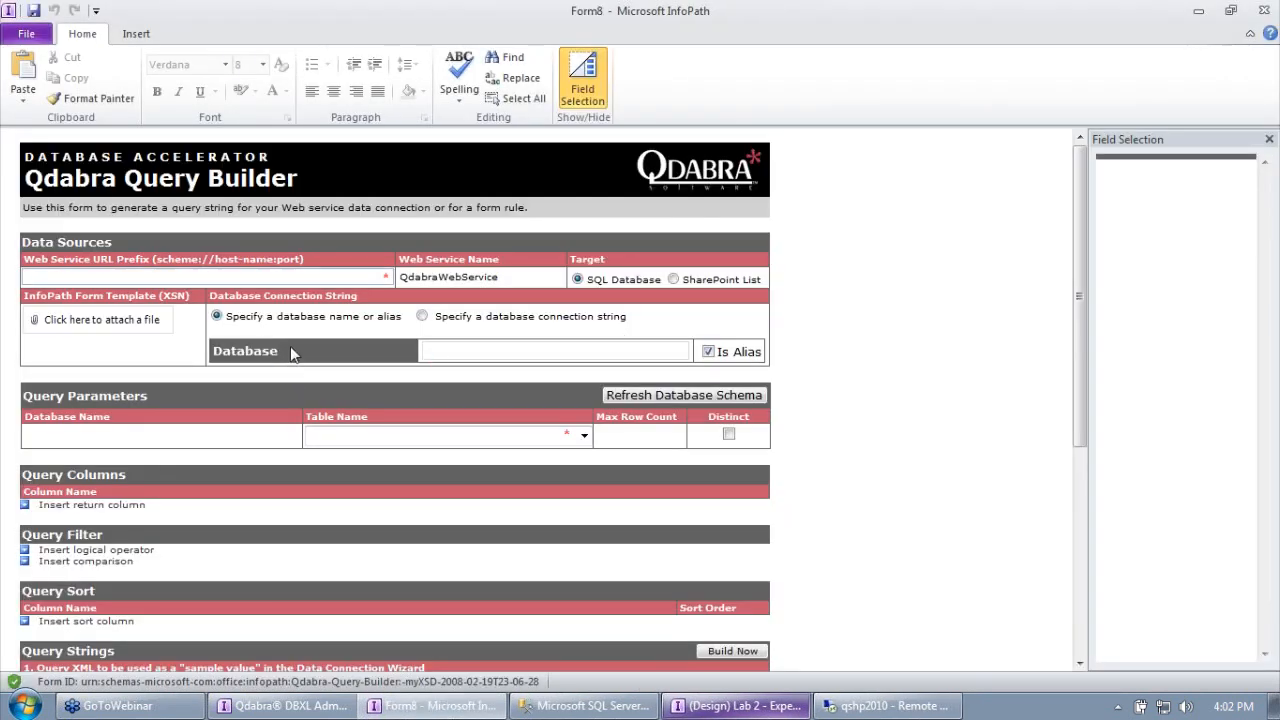
pyautogui.click(218, 280)
pyautogui.hotkey('ctrl', 'v')
pyautogui.moveTo(198, 277); pyautogui.dragTo(262, 315)
pyautogui.press('Delete')
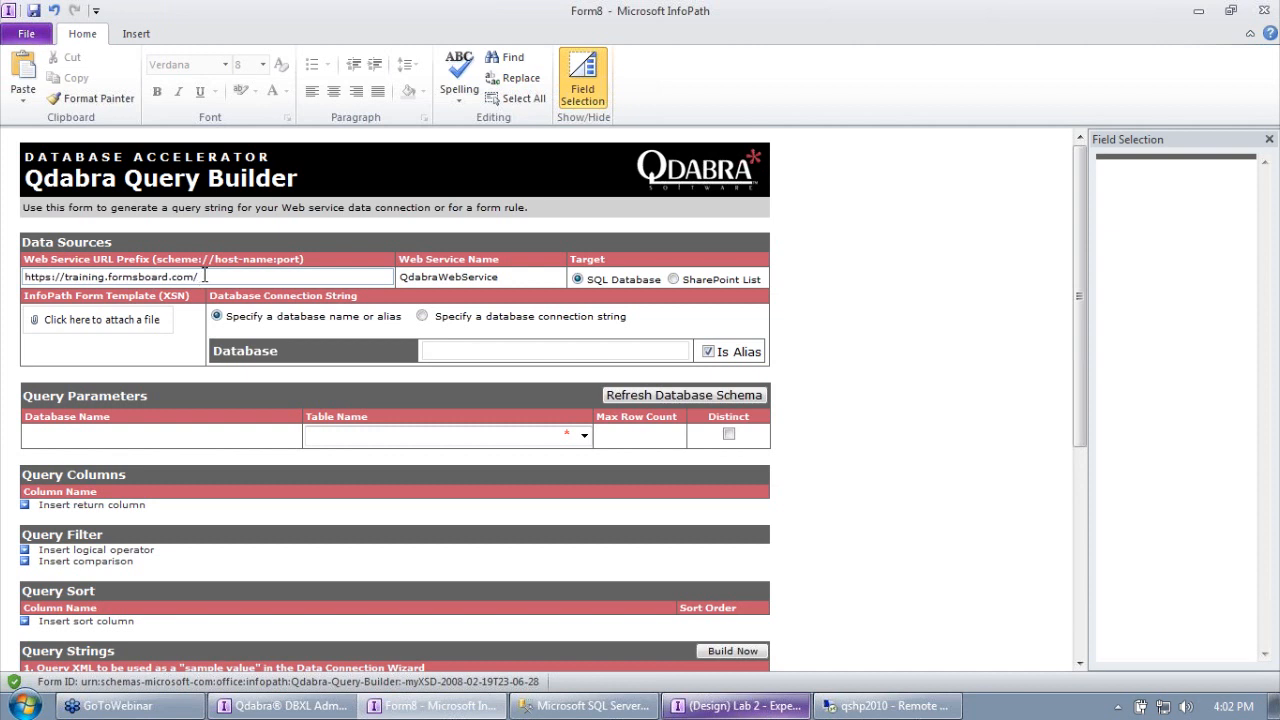
pyautogui.moveTo(204, 276); pyautogui.dragTo(22, 277)
pyautogui.click(487, 276)
pyautogui.doubleClick(487, 276)
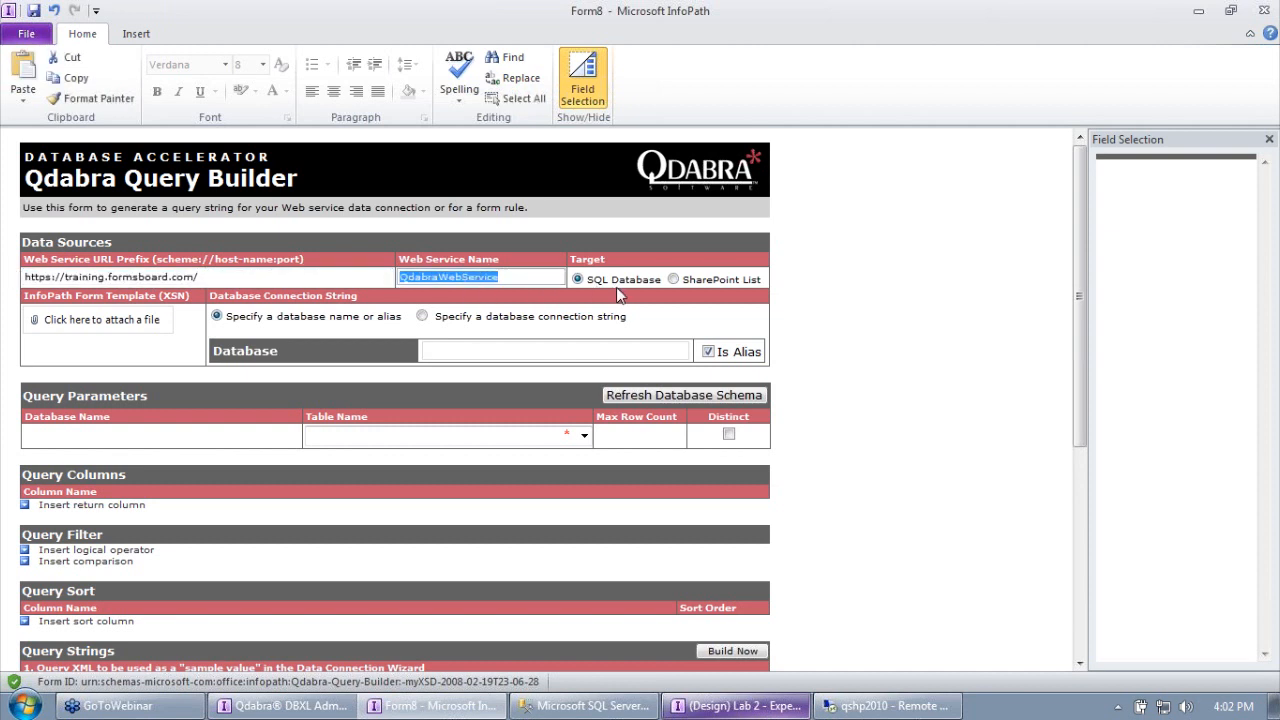
pyautogui.click(597, 265)
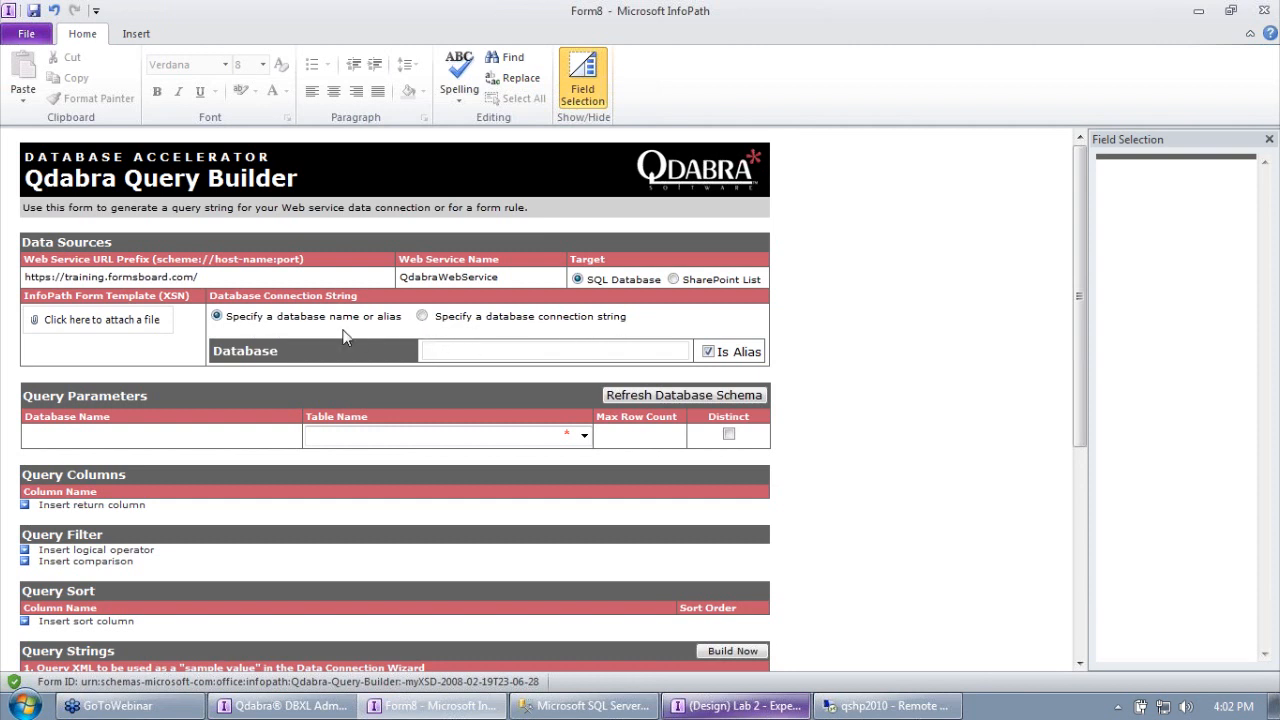
# Enter training as the database alias and try to refresh the database schema.
pyautogui.click(489, 351)
pyautogui.write('training')
pyautogui.press('Tab')
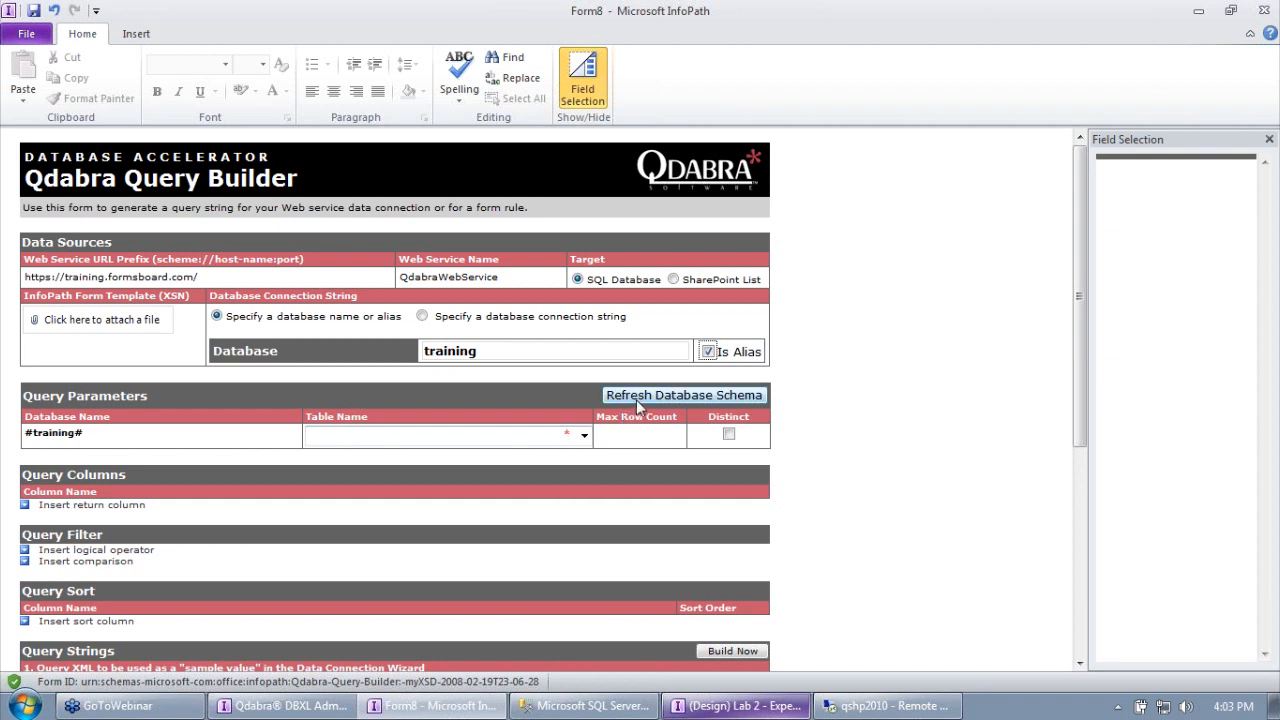
pyautogui.click(580, 435)
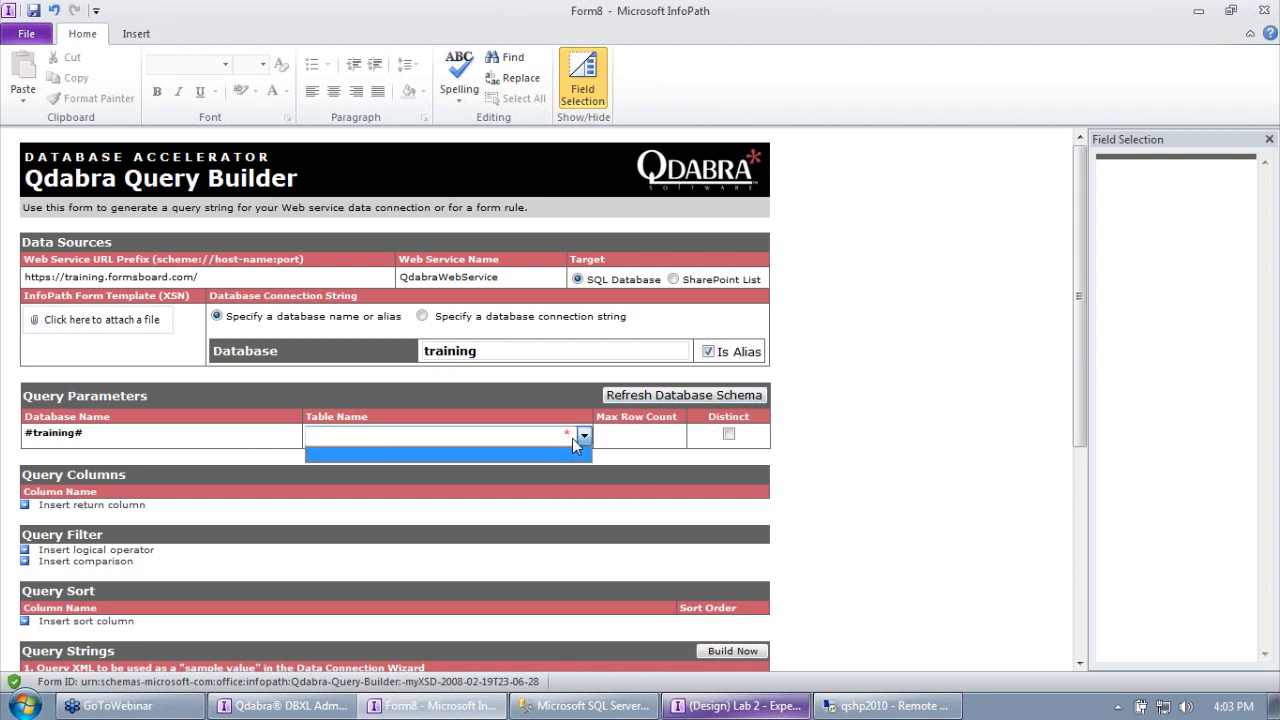
pyautogui.click(420, 450)
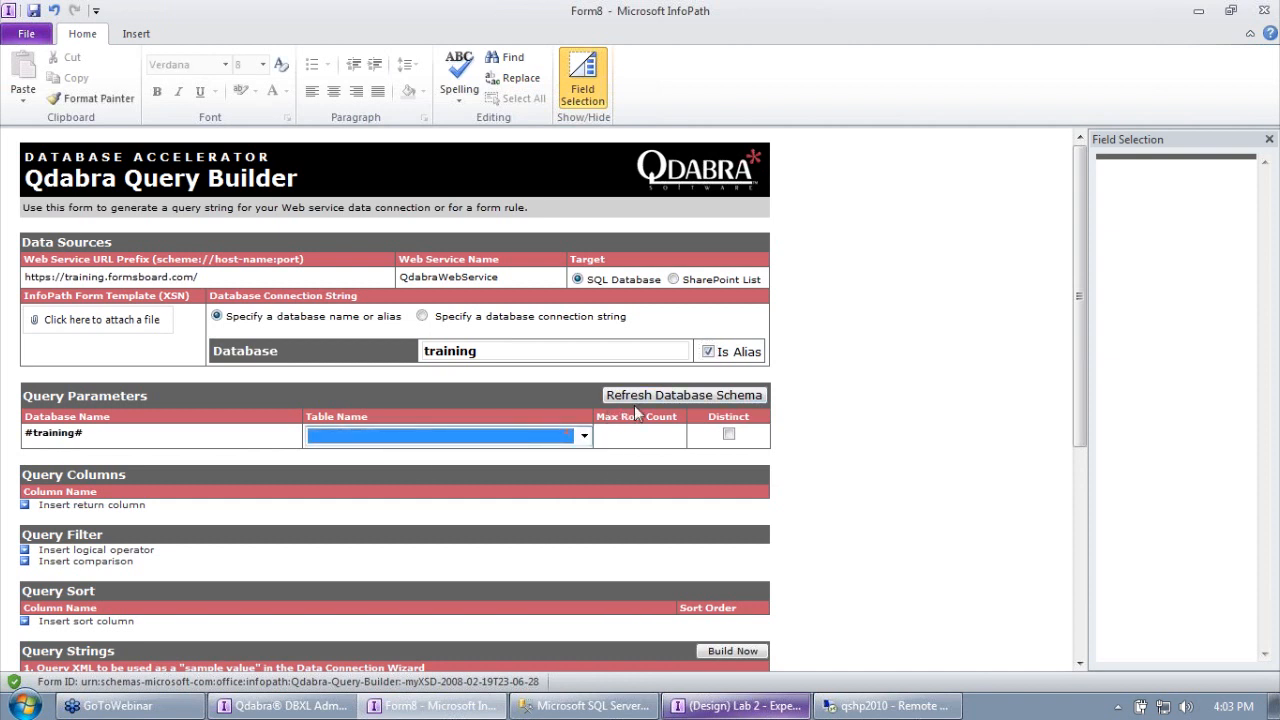
pyautogui.click(667, 396)
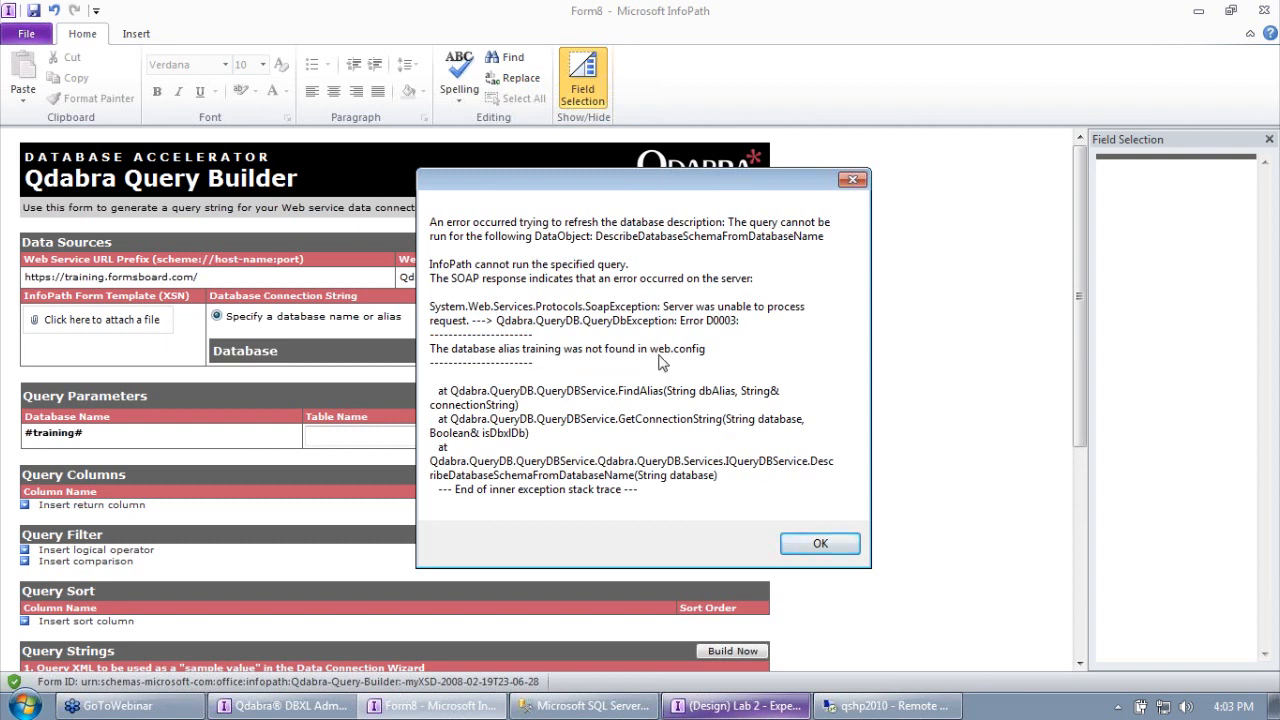
pyautogui.click(825, 548)
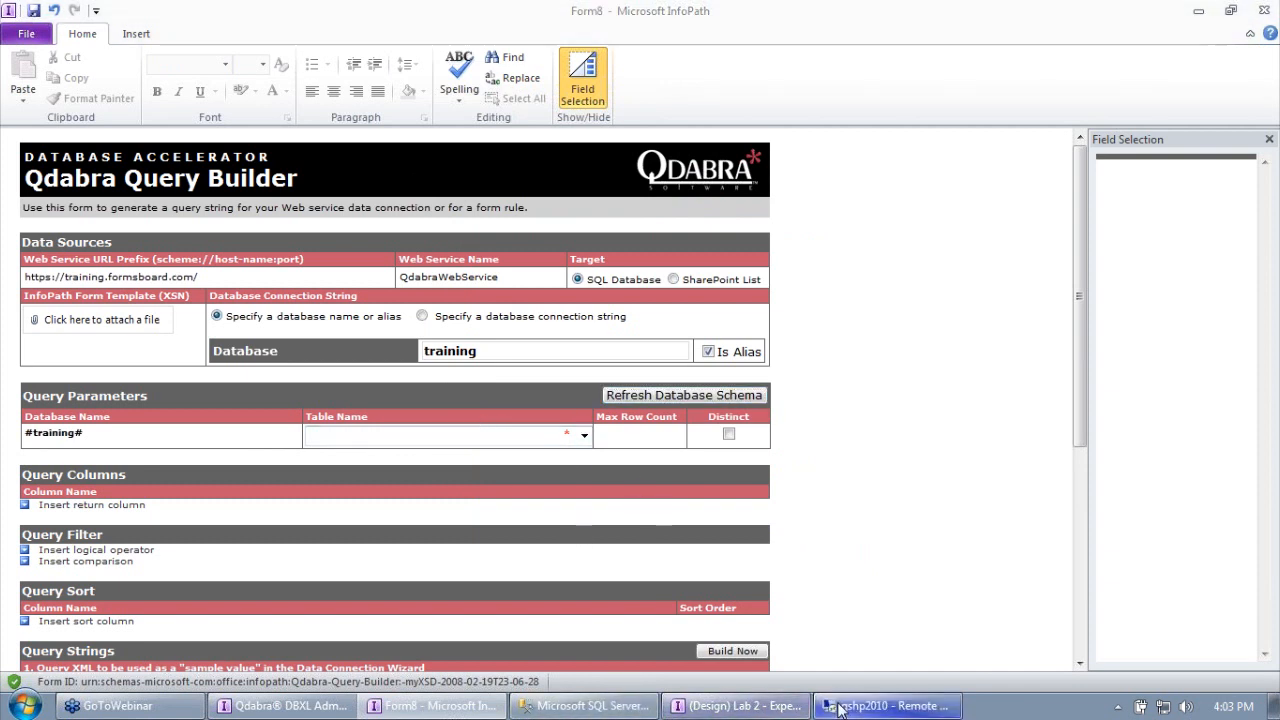
# Switch to the remote session, rename the training alias to DBXLTraining in the web configuration file, save it and minimize the session.
pyautogui.click(887, 705)
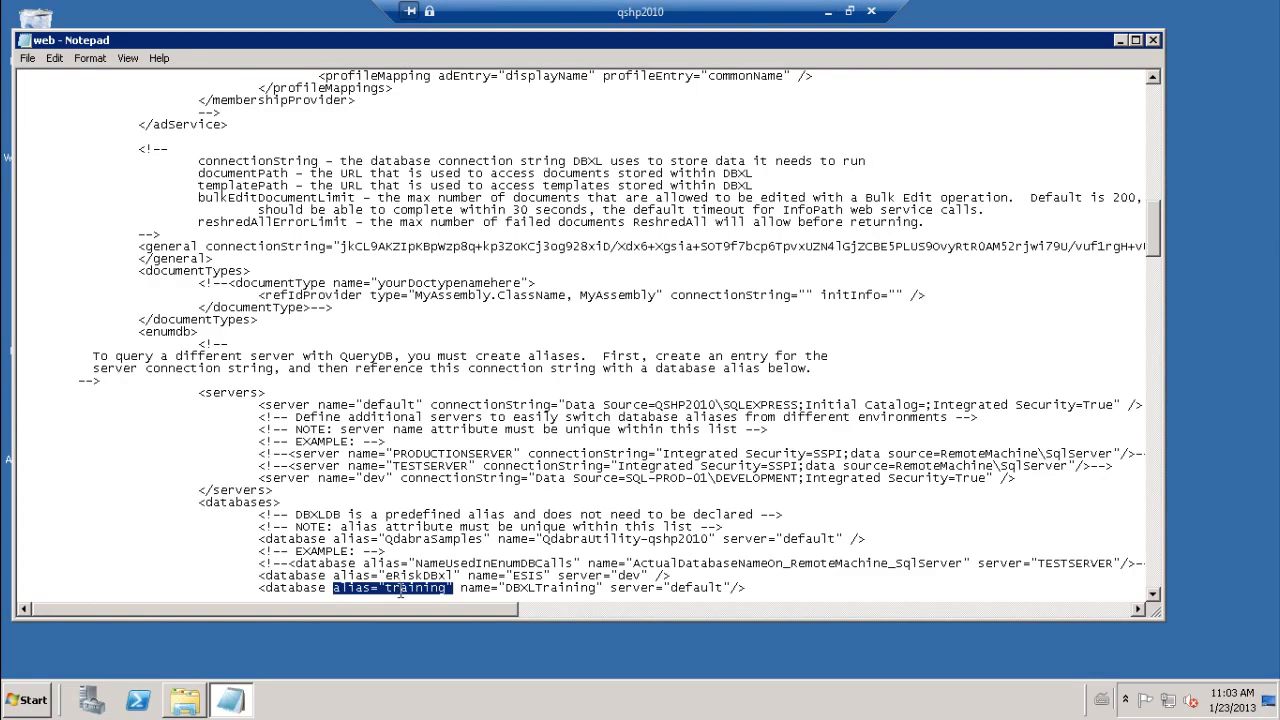
pyautogui.click(400, 590)
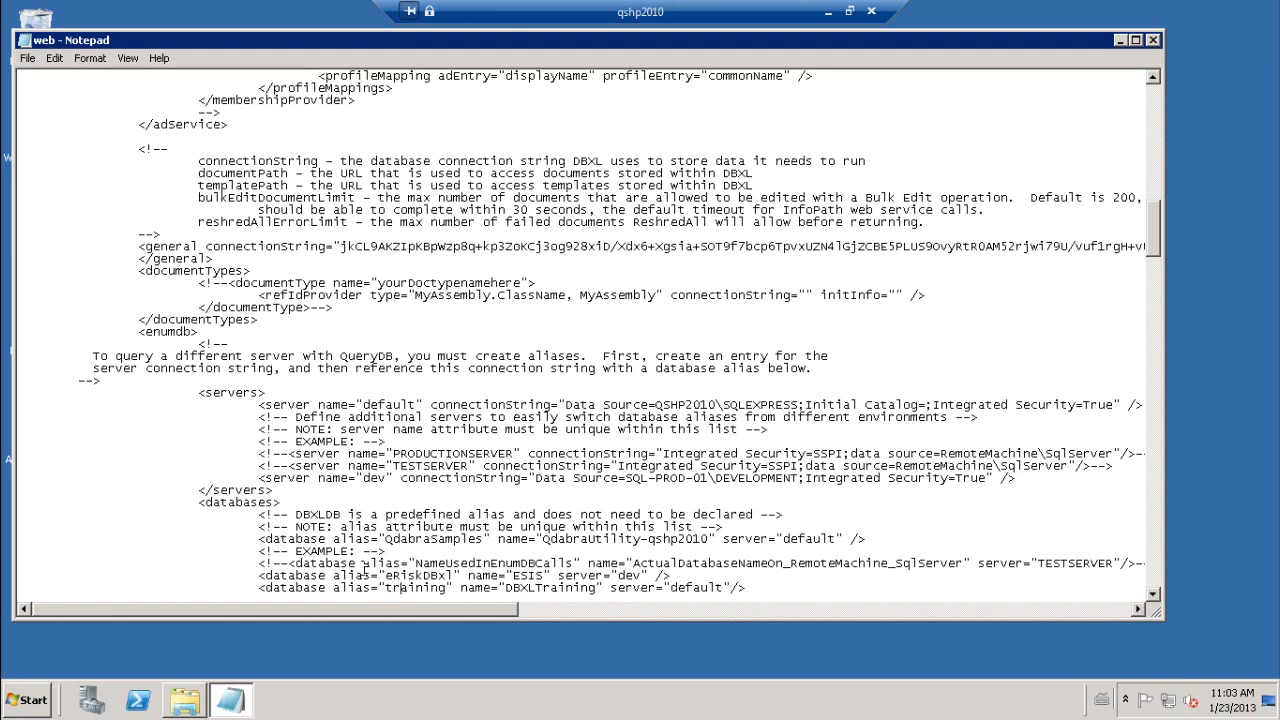
pyautogui.click(389, 578)
pyautogui.press('Down')
pyautogui.write('DBXL')
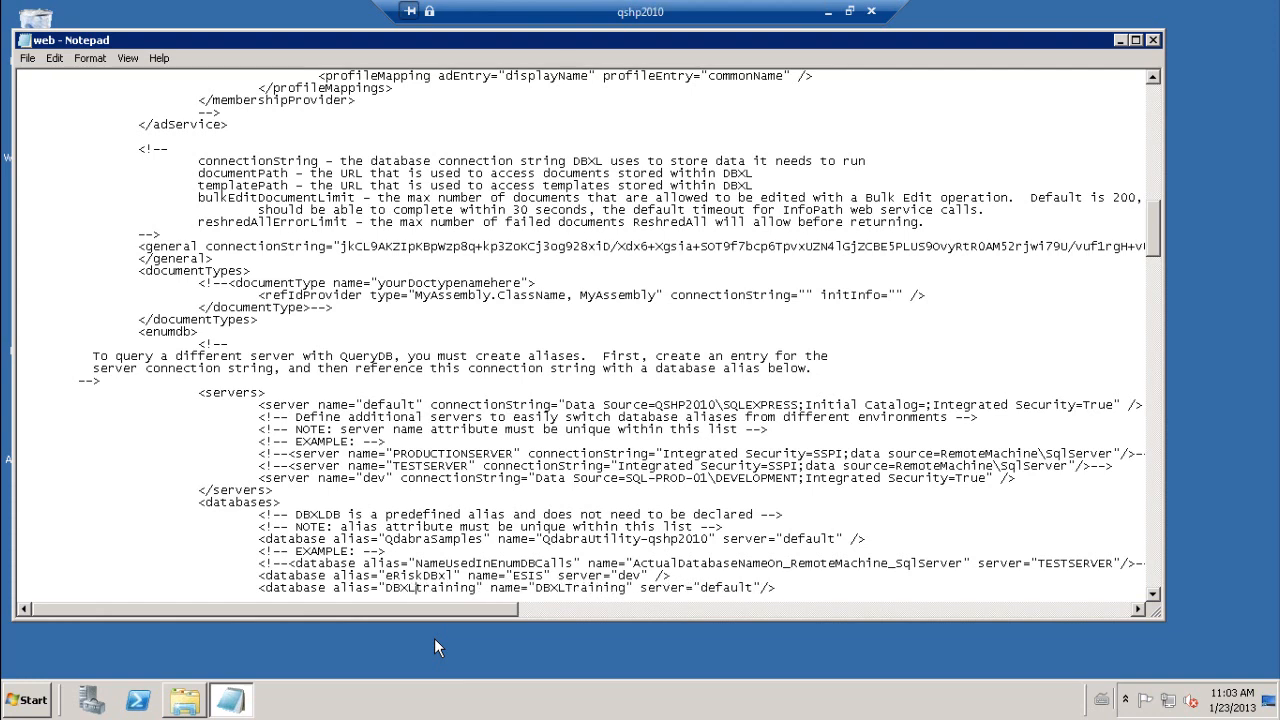
pyautogui.press('Delete')
pyautogui.write('T')
pyautogui.click(434, 638)
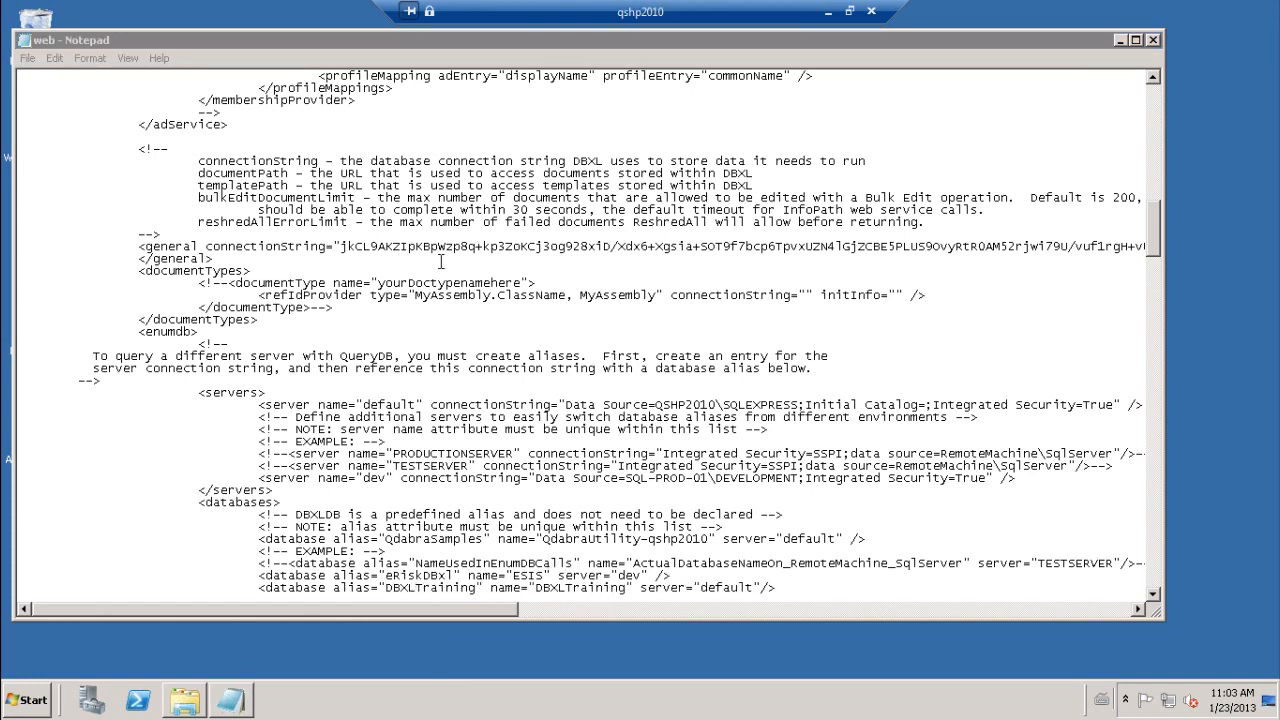
pyautogui.click(27, 58)
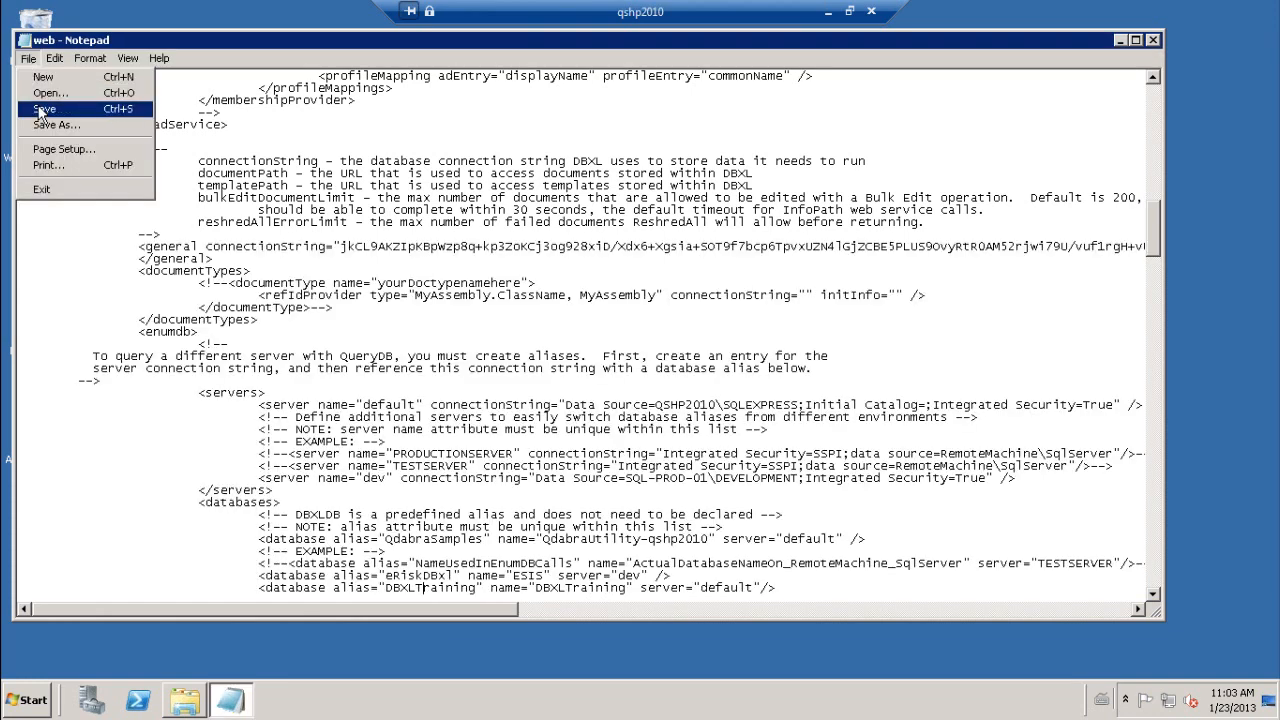
pyautogui.click(40, 105)
pyautogui.click(828, 12)
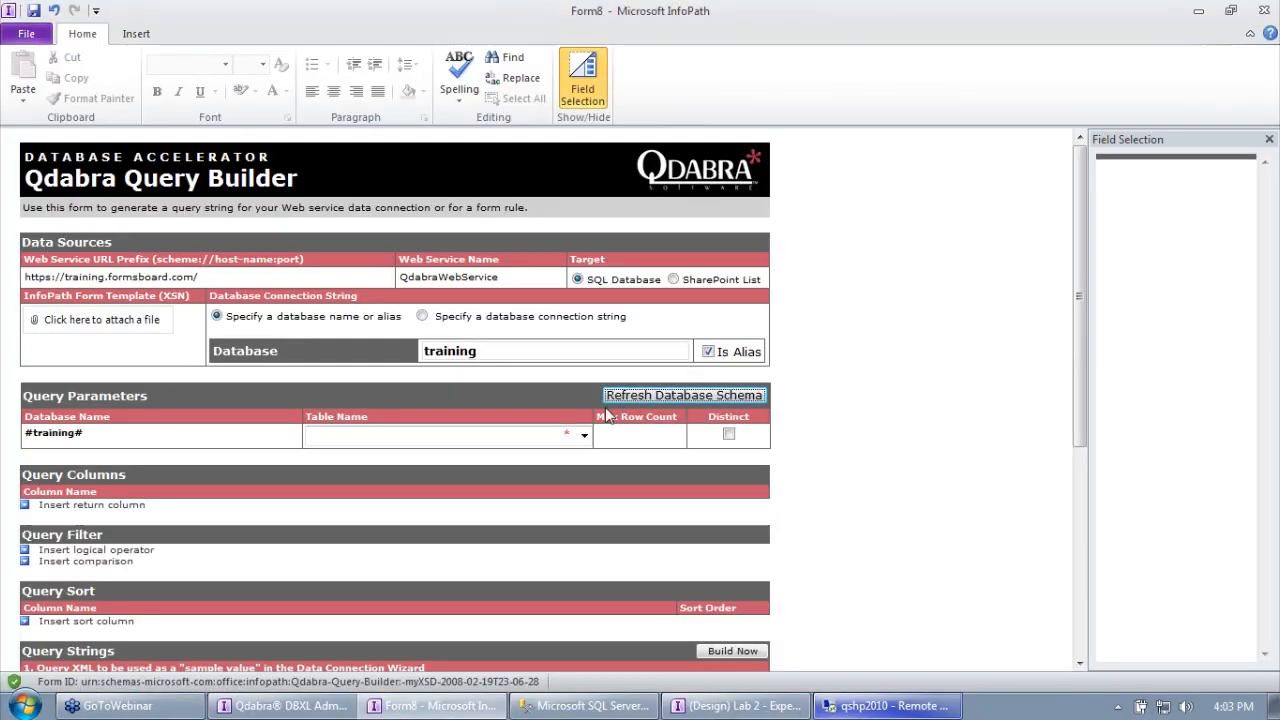
# Set the database alias to DBXLTraining, refresh the database schema and check the list of available tables.
pyautogui.click(457, 350)
pyautogui.doubleClick(457, 350)
pyautogui.write('DBXLTraining')
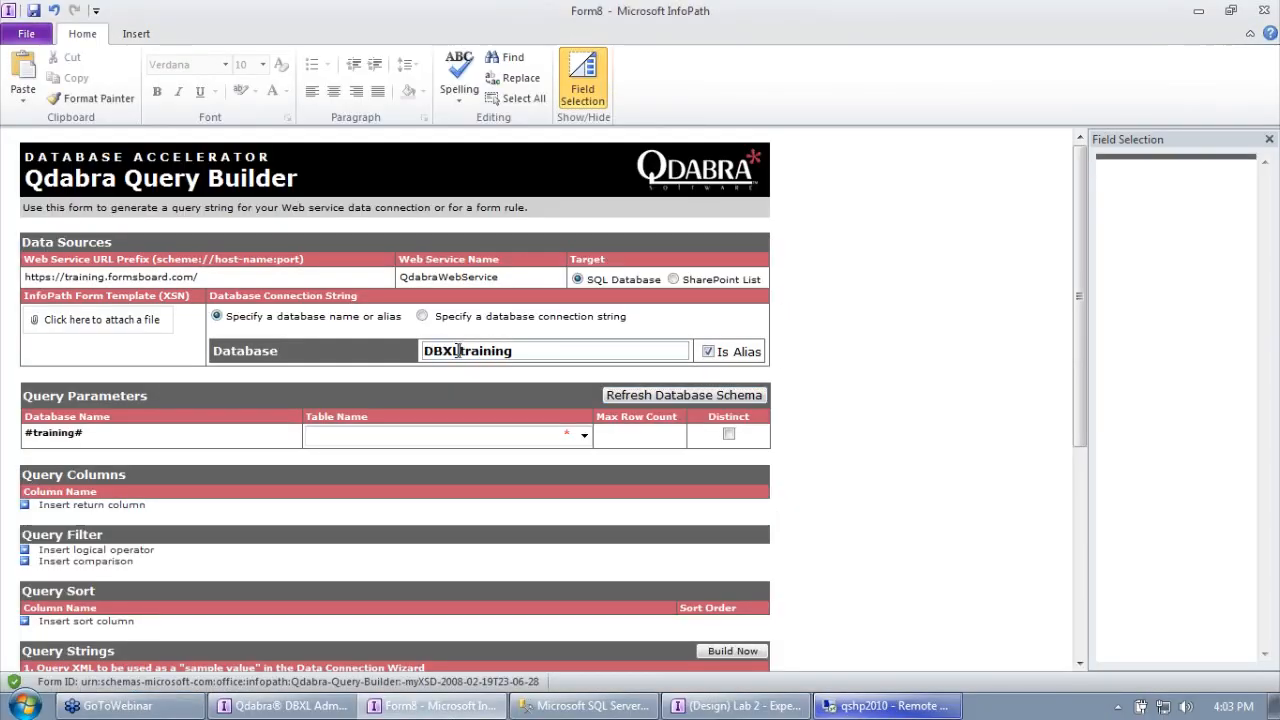
pyautogui.click(689, 398)
pyautogui.click(562, 437)
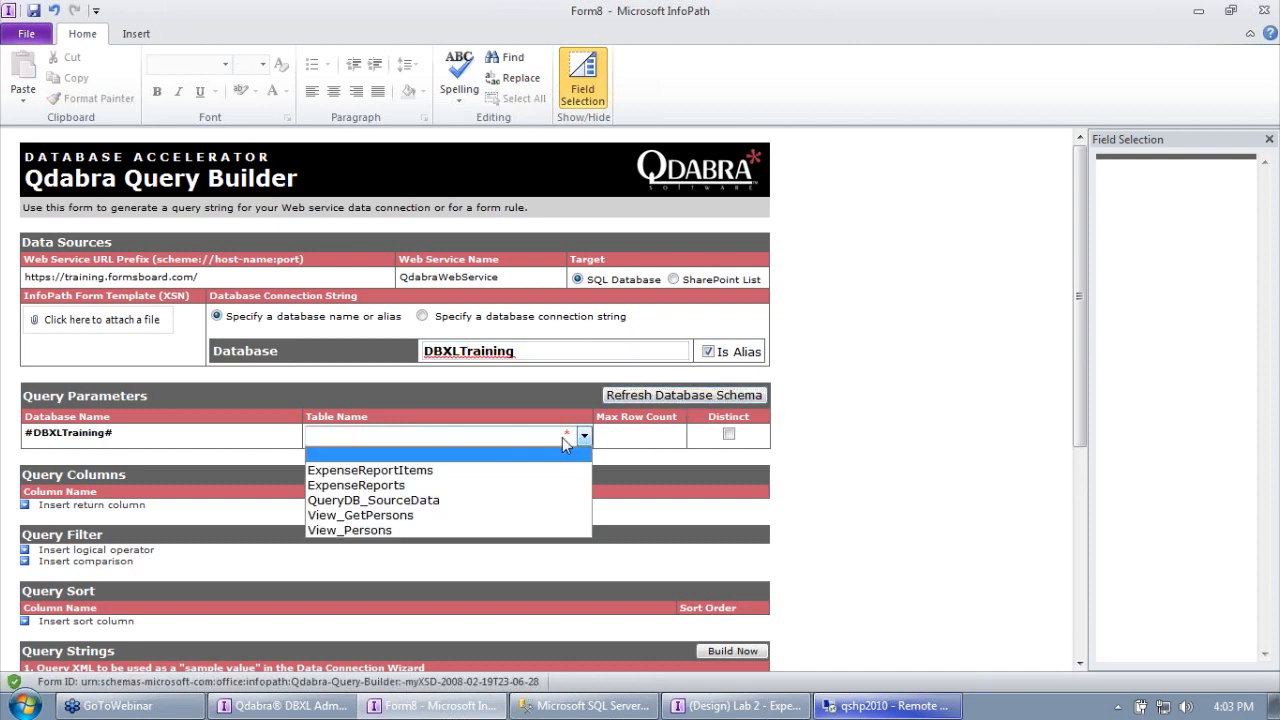
pyautogui.click(871, 477)
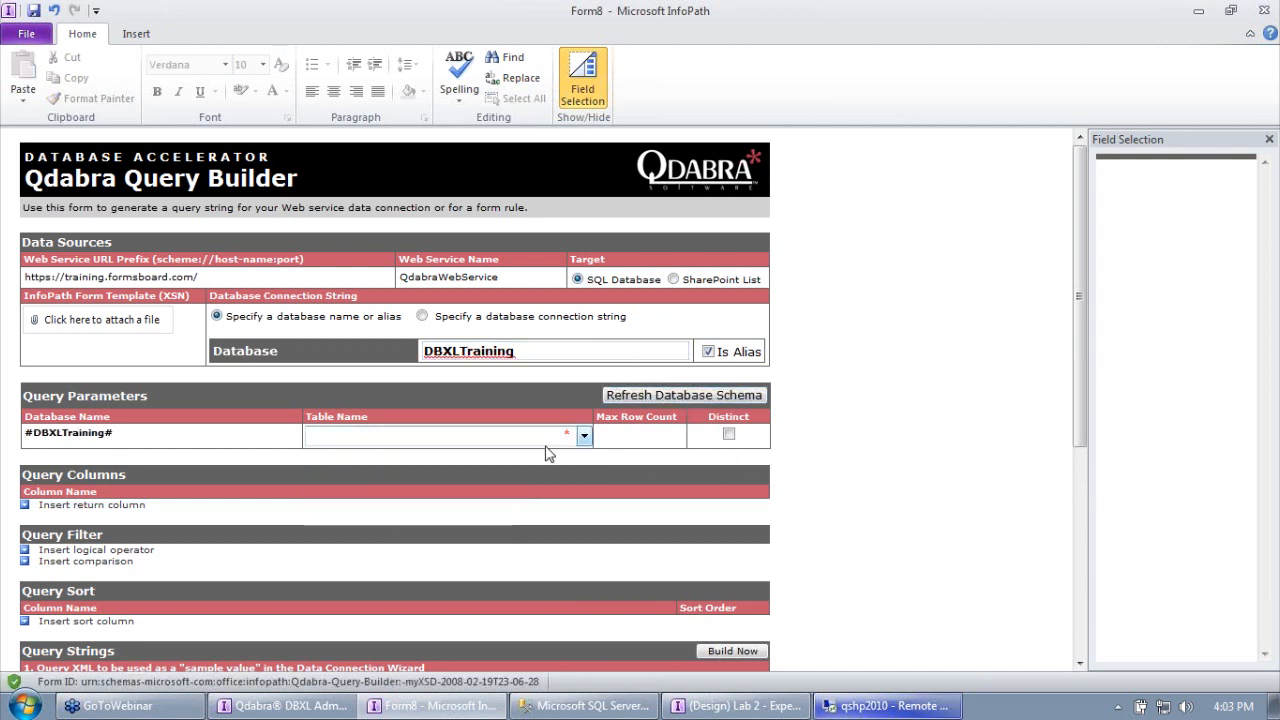
pyautogui.click(500, 437)
pyautogui.click(497, 437)
pyautogui.click(526, 436)
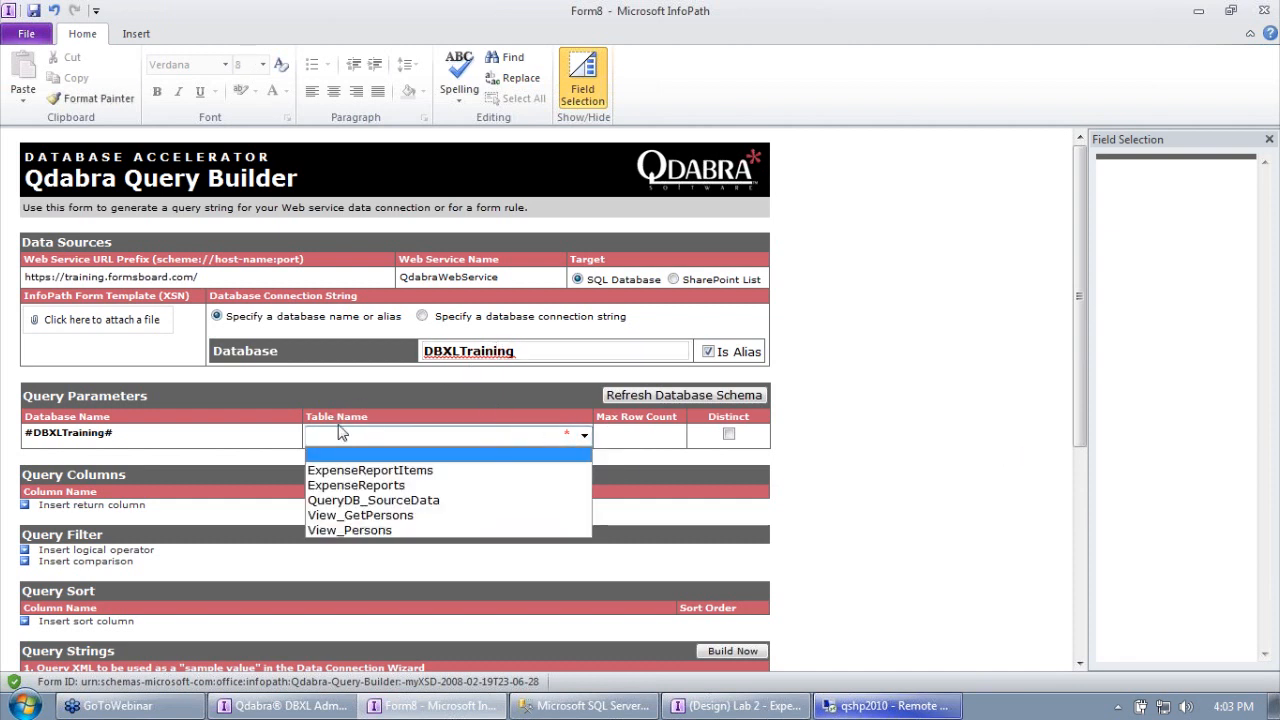
pyautogui.click(58, 434)
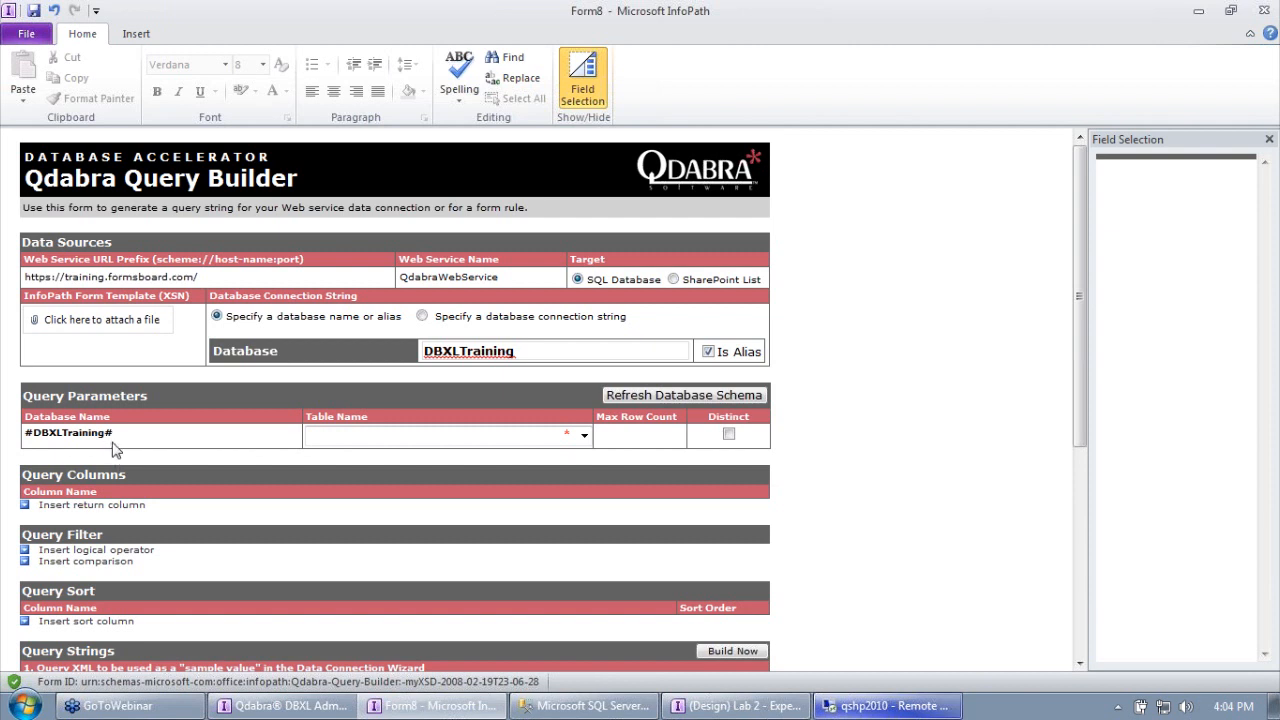
# Turn the Is Alias option off and on again to compare how the database name is written.
pyautogui.click(708, 353)
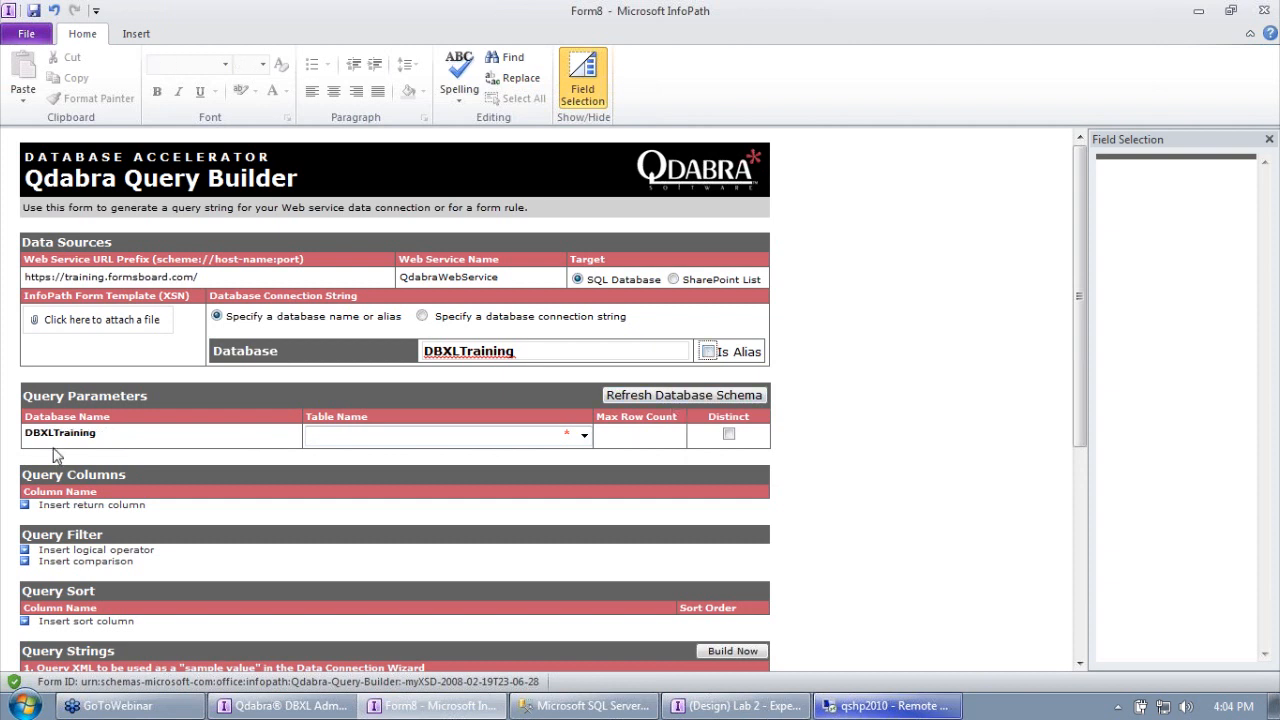
pyautogui.click(711, 354)
pyautogui.click(576, 344)
# Choose QueryDB_SourceData as the table to query and leave the maximum row count blank.
pyautogui.click(404, 435)
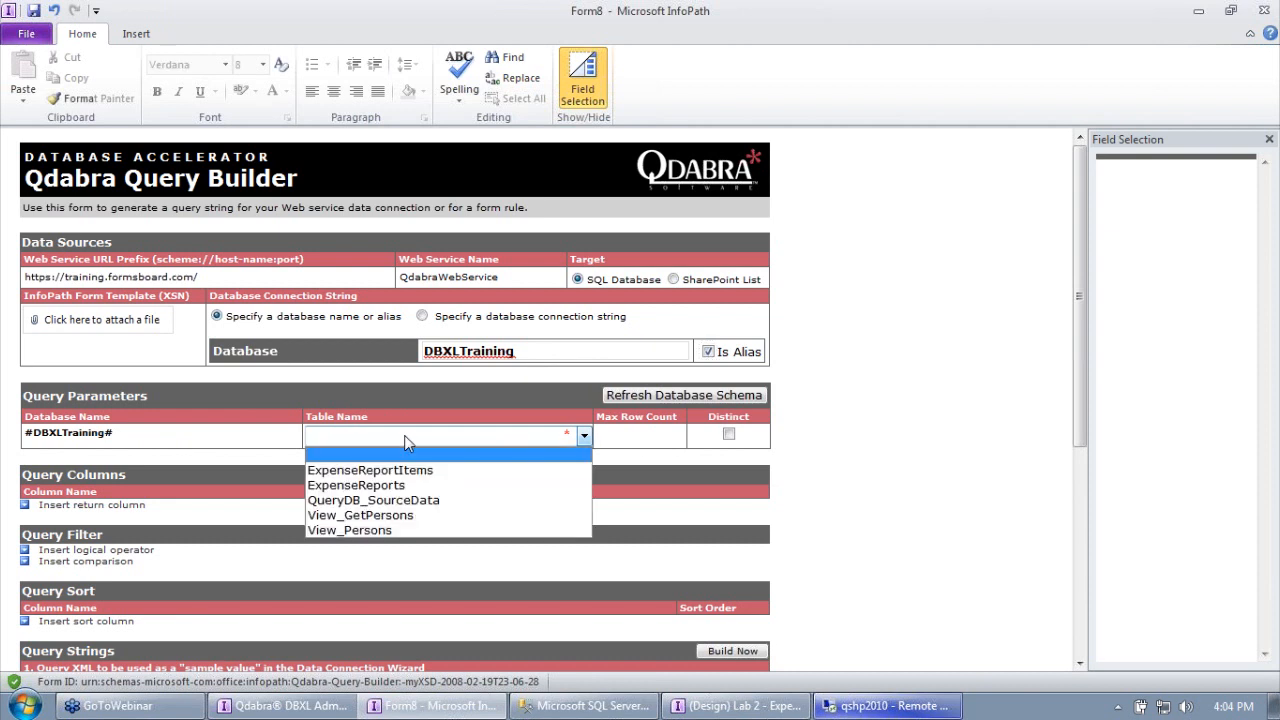
pyautogui.click(436, 500)
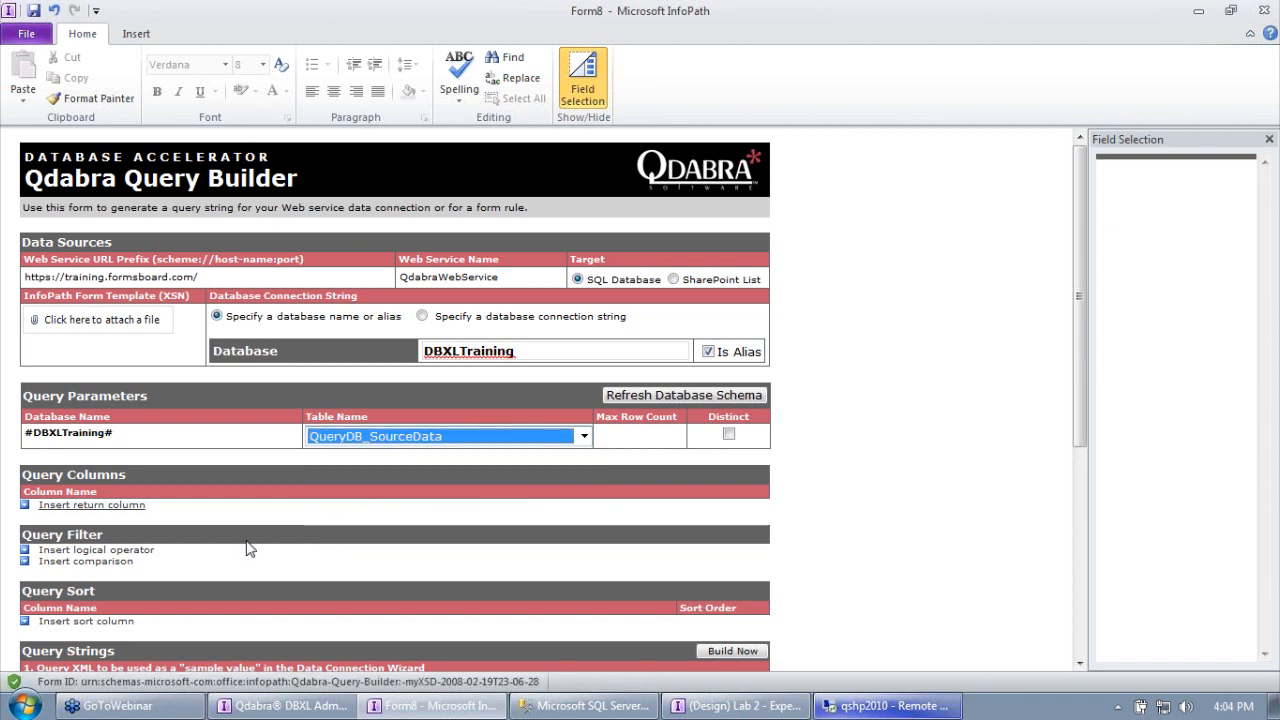
pyautogui.scroll(-3, 193, 522)
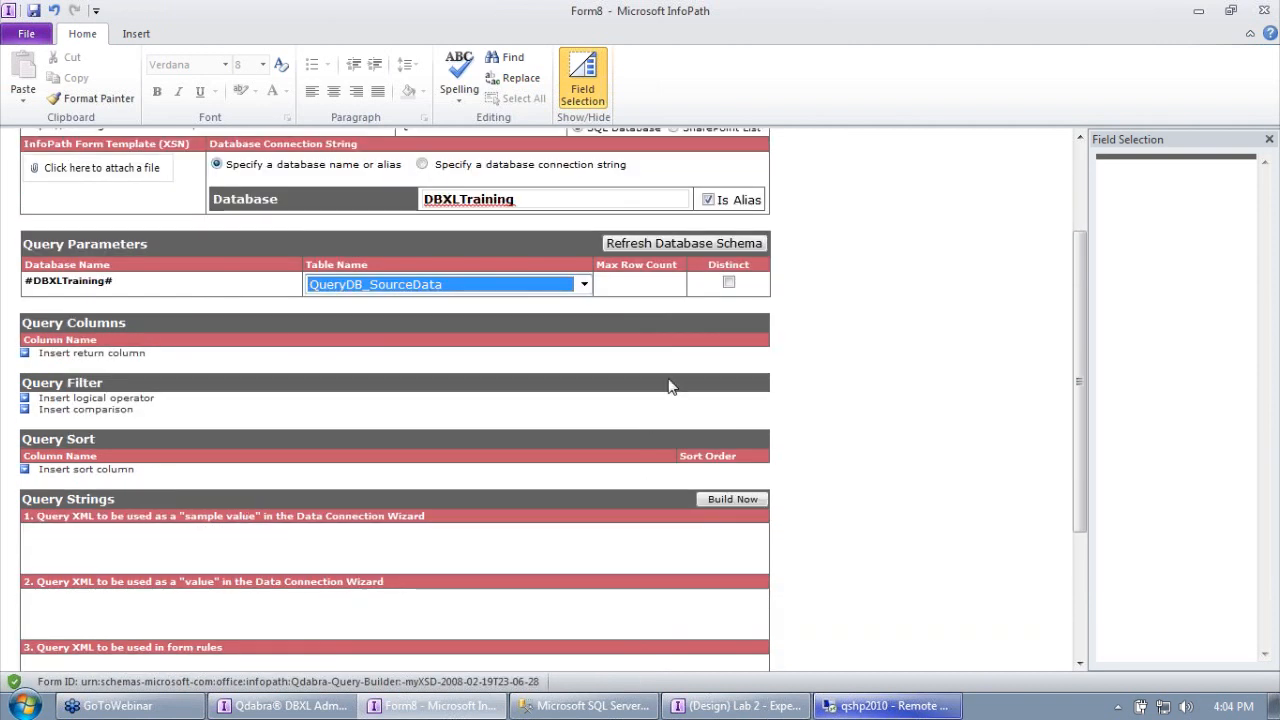
pyautogui.click(643, 282)
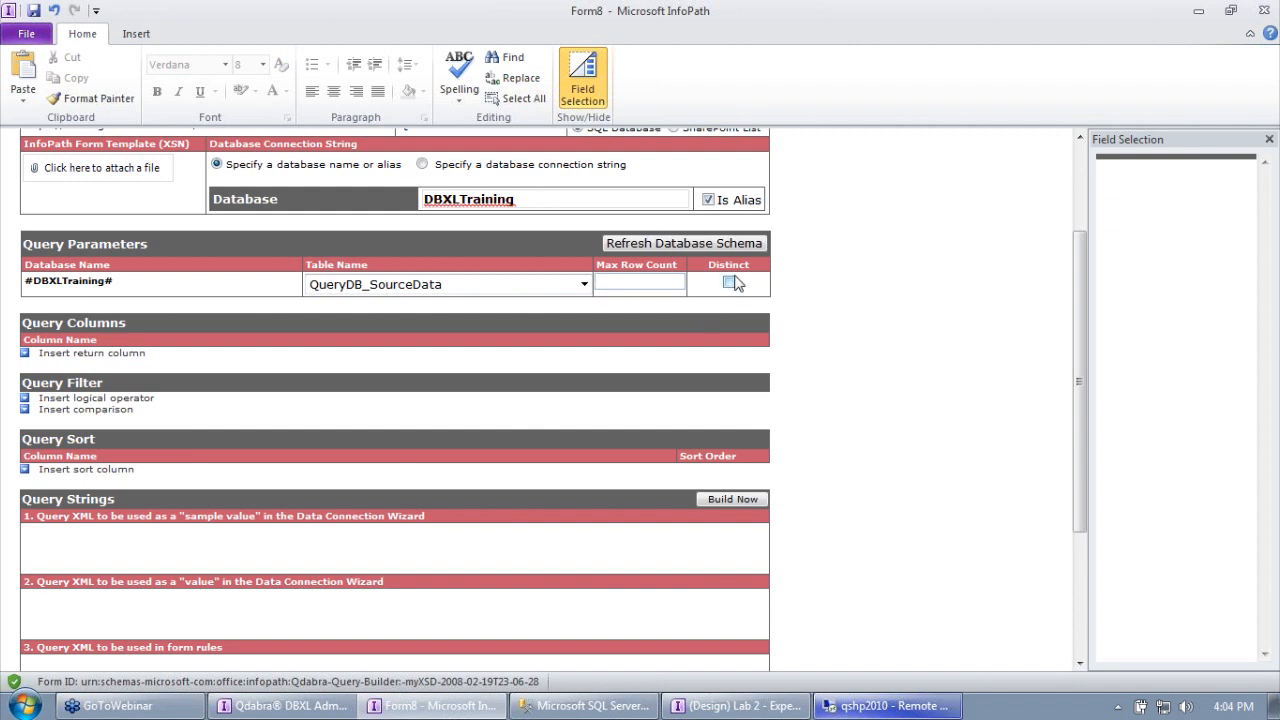
pyautogui.click(828, 290)
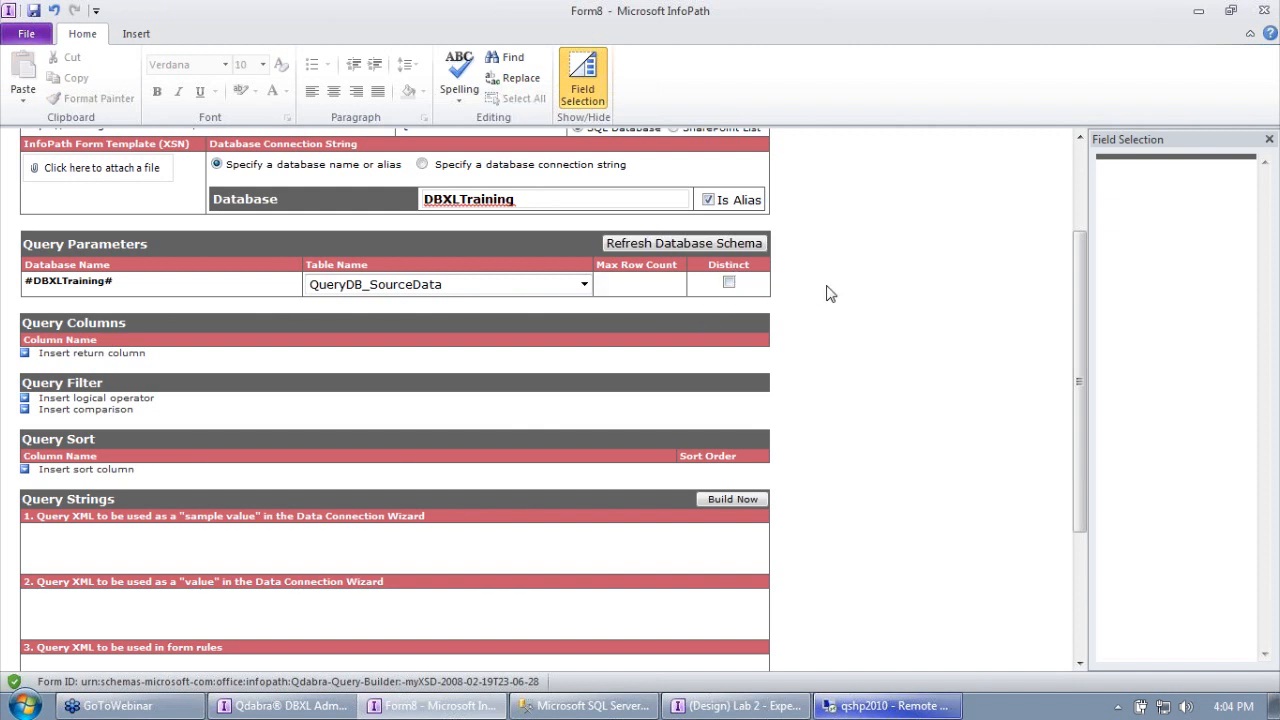
pyautogui.click(729, 284)
# Switch to SQL Server Management Studio, examine the repeated Department values in the QueryDB_SourceData results, and minimize it.
pyautogui.click(585, 705)
pyautogui.click(330, 443)
pyautogui.click(325, 460)
pyautogui.click(330, 478)
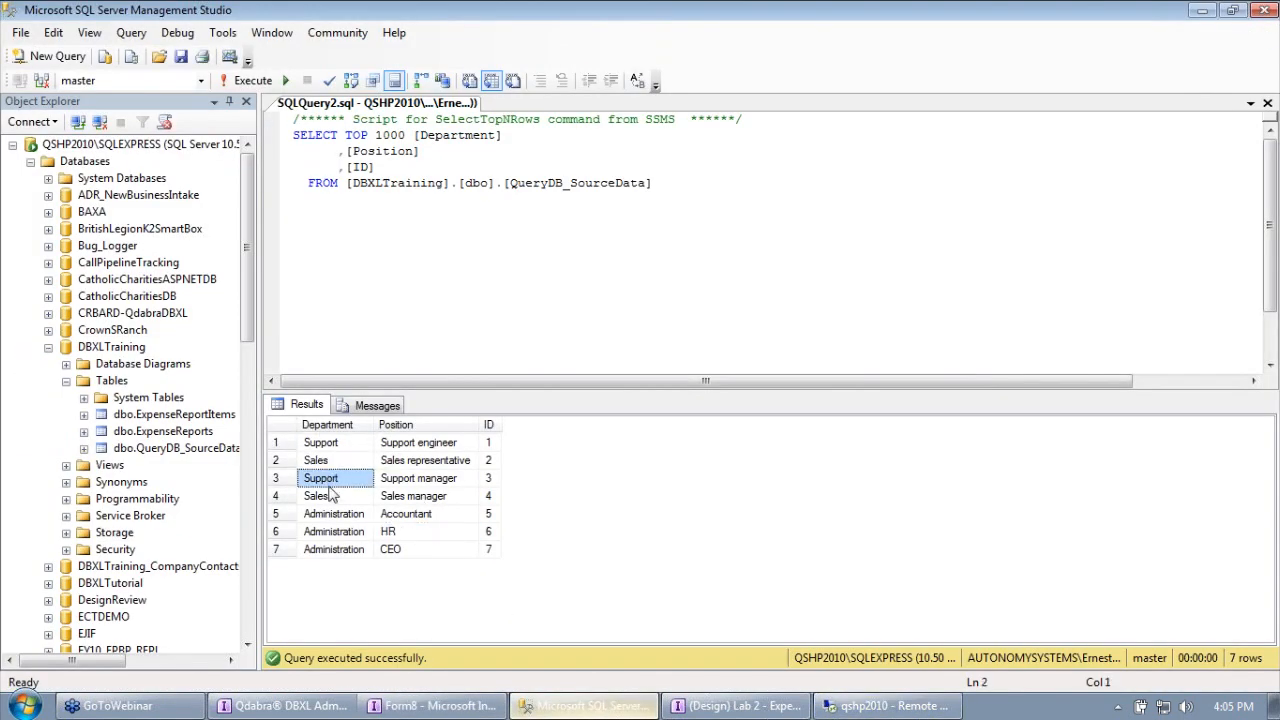
pyautogui.click(333, 513)
pyautogui.click(337, 531)
pyautogui.click(345, 549)
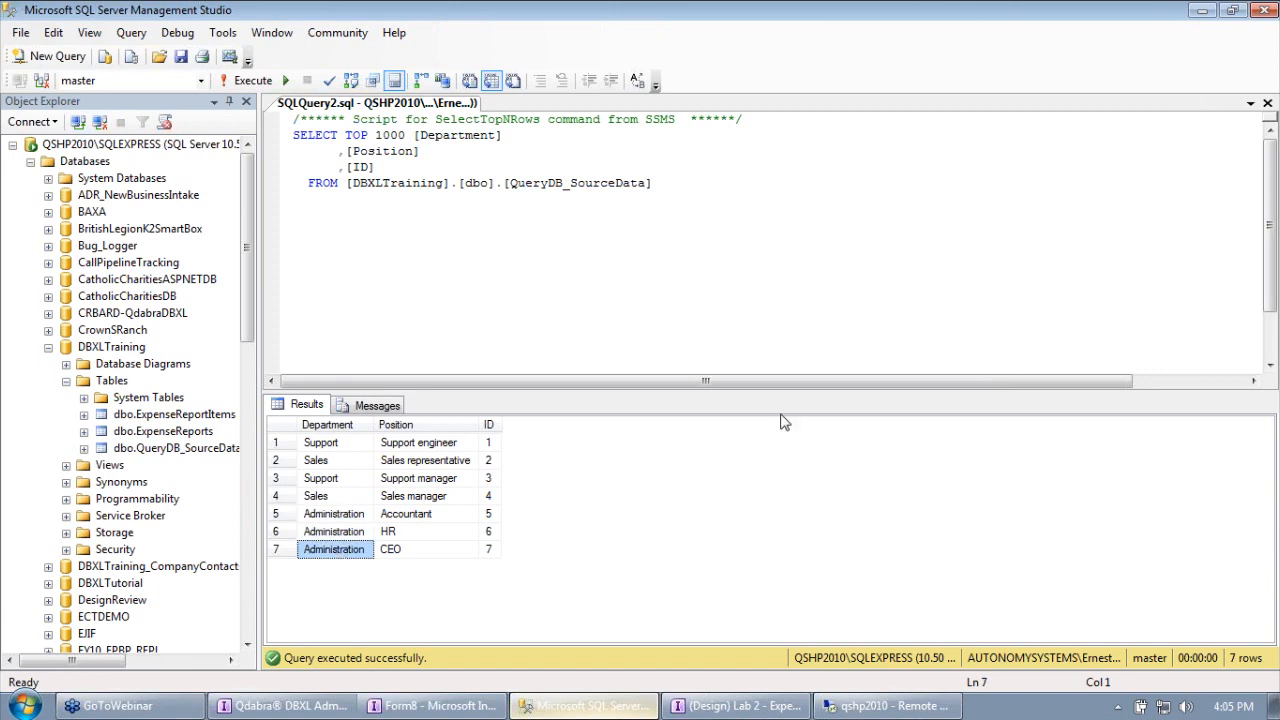
pyautogui.click(1201, 10)
# Turn on the Distinct option for the QueryDB_SourceData query and add Department as its return column.
pyautogui.click(729, 283)
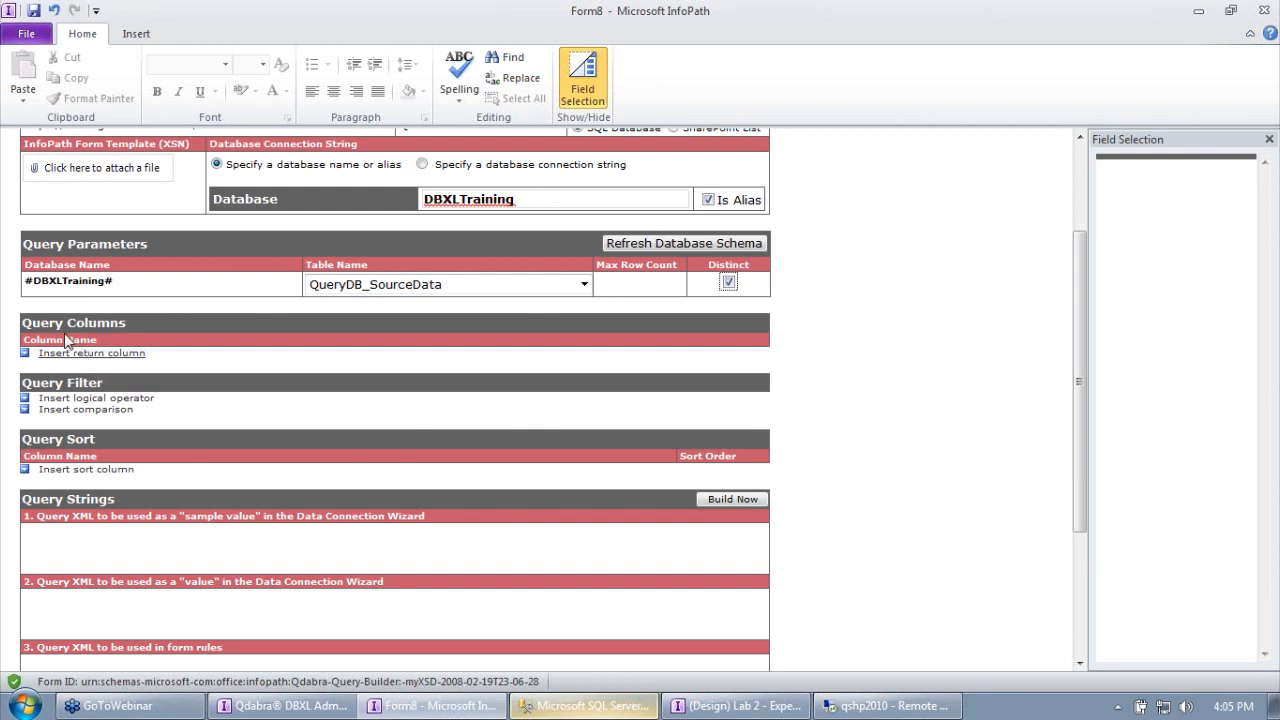
pyautogui.click(90, 355)
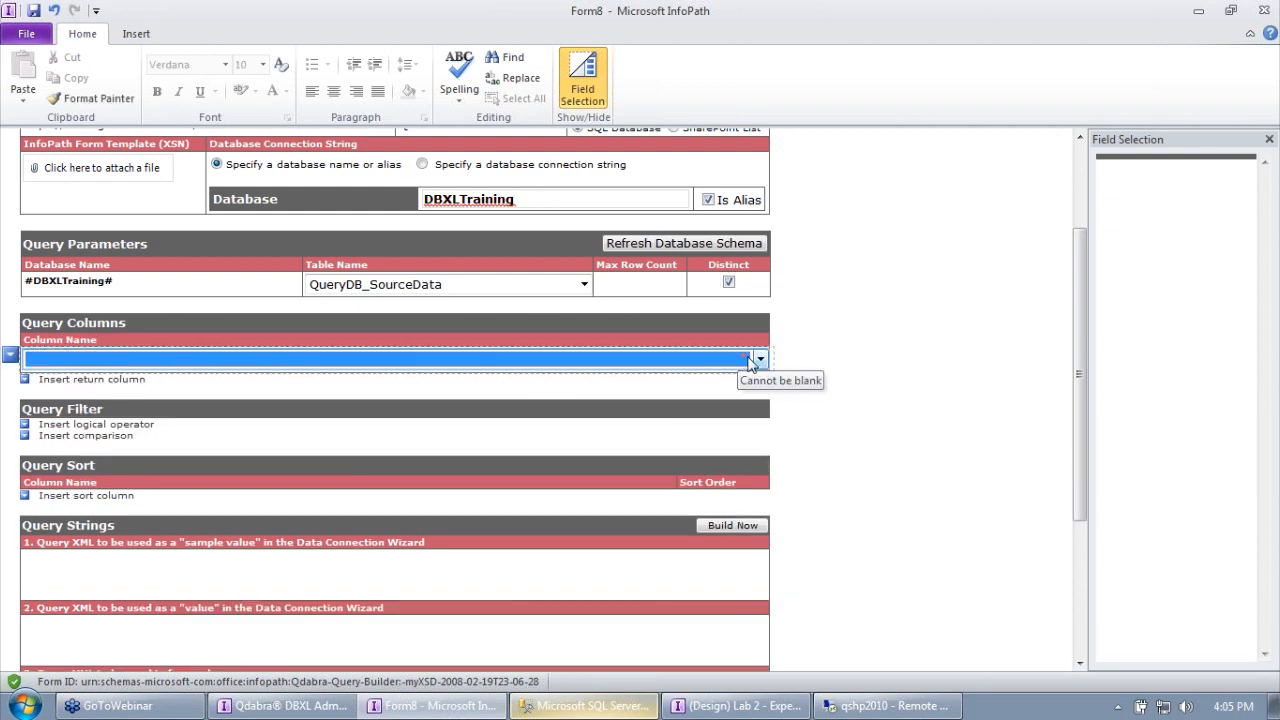
pyautogui.click(759, 360)
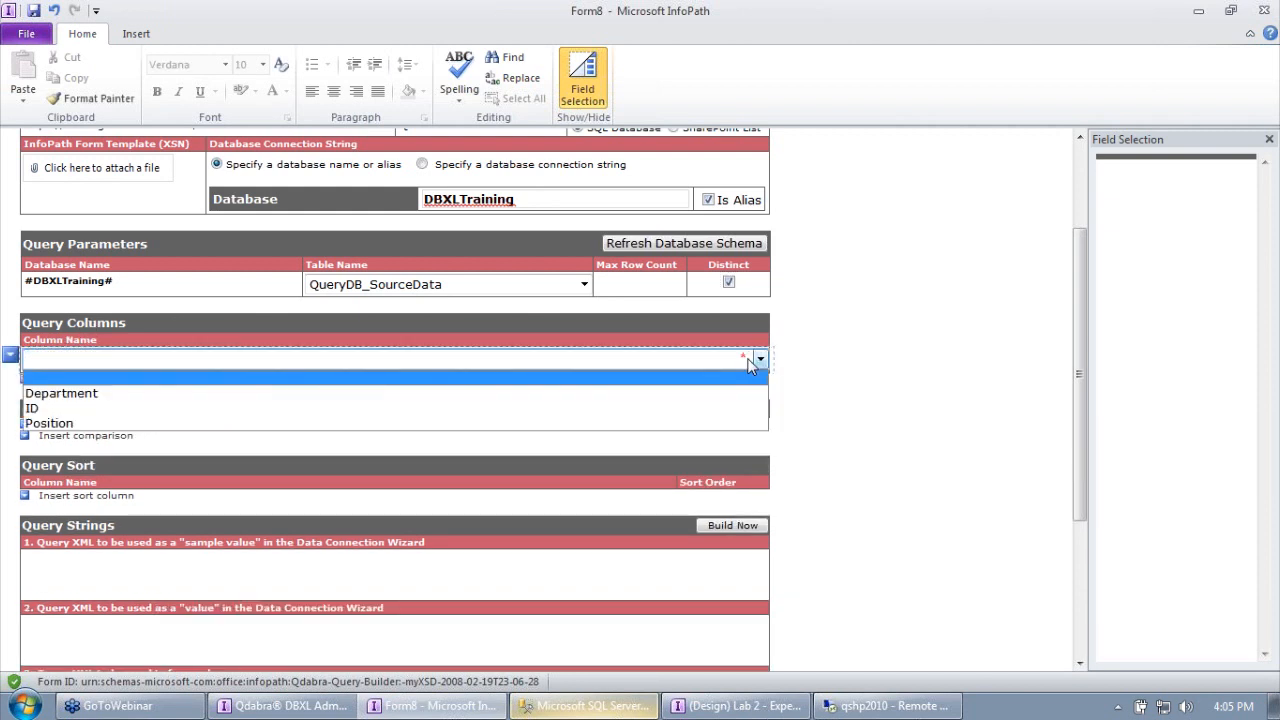
pyautogui.click(713, 395)
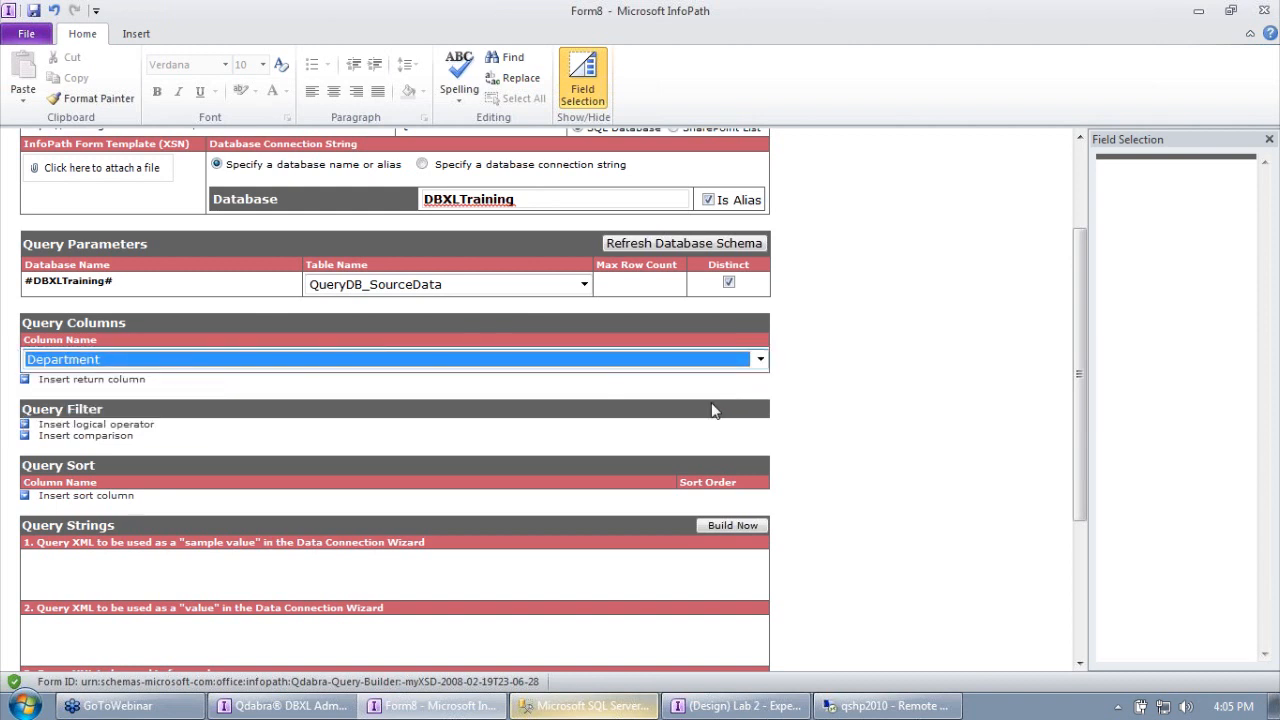
pyautogui.click(813, 390)
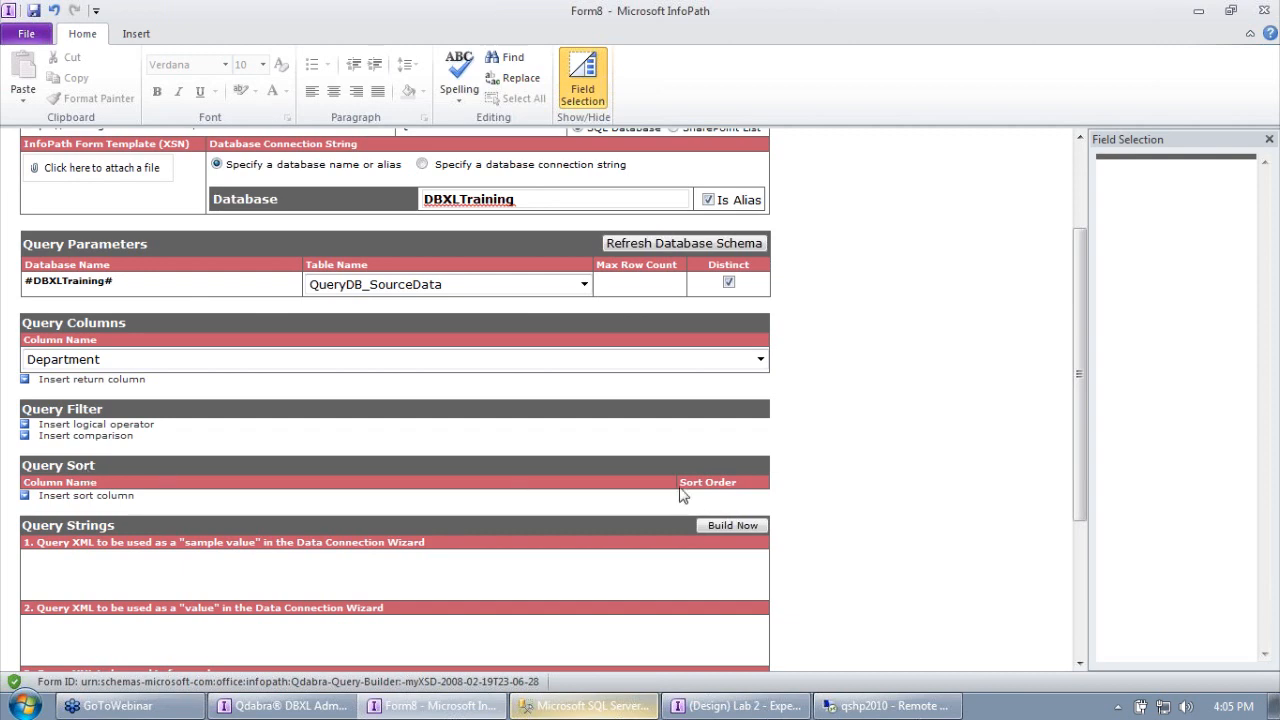
# Build the query strings and copy the "sample value" query XML into a new Notepad document.
pyautogui.click(722, 526)
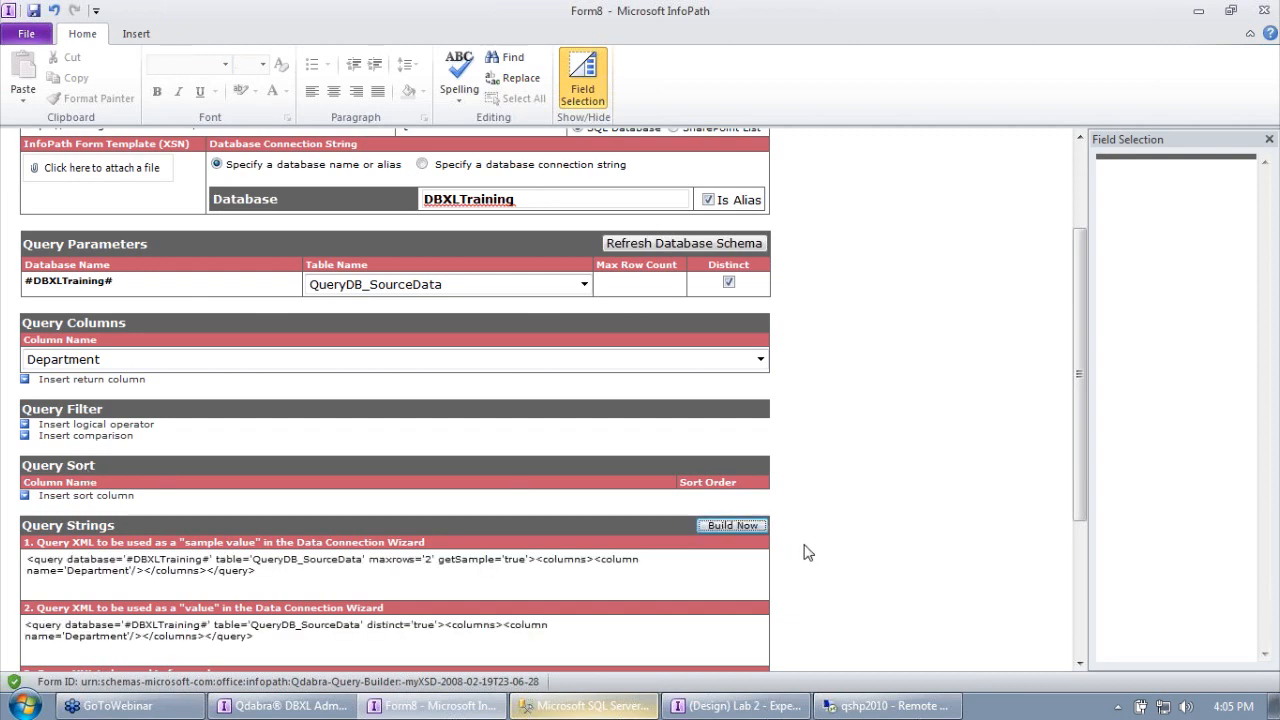
pyautogui.scroll(-5, 894, 540)
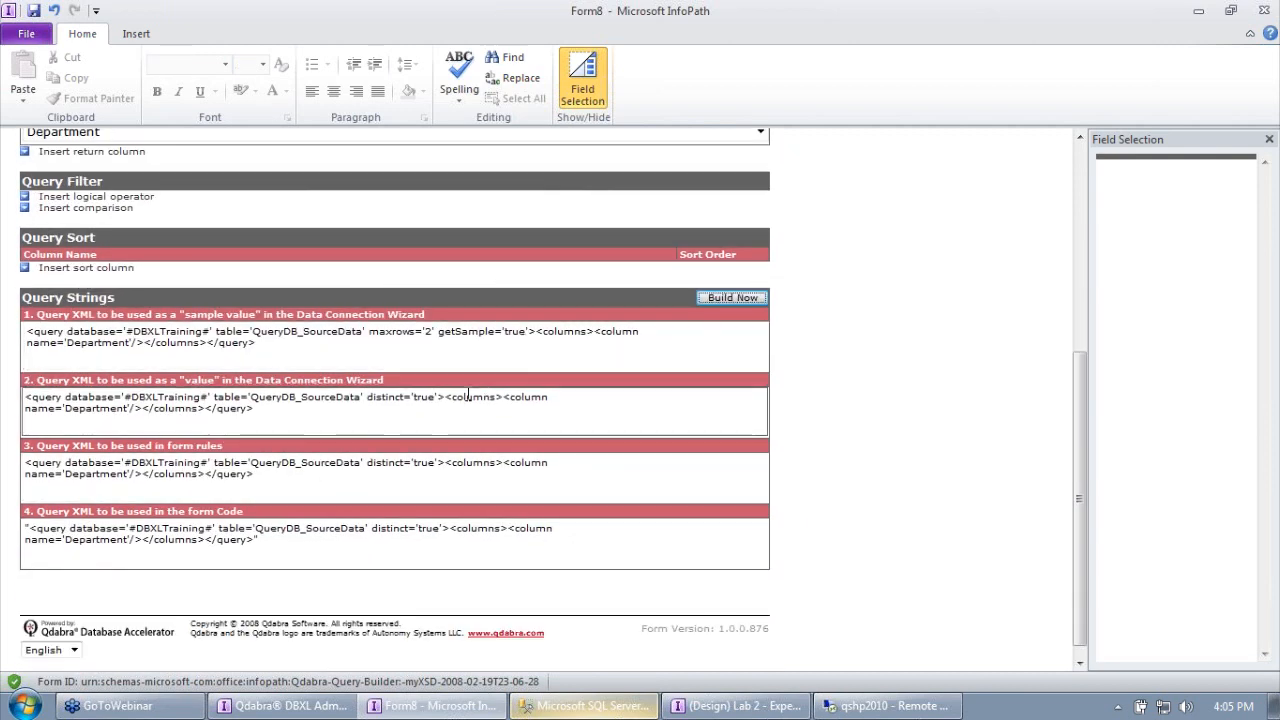
pyautogui.click(297, 463)
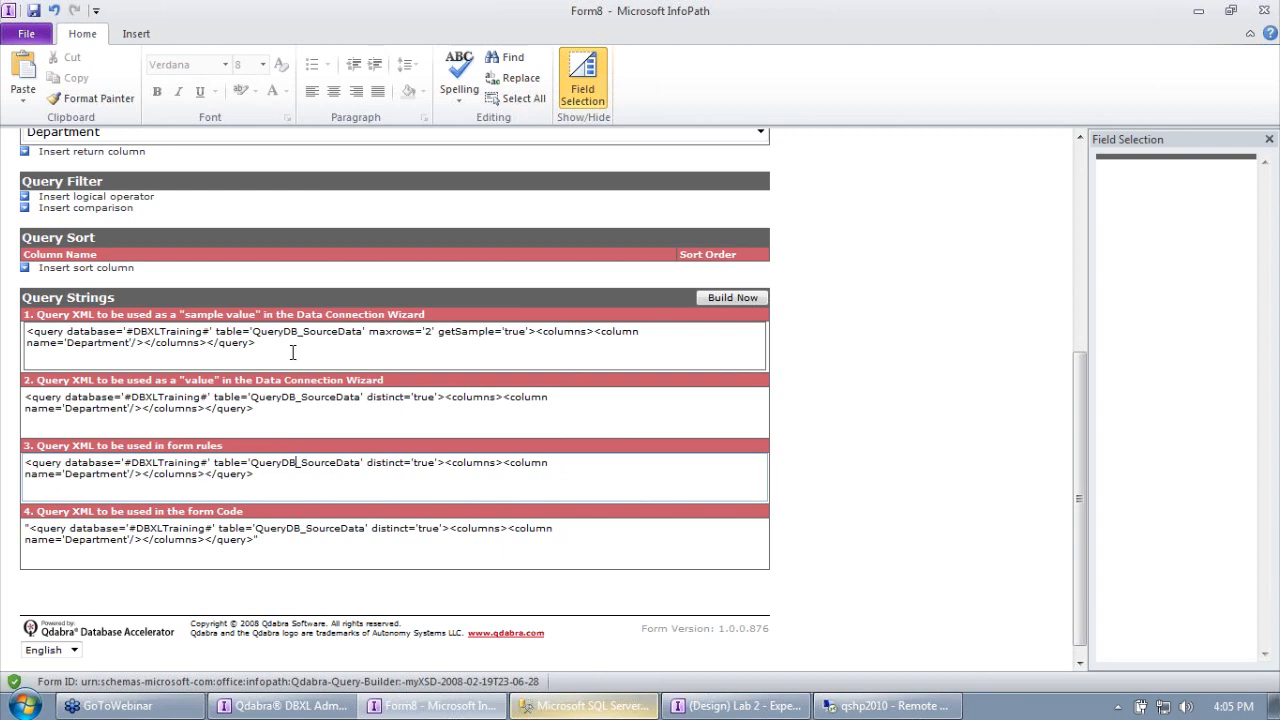
pyautogui.moveTo(290, 352); pyautogui.dragTo(2, 345)
pyautogui.moveTo(279, 346); pyautogui.dragTo(2, 312)
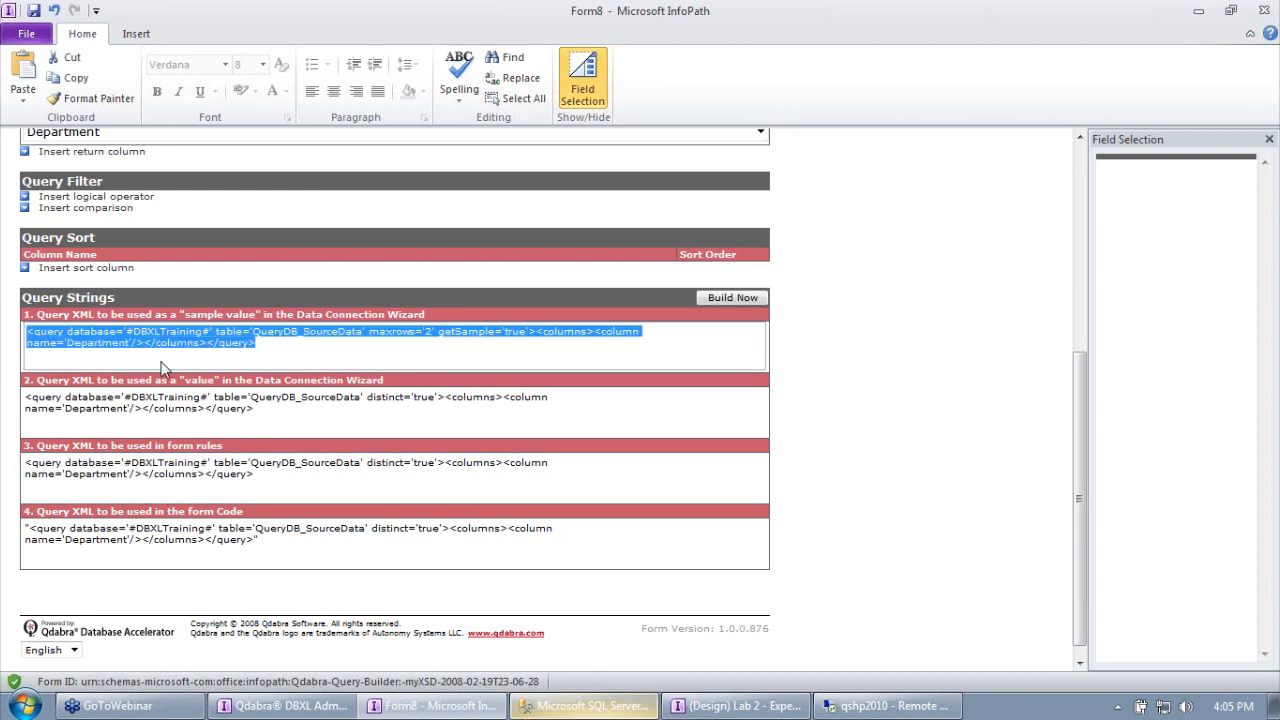
pyautogui.click(25, 705)
pyautogui.click(80, 600)
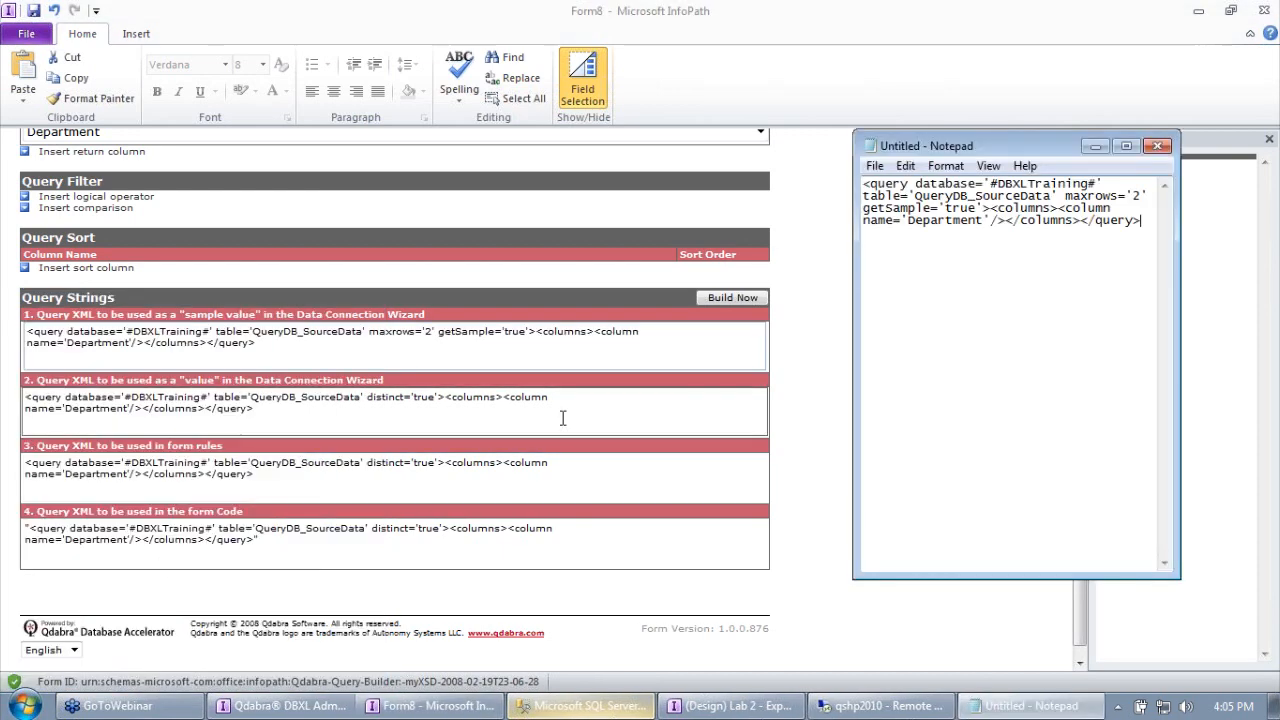
# Copy the "value" query XML and paste it into Notepad below the sample query, separated by a blank line.
pyautogui.click(309, 417)
pyautogui.moveTo(309, 417); pyautogui.dragTo(605, 362)
pyautogui.hotkey('ctrl', 'c')
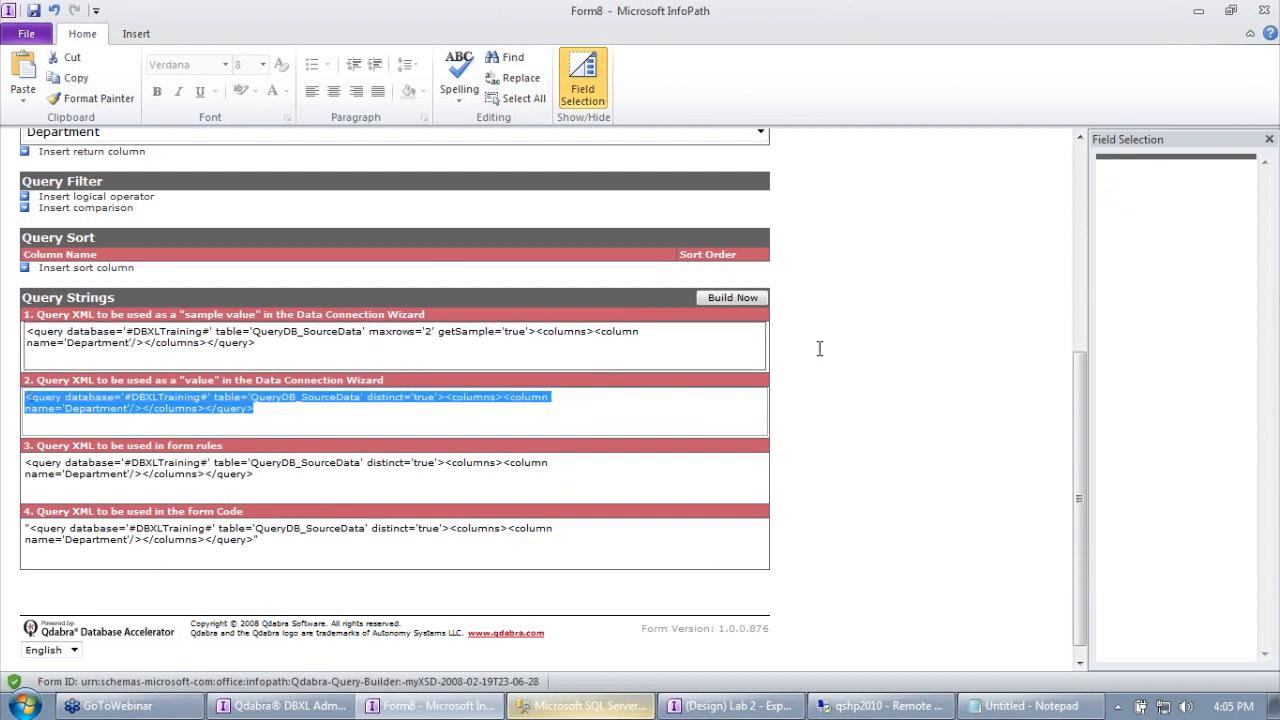
pyautogui.hotkey('alt', 'Tab')
pyautogui.write("<query database='#DBXLTraining#' table='QueryDB_SourceData' maxrows='2' getSample='true'><columns><column name='Department'/></columns></query>")
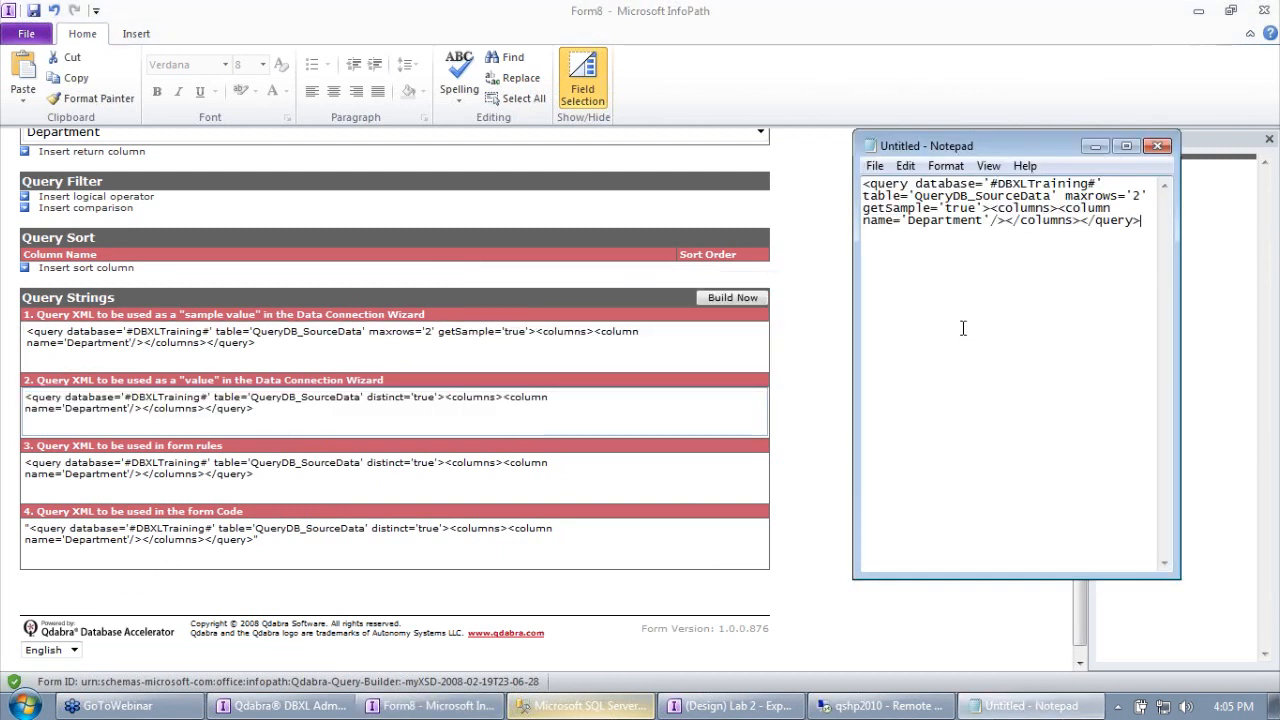
pyautogui.press('Return')
pyautogui.press('Return')
pyautogui.hotkey('ctrl', 'v')
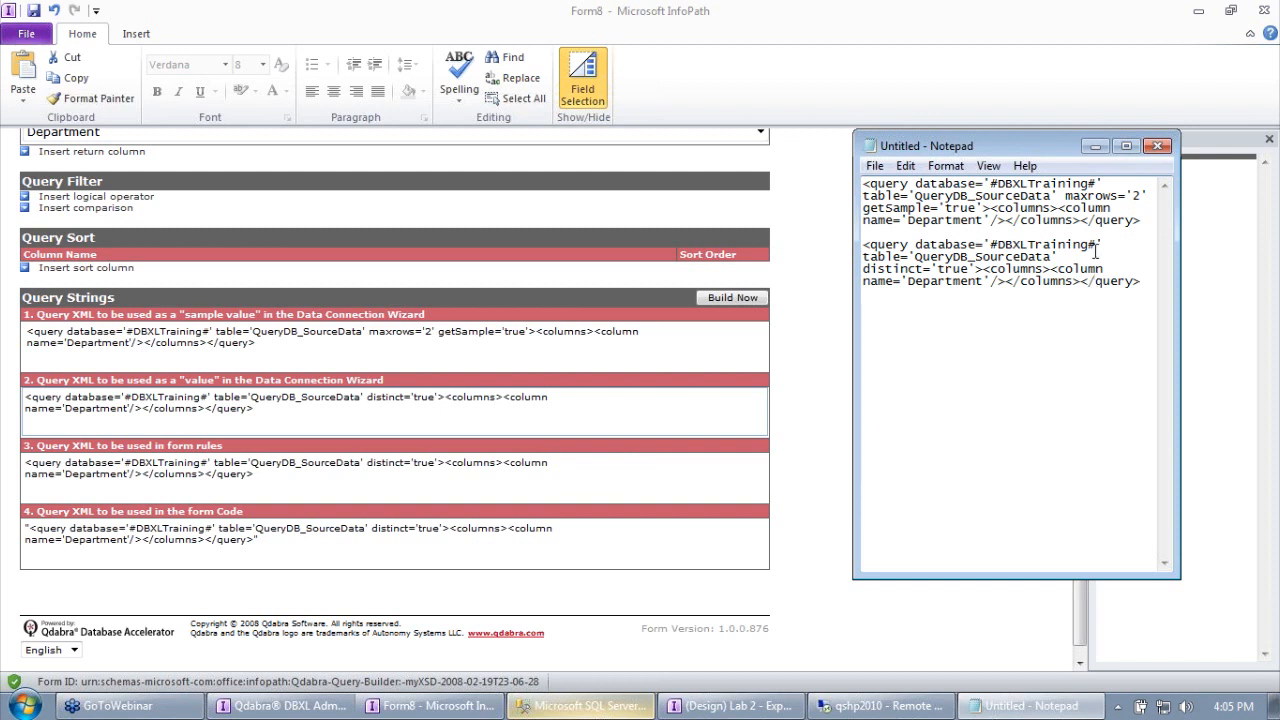
# Compare the query XML generated for the wizard value, the form rules and the form code.
pyautogui.click(236, 410)
pyautogui.moveTo(260, 410); pyautogui.dragTo(80, 402)
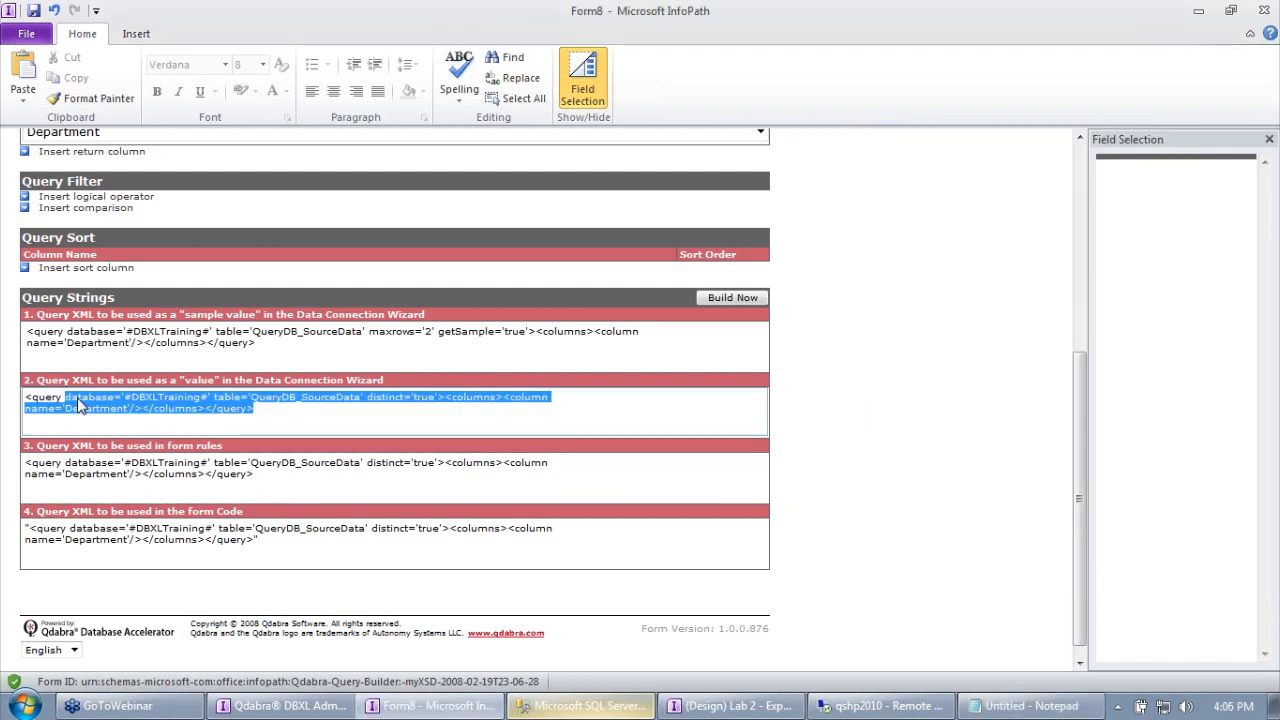
pyautogui.moveTo(262, 475); pyautogui.dragTo(20, 463)
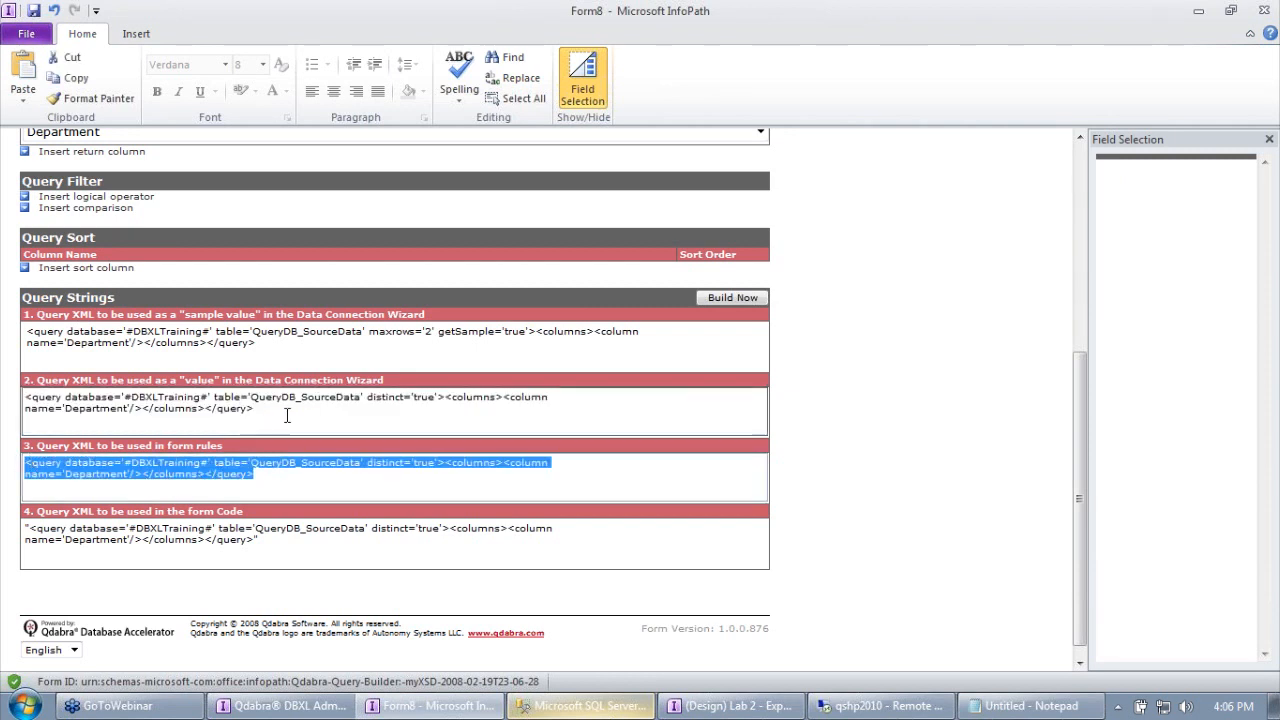
pyautogui.click(588, 470)
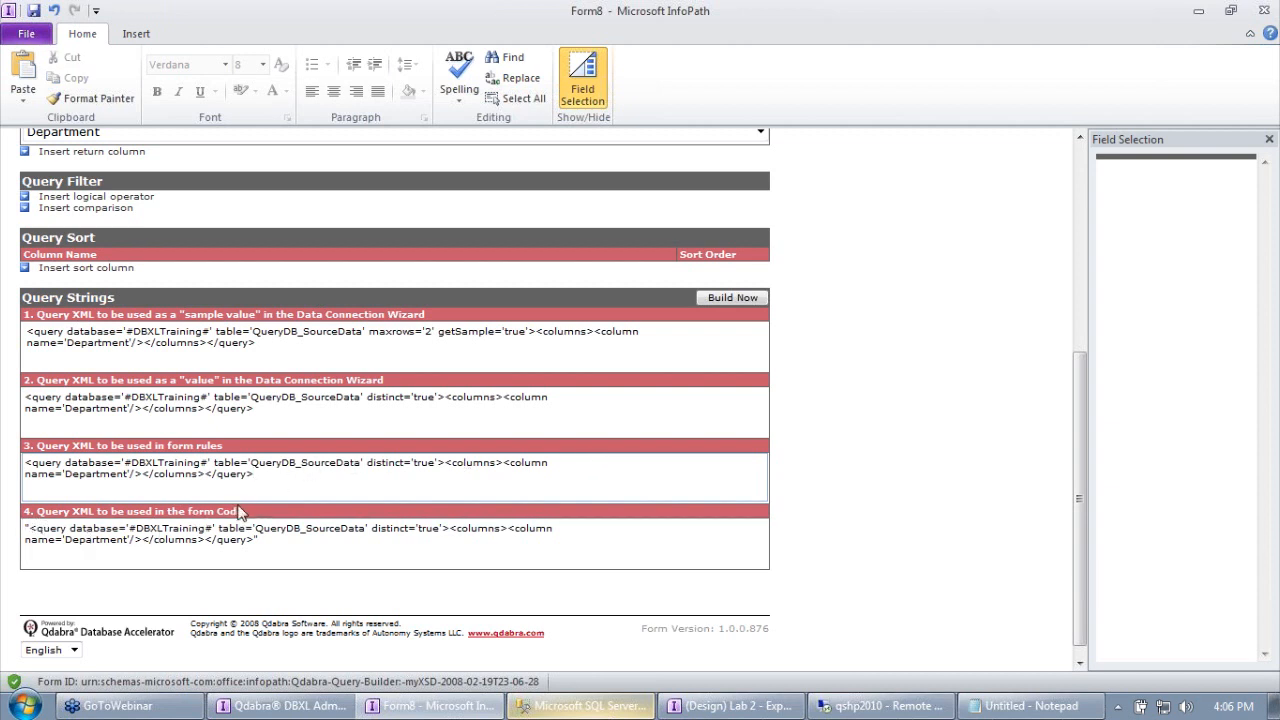
pyautogui.click(300, 545)
pyautogui.hotkey('ctrl', 'a')
pyautogui.click(301, 554)
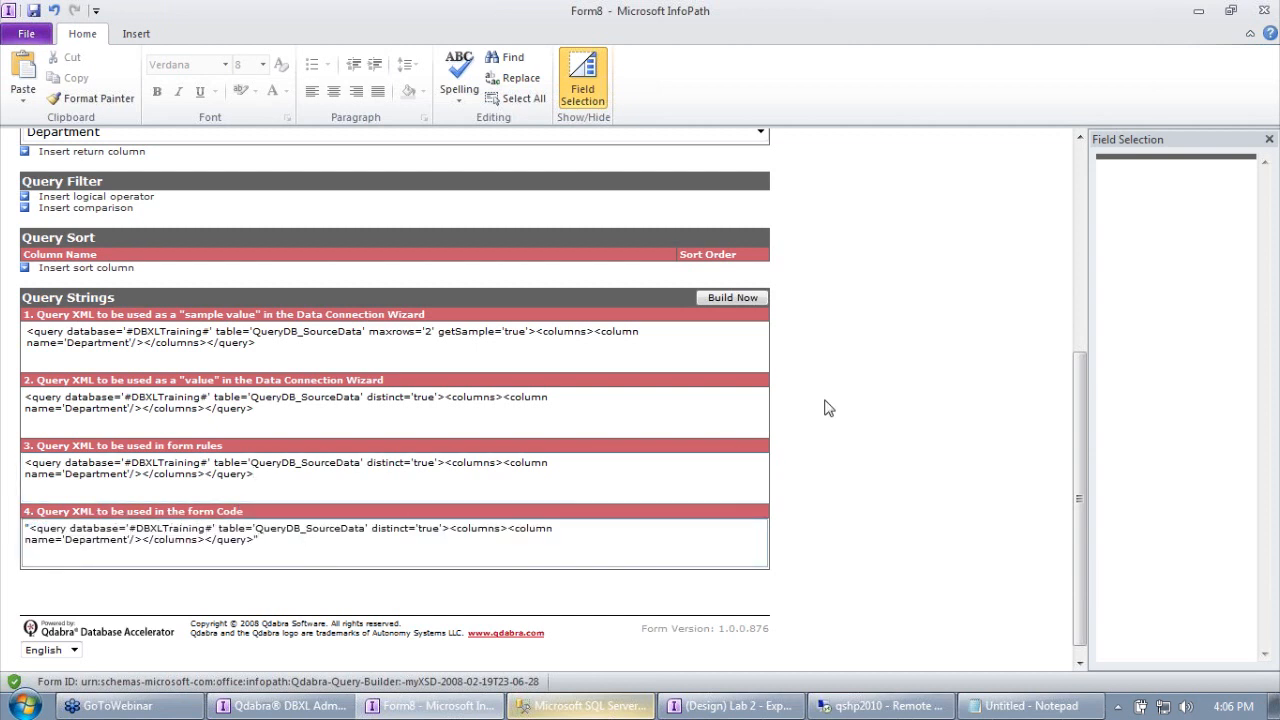
# Switch to the Lab 2 - ExpenseReport template and start a new connection that receives data from a SOAP web service.
pyautogui.click(730, 705)
pyautogui.click(461, 80)
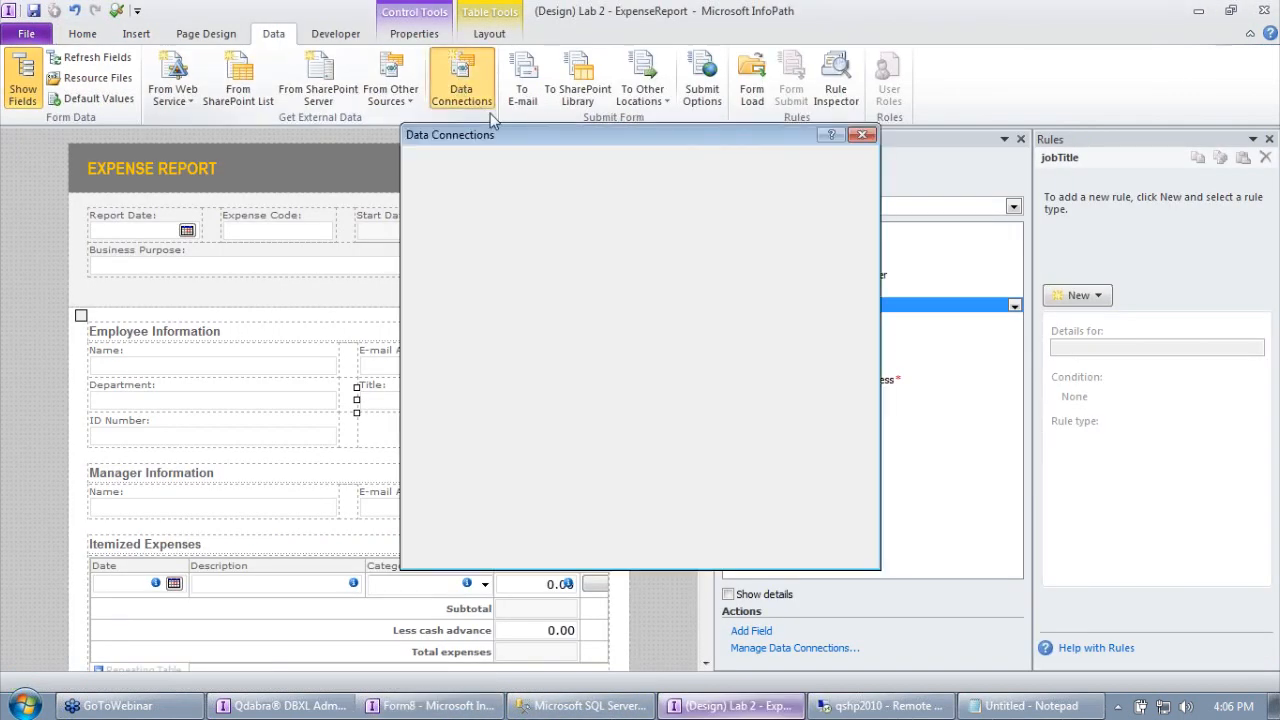
pyautogui.click(767, 180)
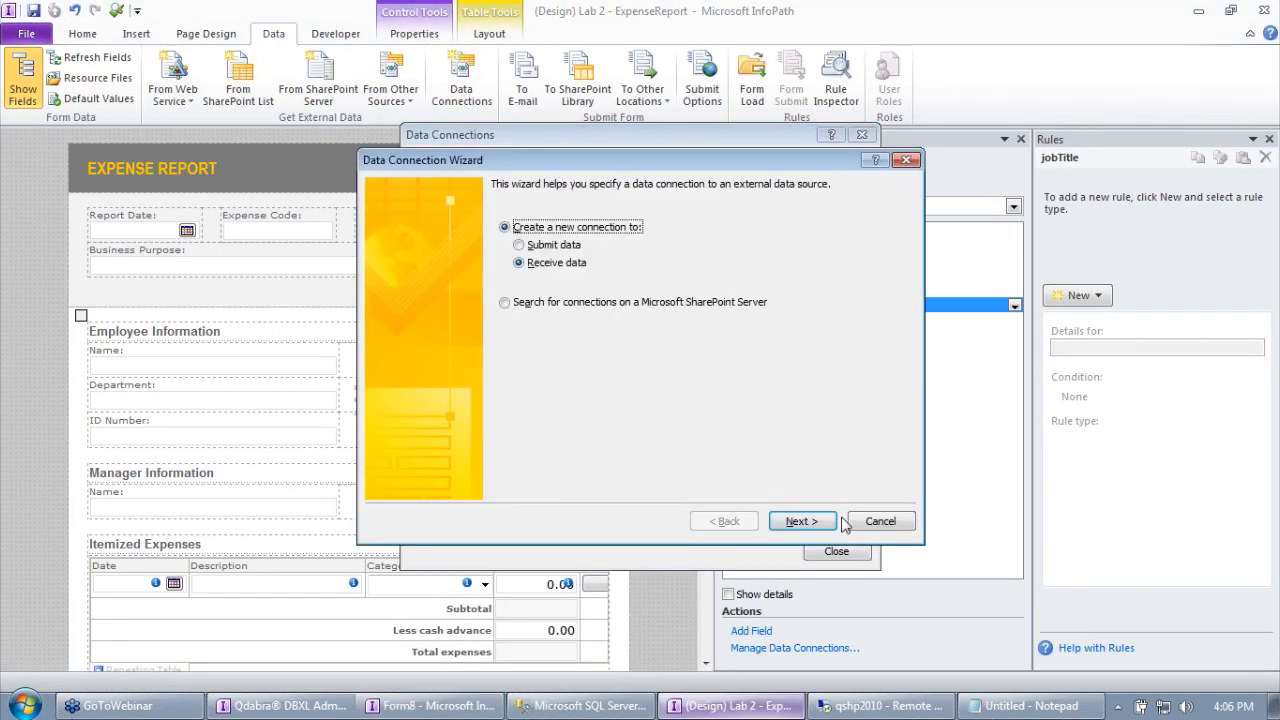
pyautogui.click(801, 521)
pyautogui.click(790, 521)
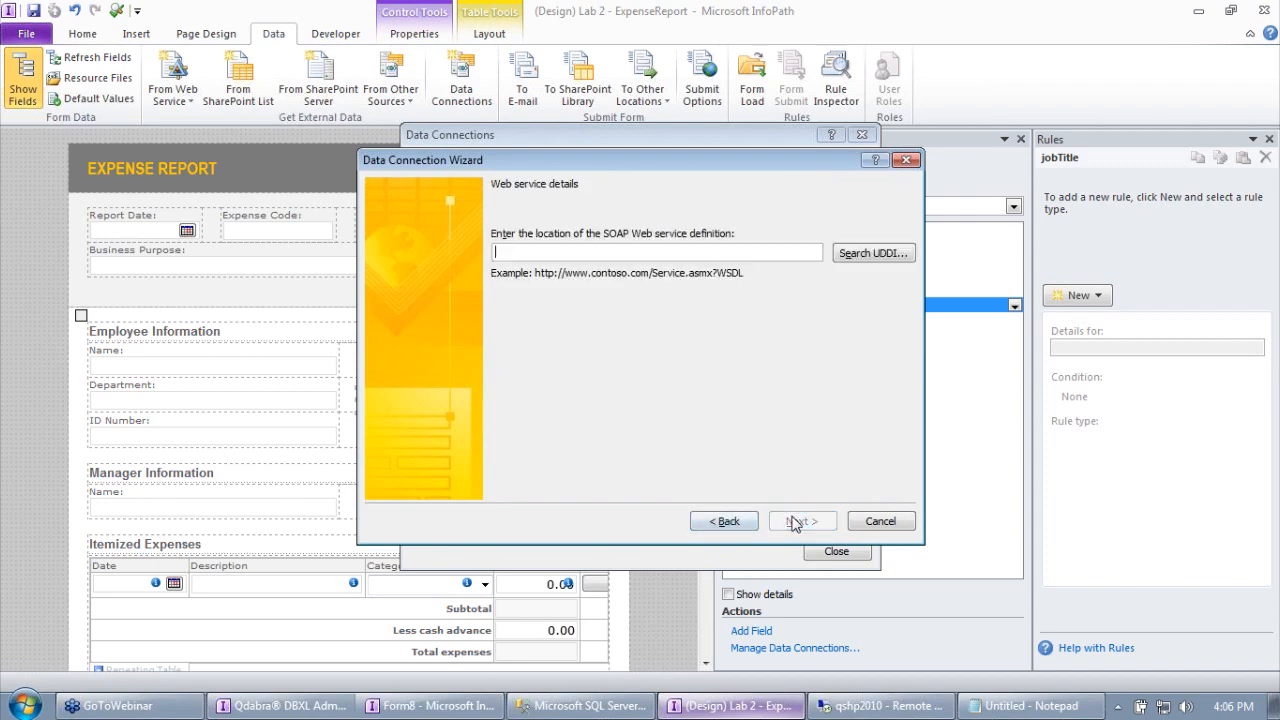
pyautogui.write('https:')
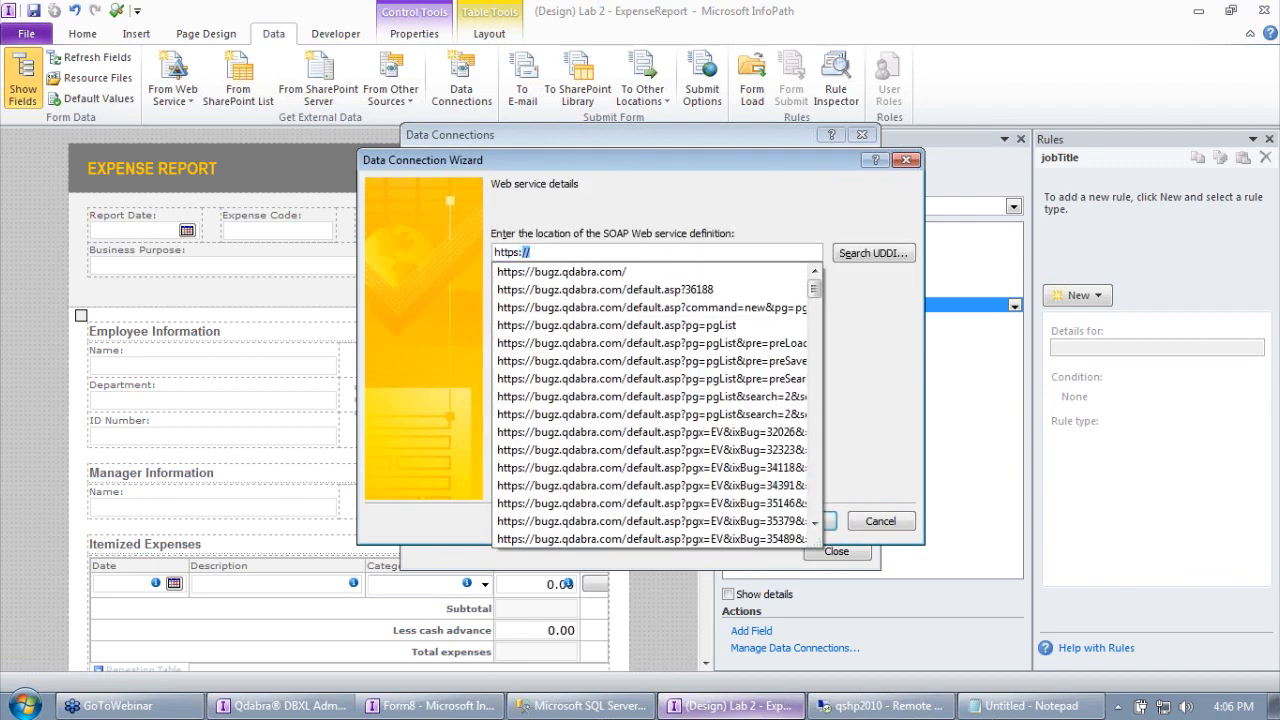
pyautogui.write('//training.formsboard.com/qdabrawebservice/')
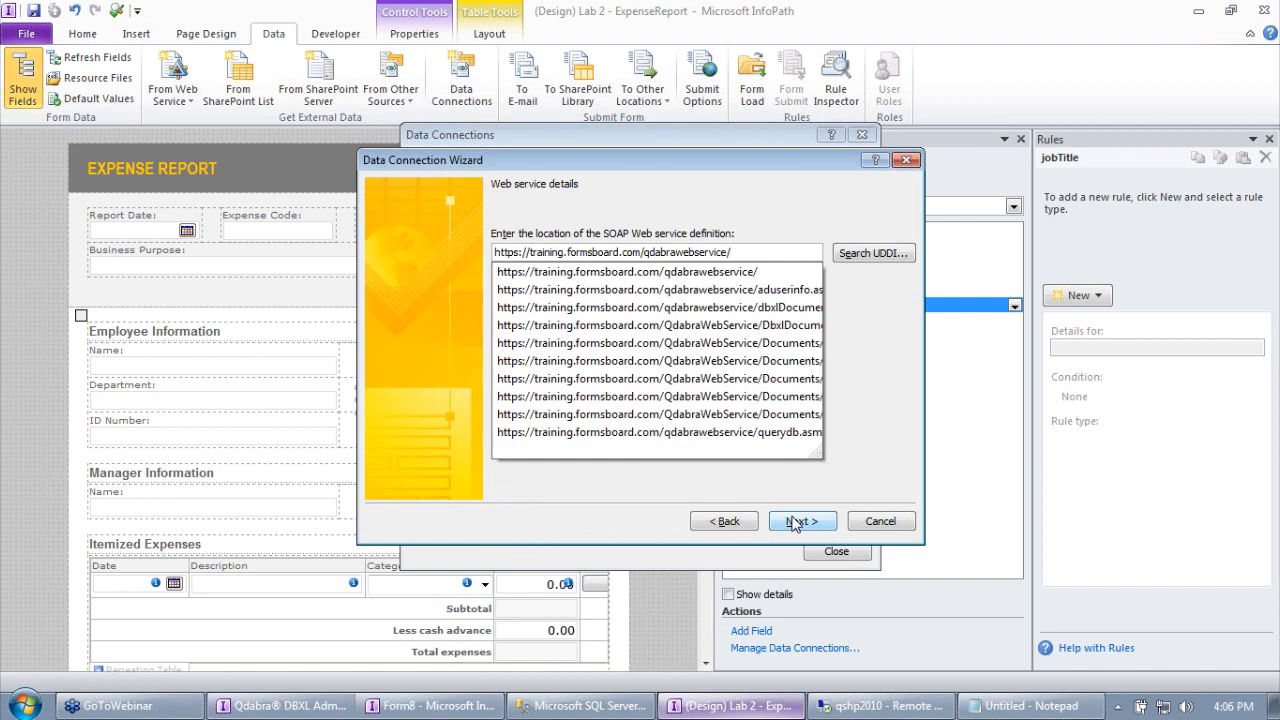
pyautogui.write('querydb.asmx')
pyautogui.press('Return')
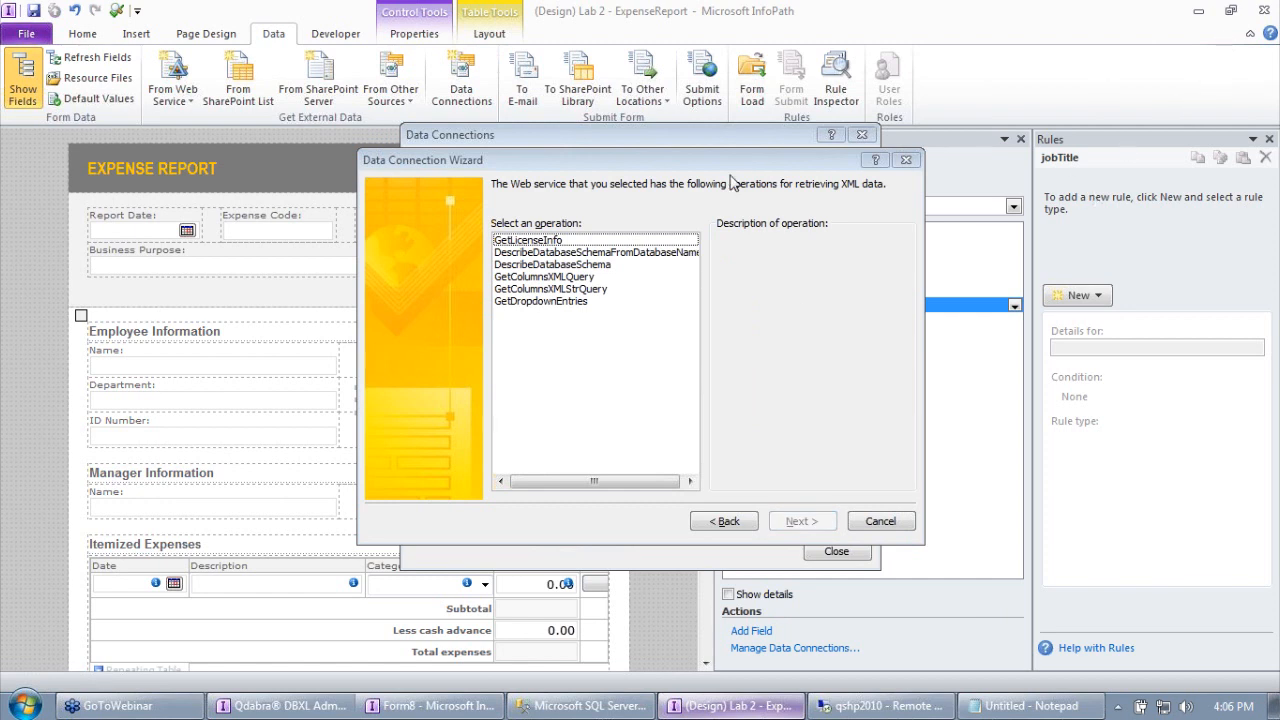
pyautogui.click(585, 289)
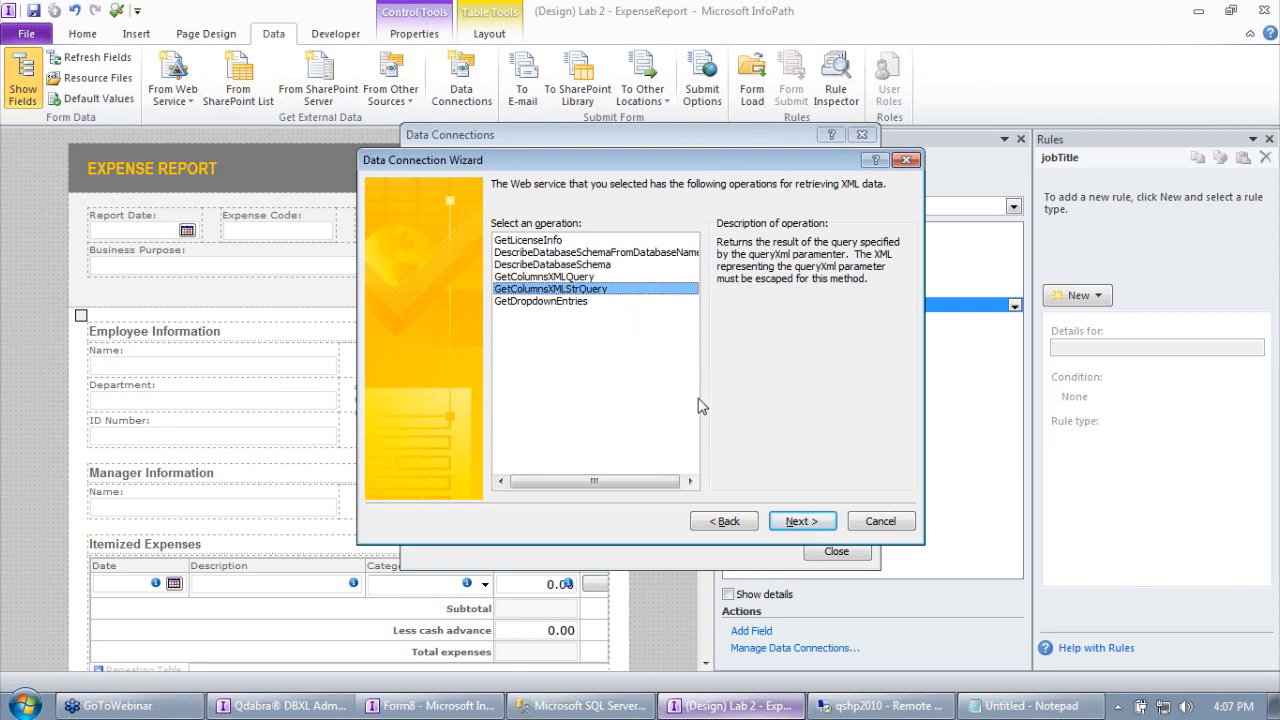
pyautogui.click(806, 521)
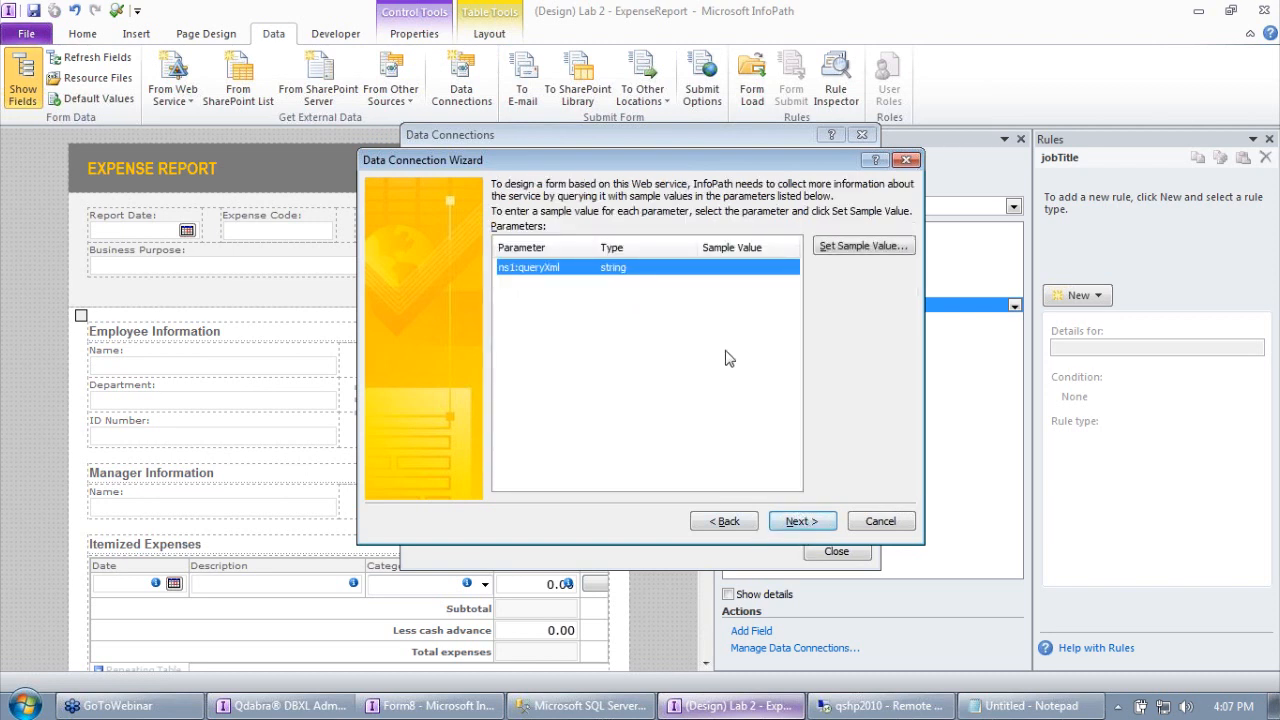
# Set the sample value of the queryXml parameter to the maxrows='2' getSample='true' query from Notepad and continue to the parameter values.
pyautogui.doubleClick(596, 247)
pyautogui.doubleClick(663, 247)
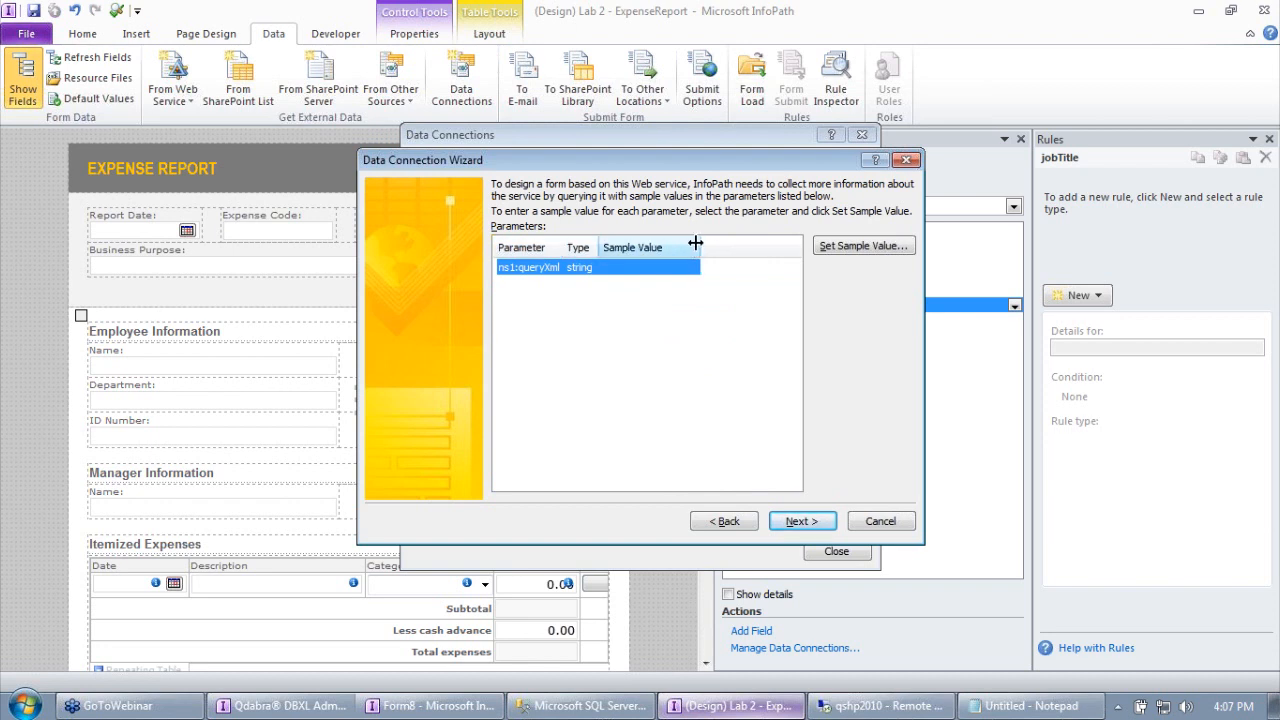
pyautogui.click(1022, 706)
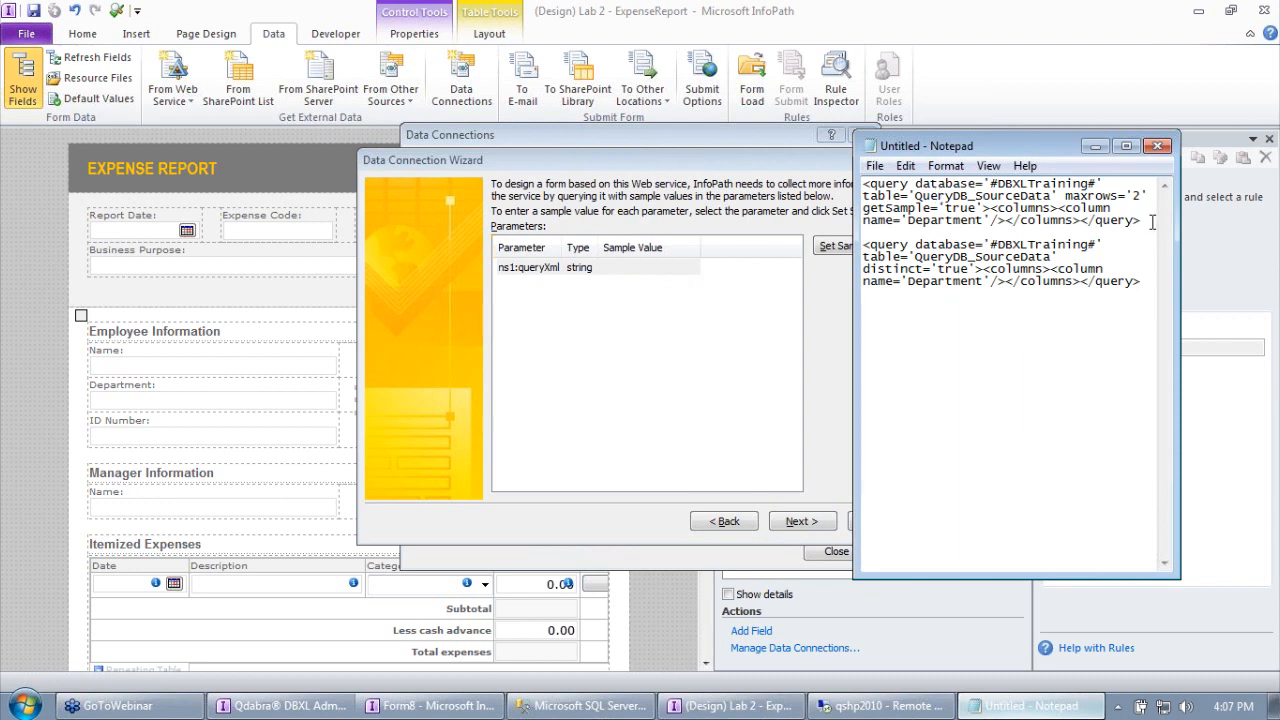
pyautogui.moveTo(998, 133); pyautogui.dragTo(1123, 273)
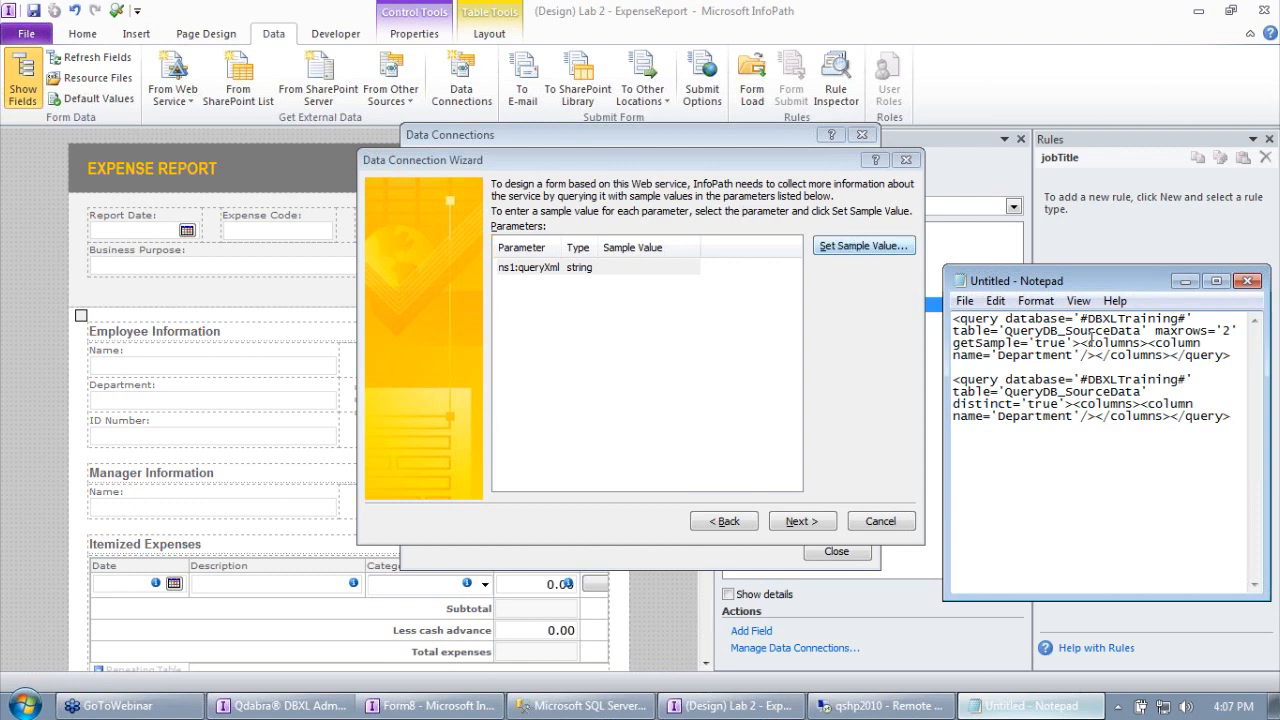
pyautogui.moveTo(1238, 355); pyautogui.dragTo(953, 318)
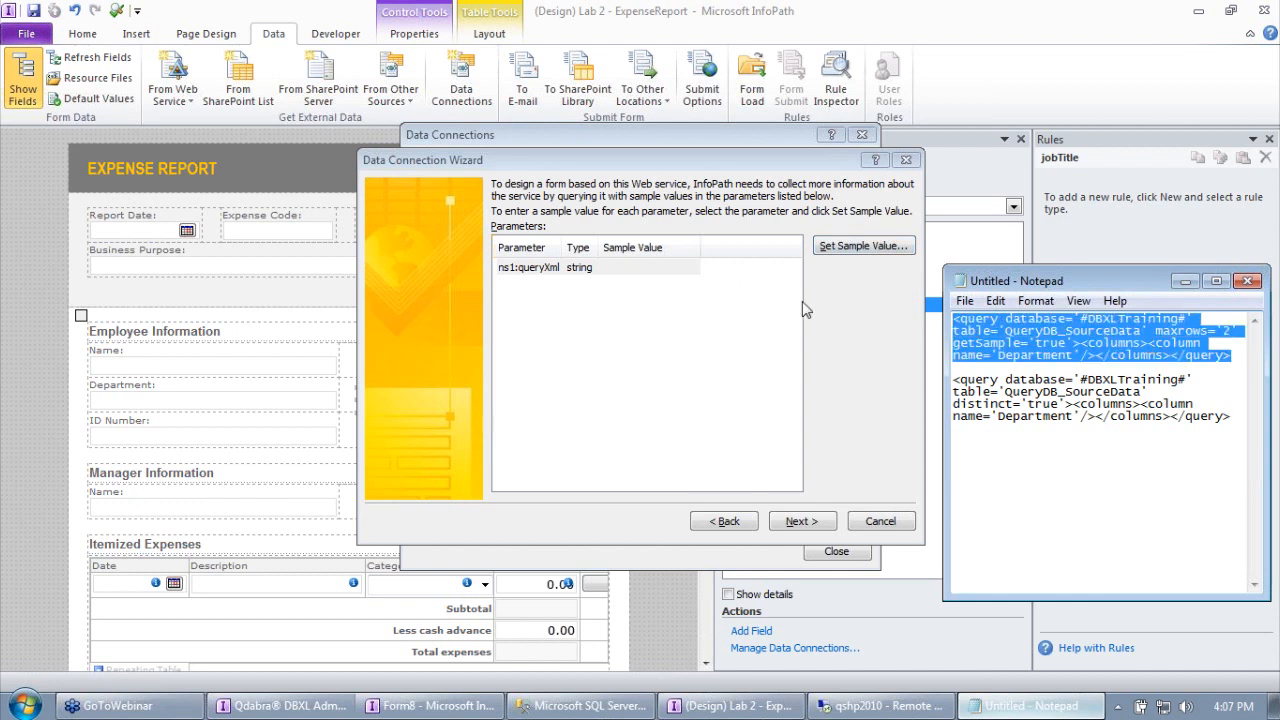
pyautogui.click(670, 268)
pyautogui.doubleClick(670, 268)
pyautogui.hotkey('ctrl', 'v')
pyautogui.click(653, 395)
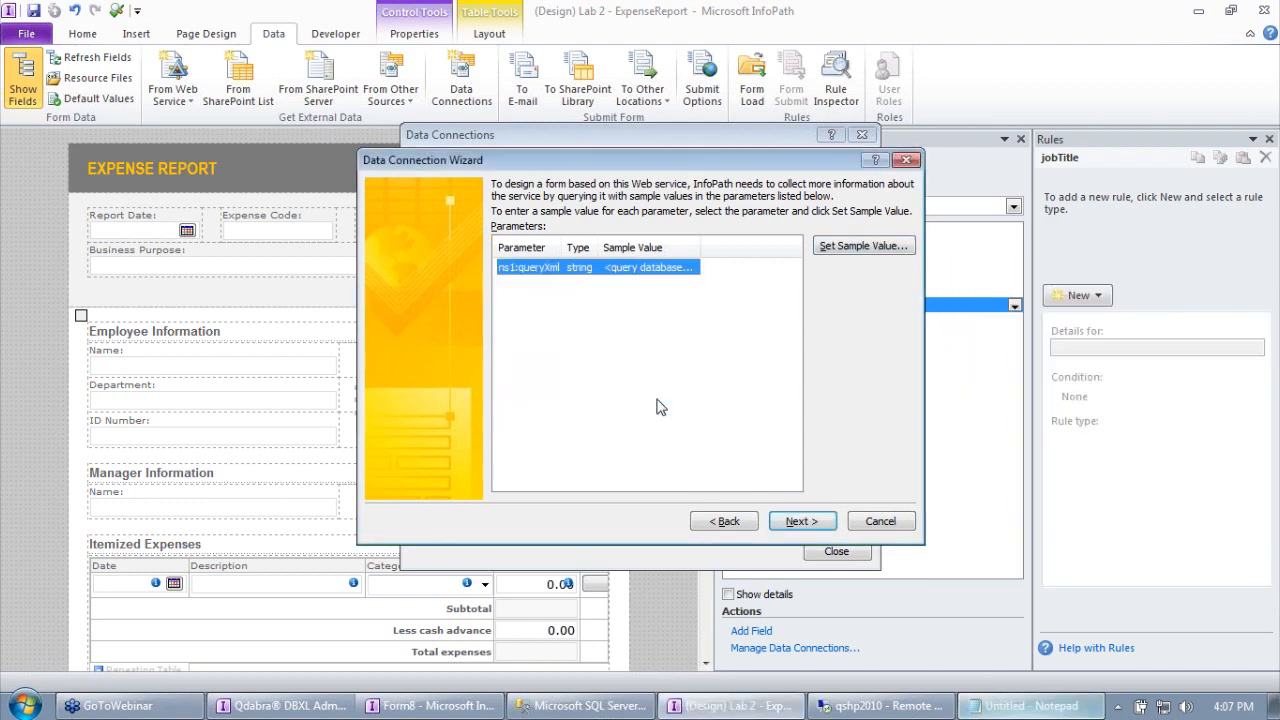
pyautogui.click(801, 521)
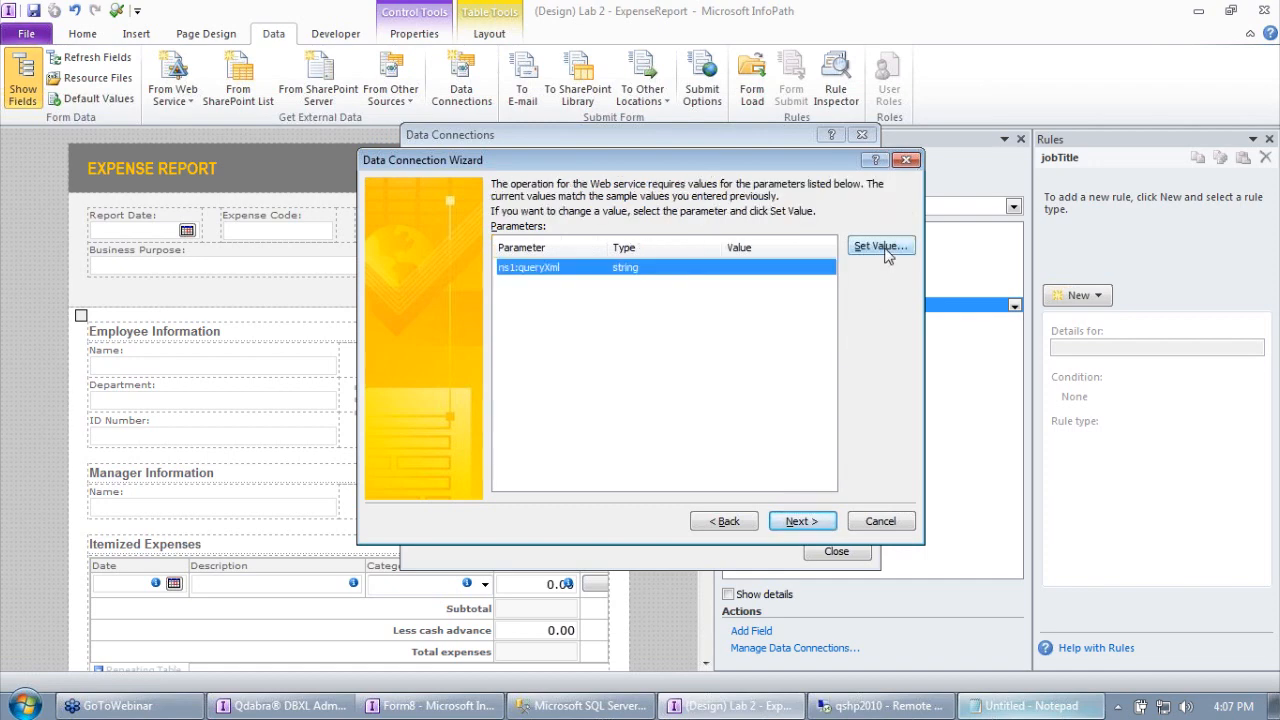
# Set the actual value of the queryXml parameter to the distinct='true' Department query from Notepad.
pyautogui.hotkey('alt', 'Tab')
pyautogui.moveTo(957, 381)
pyautogui.mouseDown()
pyautogui.moveTo(1185, 400)
pyautogui.moveTo(1130, 415)
pyautogui.moveTo(940, 382)
pyautogui.mouseUp()
pyautogui.hotkey('ctrl', 'c')
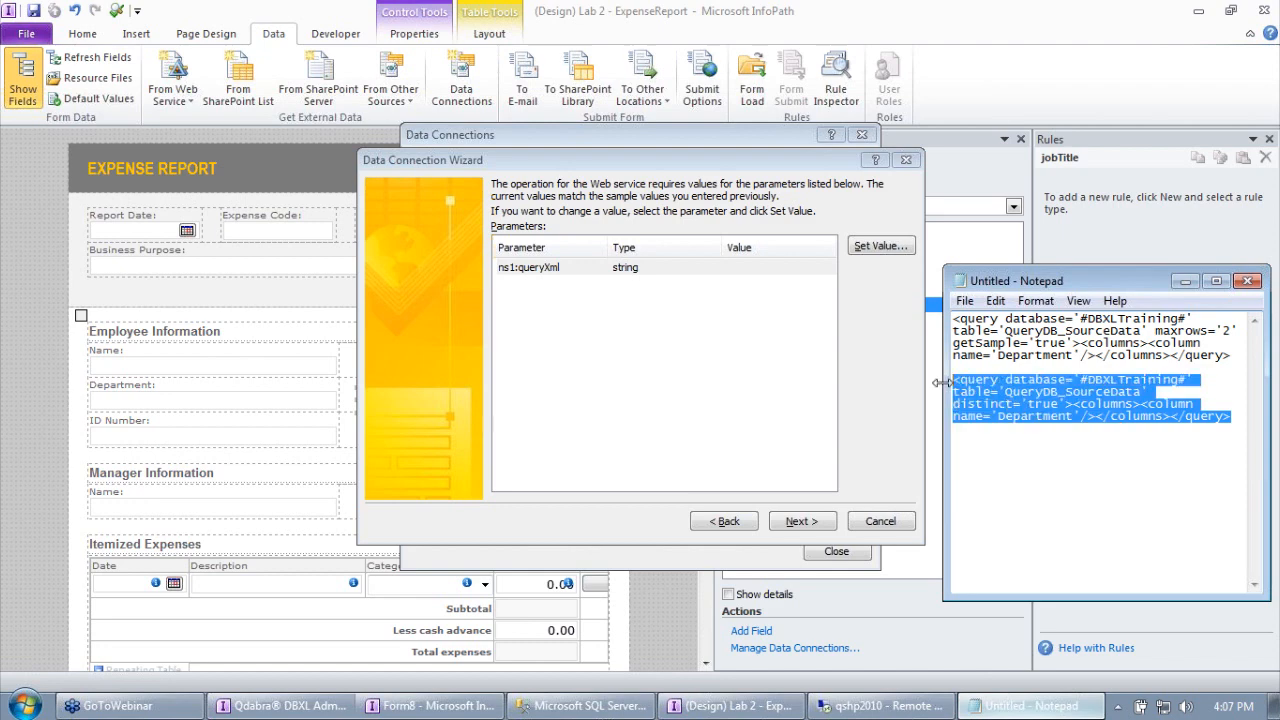
pyautogui.doubleClick(760, 267)
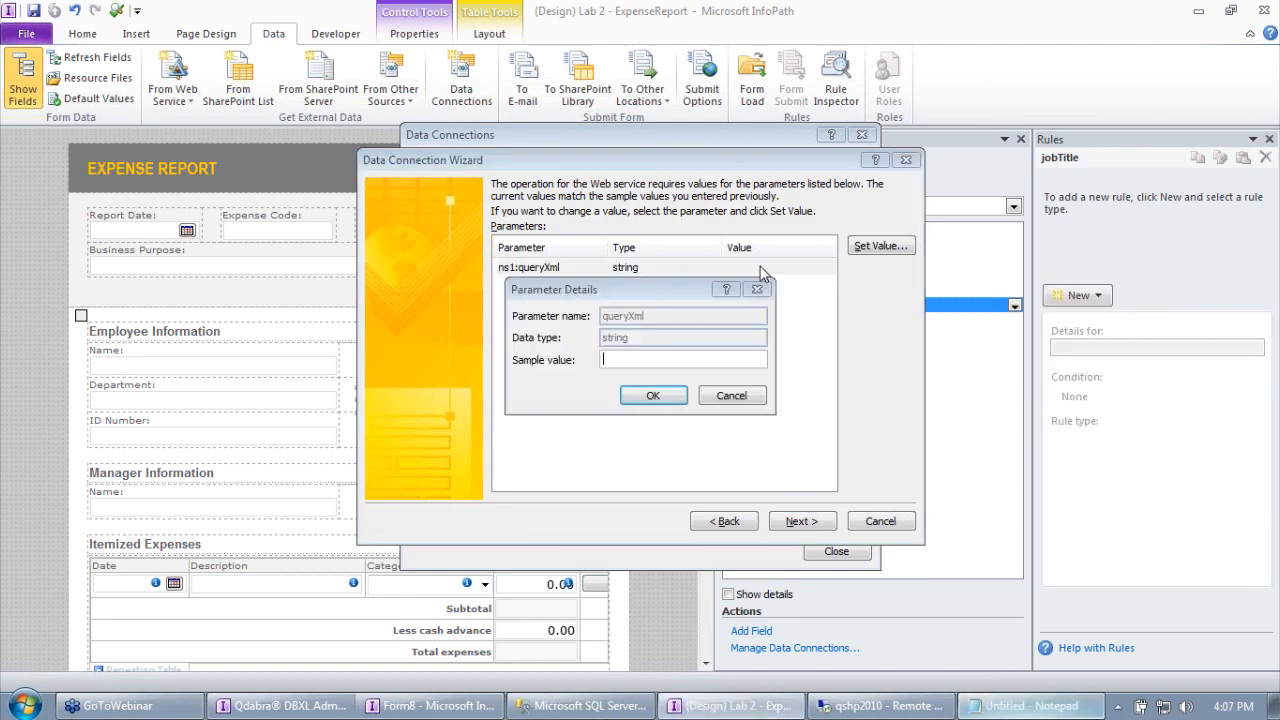
pyautogui.hotkey('ctrl', 'v')
pyautogui.click(672, 395)
# Bring up Notepad and widen its window so each query fits on one line for comparison.
pyautogui.hotkey('alt', 'Tab')
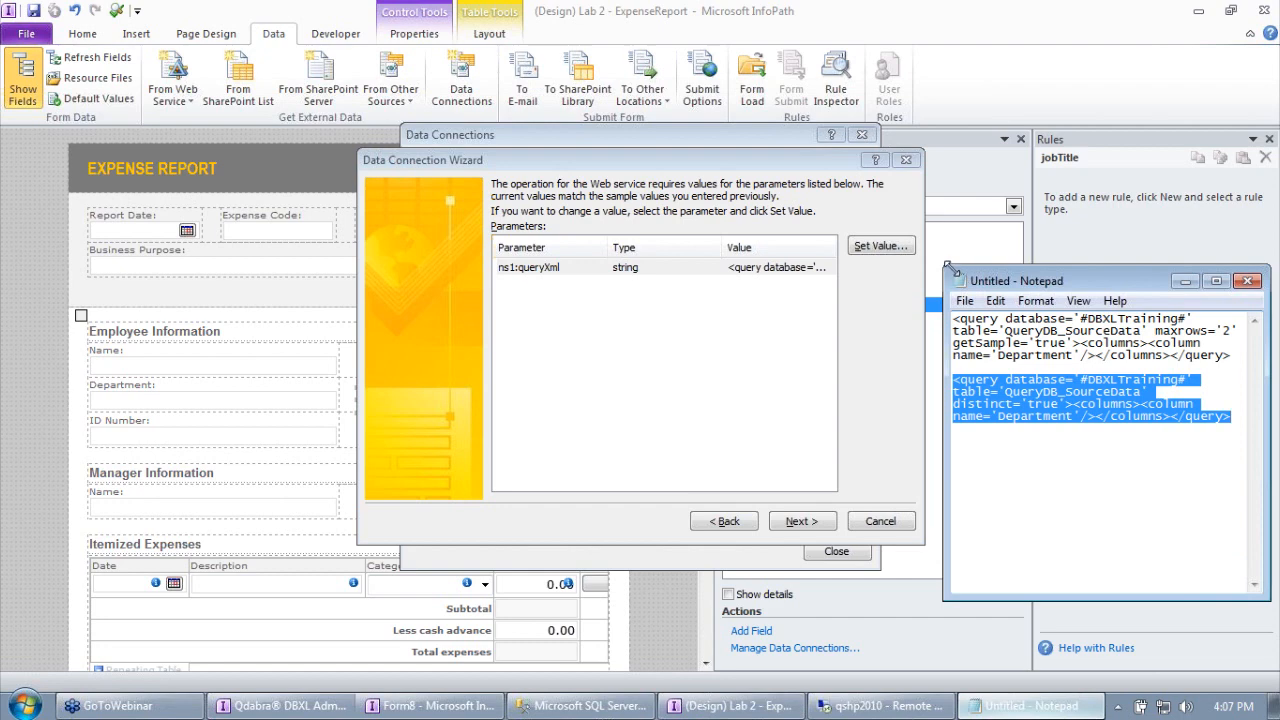
pyautogui.moveTo(947, 266); pyautogui.dragTo(10, 358)
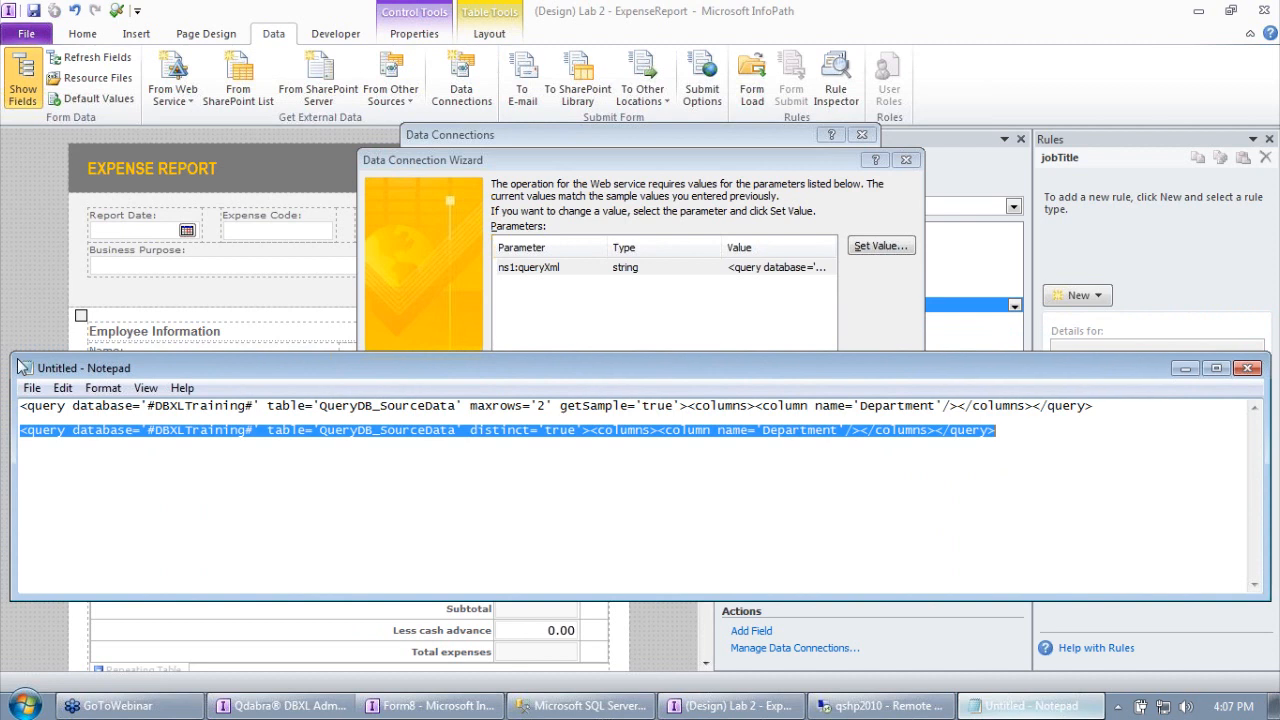
# Remove the blank line between the two Notepad queries, highlight the sample query's maxrows='2' and getSample='true' attributes for comparison, and minimize Notepad.
pyautogui.press('Left')
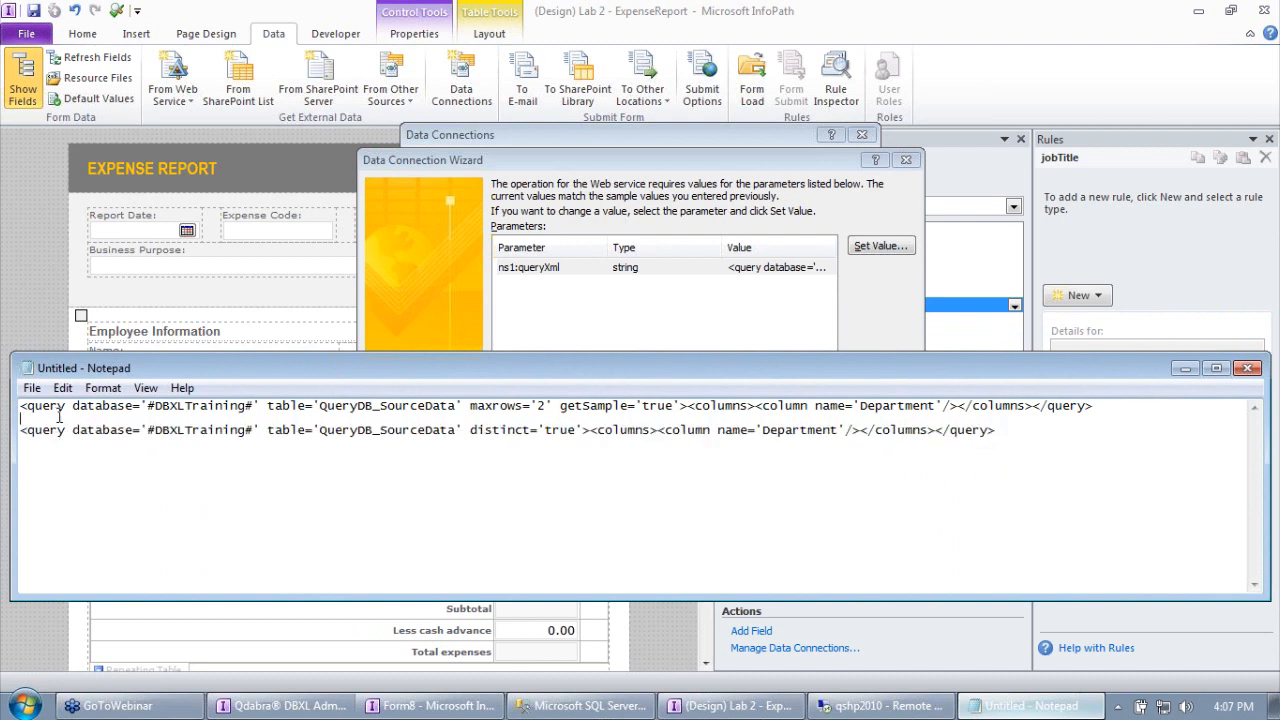
pyautogui.press('Delete')
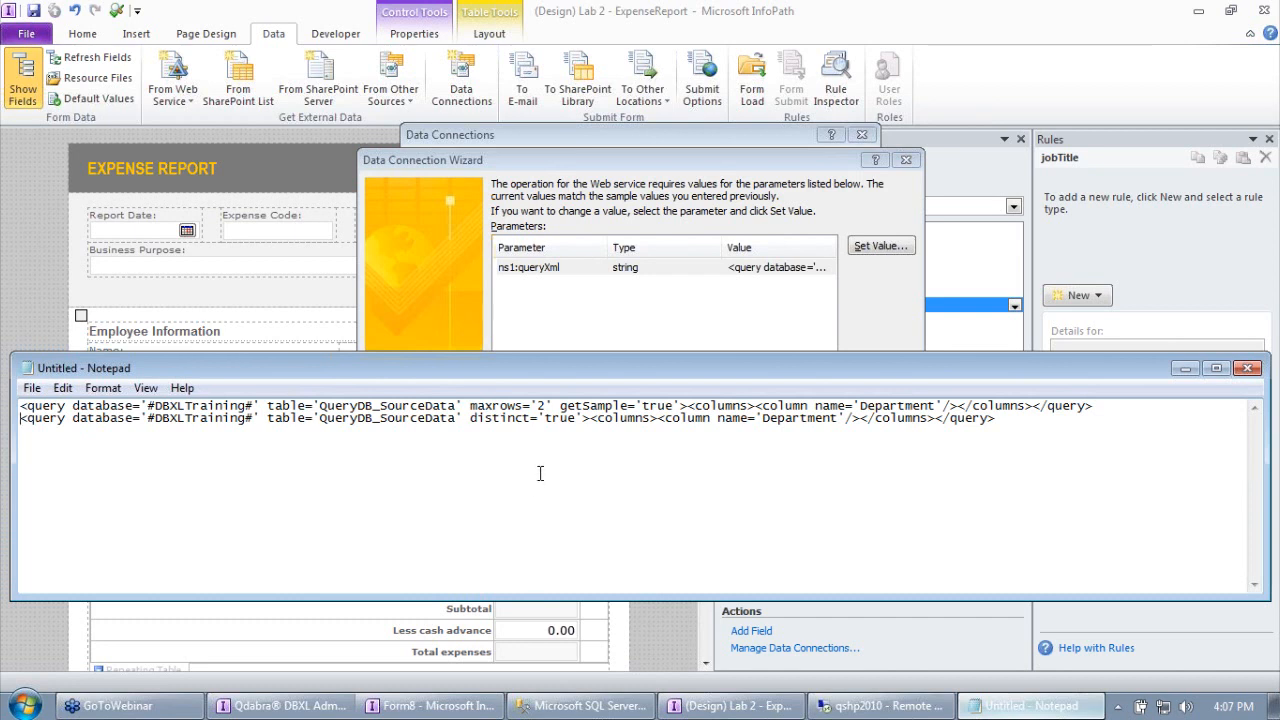
pyautogui.moveTo(470, 406); pyautogui.dragTo(680, 406)
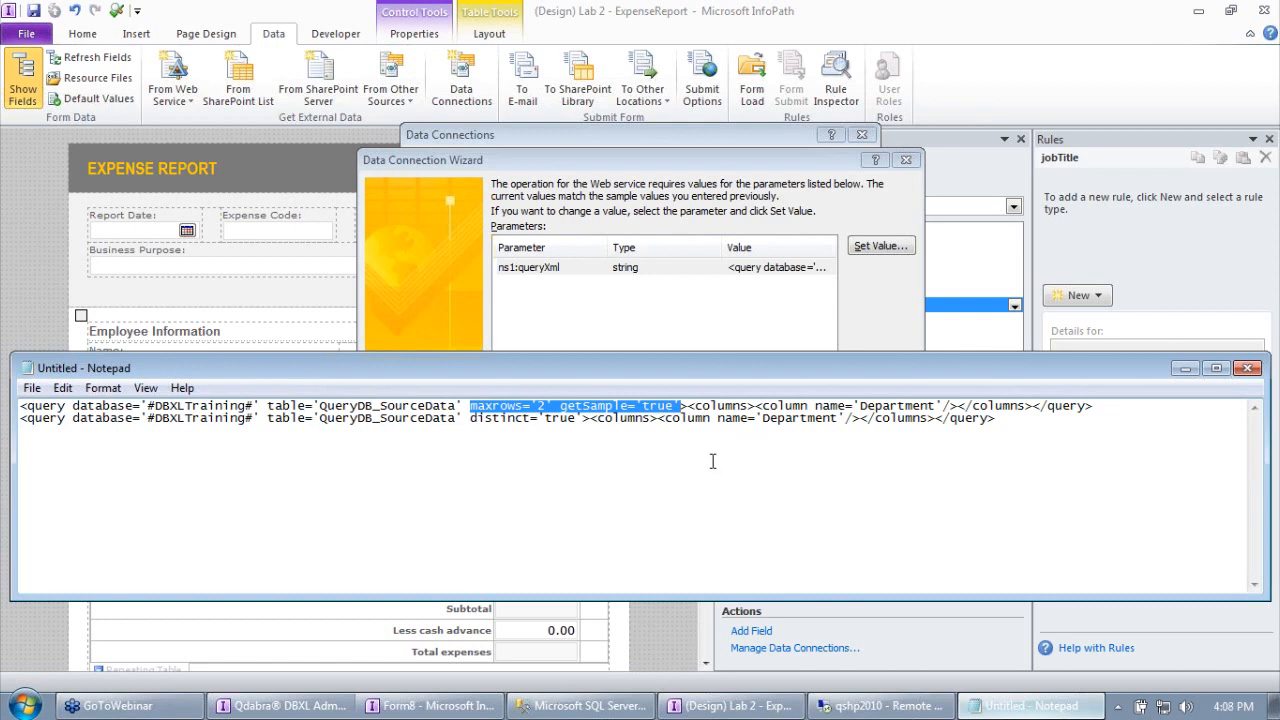
pyautogui.moveTo(470, 406); pyautogui.dragTo(558, 406)
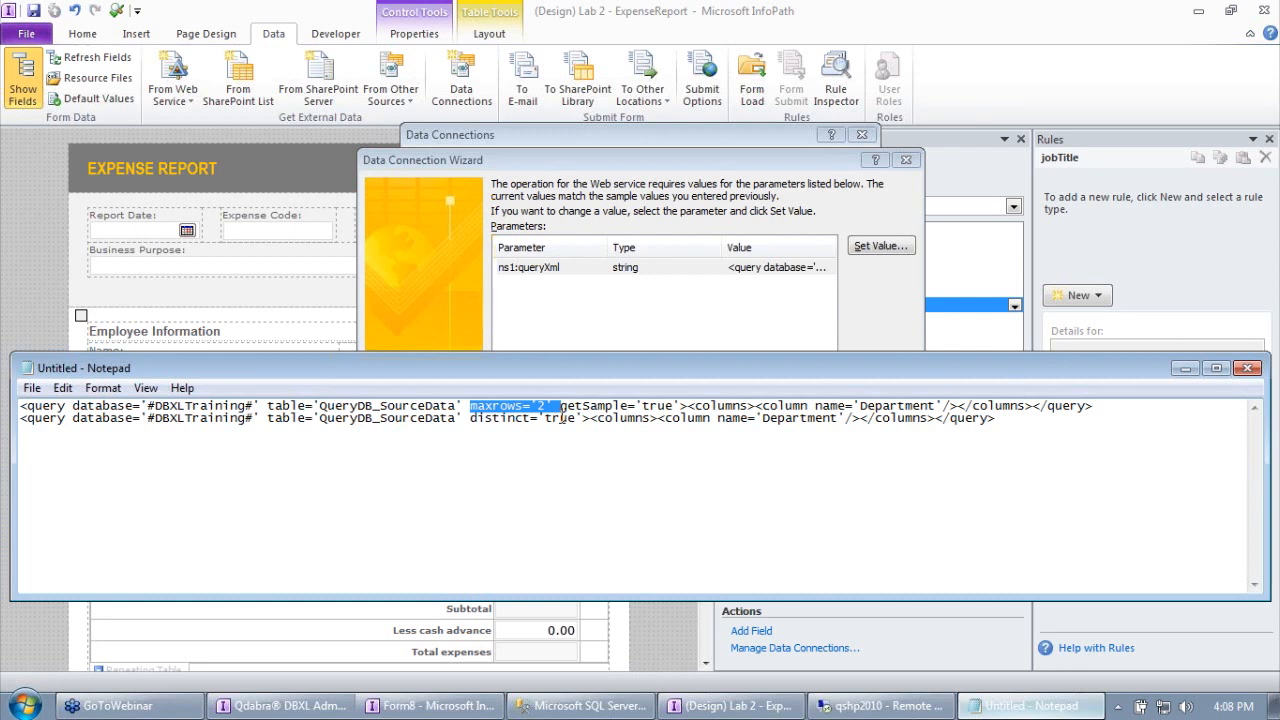
pyautogui.moveTo(471, 405); pyautogui.dragTo(682, 406)
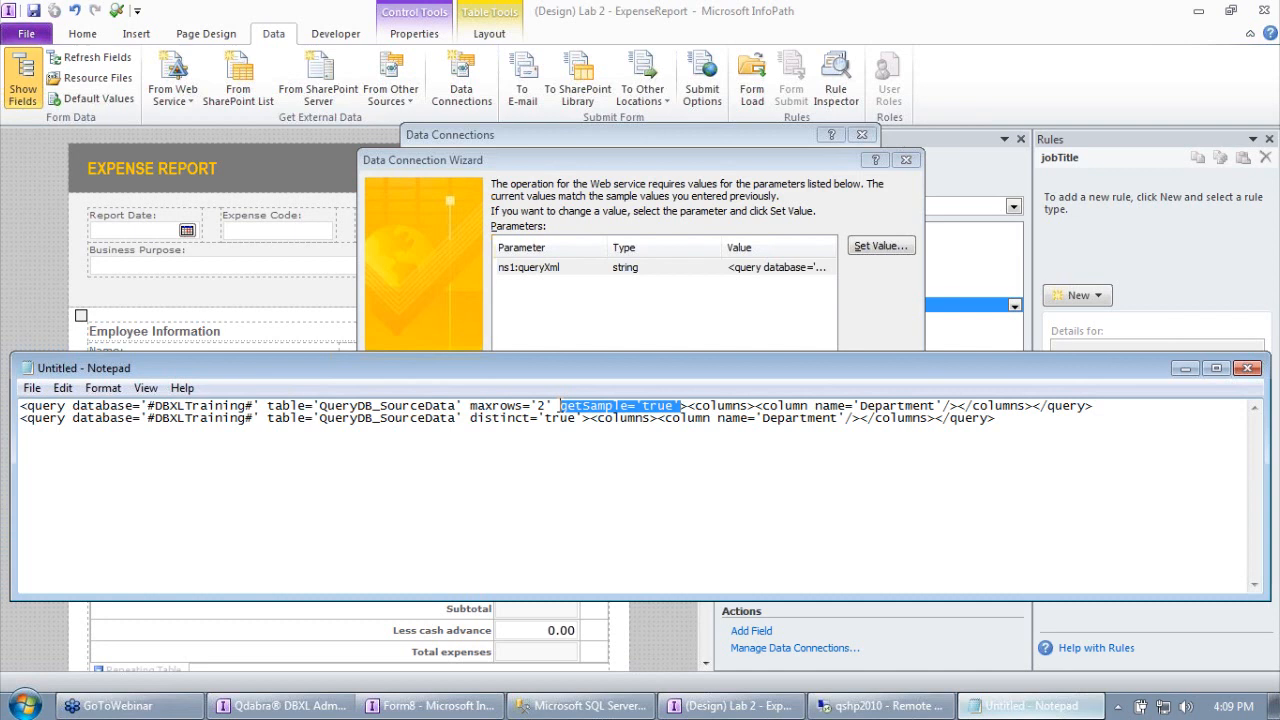
pyautogui.click(1183, 370)
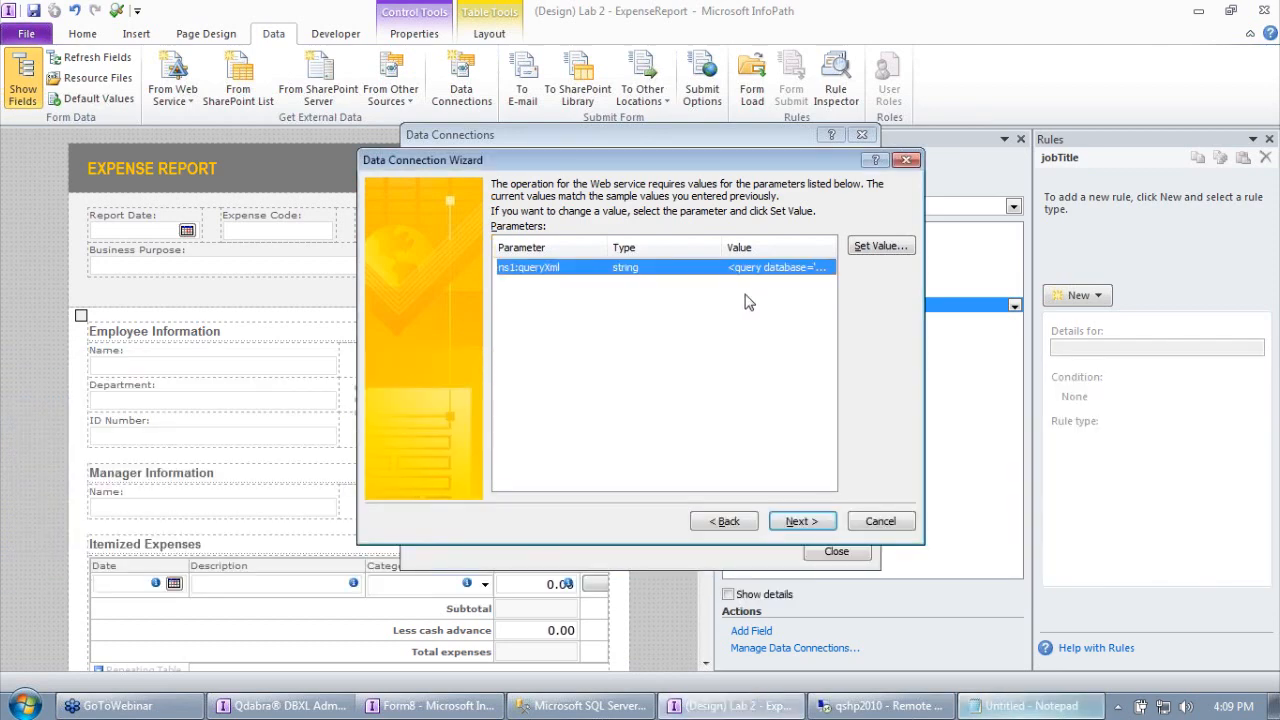
# Finish the data connection as Query Departments, without storing a copy of the data or retrieving it automatically on opening, and close the connections list.
pyautogui.click(800, 521)
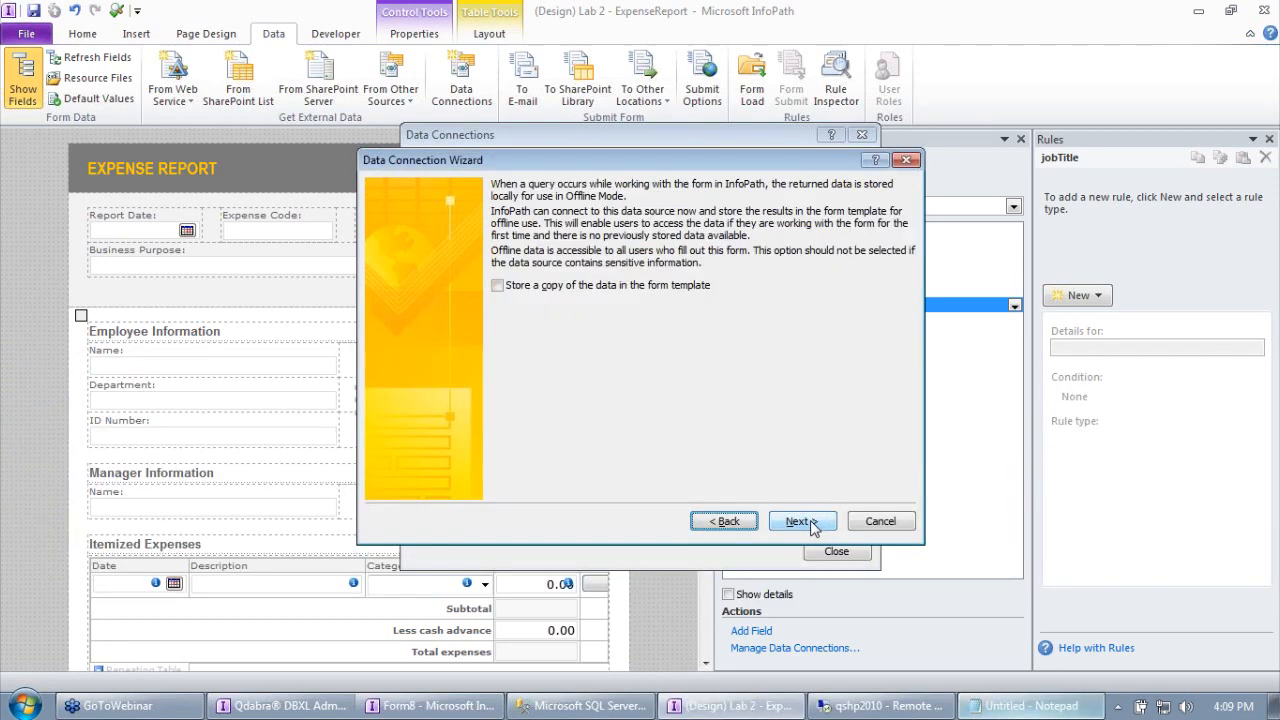
pyautogui.click(803, 521)
pyautogui.click(567, 290)
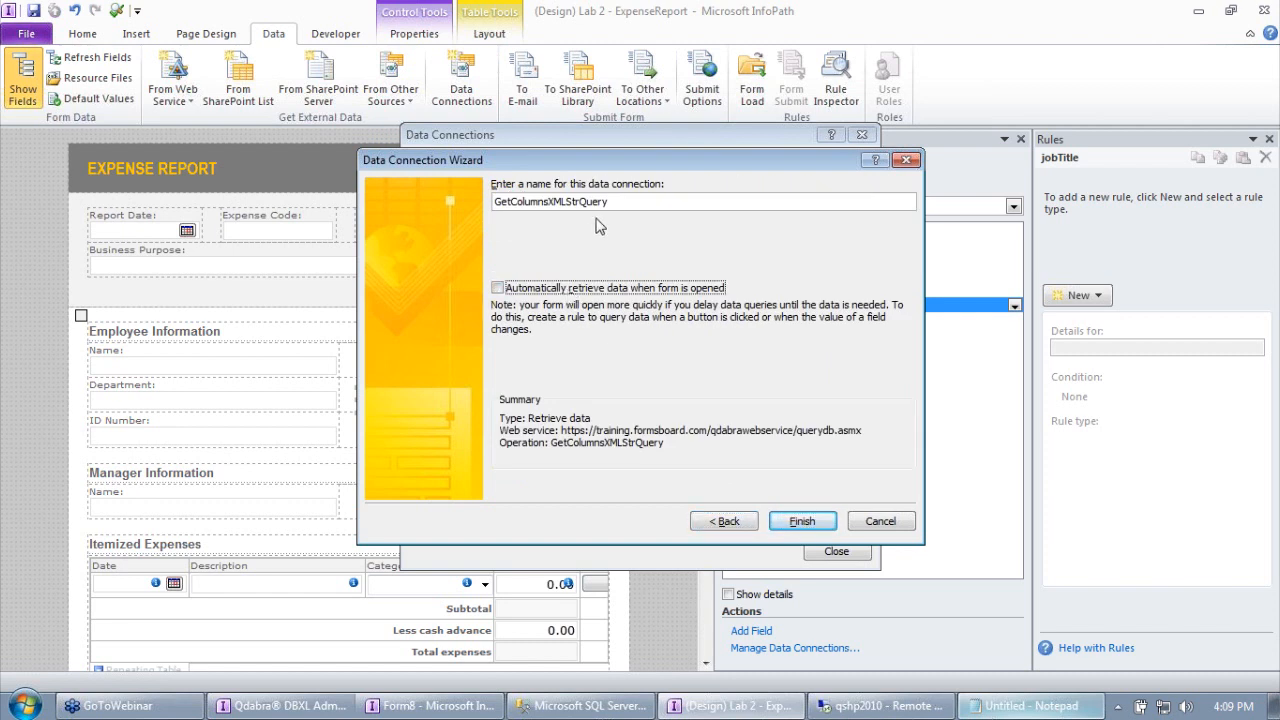
pyautogui.hotkey('shift', 'Tab')
pyautogui.write('Ge')
pyautogui.press('BackSpace')
pyautogui.write('Query Departments')
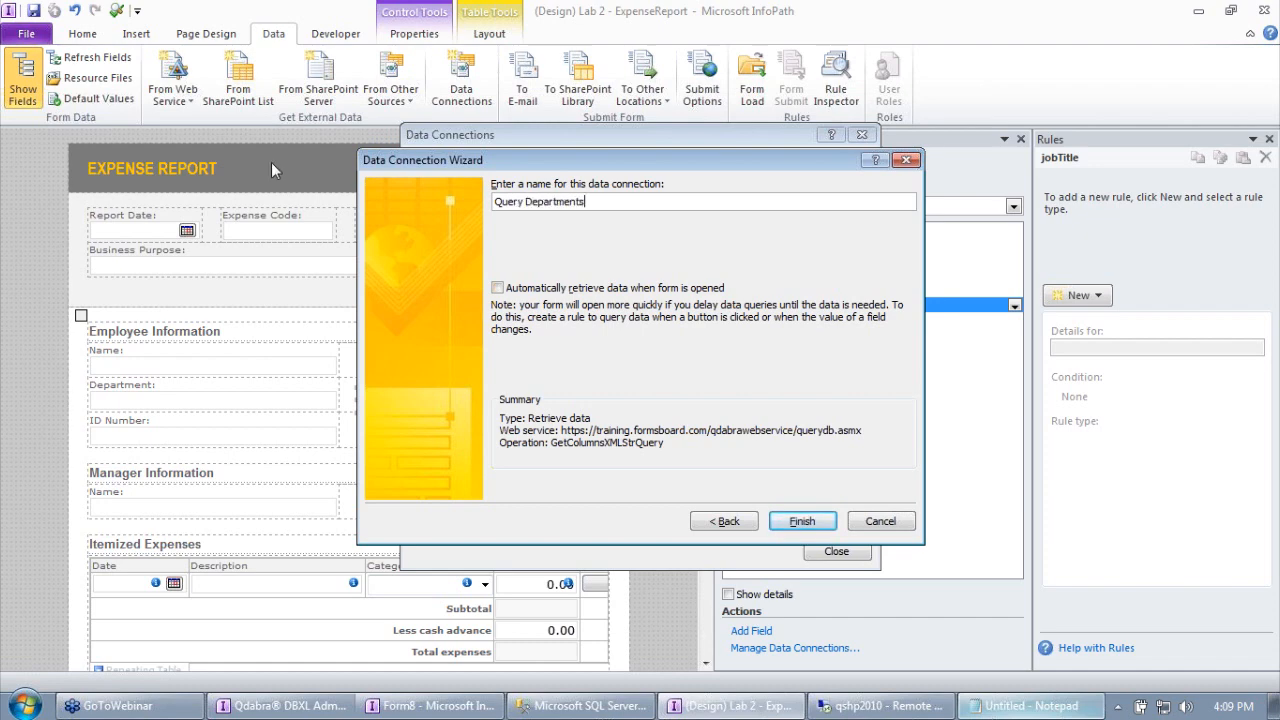
pyautogui.click(792, 522)
pyautogui.click(808, 550)
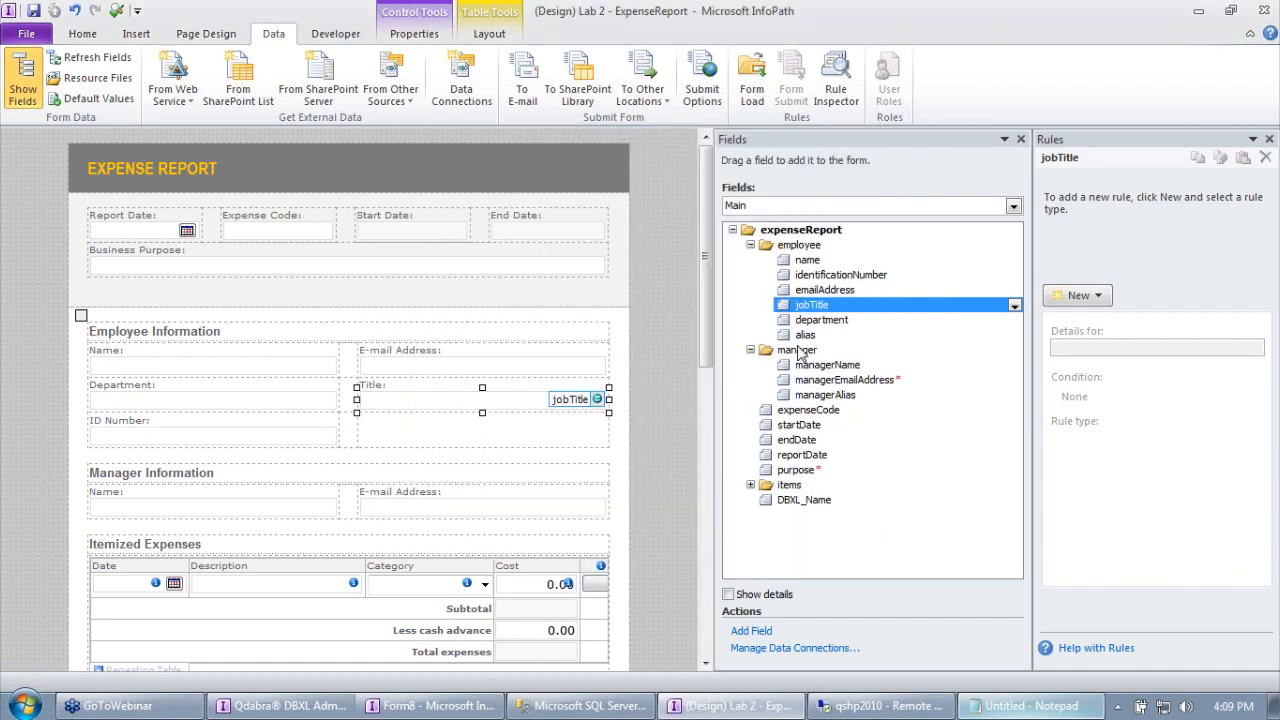
# Add a new action rule named Get Departments to the Form Load rules.
pyautogui.click(754, 66)
pyautogui.click(1077, 295)
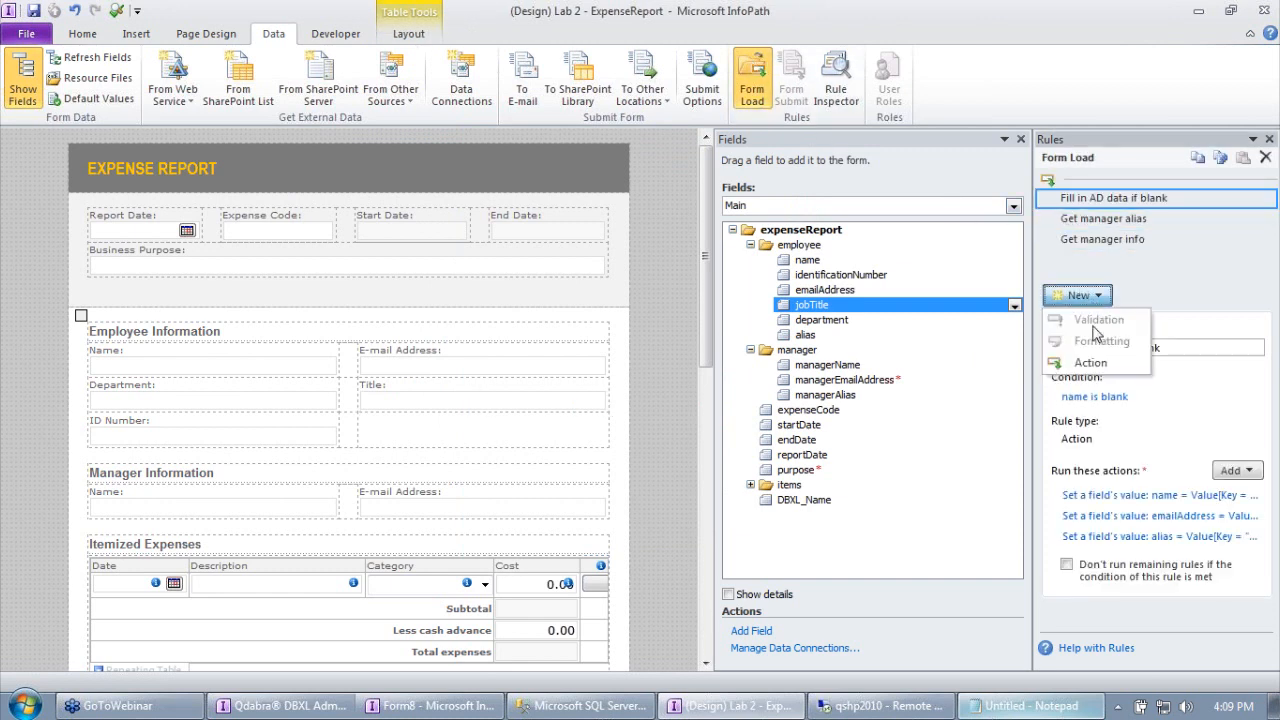
pyautogui.click(1095, 366)
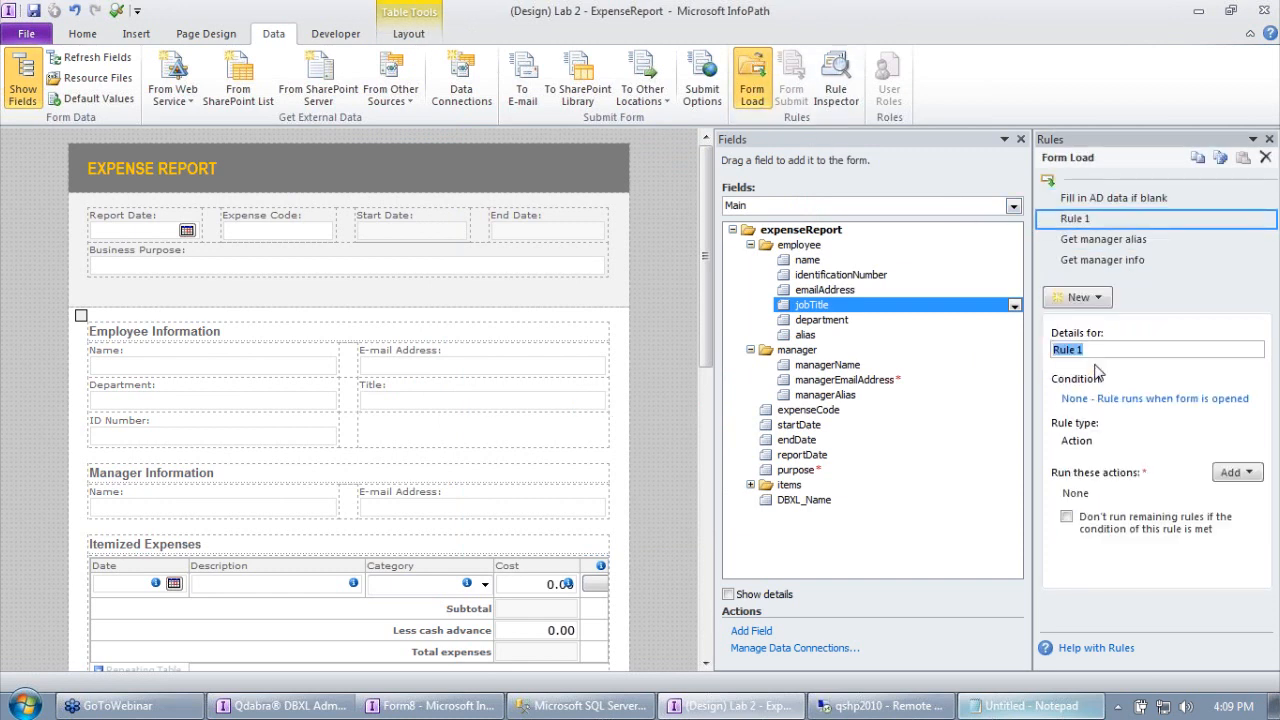
pyautogui.write('Get Departments')
pyautogui.press('Tab')
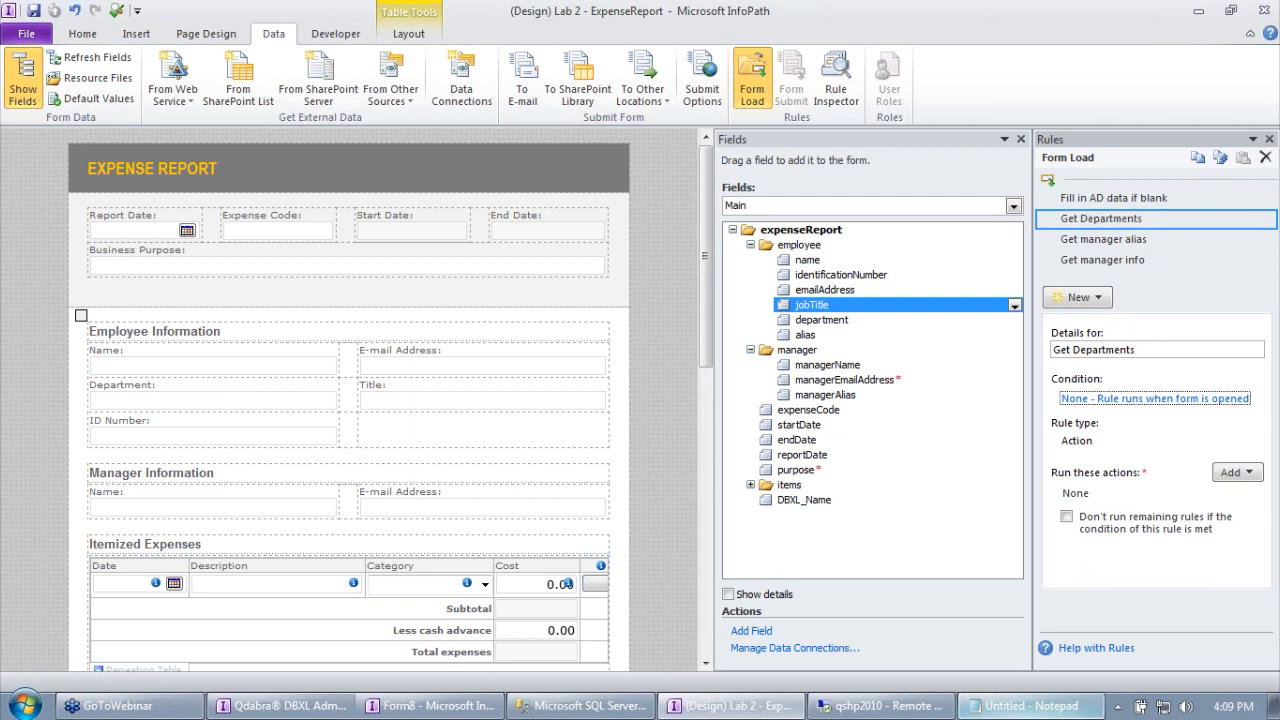
# Move the Get Departments rule down to the end of the Form Load rules, below Get manager info.
pyautogui.rightClick(1082, 222)
pyautogui.click(1152, 312)
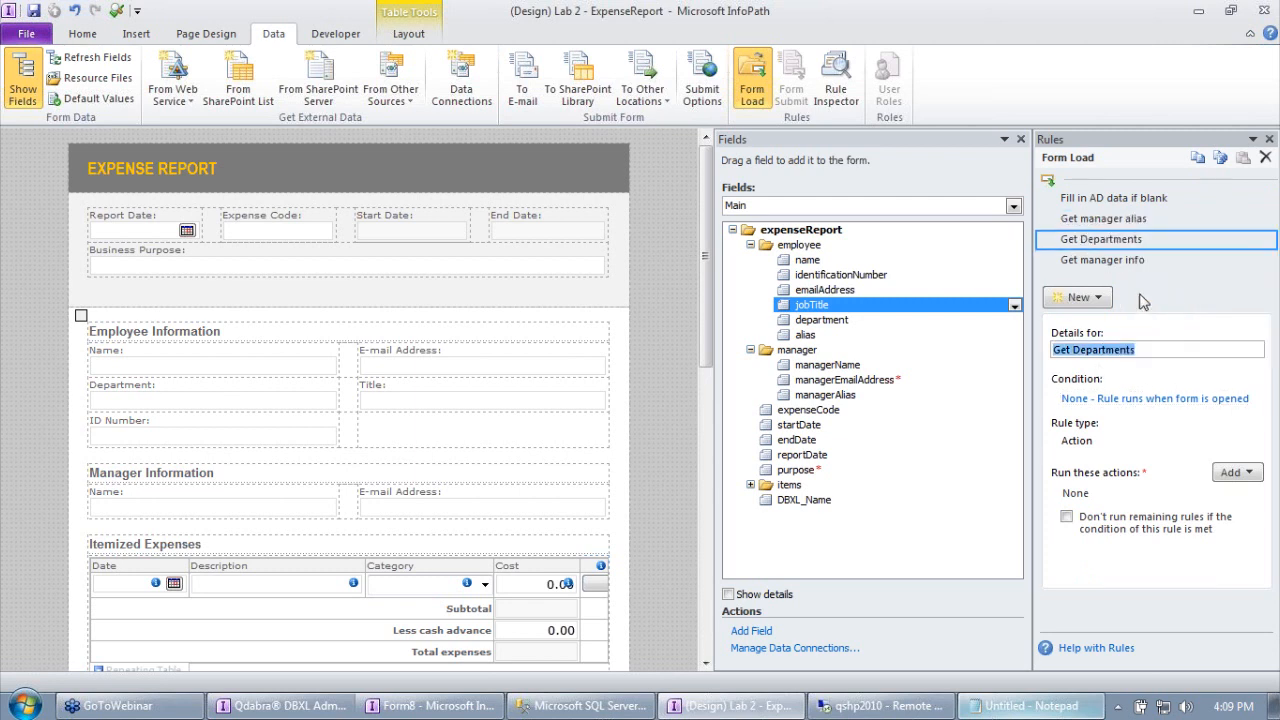
pyautogui.rightClick(1108, 242)
pyautogui.click(1175, 328)
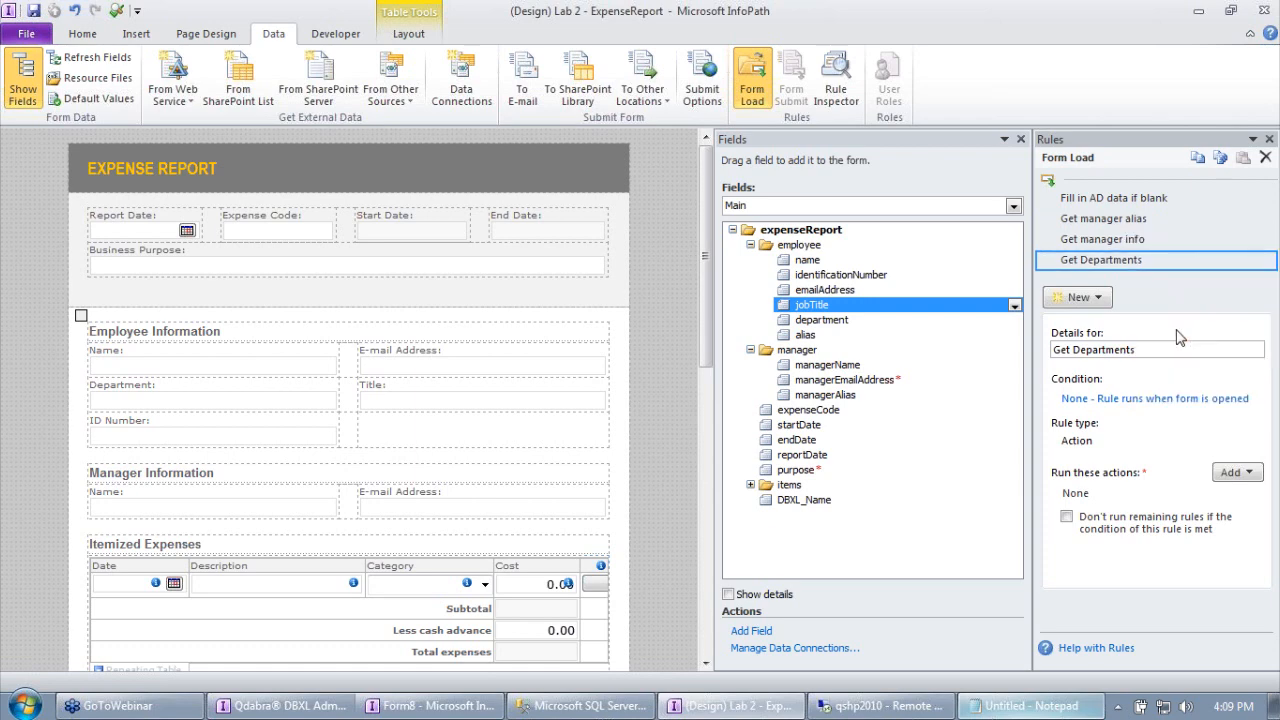
# Review the details of the Query Departments connection in the form's data connections.
pyautogui.click(458, 100)
pyautogui.click(470, 227)
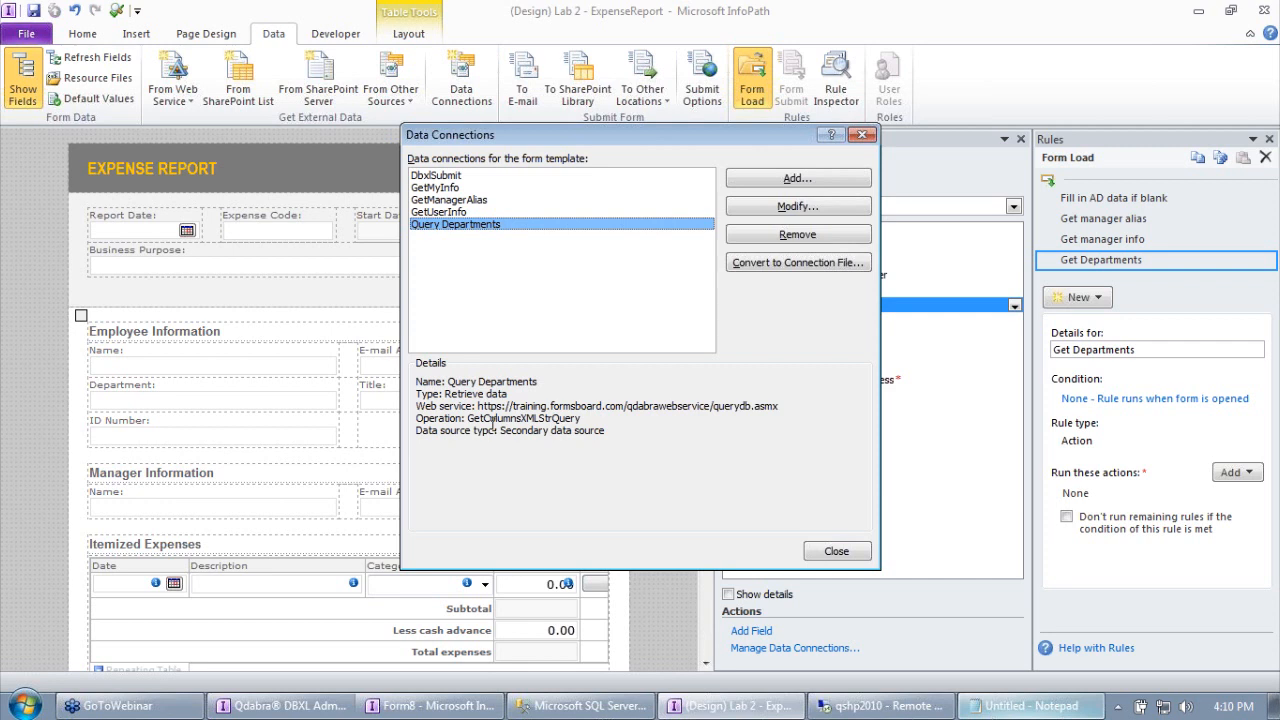
pyautogui.click(834, 554)
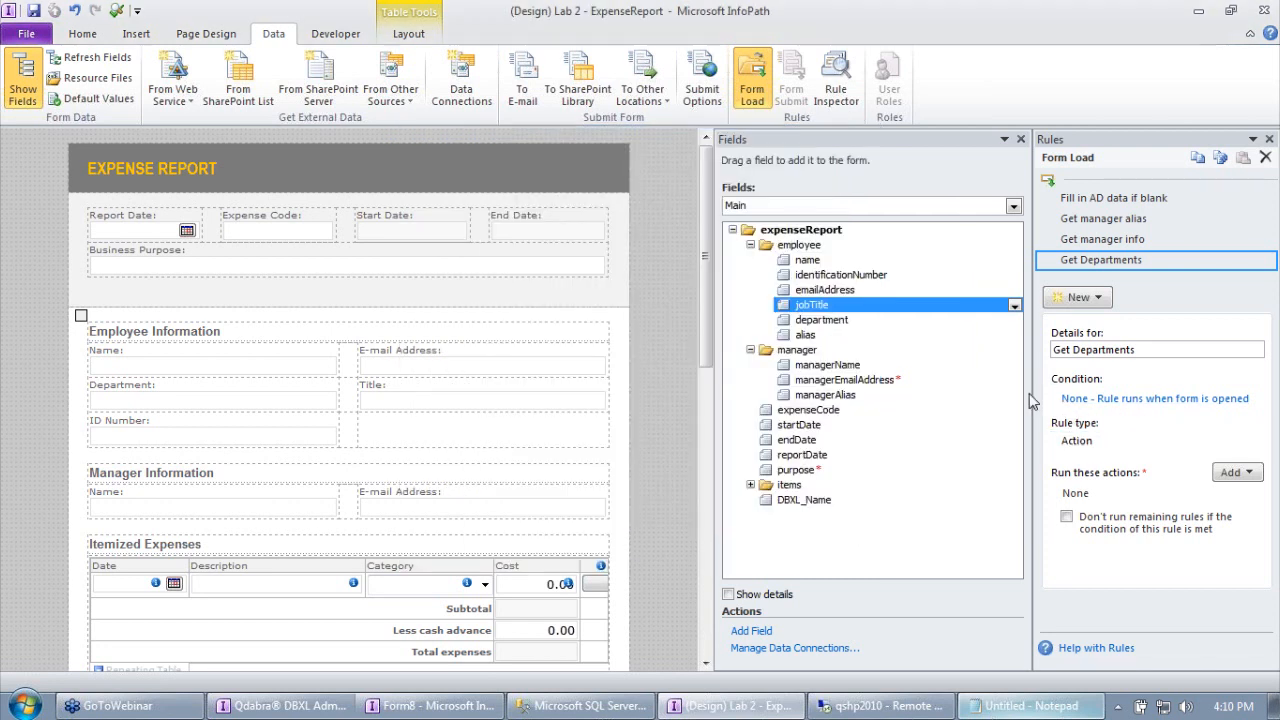
# Add a Set a field's value action targeting queryXml in the Query Departments query fields, and copy the distinct='true' query from Notepad.
pyautogui.click(1240, 472)
pyautogui.click(1217, 516)
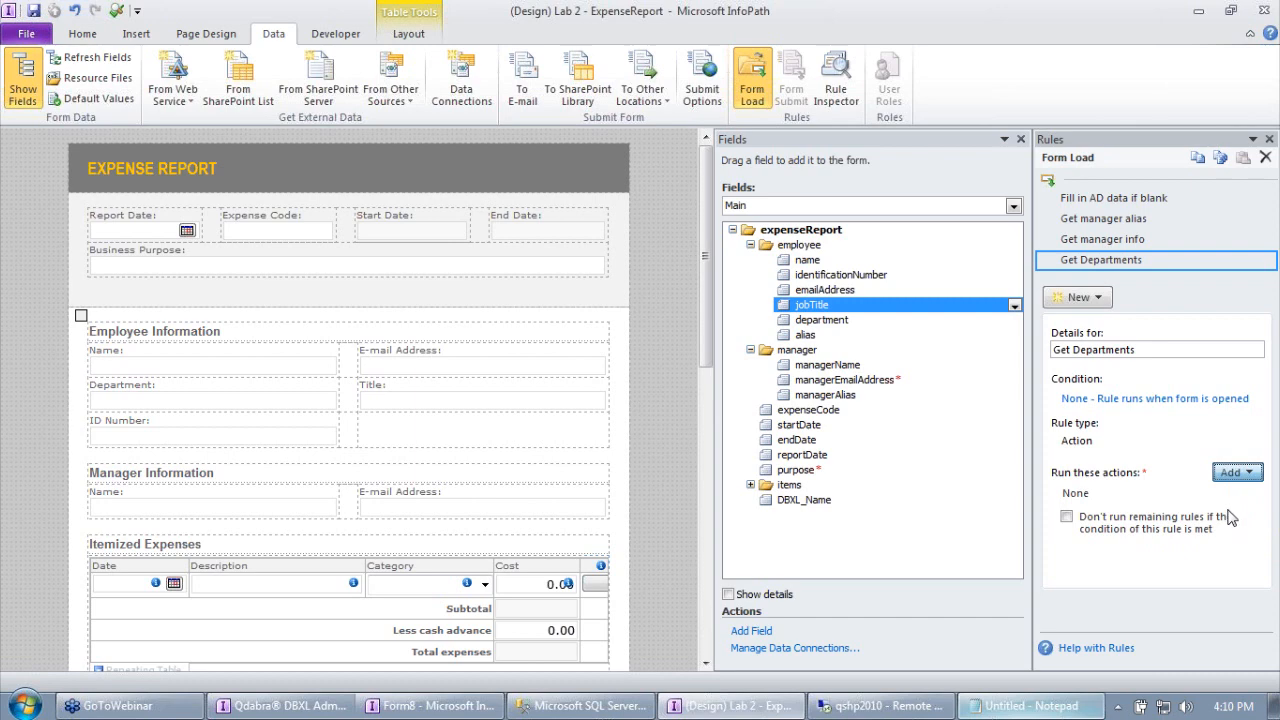
pyautogui.click(843, 321)
pyautogui.click(588, 238)
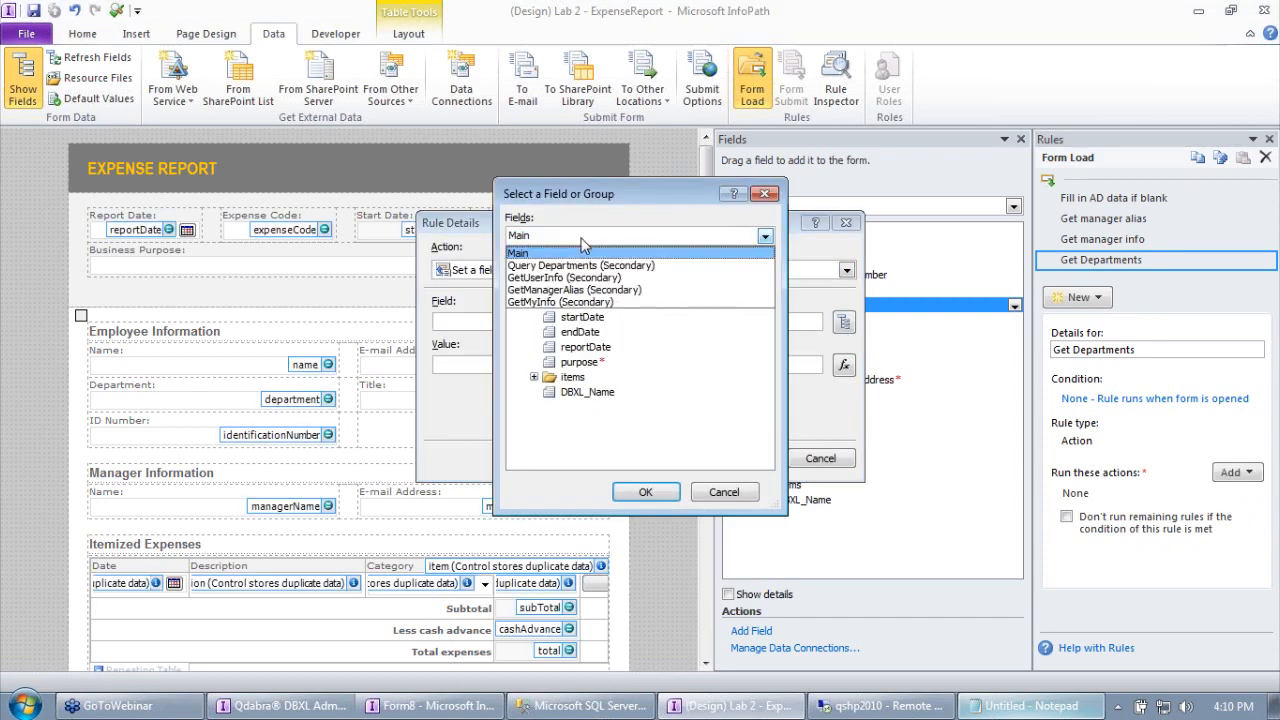
pyautogui.click(587, 267)
pyautogui.click(534, 271)
pyautogui.click(551, 287)
pyautogui.click(600, 303)
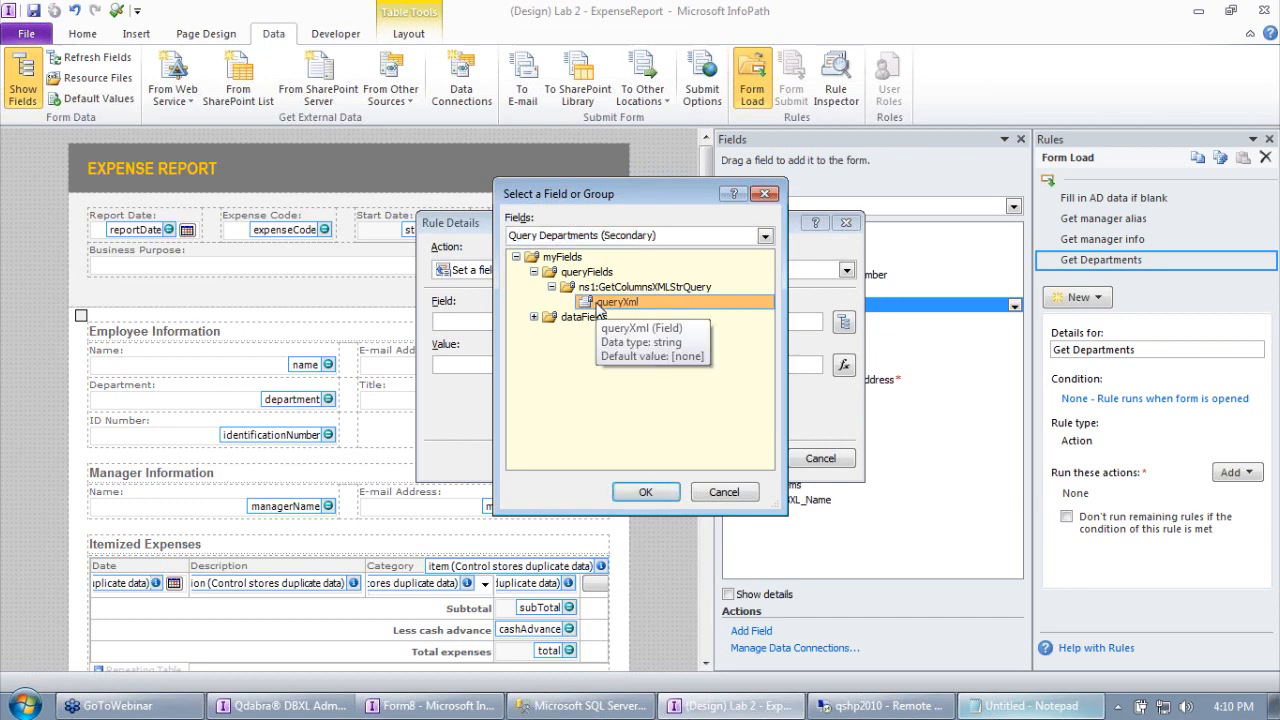
pyautogui.click(1025, 705)
pyautogui.moveTo(1042, 428); pyautogui.dragTo(30, 440)
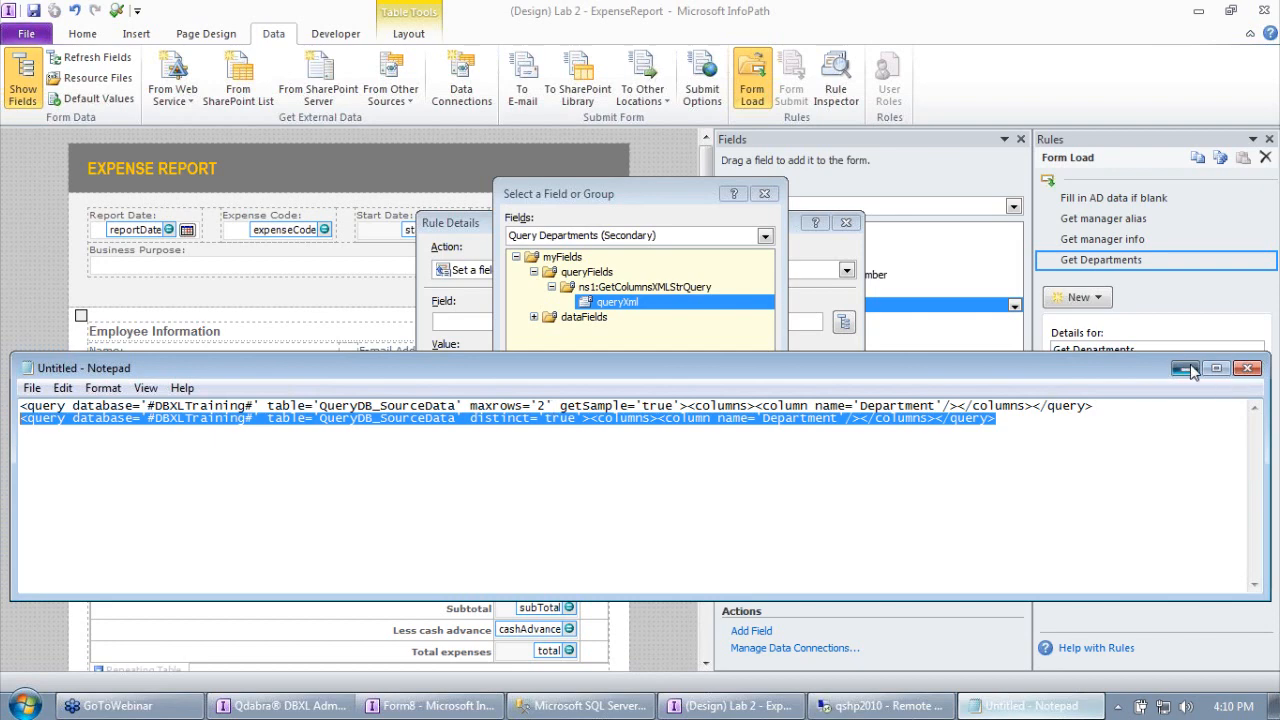
pyautogui.click(1185, 368)
pyautogui.doubleClick(677, 306)
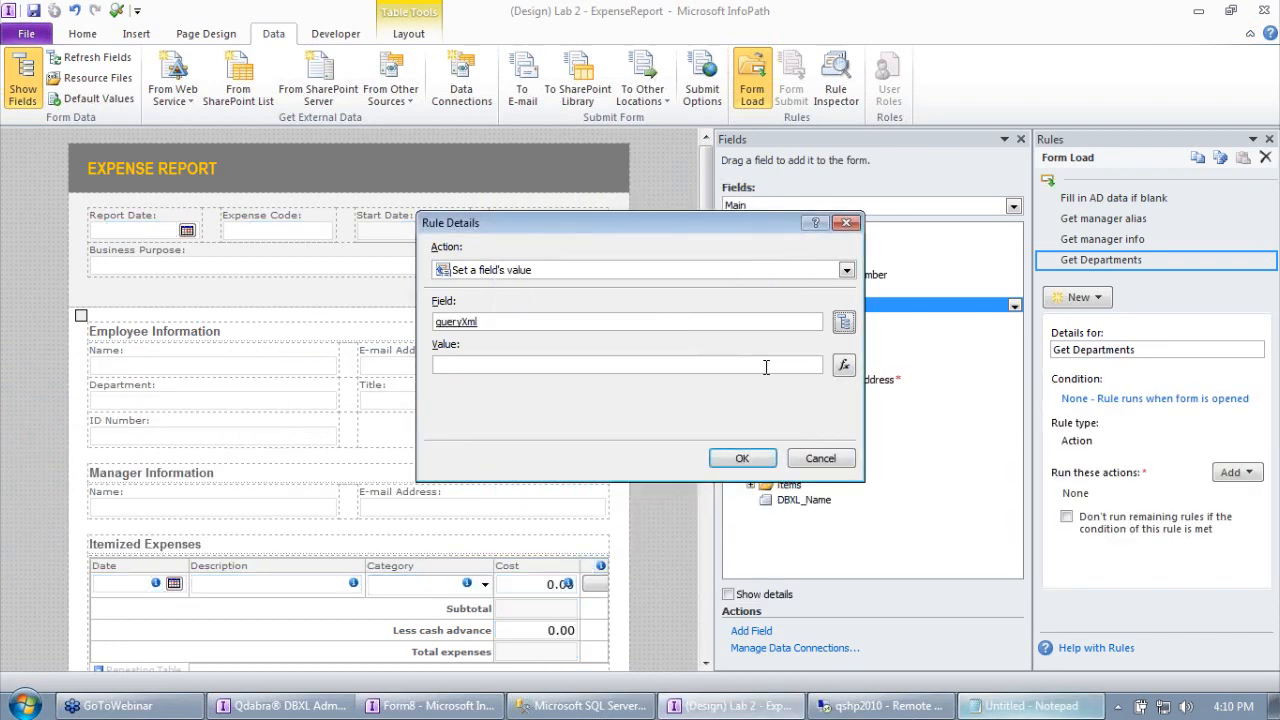
# Paste the distinct='true' Department query as the value for queryXml and confirm the action.
pyautogui.click(844, 365)
pyautogui.click(795, 444)
pyautogui.click(646, 365)
pyautogui.hotkey('ctrl', 'v')
pyautogui.hotkey('ctrl', 'a')
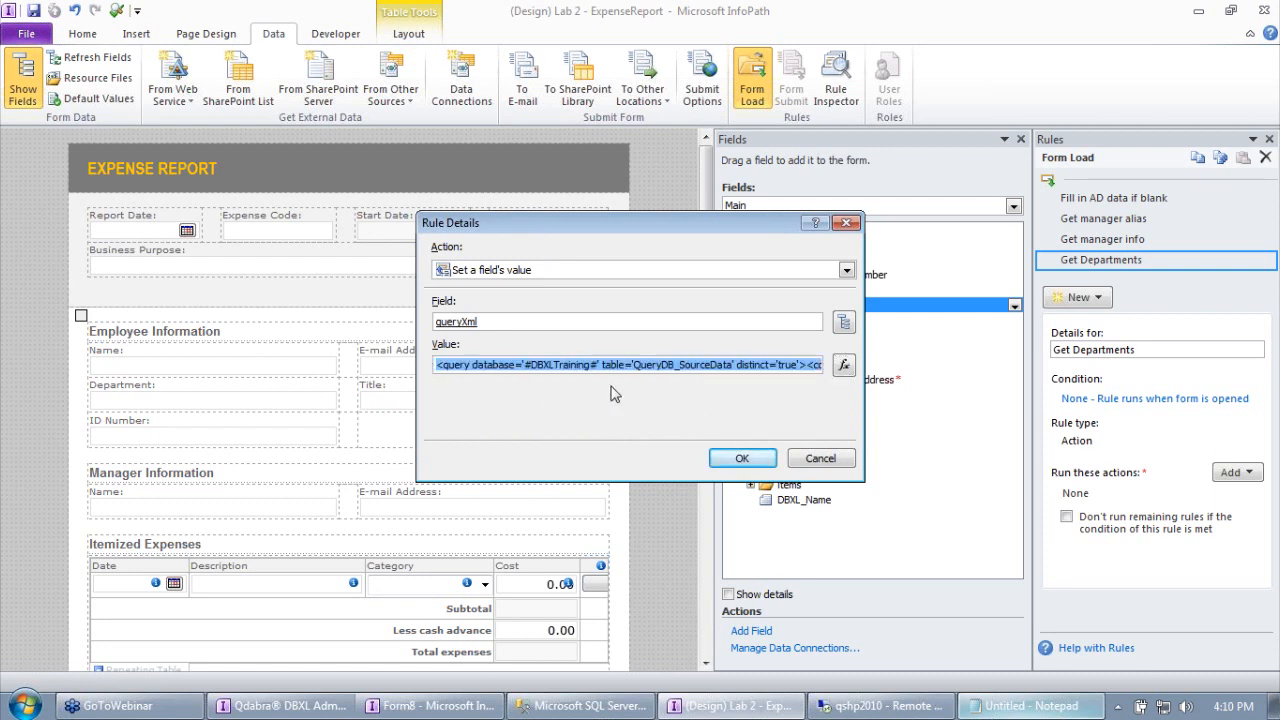
pyautogui.click(762, 365)
pyautogui.moveTo(739, 367); pyautogui.dragTo(800, 370)
pyautogui.click(742, 458)
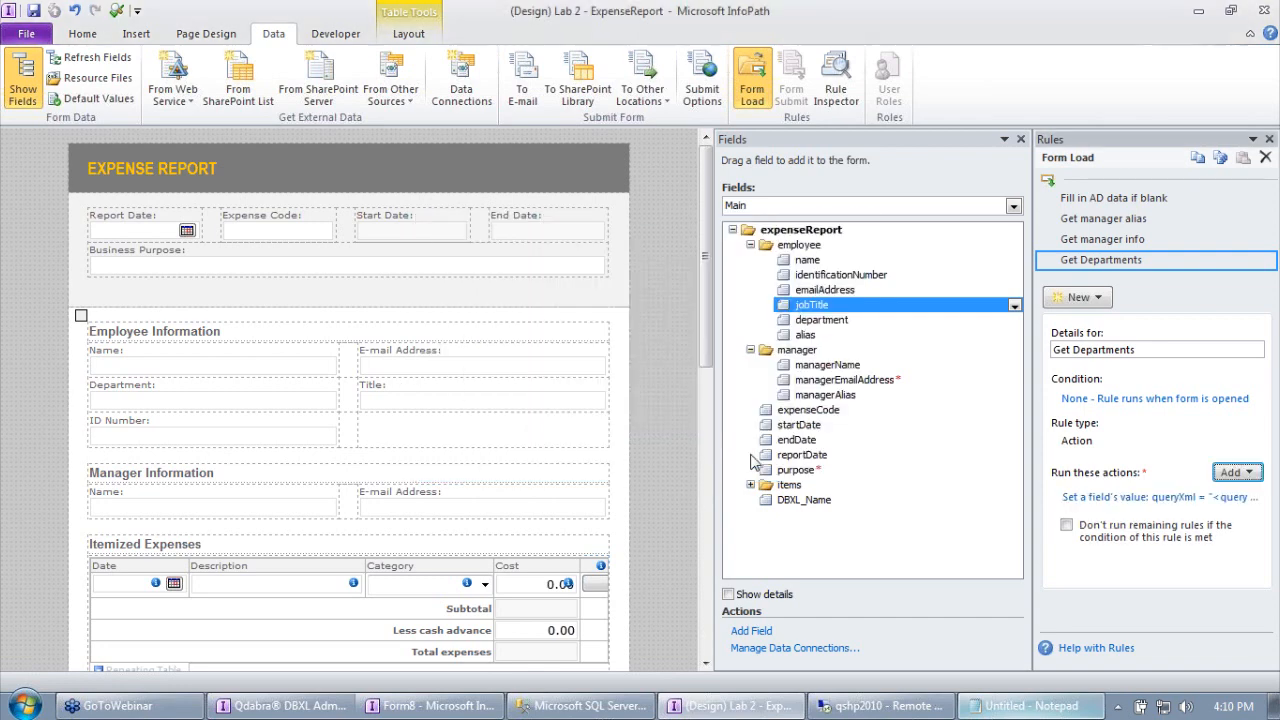
# Add a Query for data action using the Query Departments connection to the Get Departments rule.
pyautogui.click(1245, 479)
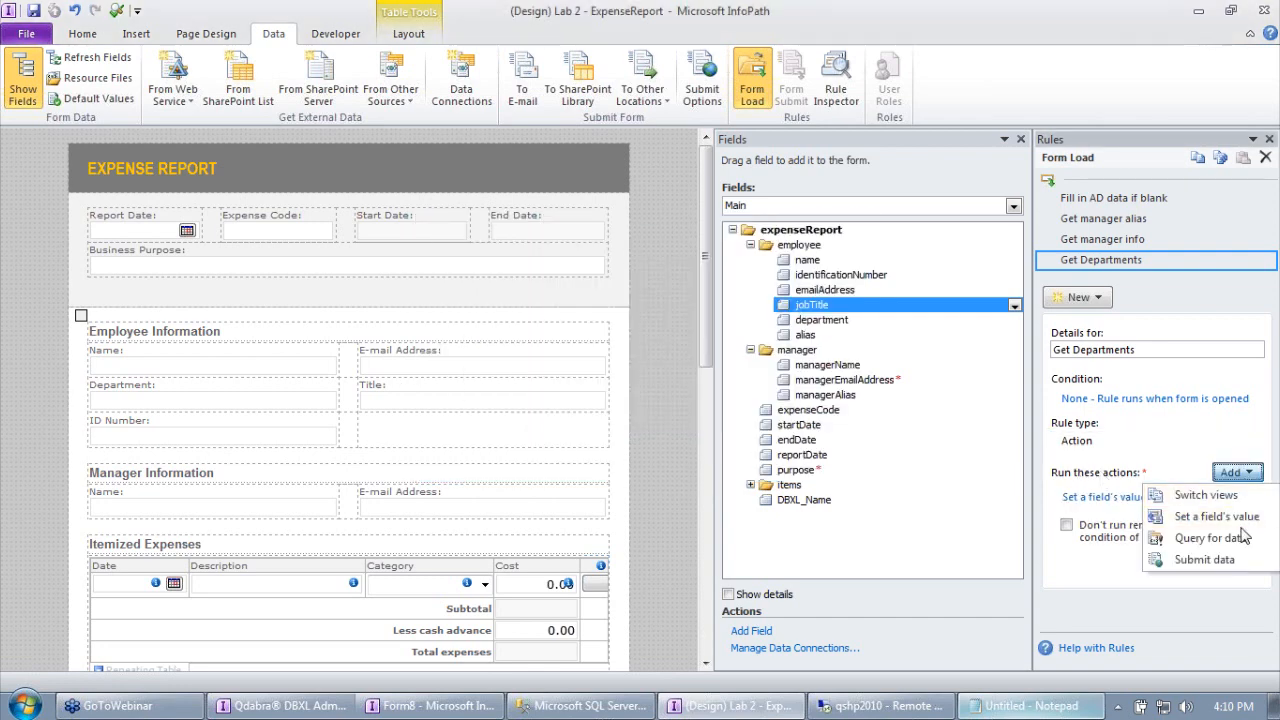
pyautogui.click(1190, 537)
pyautogui.click(578, 318)
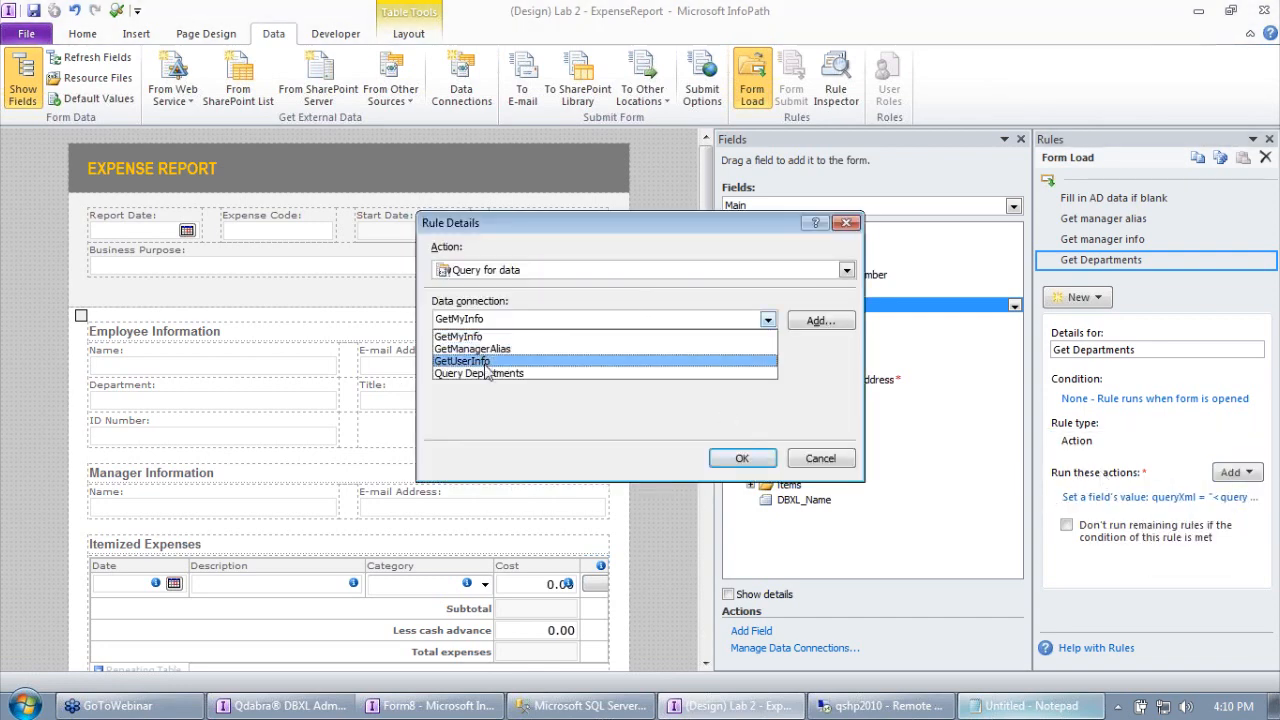
pyautogui.click(532, 374)
pyautogui.click(740, 458)
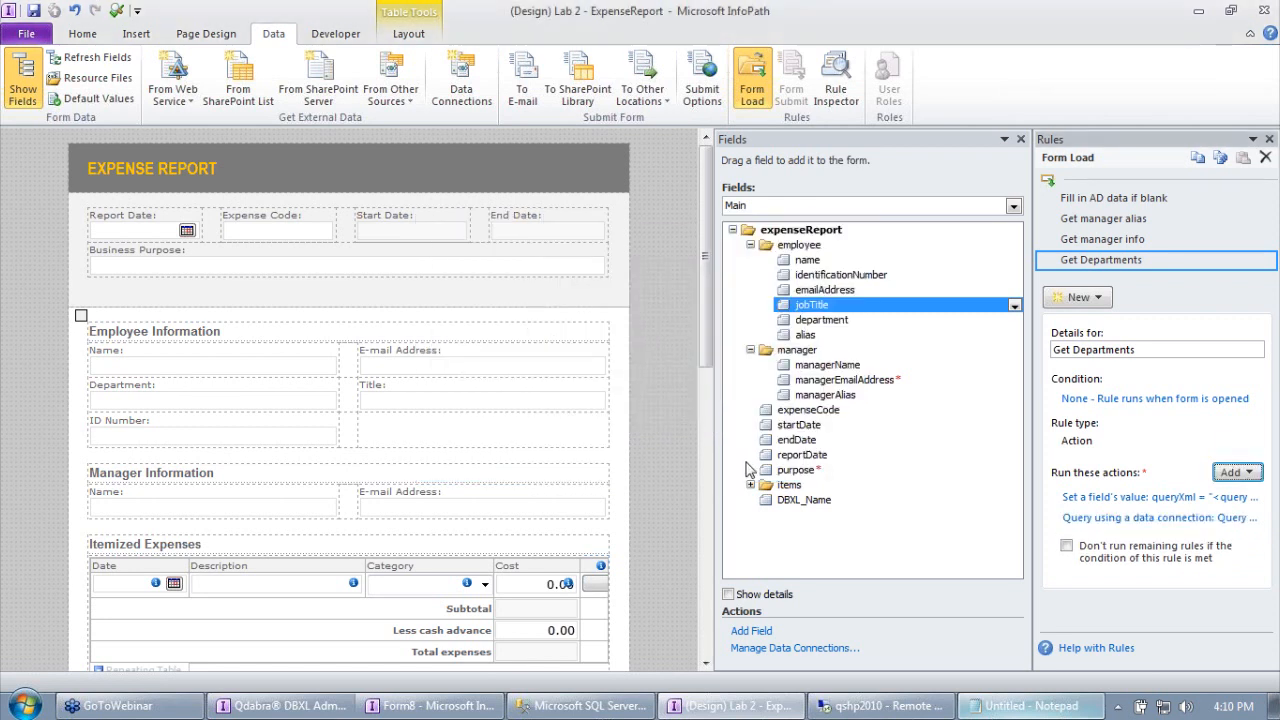
# Examine the Query Departments secondary data source by expanding its dataFields down to the row group's Department field.
pyautogui.click(790, 208)
pyautogui.click(797, 235)
pyautogui.click(751, 259)
pyautogui.click(769, 275)
pyautogui.click(786, 289)
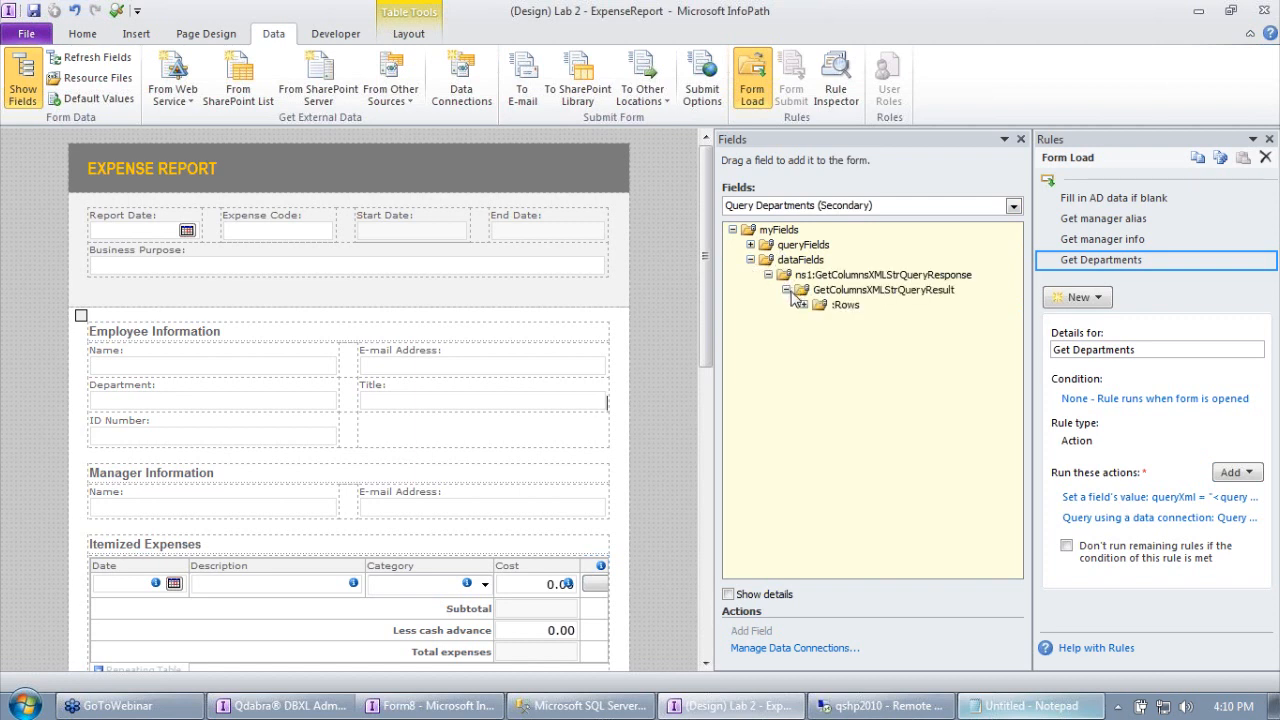
pyautogui.click(804, 304)
pyautogui.click(821, 349)
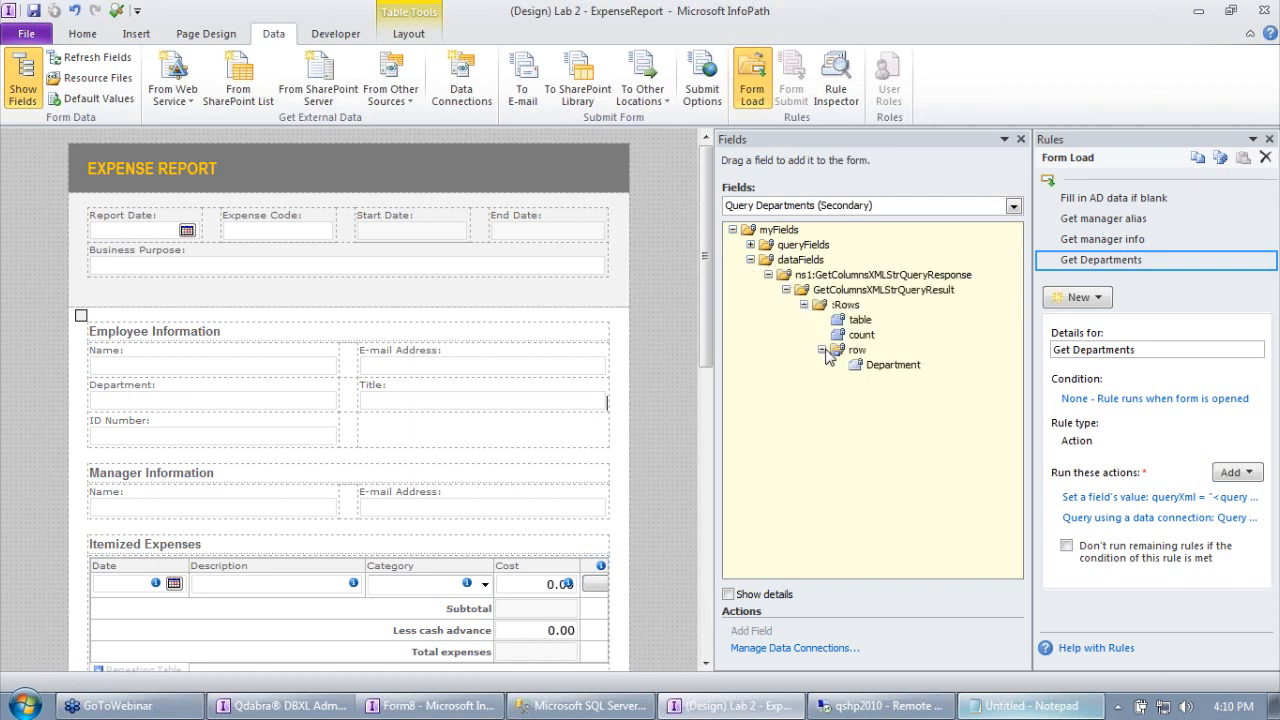
pyautogui.click(864, 336)
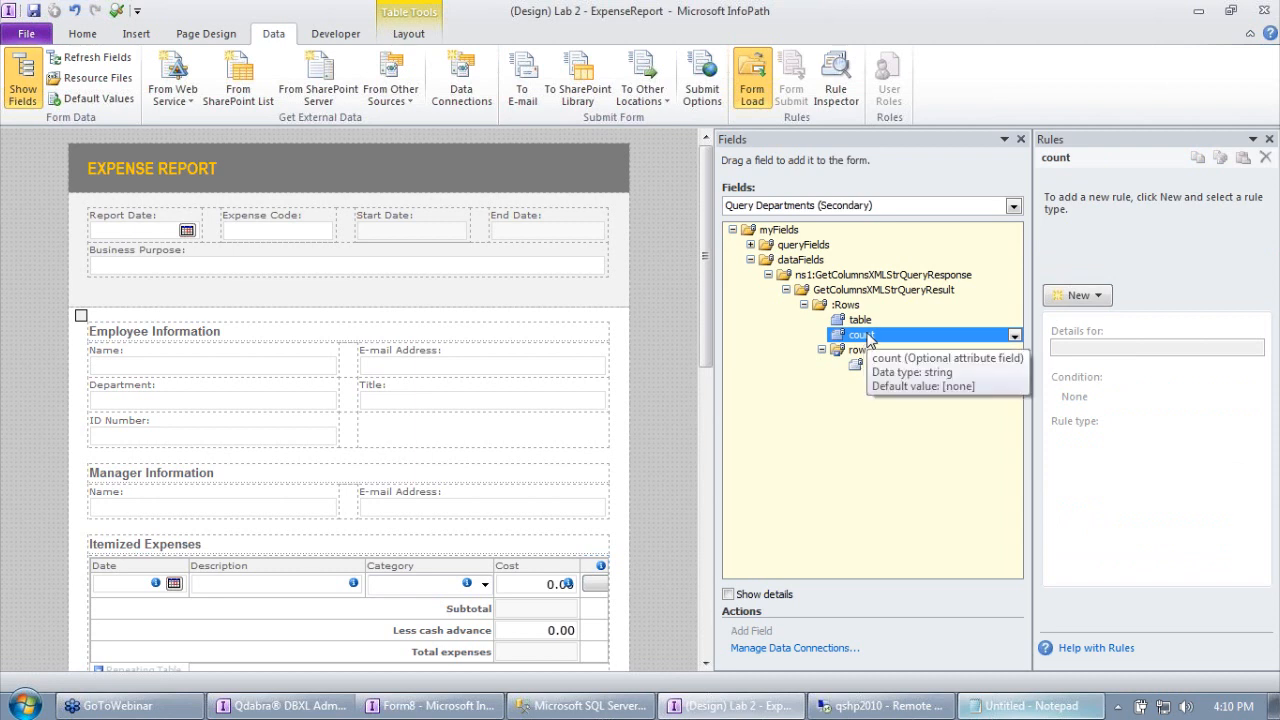
pyautogui.click(887, 366)
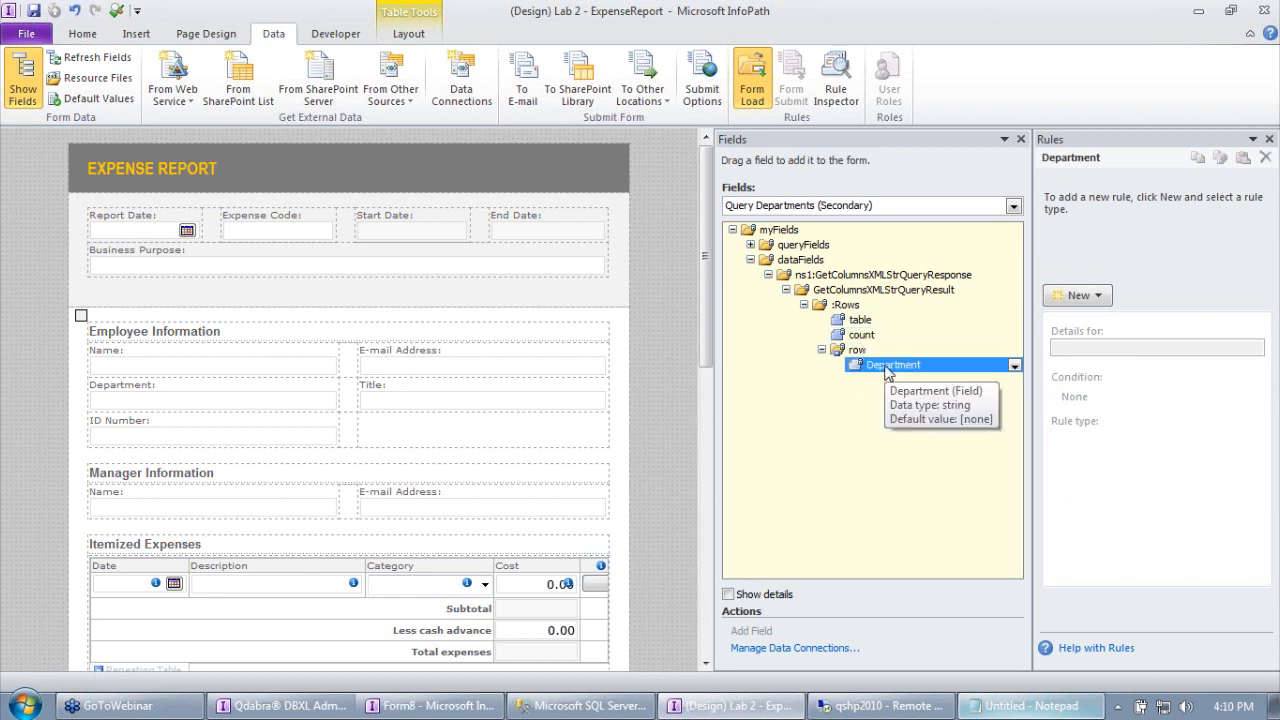
# Switch to the Query Builder form, review the Department query's strings and parameters, and return to the expense report design.
pyautogui.click(430, 705)
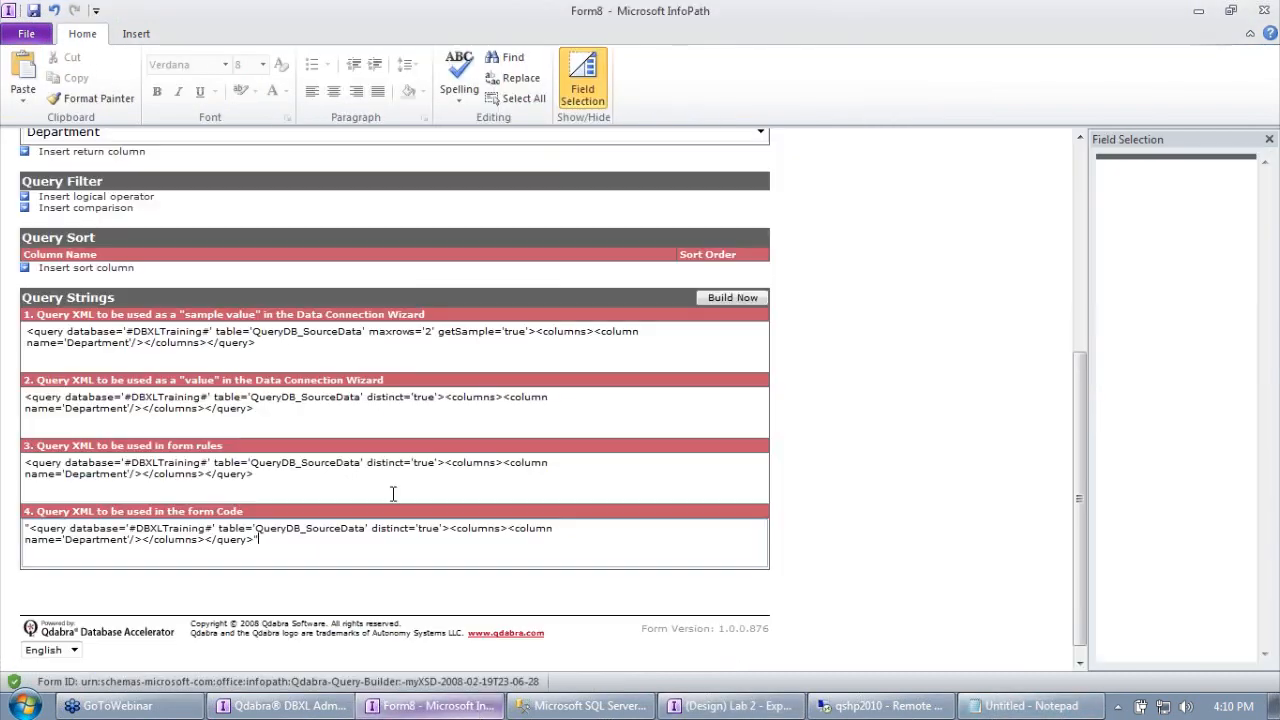
pyautogui.scroll(5, 396, 452)
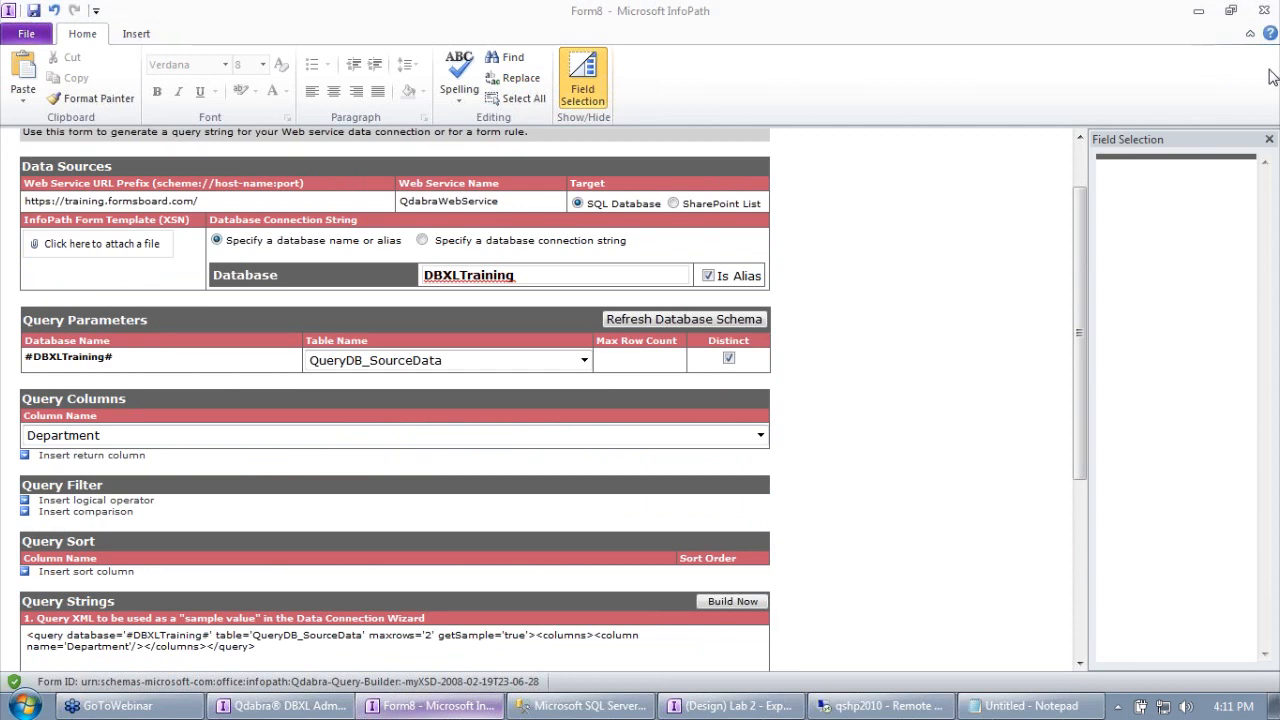
pyautogui.click(1199, 11)
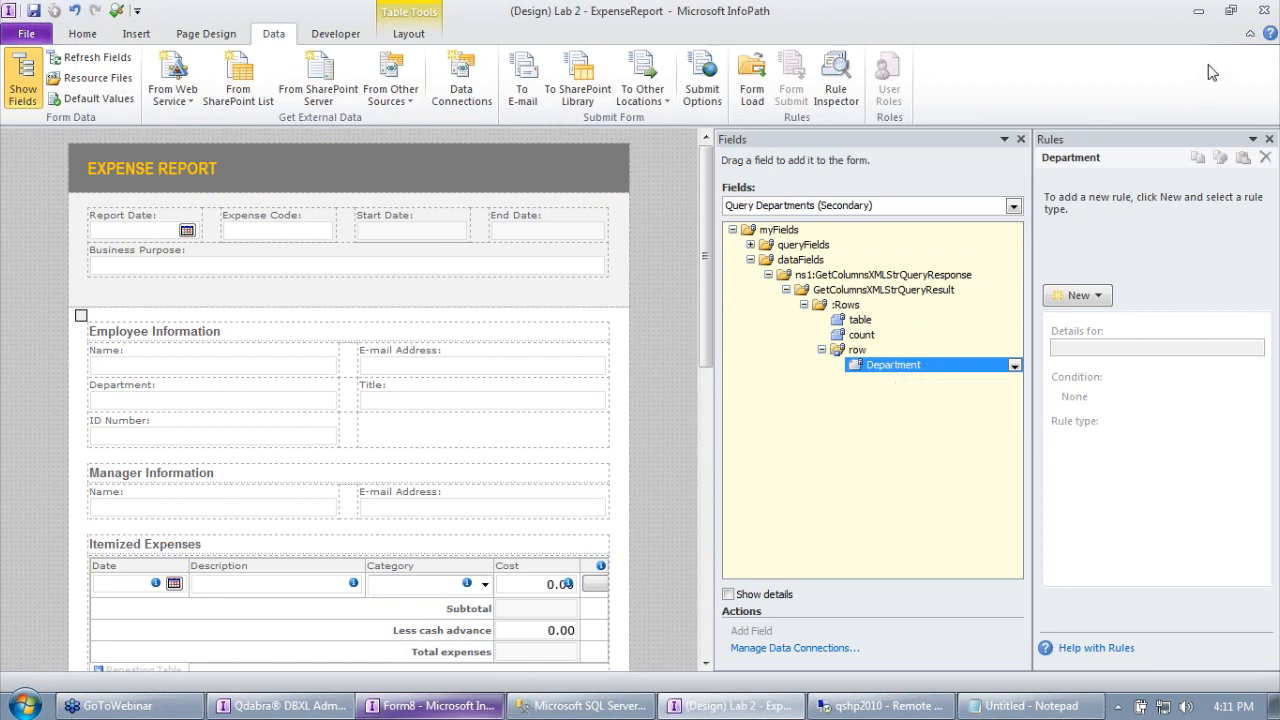
# Change the Department text box under Employee Information into a drop-down list box.
pyautogui.click(170, 404)
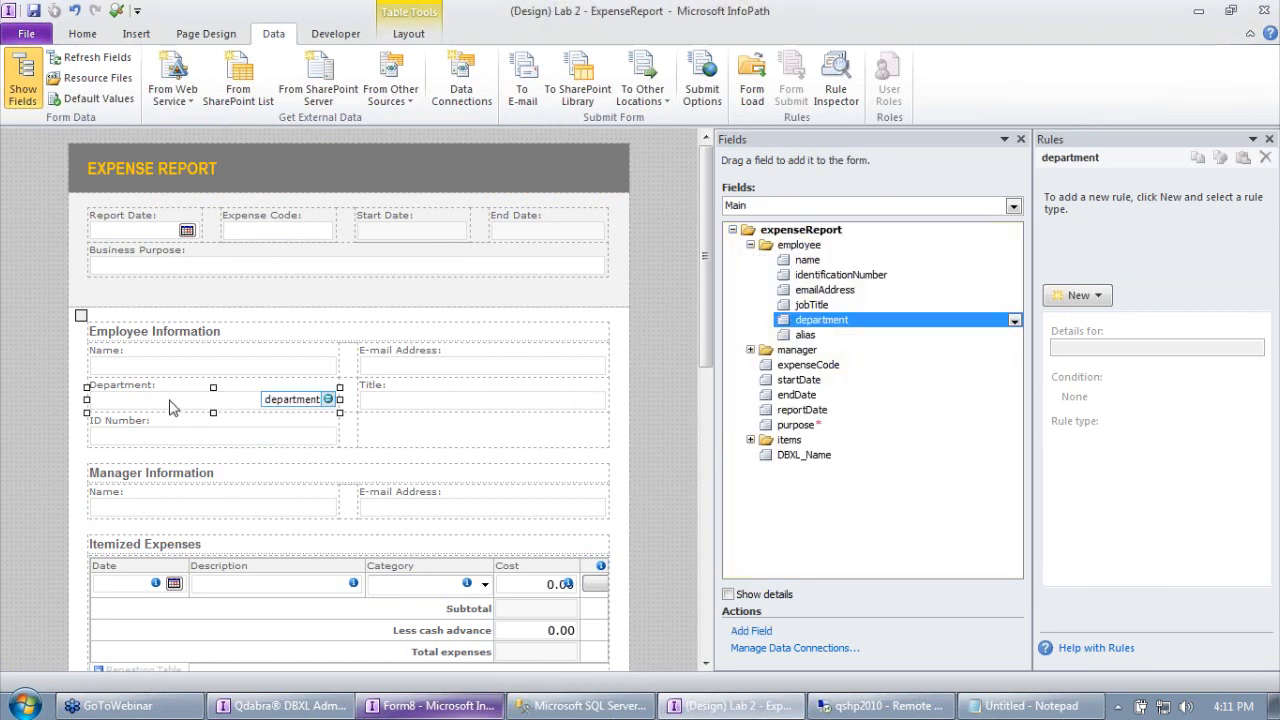
pyautogui.rightClick(170, 404)
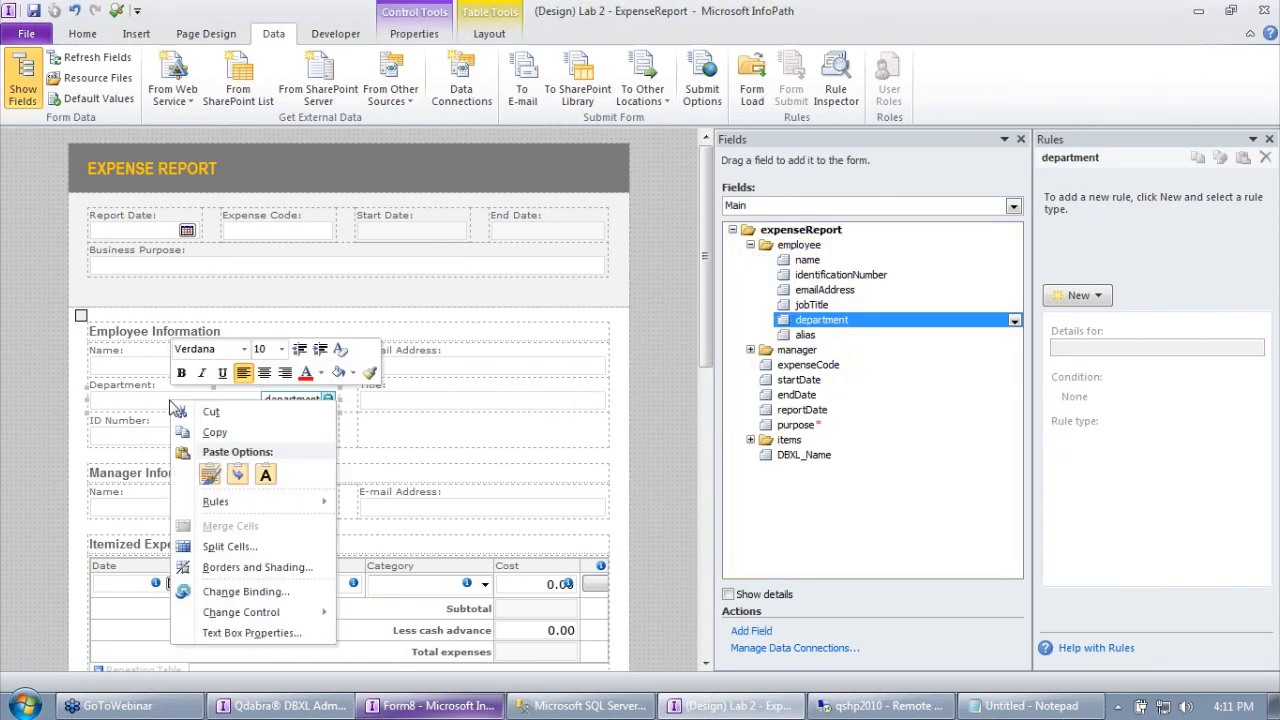
pyautogui.moveTo(271, 622)
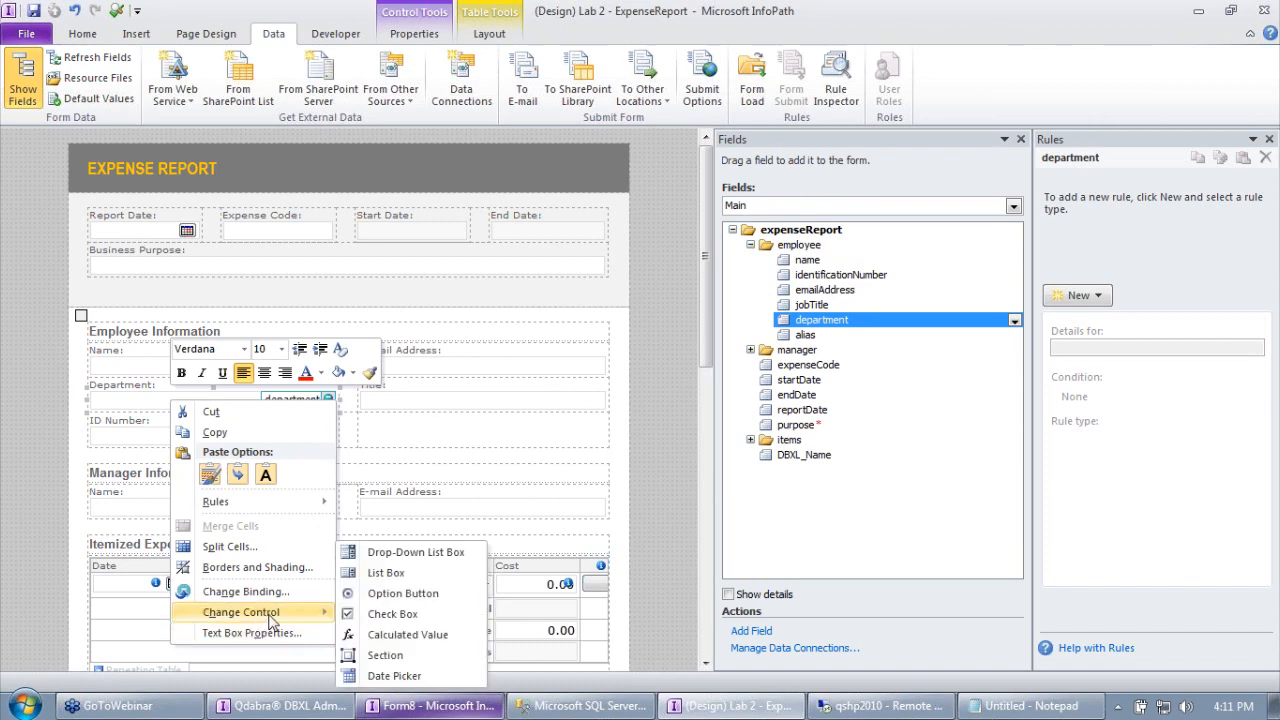
pyautogui.click(385, 552)
# Set the Department drop-down list to get its choices from the external data source Query Departments.
pyautogui.rightClick(171, 402)
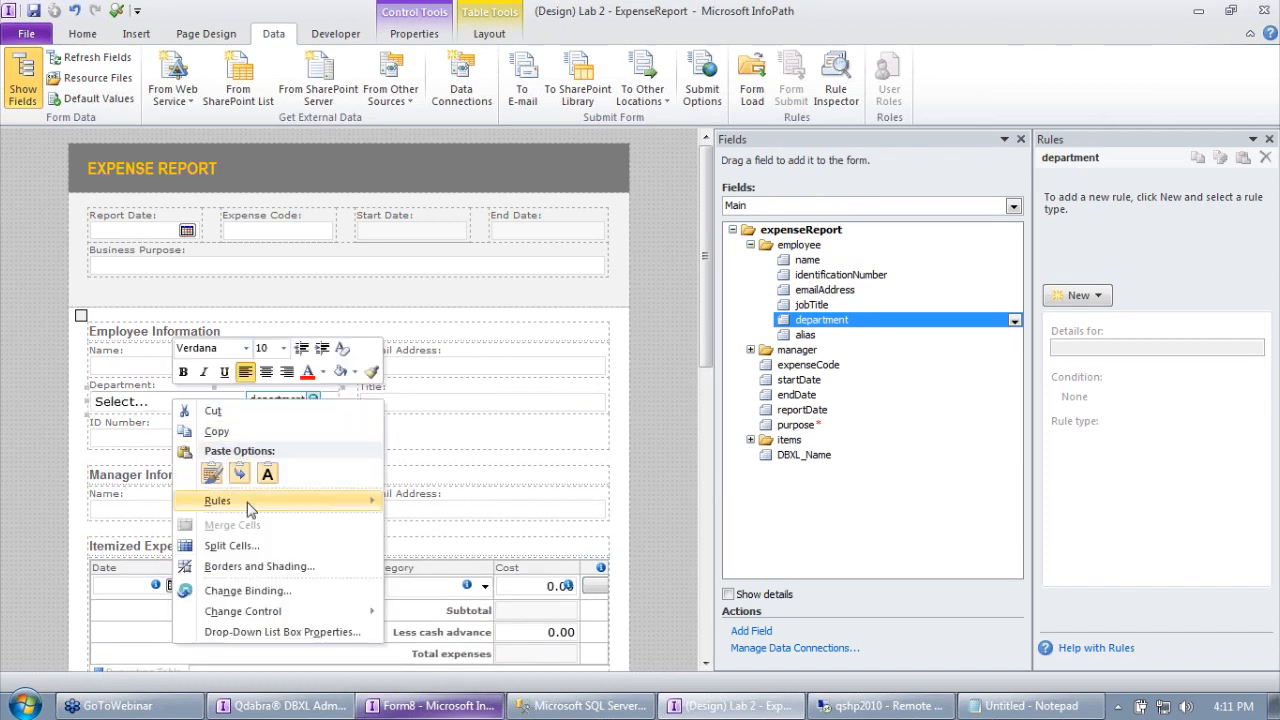
pyautogui.click(268, 632)
pyautogui.click(527, 339)
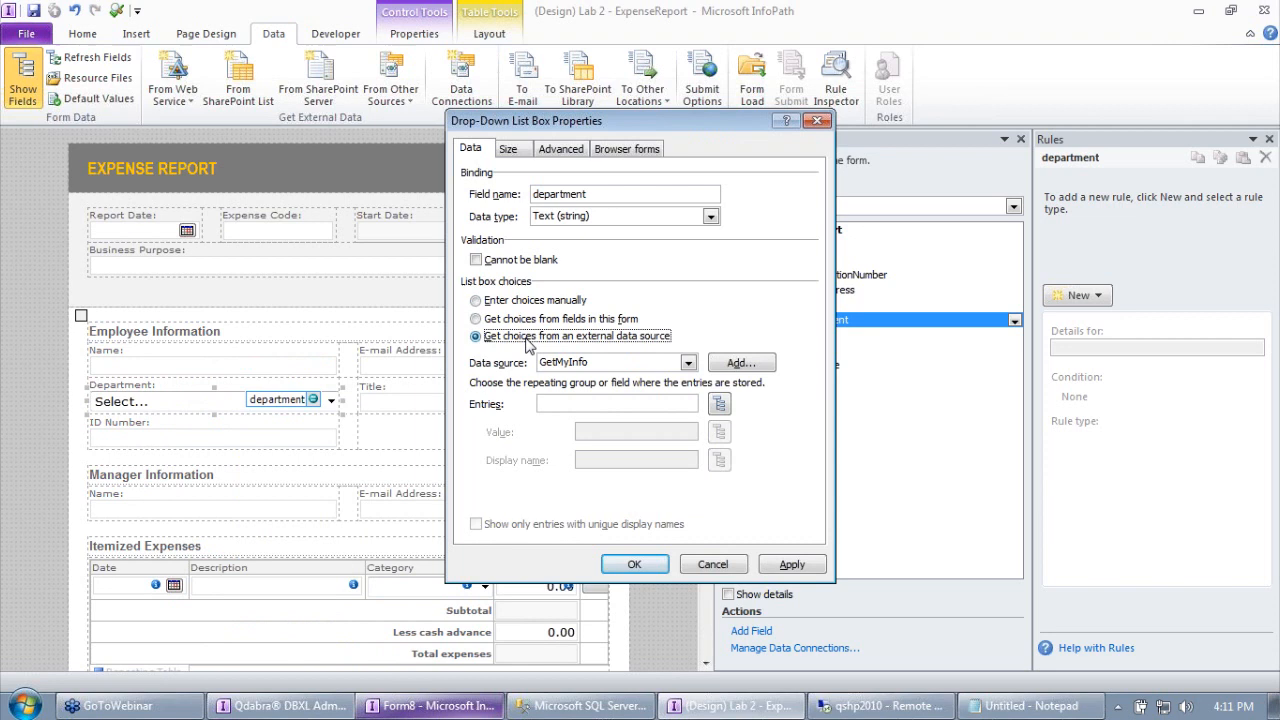
pyautogui.click(606, 366)
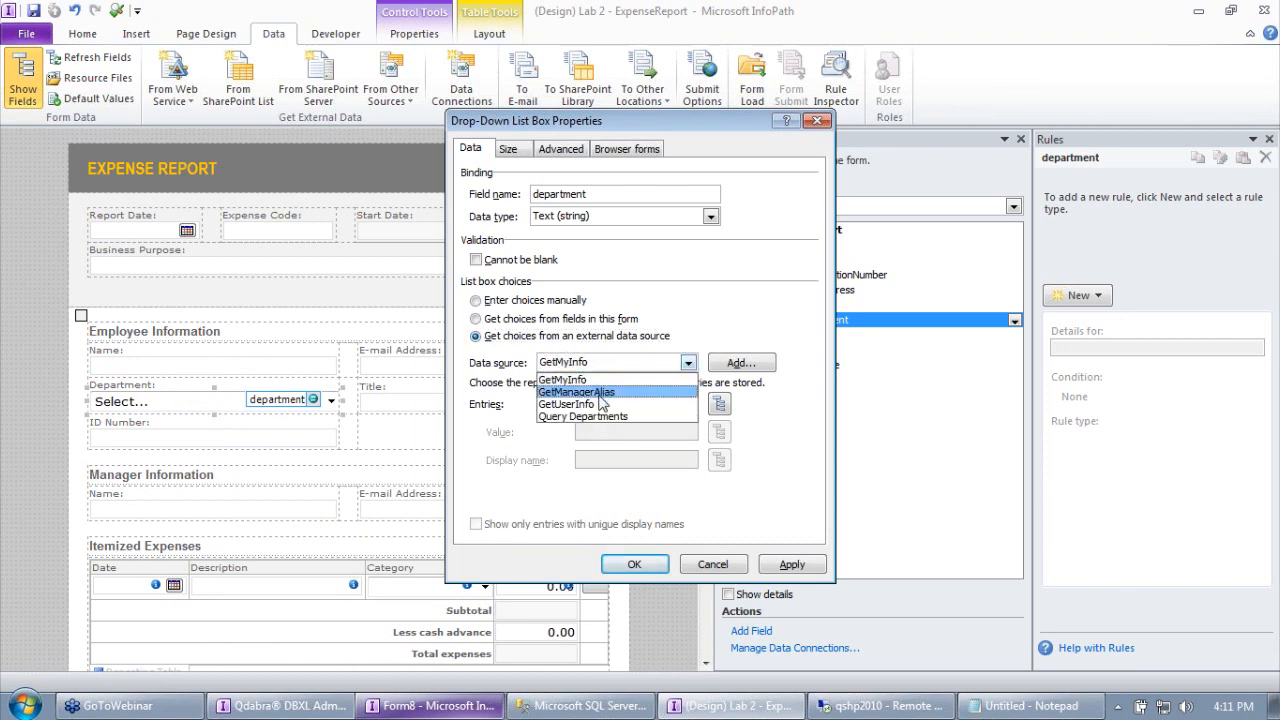
pyautogui.click(605, 419)
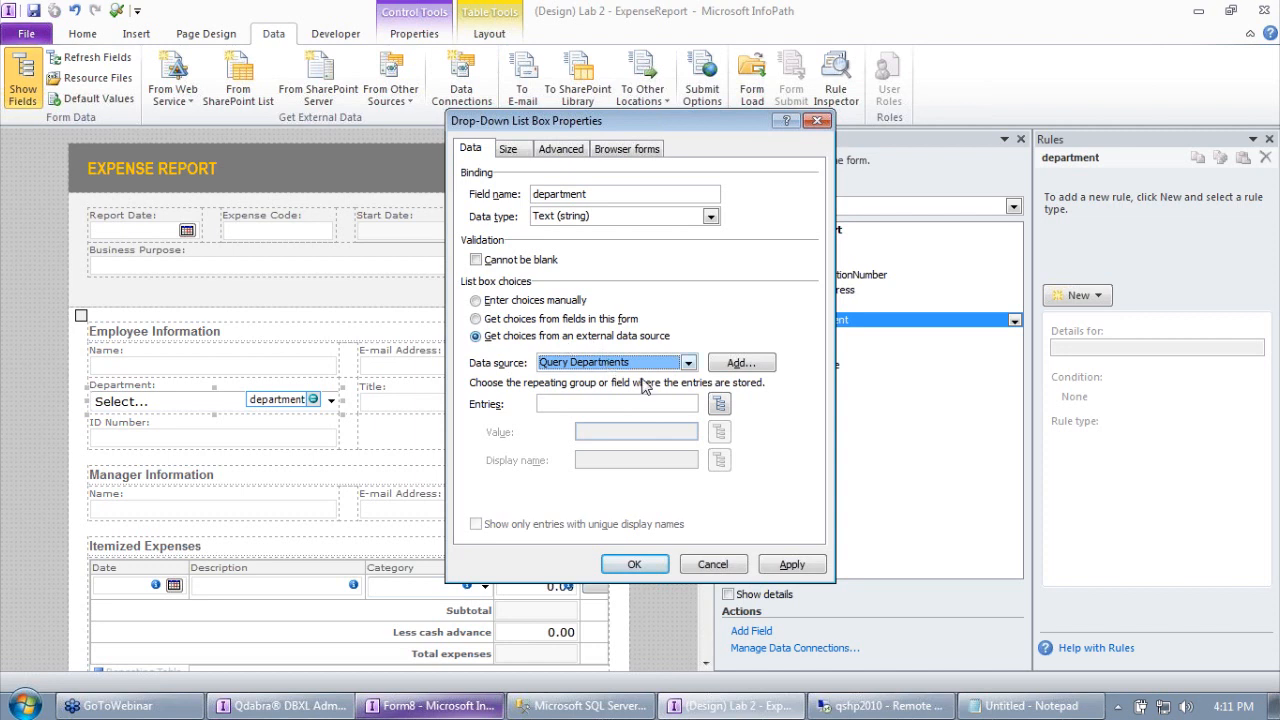
# Set the drop-down's entries to the Department field in the row group under :Rows and confirm the properties.
pyautogui.click(720, 404)
pyautogui.click(534, 249)
pyautogui.click(551, 264)
pyautogui.click(569, 279)
pyautogui.click(587, 324)
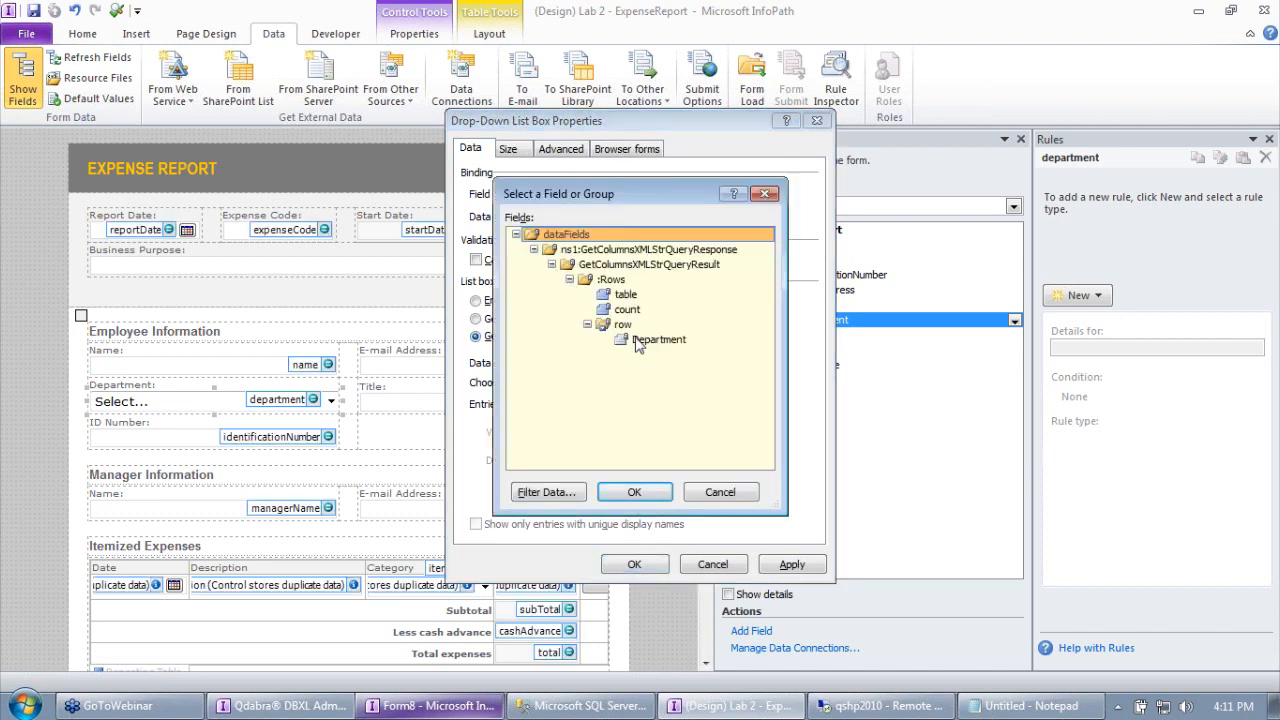
pyautogui.click(641, 340)
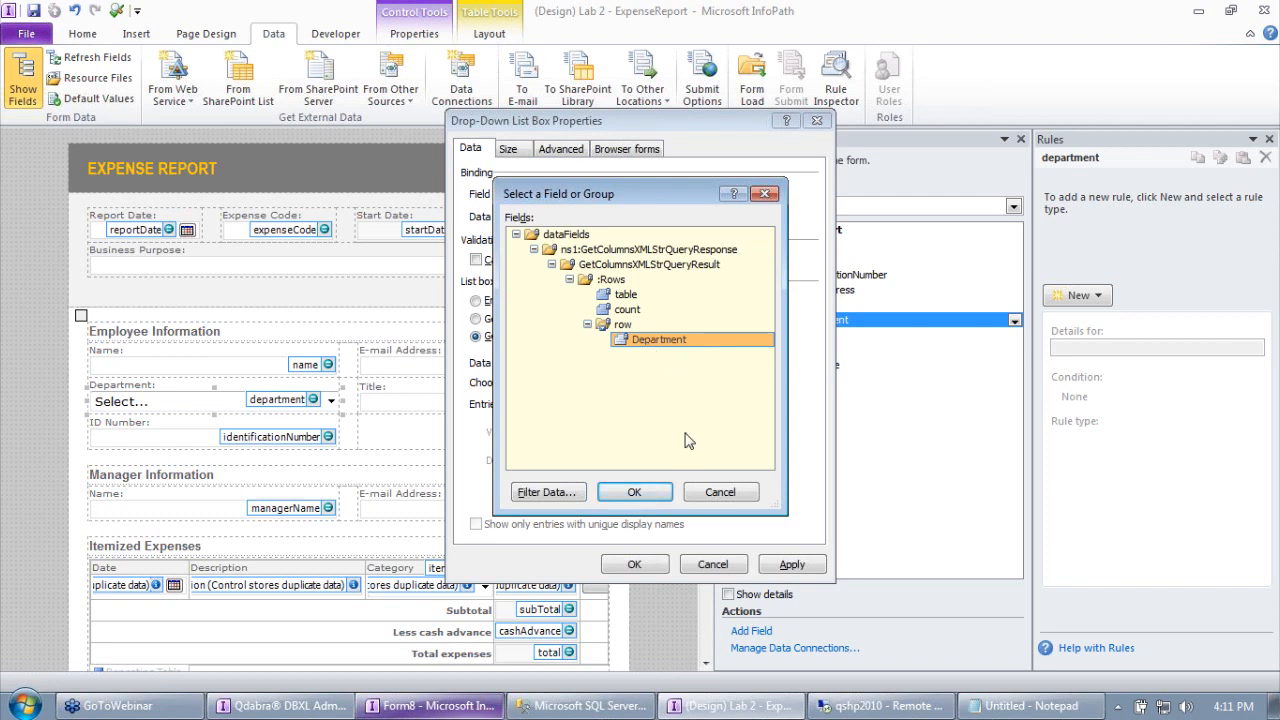
pyautogui.click(655, 496)
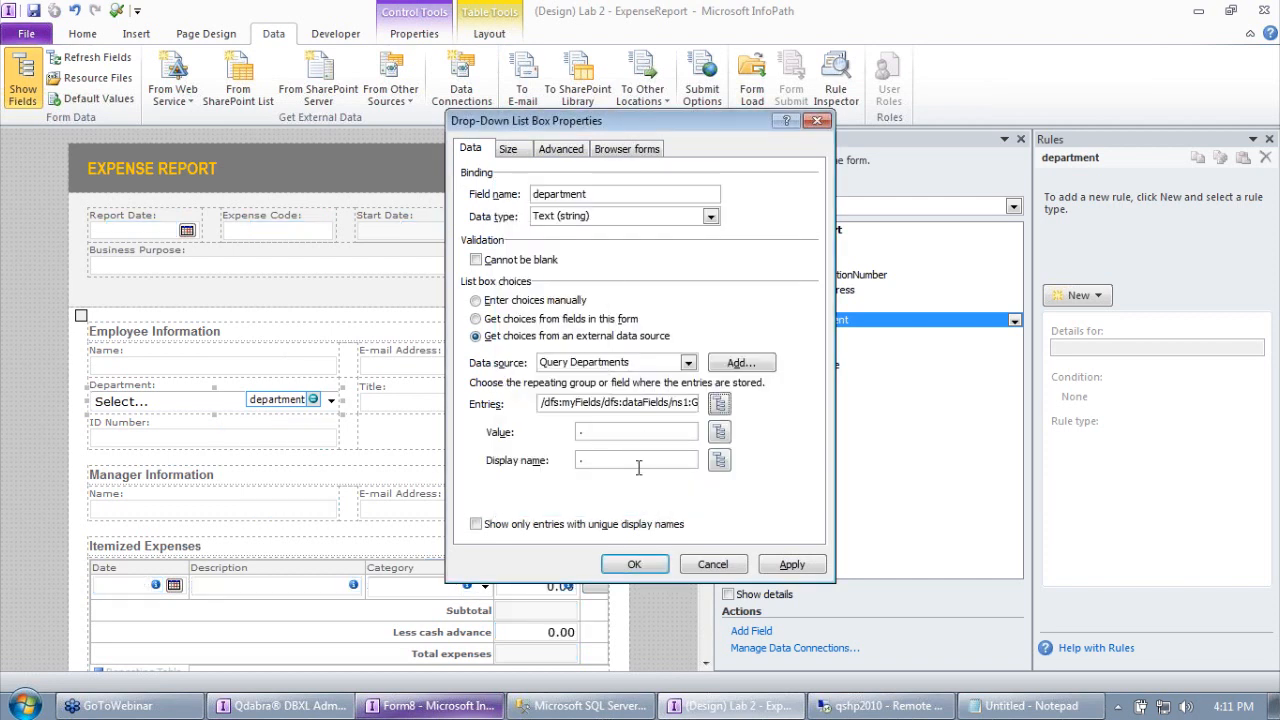
pyautogui.click(637, 565)
# Preview the expense report, allowing the data source connection, and check the choices in the Department drop-down.
pyautogui.click(117, 11)
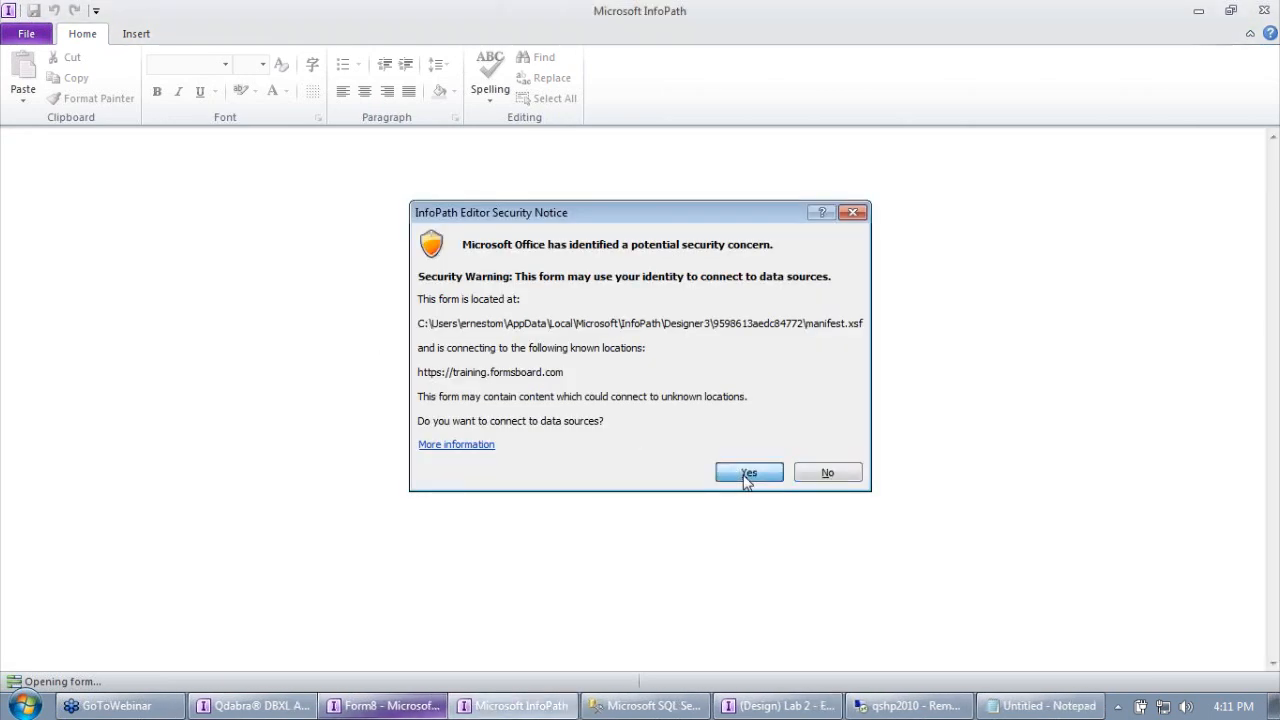
pyautogui.click(746, 476)
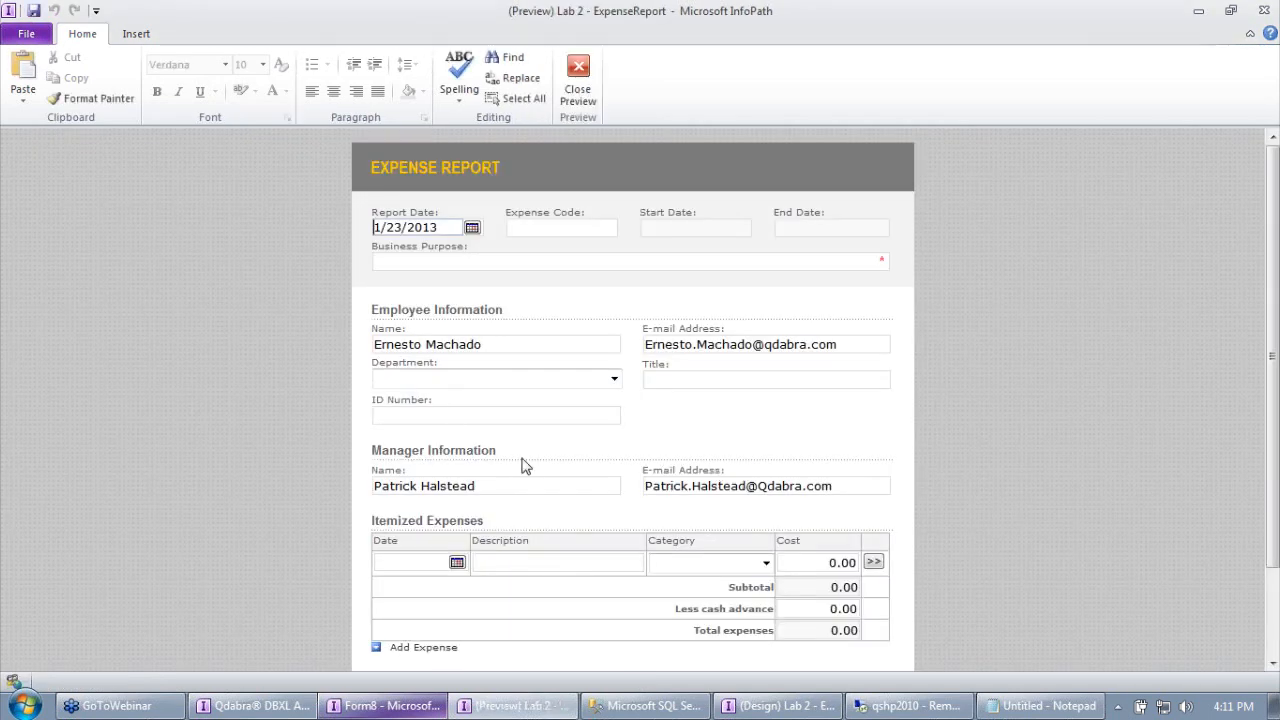
pyautogui.click(412, 380)
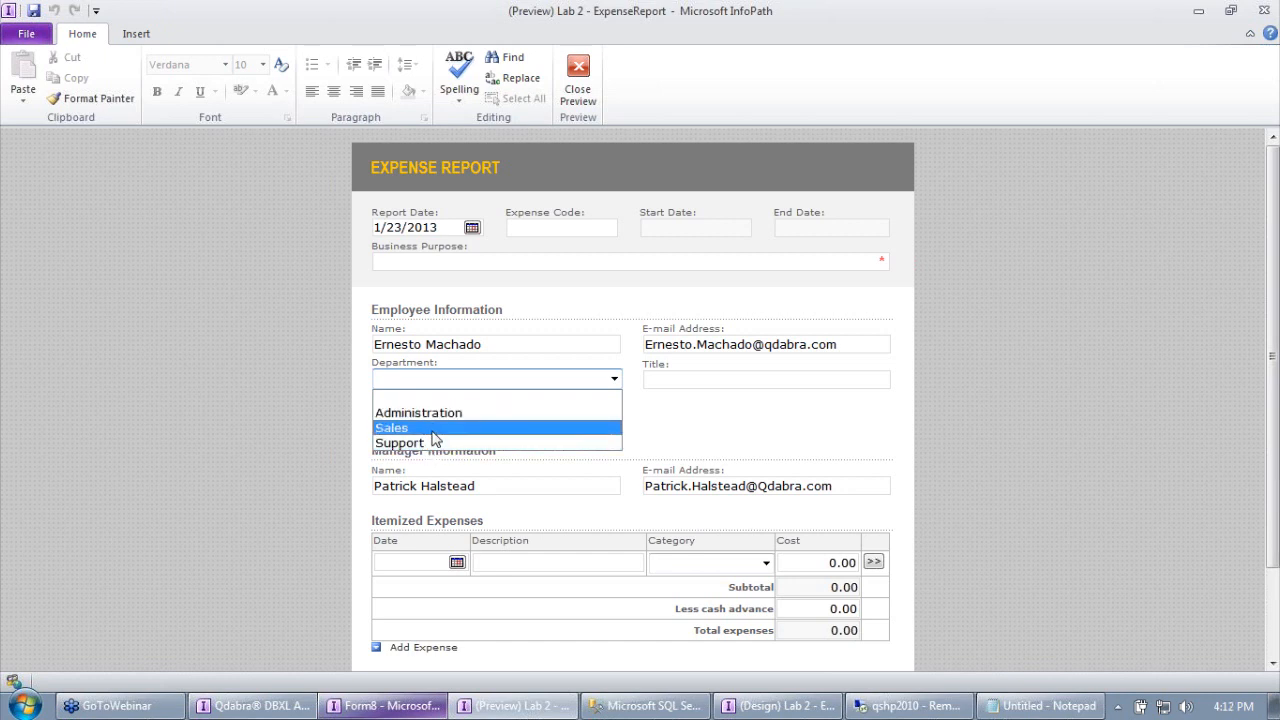
pyautogui.click(354, 429)
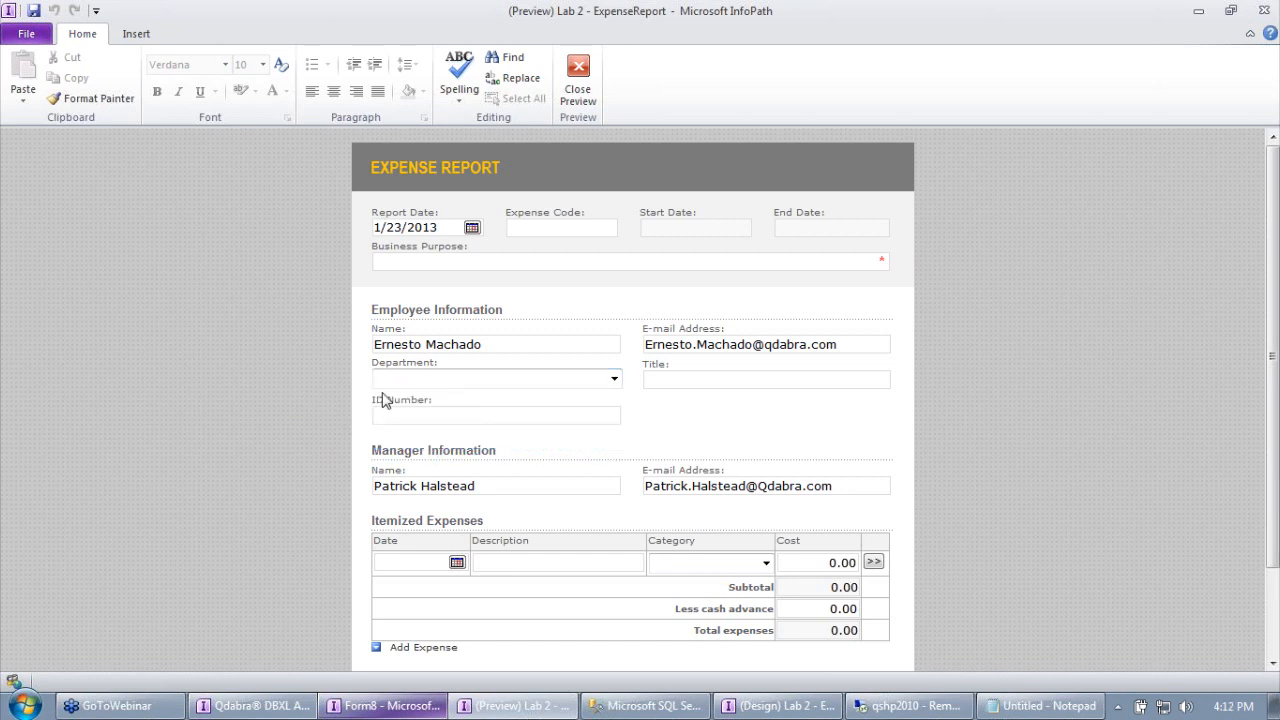
pyautogui.click(386, 380)
pyautogui.click(320, 371)
# Switch to SQL Server Management Studio and open the DBXLTraining table dbo.QueryDB_SourceData for row editing.
pyautogui.click(664, 712)
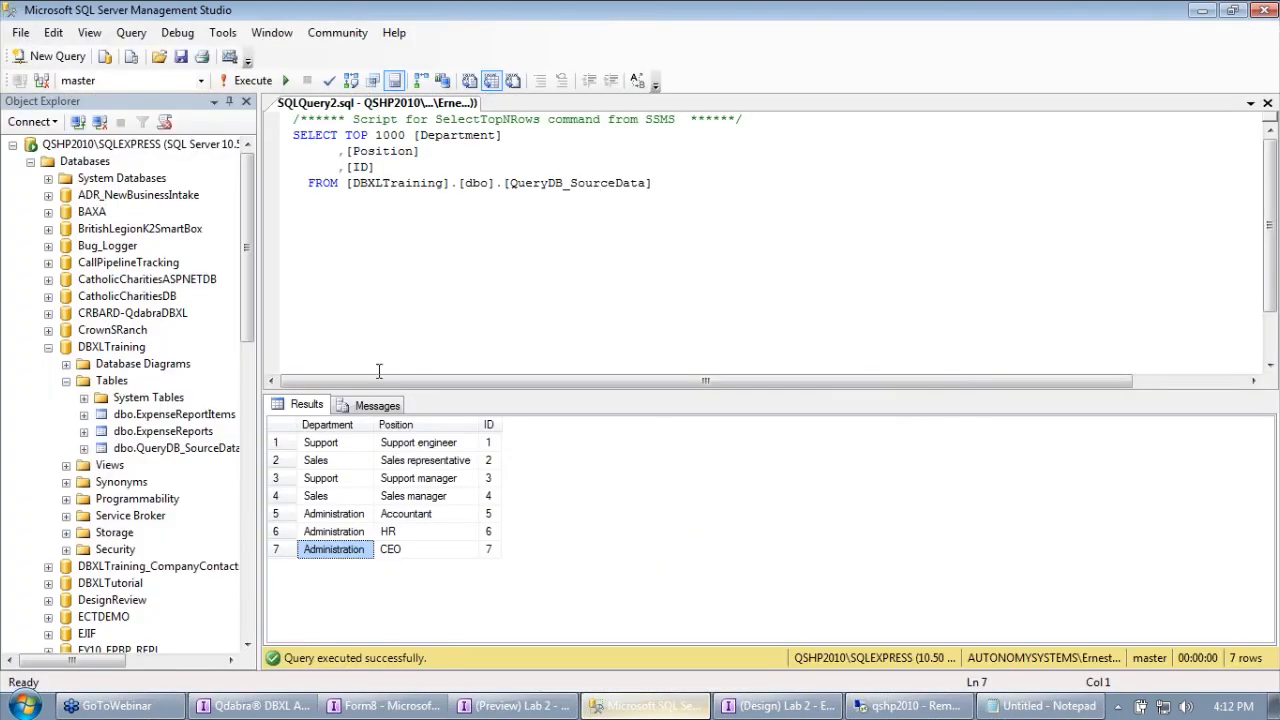
pyautogui.click(189, 452)
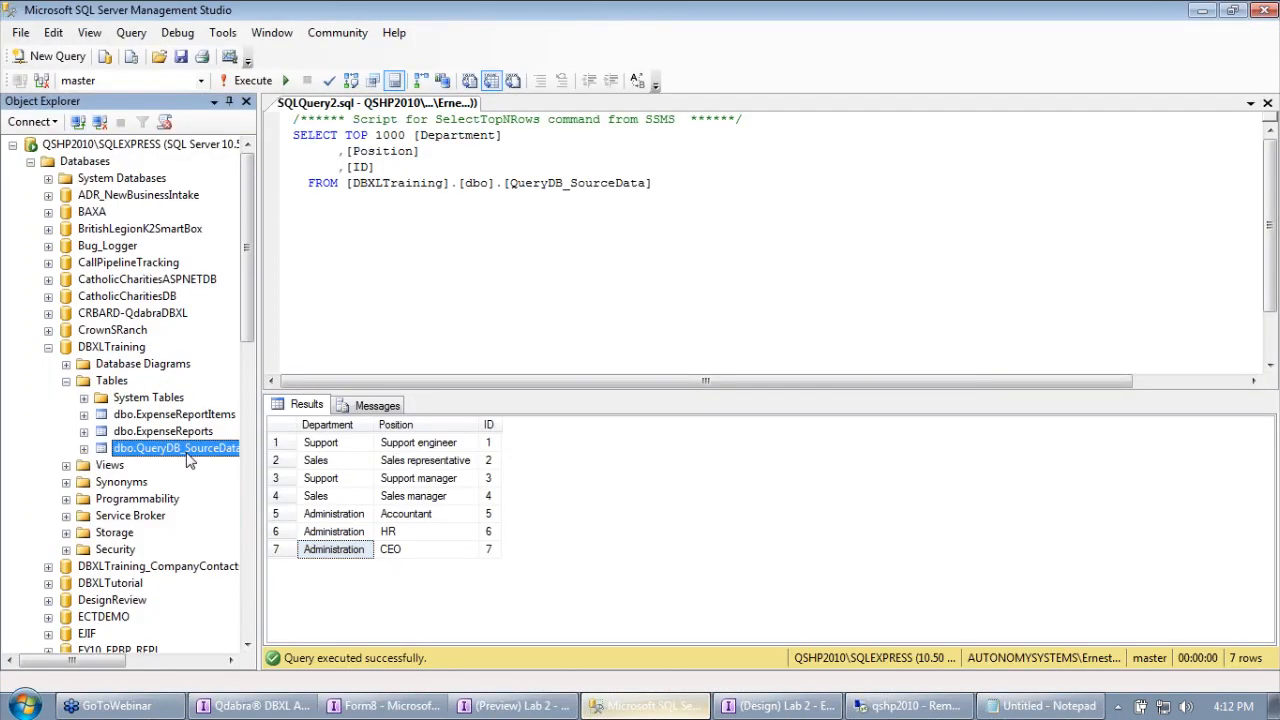
pyautogui.rightClick(187, 453)
pyautogui.click(253, 411)
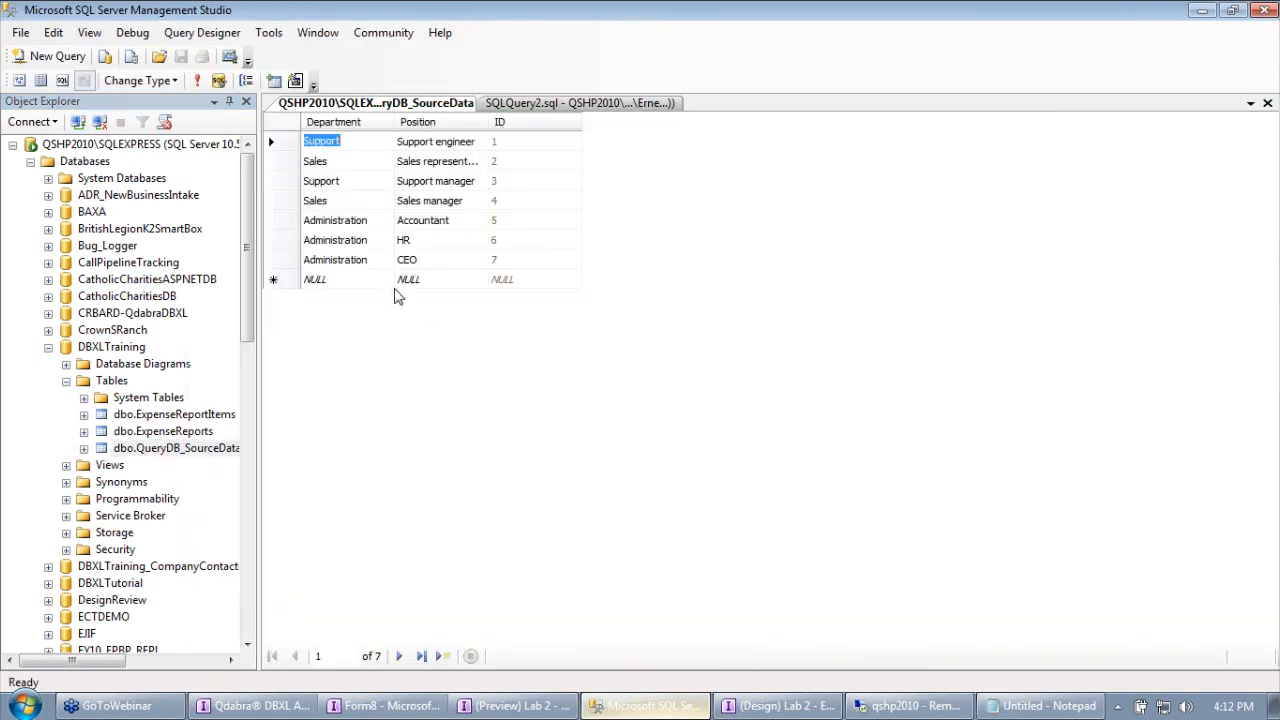
pyautogui.click(361, 288)
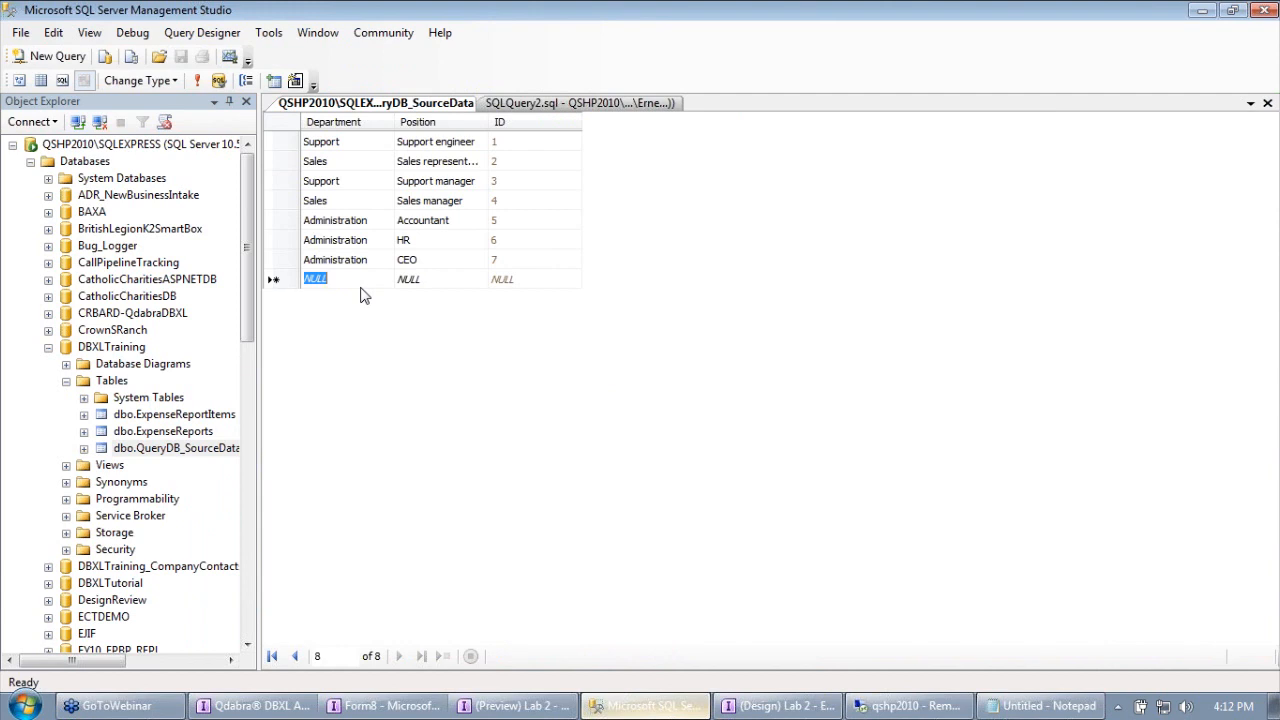
# Change the row with ID 5 to Department Accounting and Position Accounting manager.
pyautogui.click(421, 218)
pyautogui.click(388, 221)
pyautogui.write('Accountin')
pyautogui.press('BackSpace')
pyautogui.press('BackSpace')
pyautogui.write('nting')
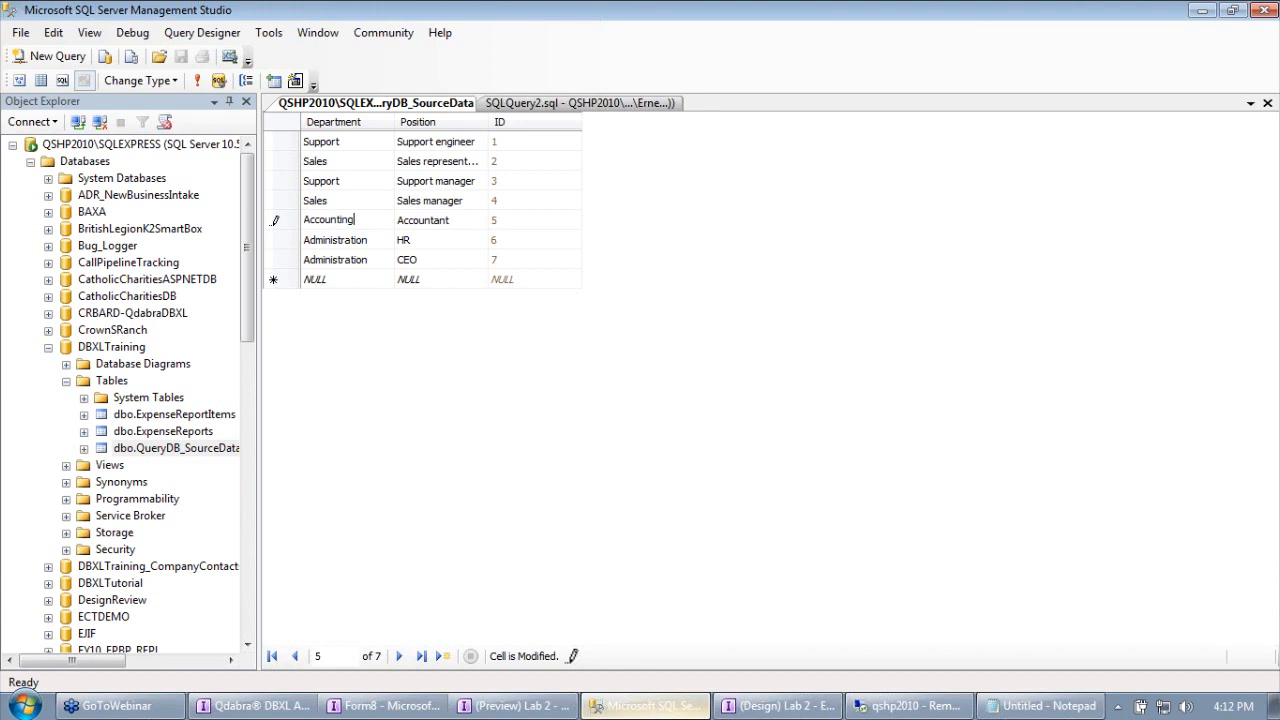
pyautogui.press('Tab')
pyautogui.write('Ma')
pyautogui.press('BackSpace')
pyautogui.press('BackSpace')
pyautogui.write('Accounting ma')
pyautogui.write('nager')
pyautogui.press('Tab')
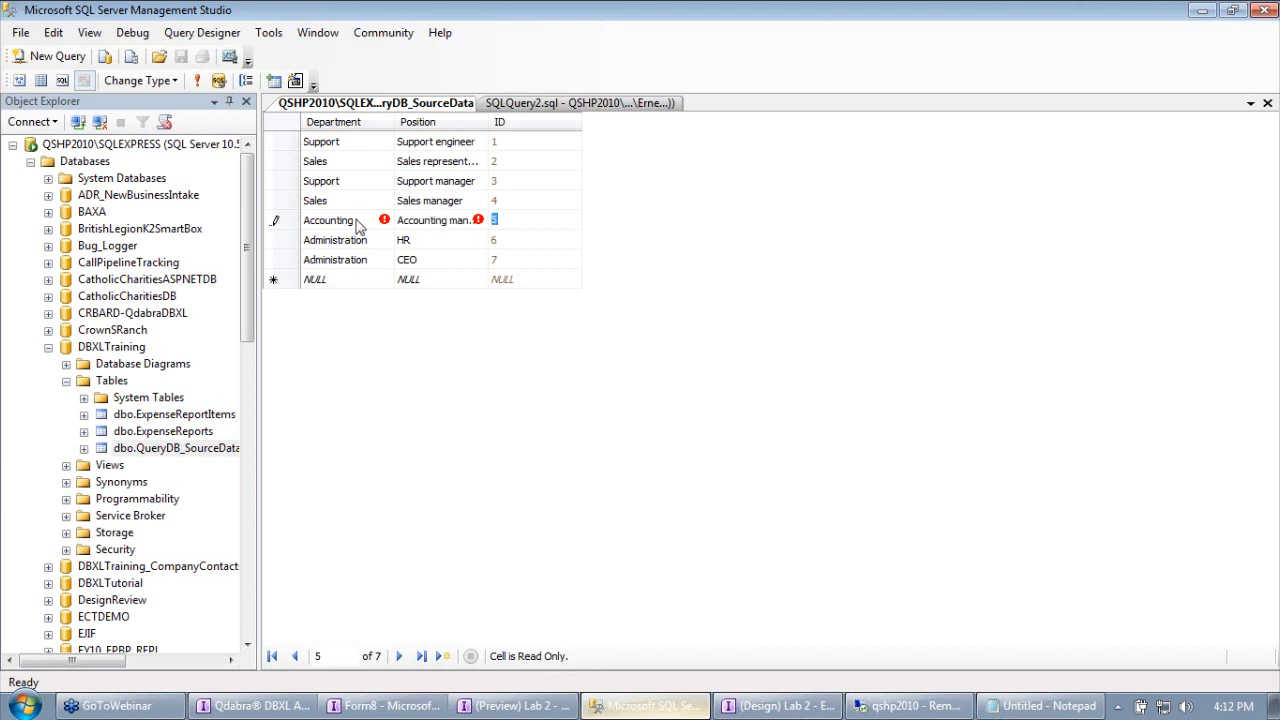
# Add a row with Department Accounting and Position Accountant, and close the table's editing view.
pyautogui.click(315, 279)
pyautogui.write('Accounting')
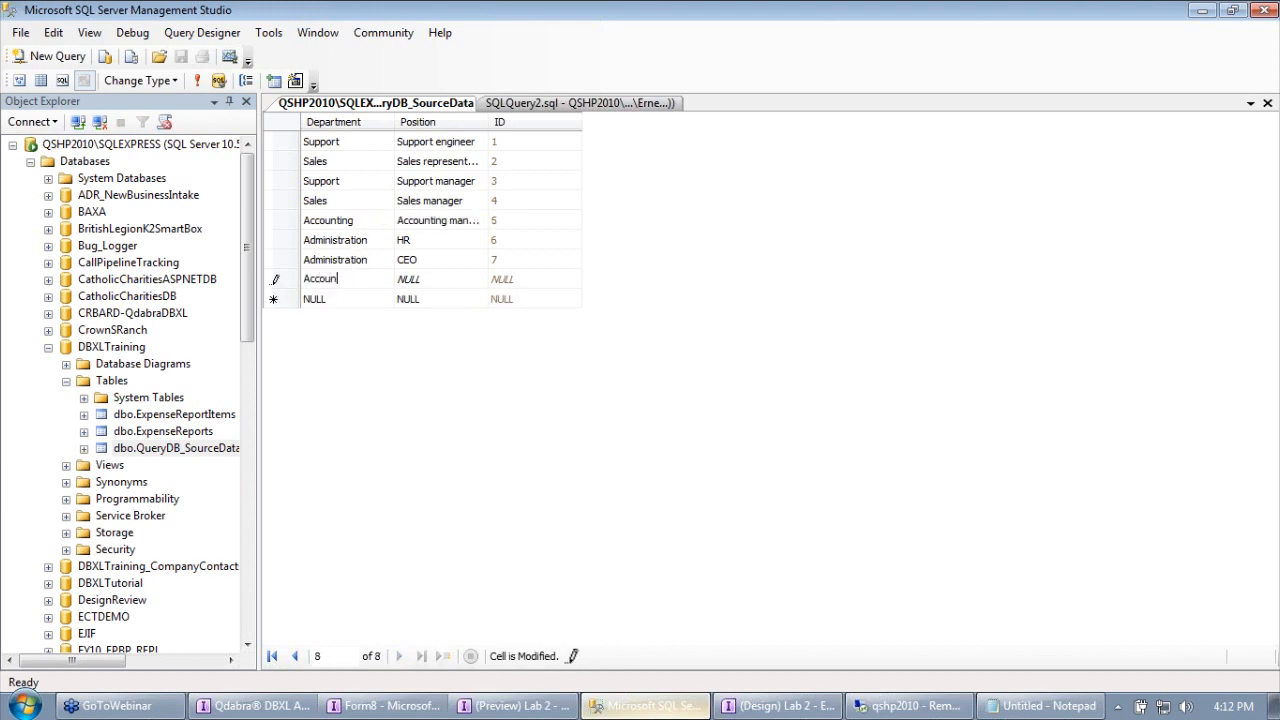
pyautogui.press('Tab')
pyautogui.write('Accountain')
pyautogui.press('BackSpace')
pyautogui.press('BackSpace')
pyautogui.write('nt')
pyautogui.press('Tab')
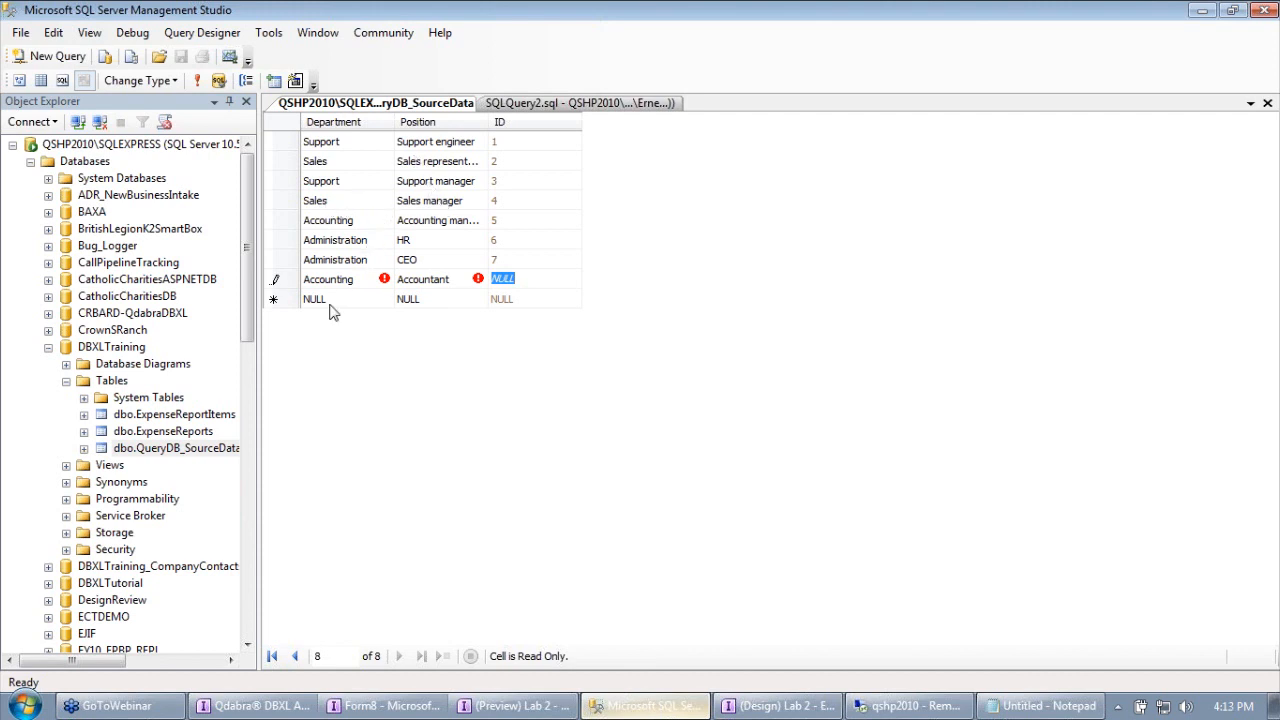
pyautogui.press('BackSpace')
pyautogui.rightClick(378, 108)
pyautogui.click(418, 131)
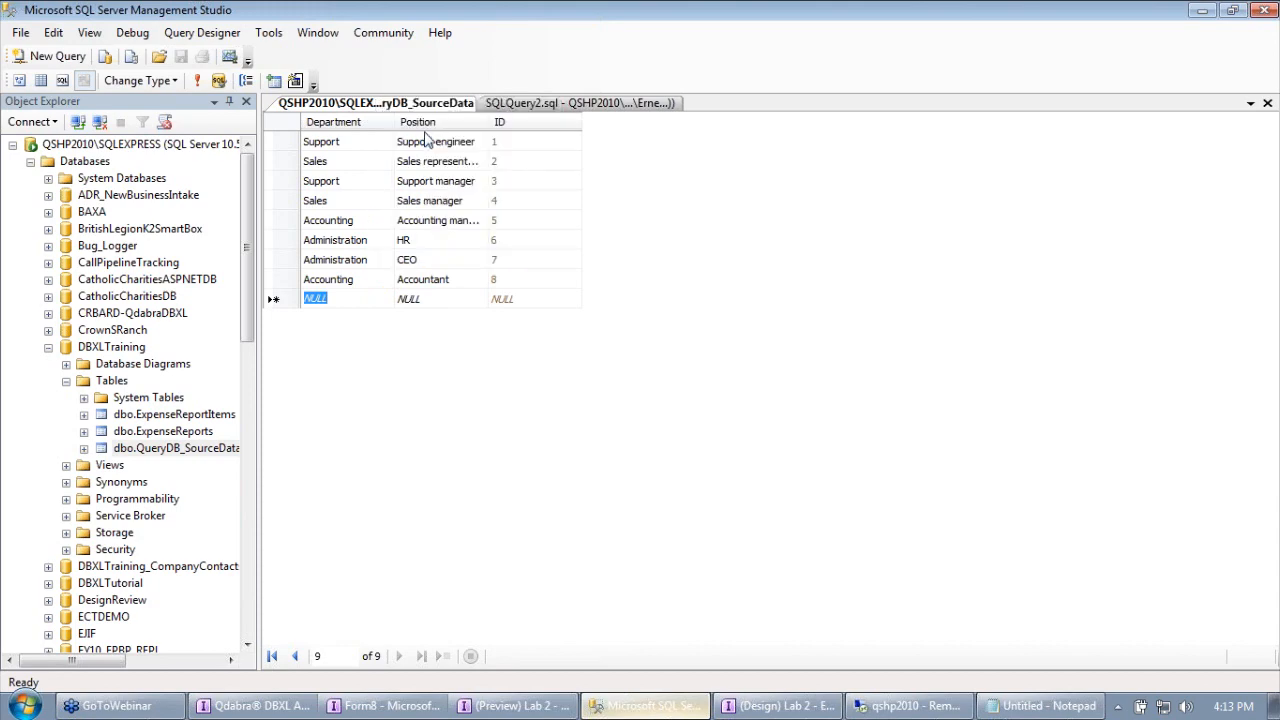
# Return to InfoPath, close the old preview, preview the expense report again, and check the Department choices before closing it.
pyautogui.hotkey('alt', 'Tab')
pyautogui.click(578, 88)
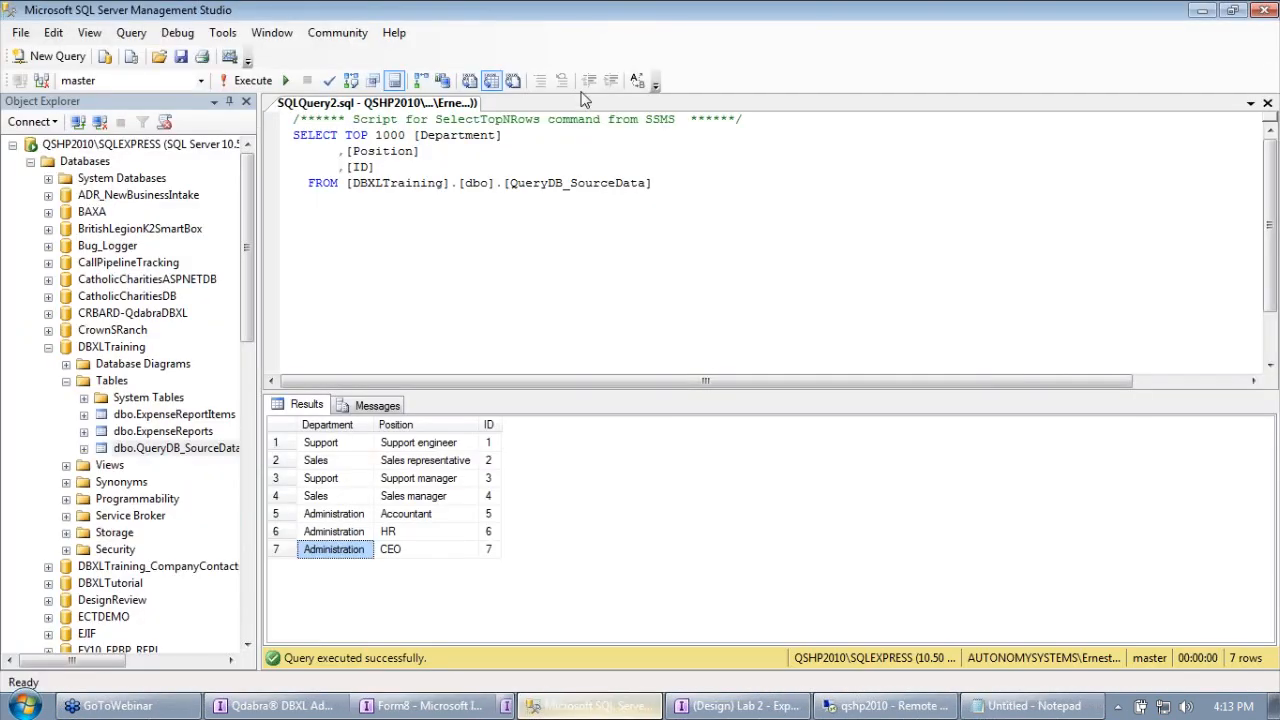
pyautogui.hotkey('alt', 'Tab')
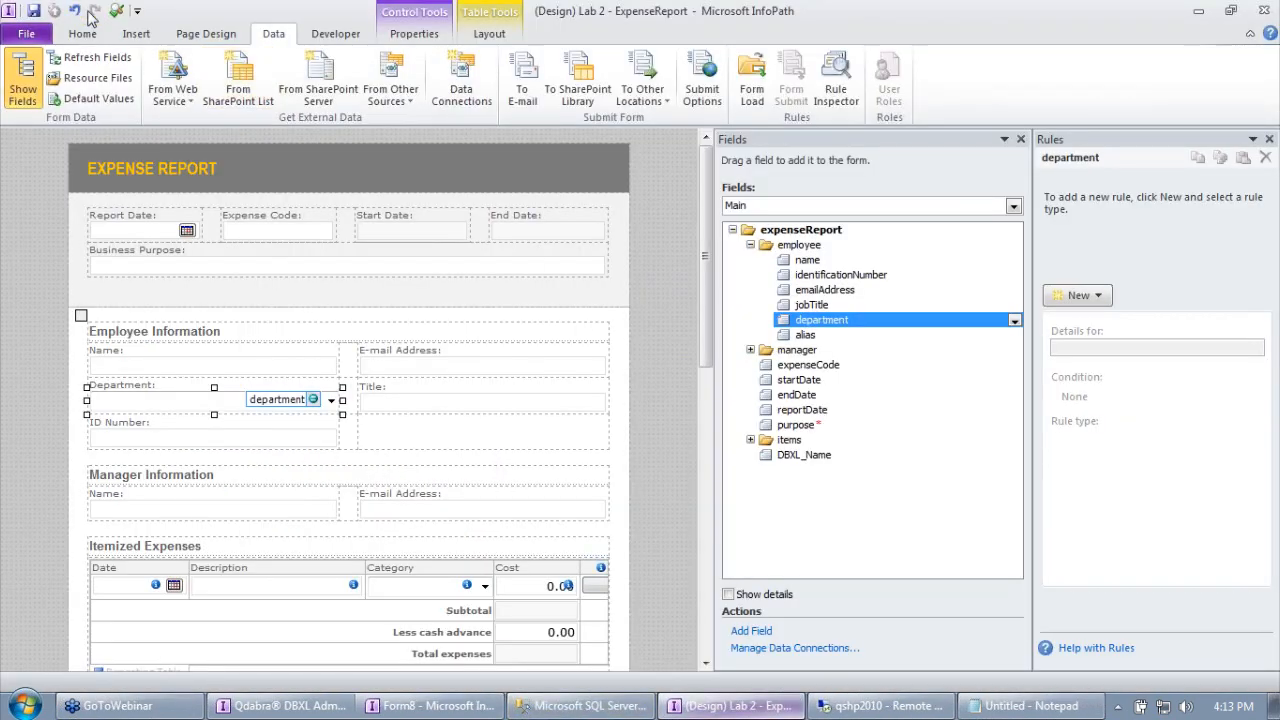
pyautogui.click(116, 10)
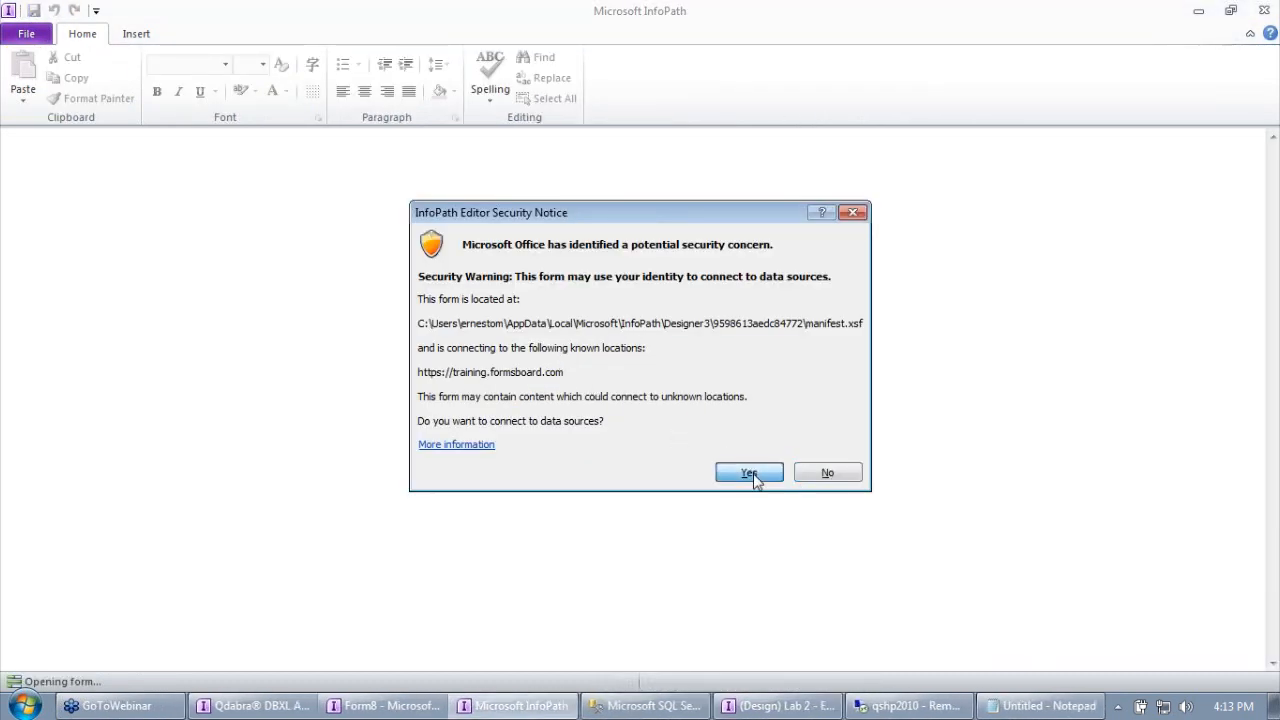
pyautogui.click(750, 473)
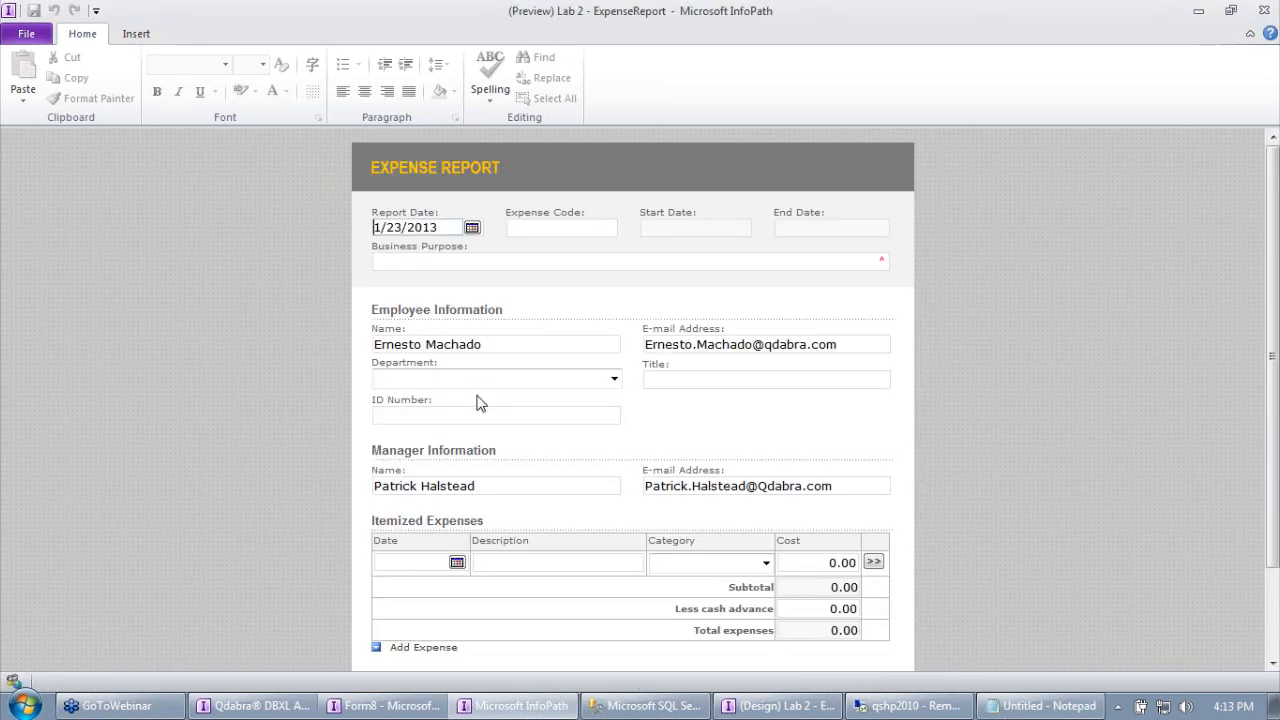
pyautogui.click(440, 380)
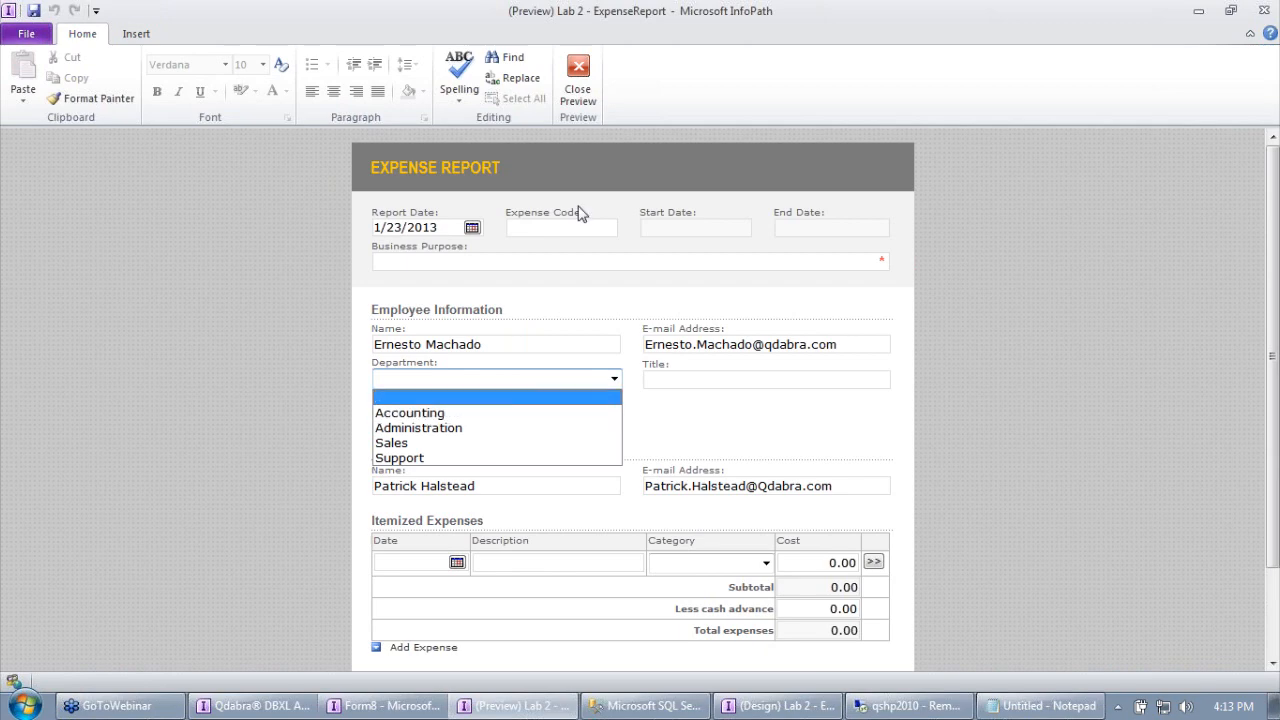
pyautogui.click(577, 80)
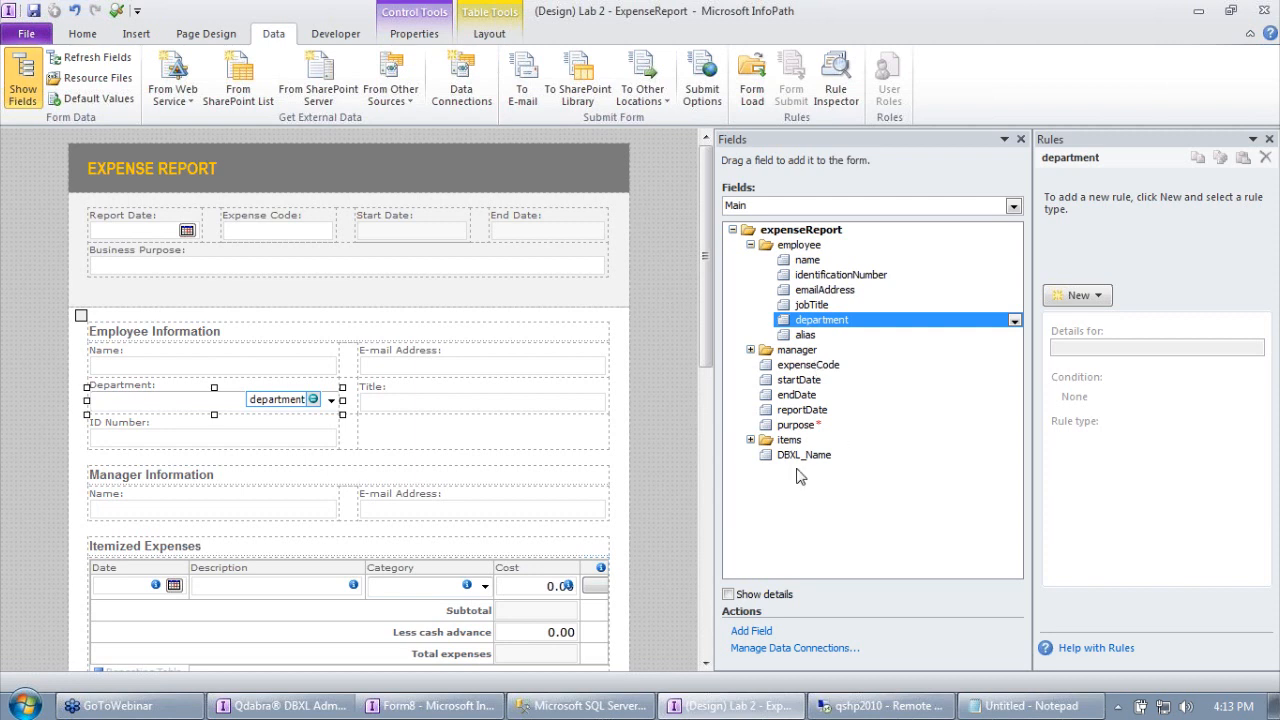
# Switch to SQL Server Management Studio, re-execute the QueryDB_SourceData query, and examine which Position values belong to each Department.
pyautogui.click(394, 409)
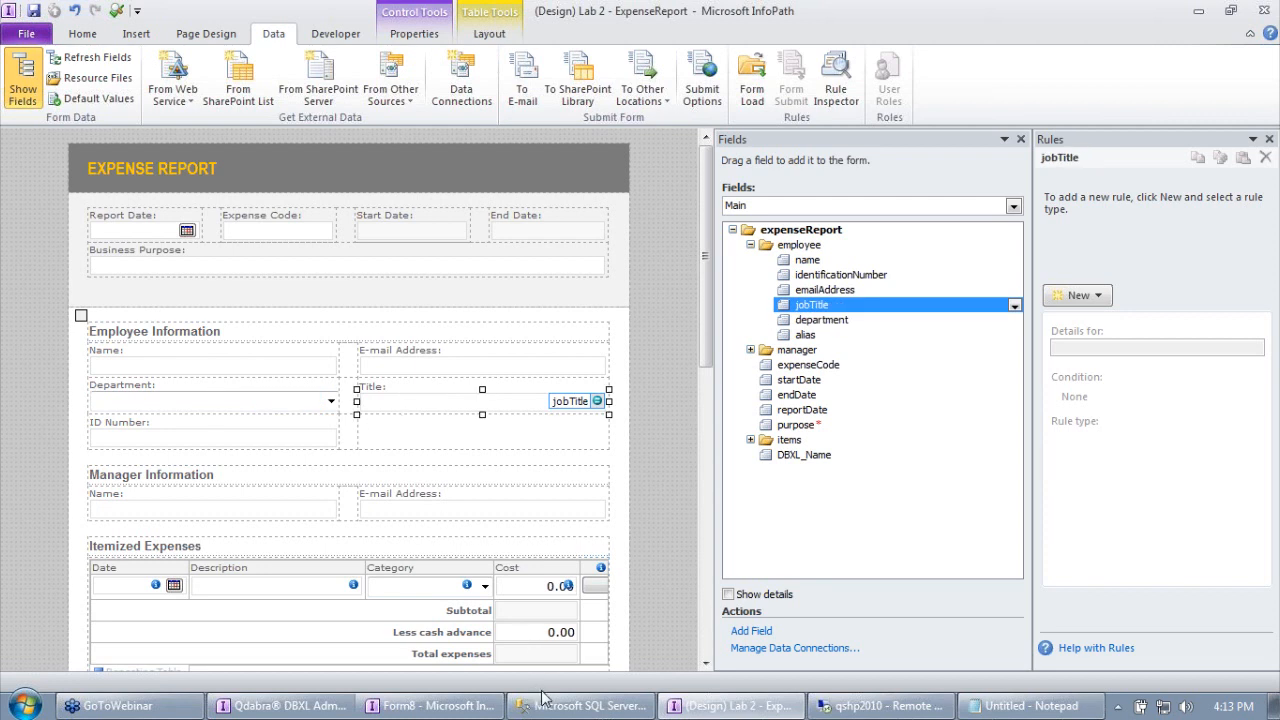
pyautogui.click(545, 705)
pyautogui.click(410, 425)
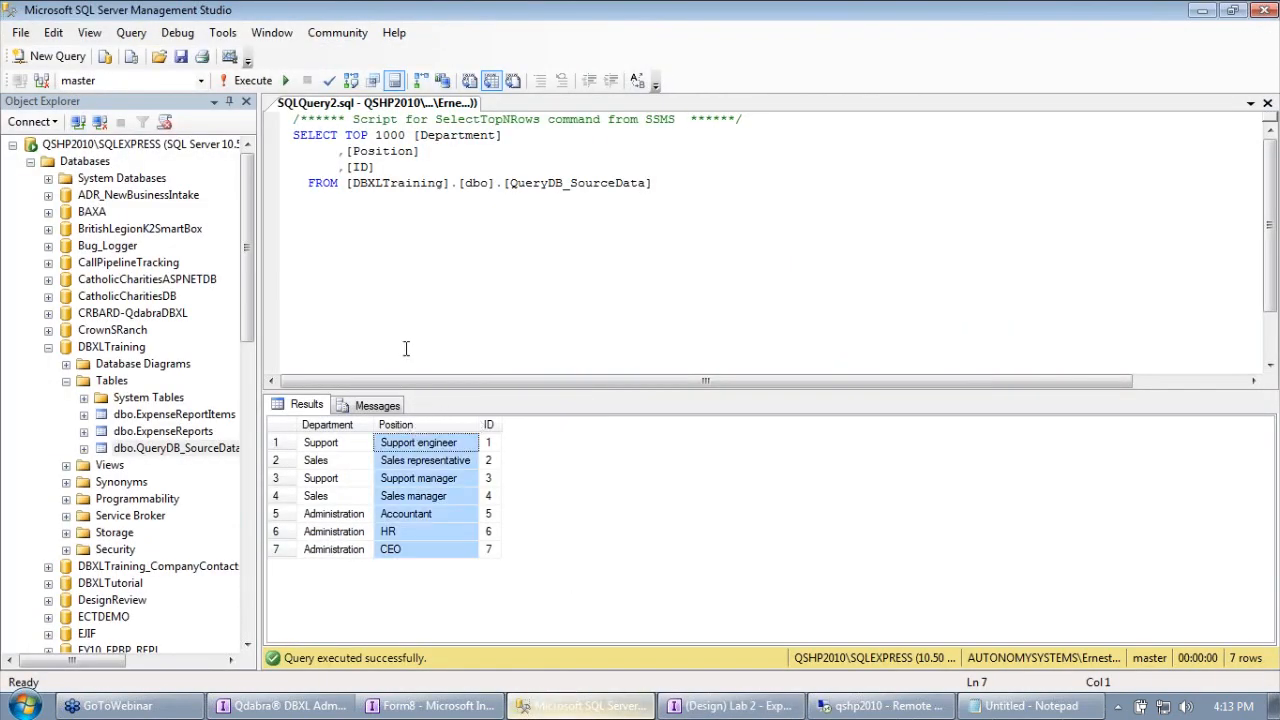
pyautogui.click(246, 79)
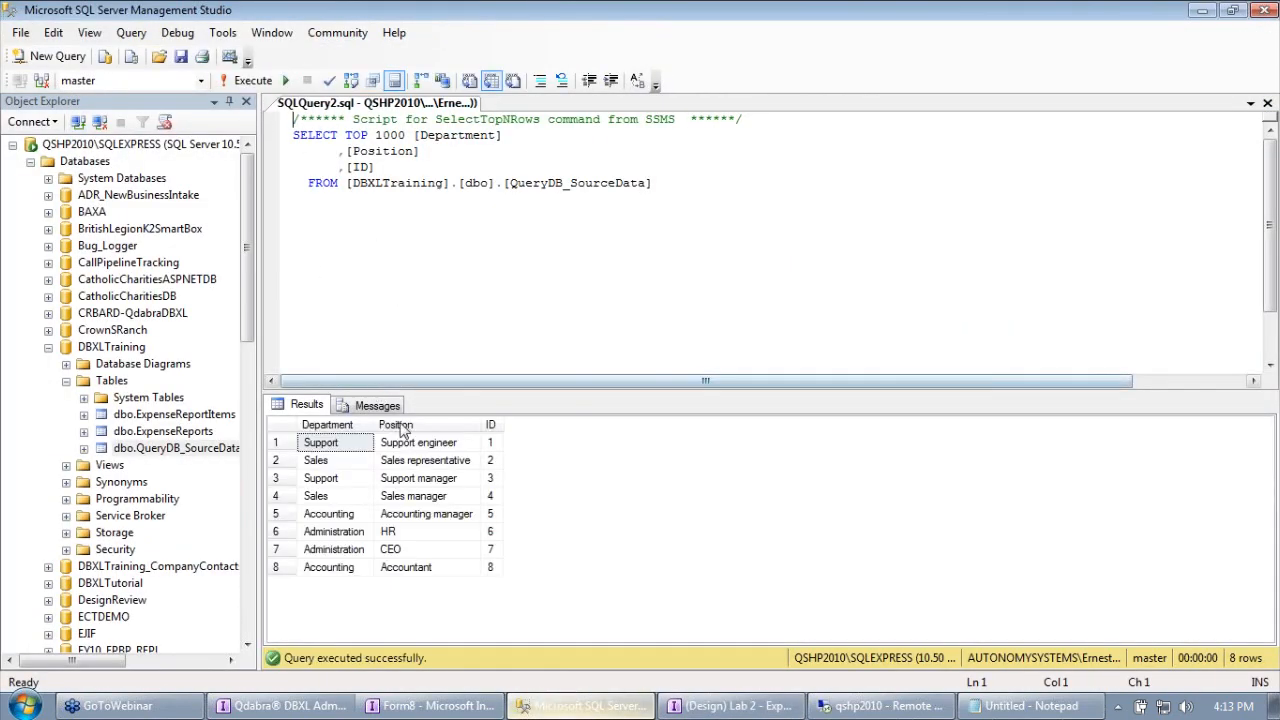
pyautogui.click(405, 425)
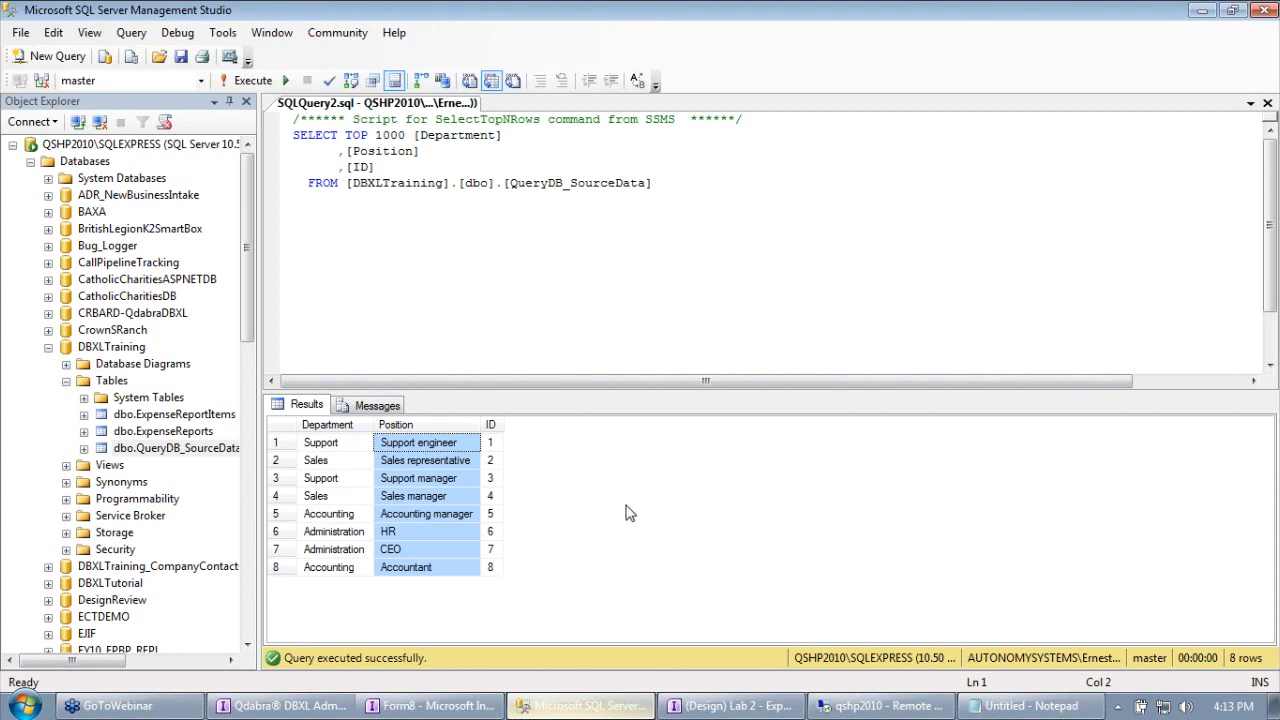
pyautogui.click(338, 533)
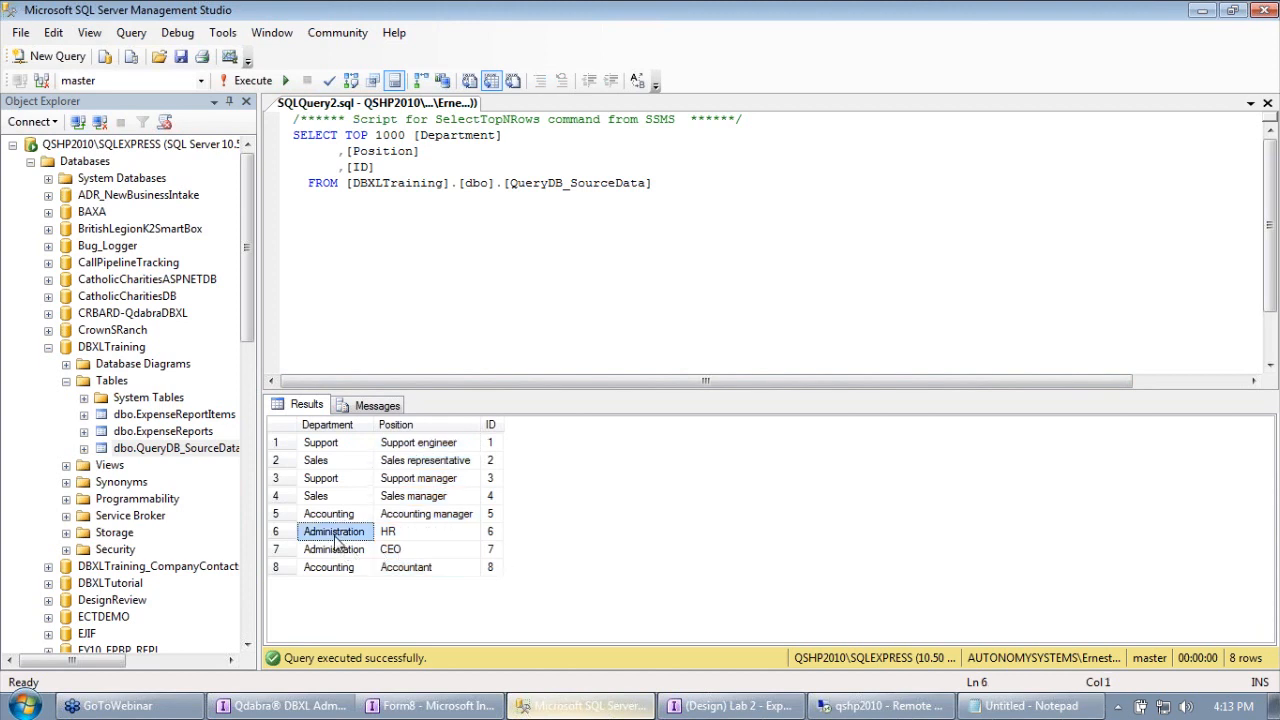
pyautogui.click(398, 536)
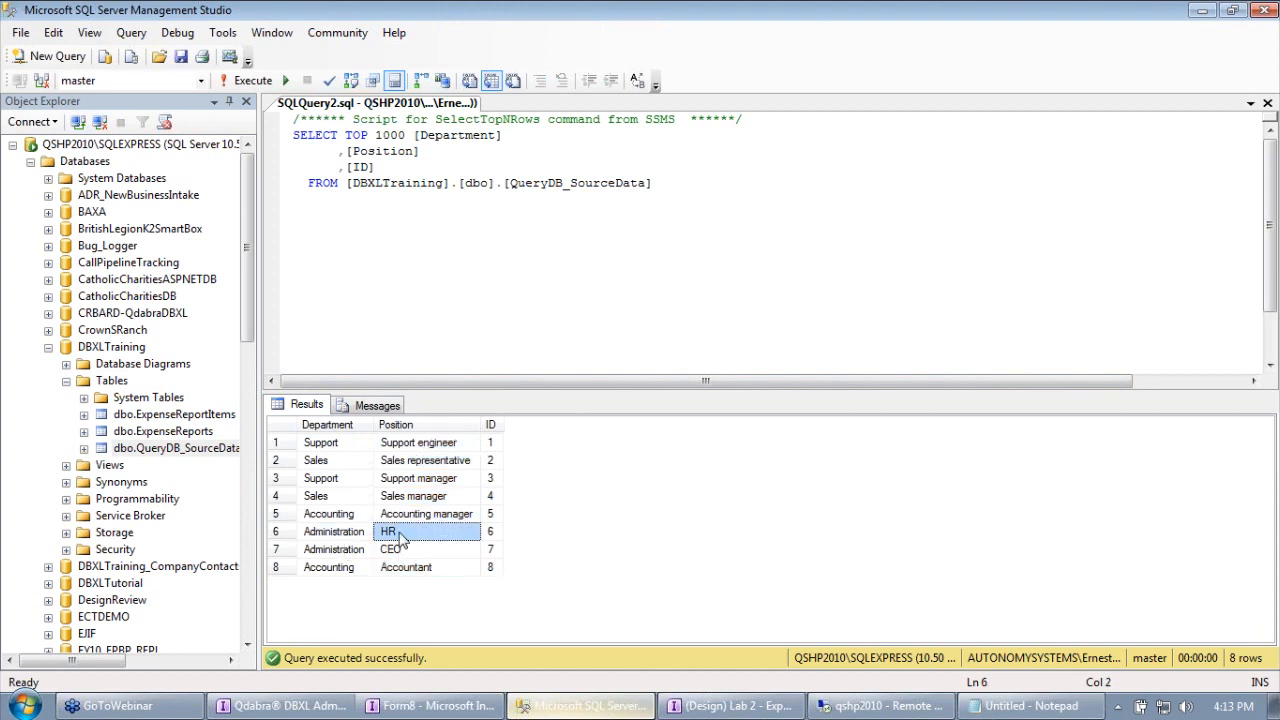
# Compare the Position values listed for the Administration and Sales departments in the query results.
pyautogui.click(399, 545)
pyautogui.click(398, 535)
pyautogui.click(348, 465)
pyautogui.click(399, 466)
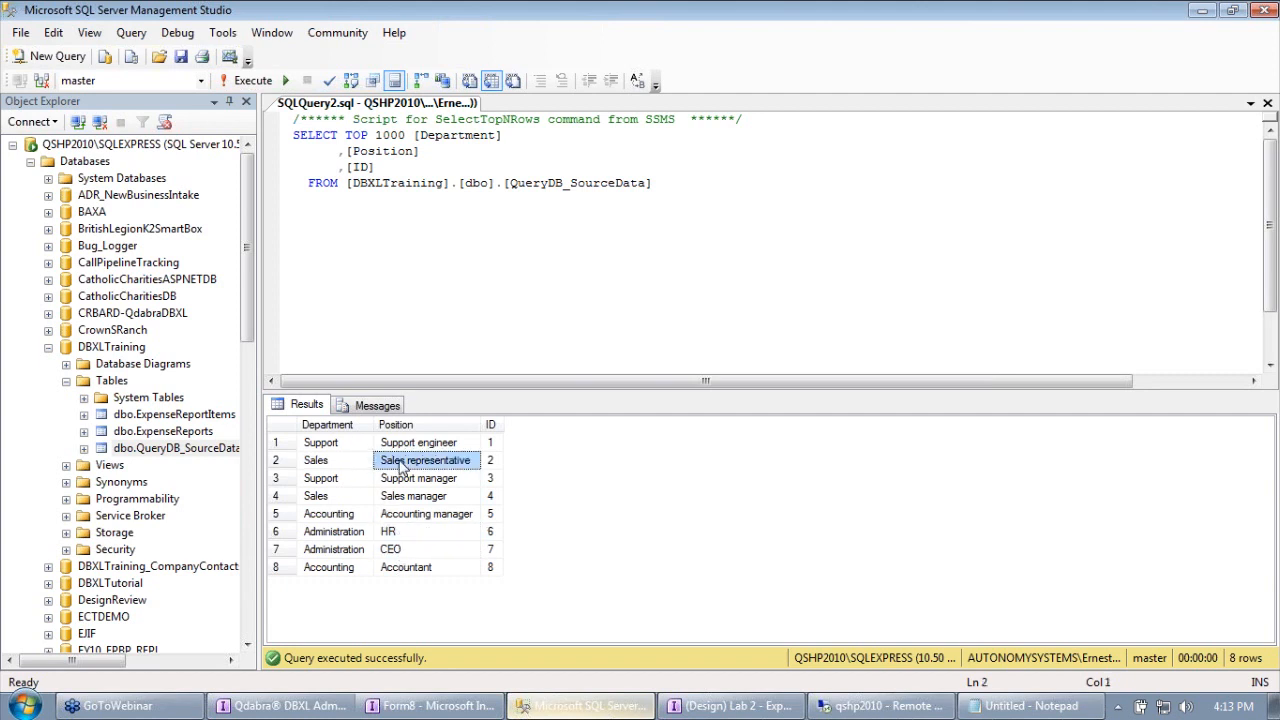
pyautogui.click(399, 497)
pyautogui.click(410, 462)
pyautogui.click(413, 497)
pyautogui.click(425, 463)
# Return to the InfoPath expense report design and change the Title field's control to a Drop-Down List Box.
pyautogui.click(1202, 10)
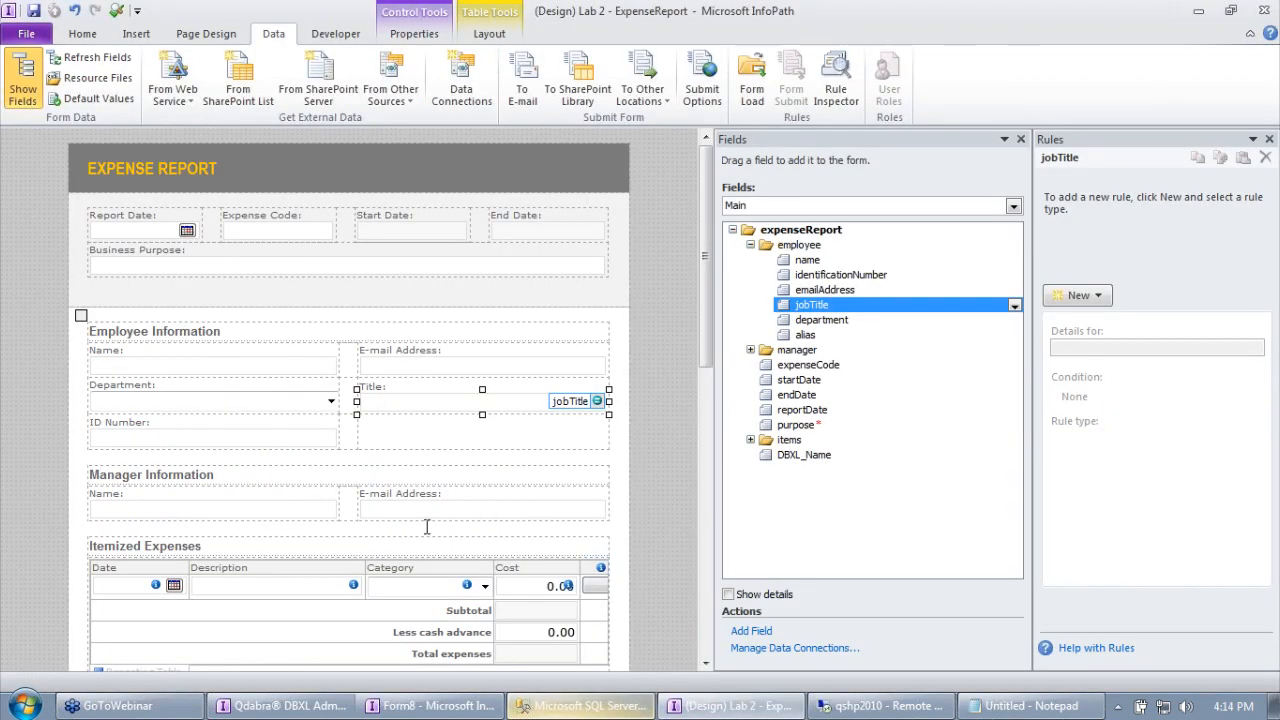
pyautogui.rightClick(395, 410)
pyautogui.moveTo(490, 614)
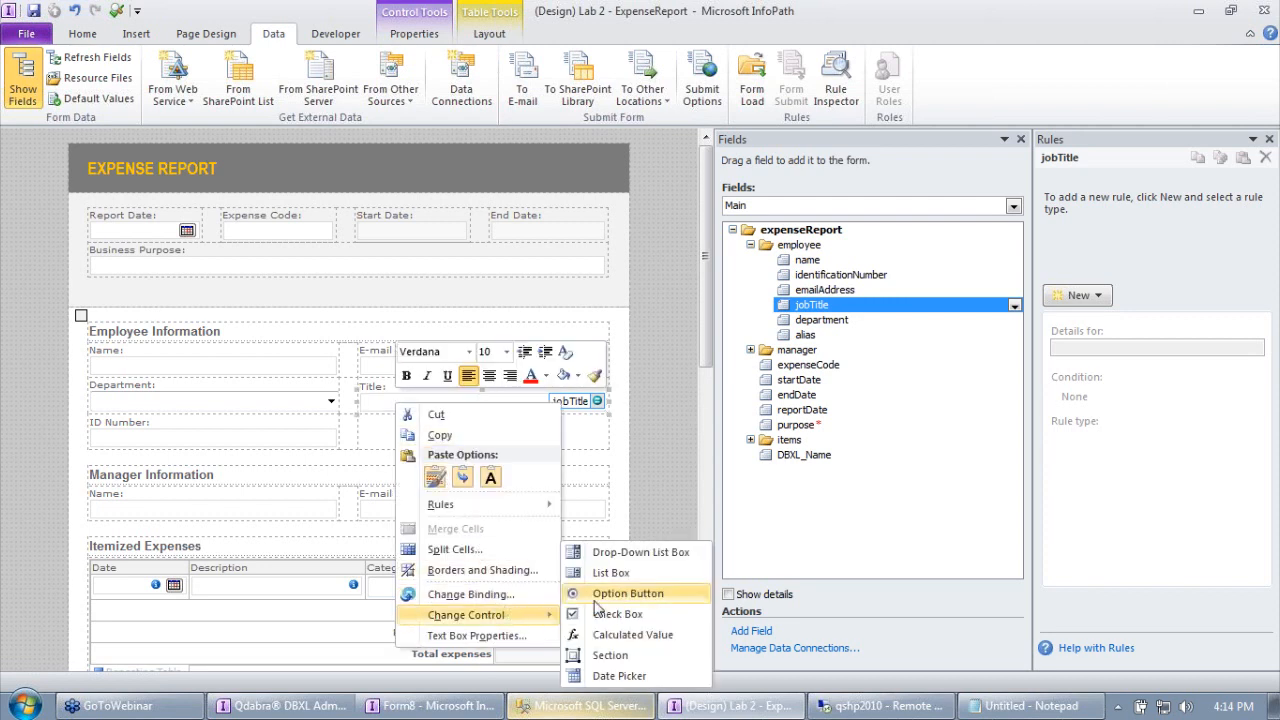
pyautogui.click(617, 555)
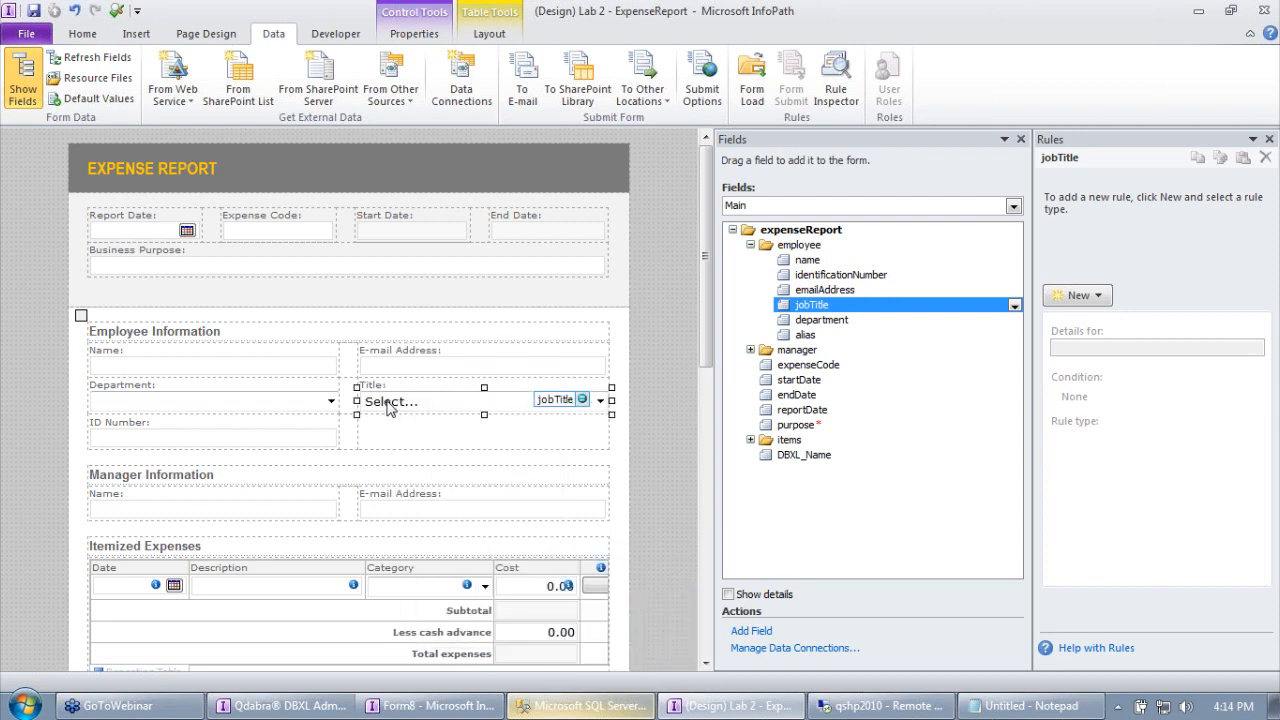
pyautogui.click(258, 402)
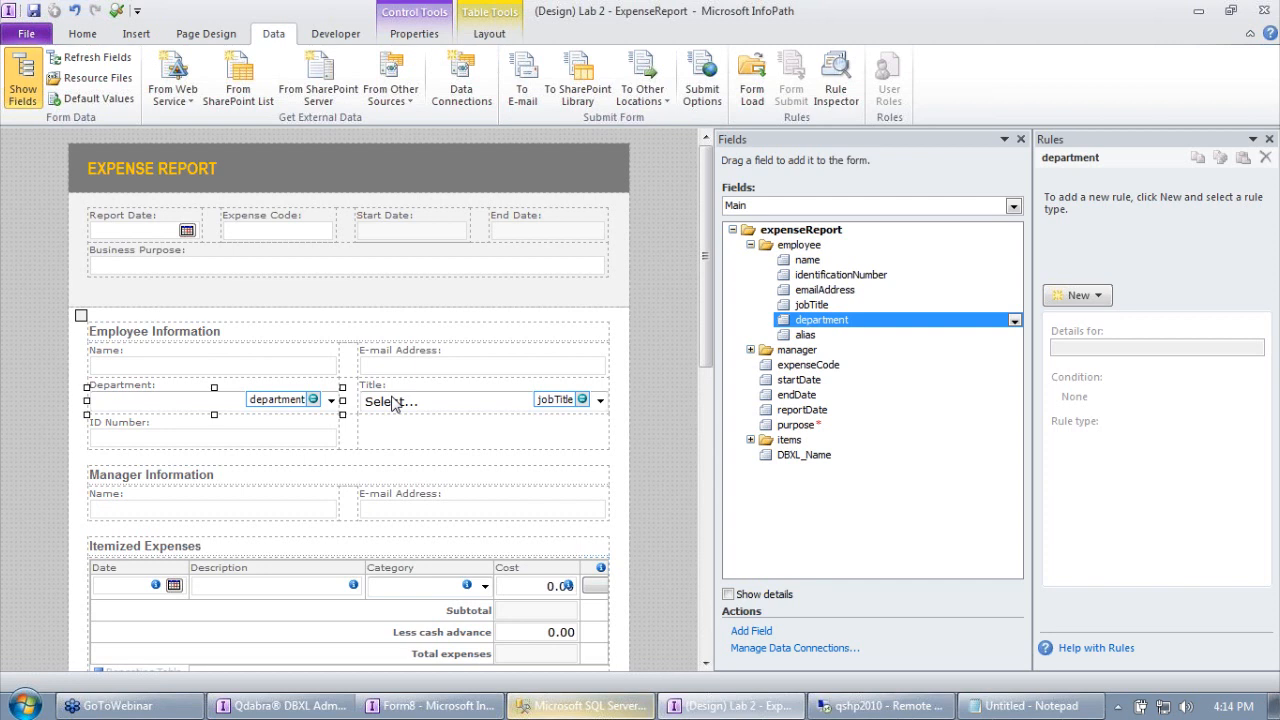
# Switch to the Qdabra Query Builder form and attach Lab 2 - ExpenseReport.xsn as the InfoPath form template.
pyautogui.click(430, 706)
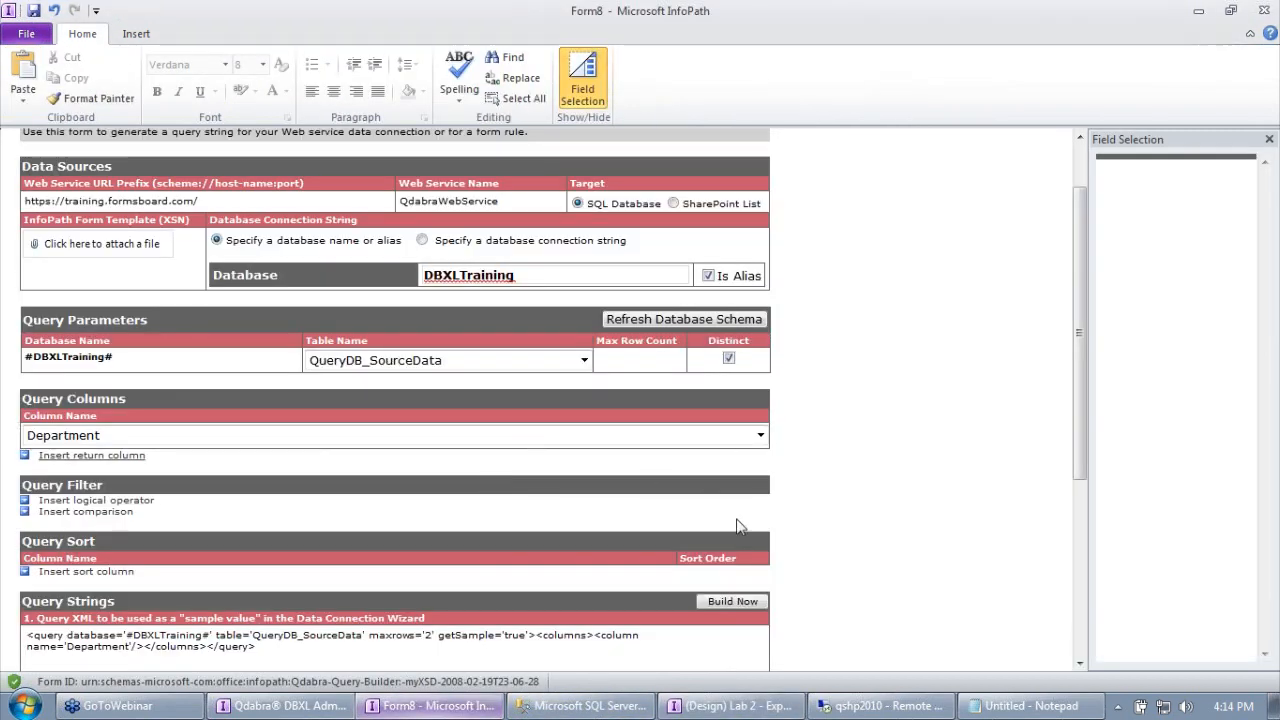
pyautogui.scroll(2, 983, 551)
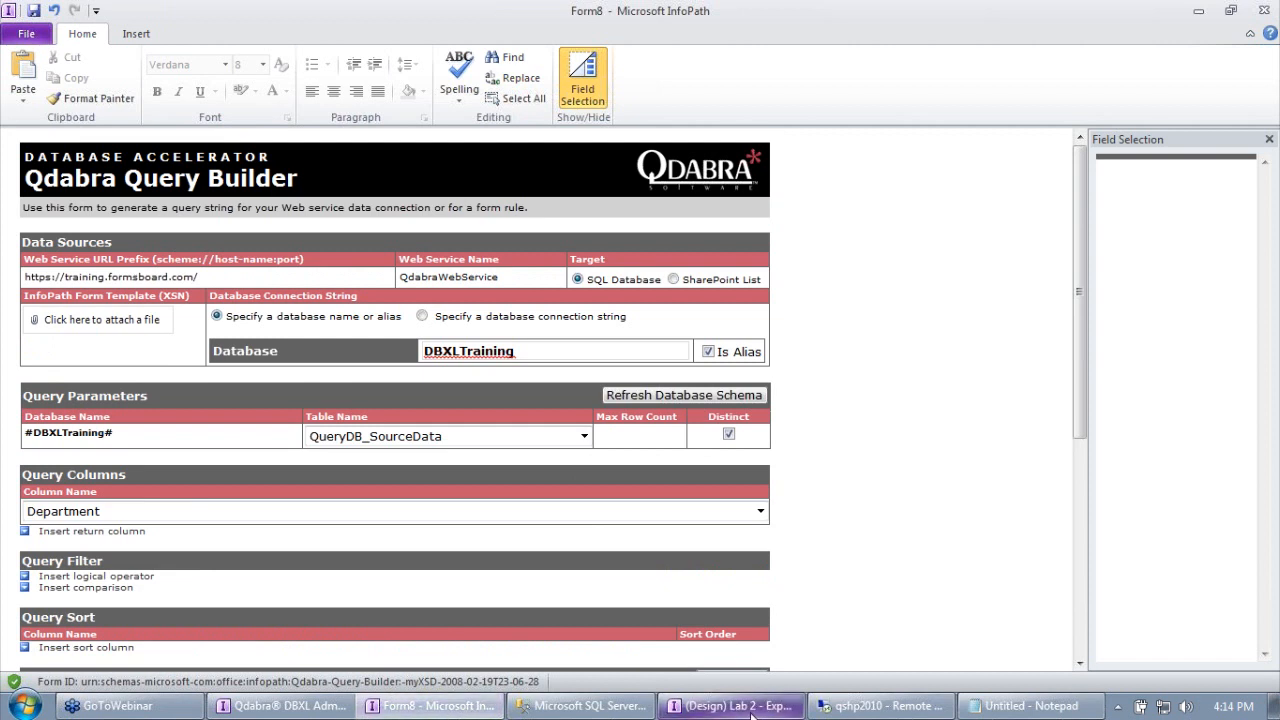
pyautogui.click(68, 322)
pyautogui.doubleClick(110, 150)
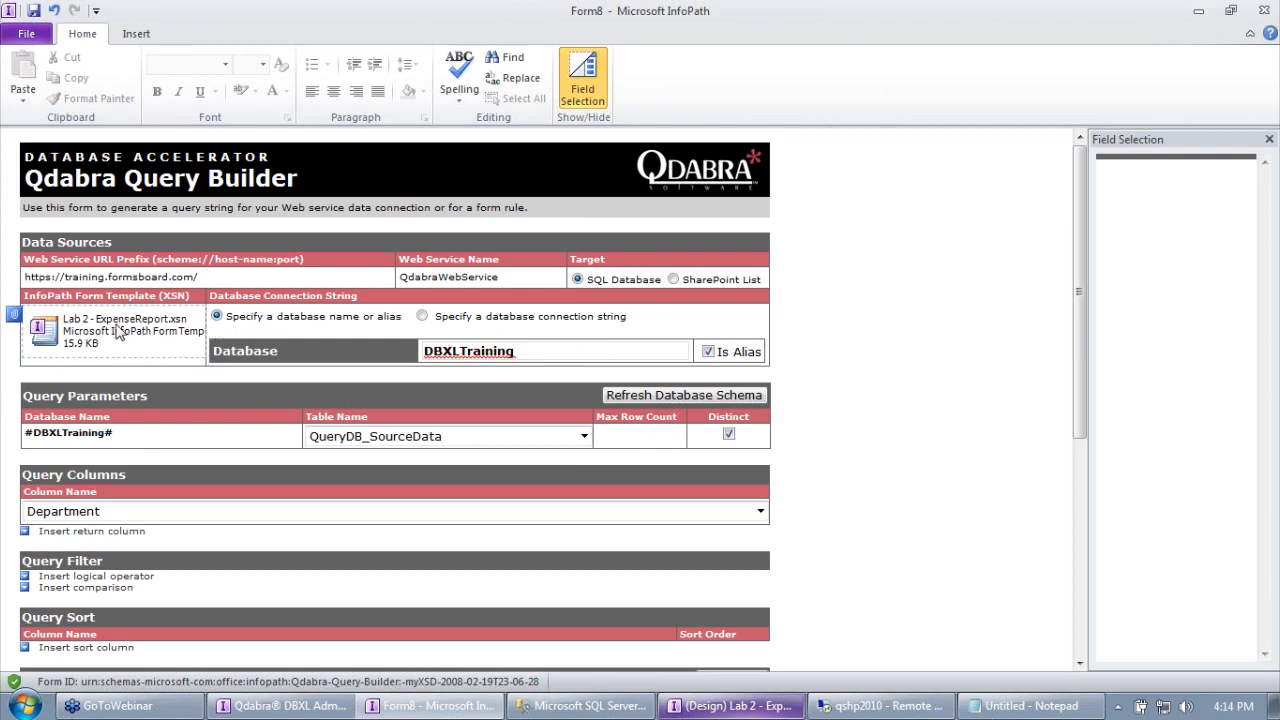
# Replace the Department return column in the query columns with a Position column.
pyautogui.scroll(-3, 150, 345)
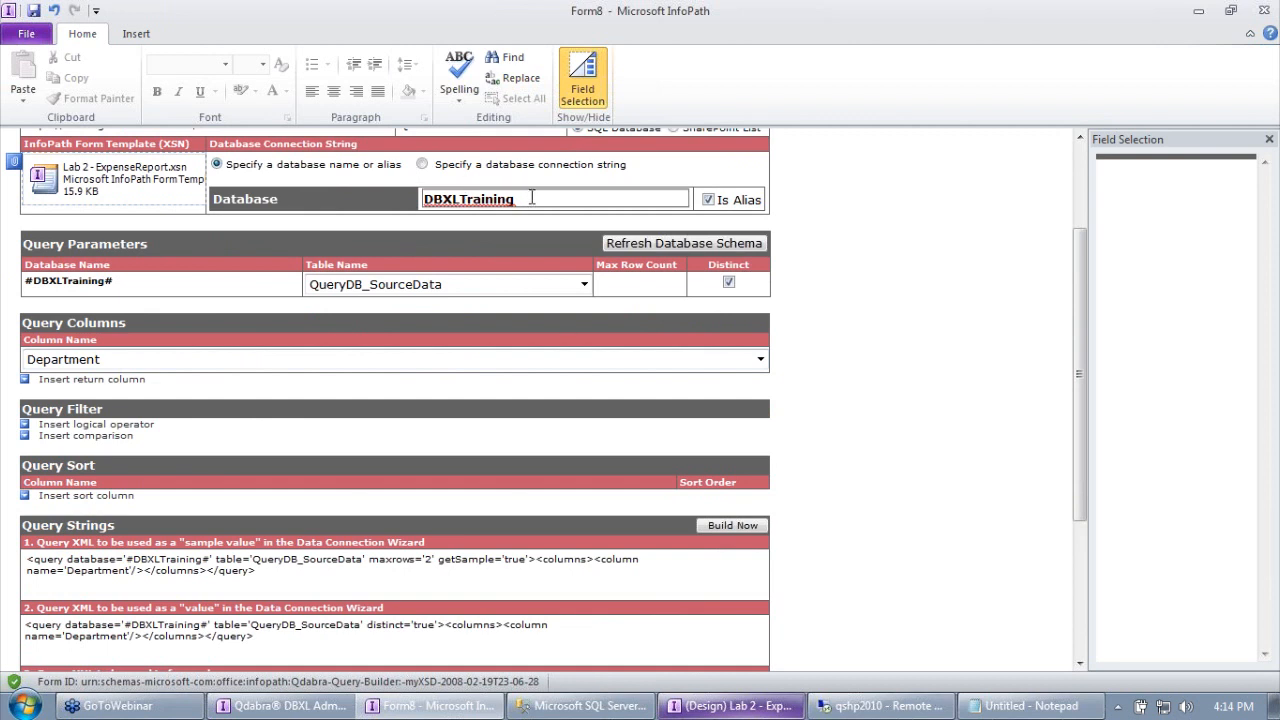
pyautogui.moveTo(531, 199); pyautogui.dragTo(409, 198)
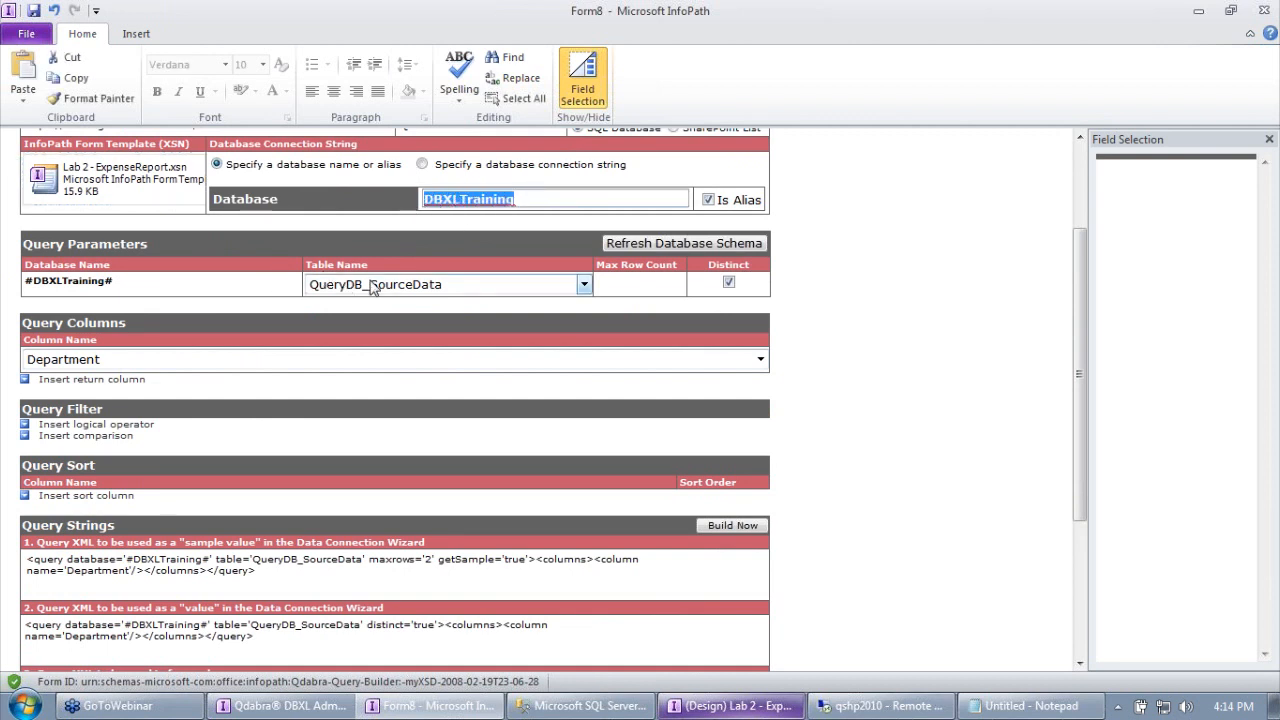
pyautogui.moveTo(42, 360)
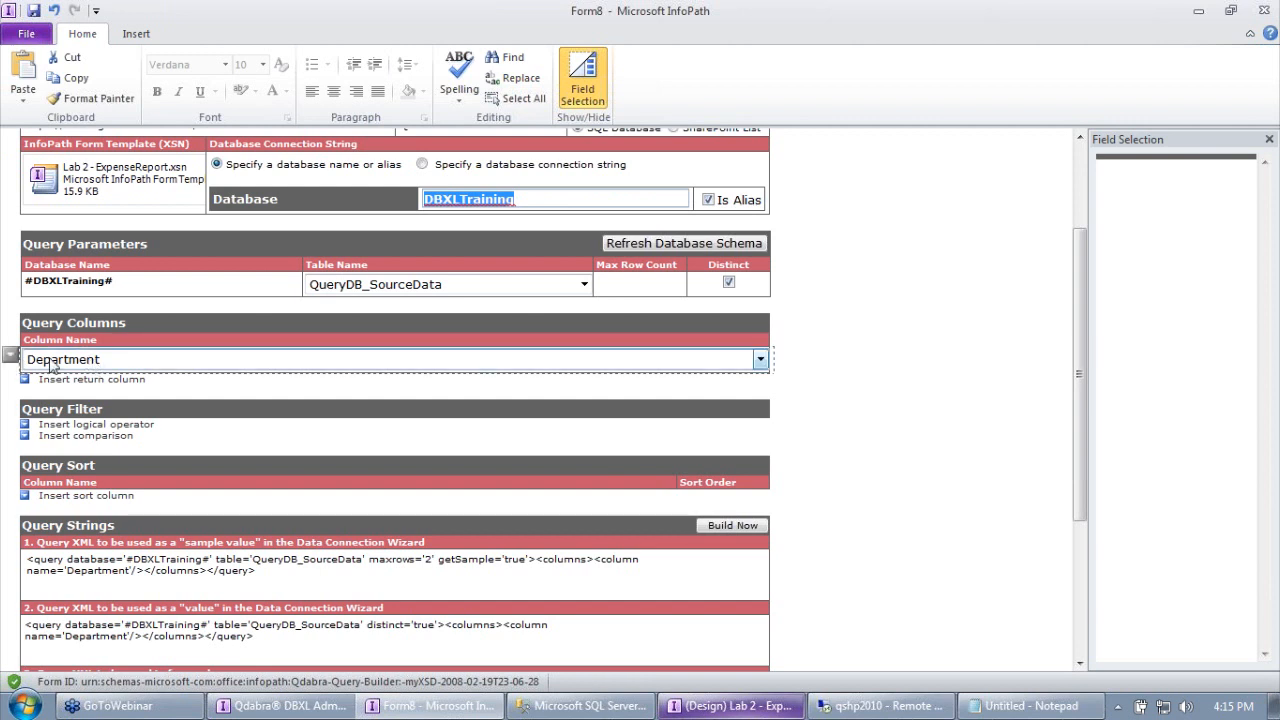
pyautogui.click(10, 356)
pyautogui.click(57, 416)
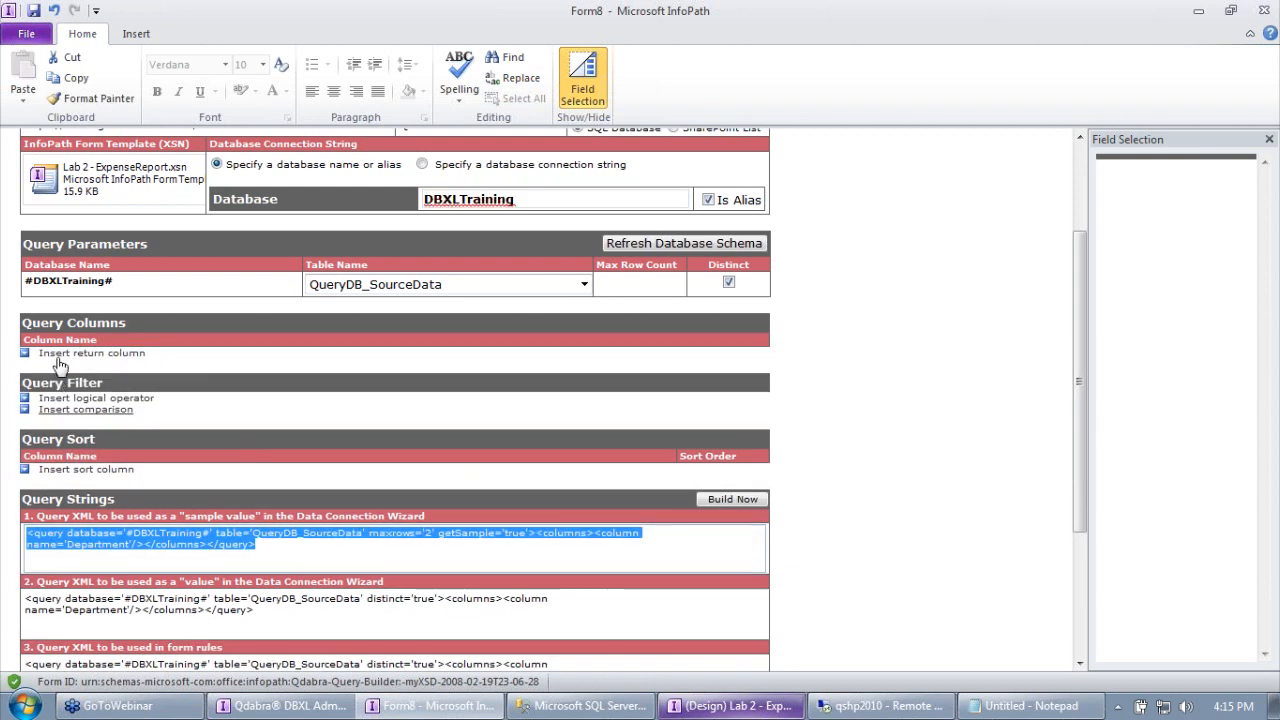
pyautogui.click(80, 355)
pyautogui.click(128, 358)
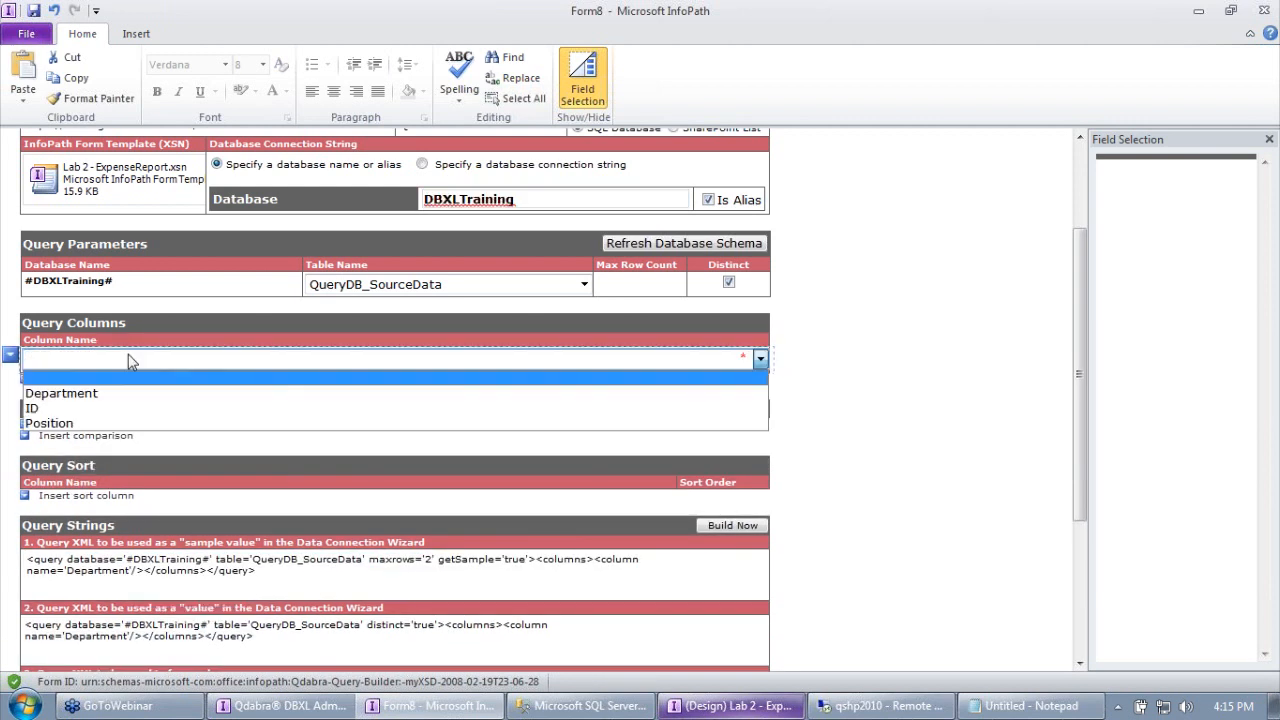
pyautogui.click(120, 423)
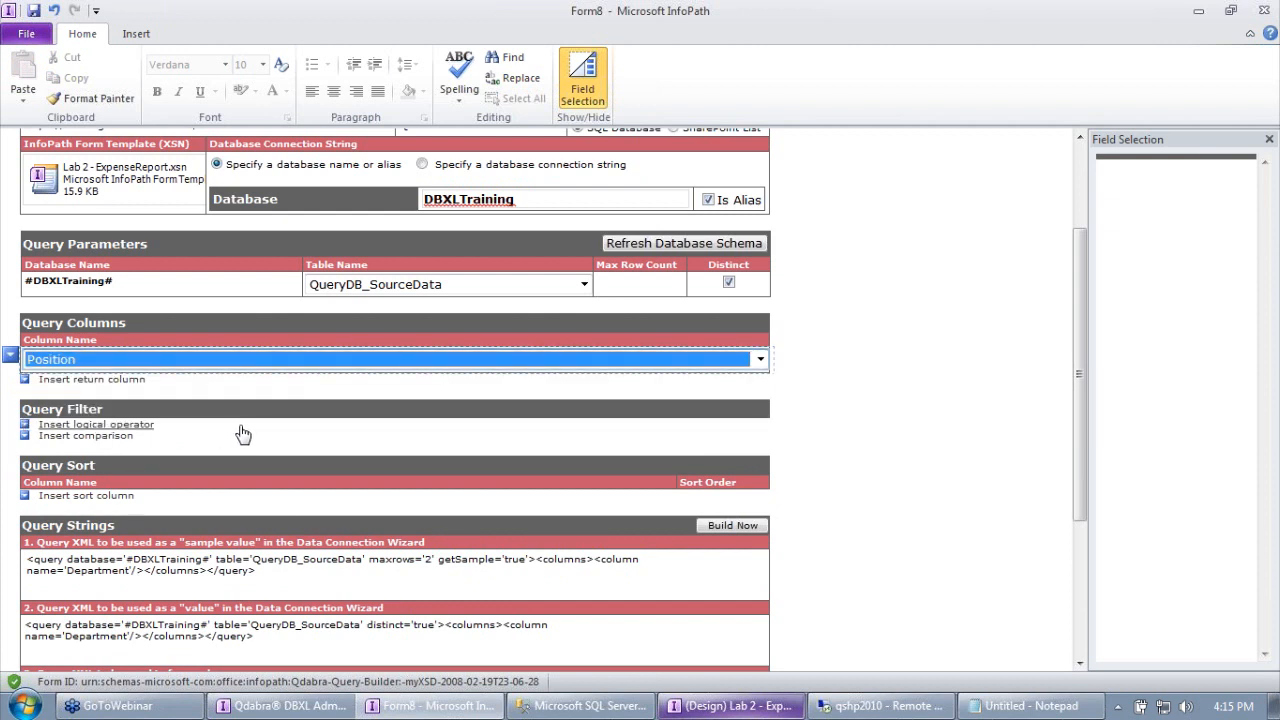
# Insert a query filter comparison on the Department column with the Equal operator.
pyautogui.click(30, 414)
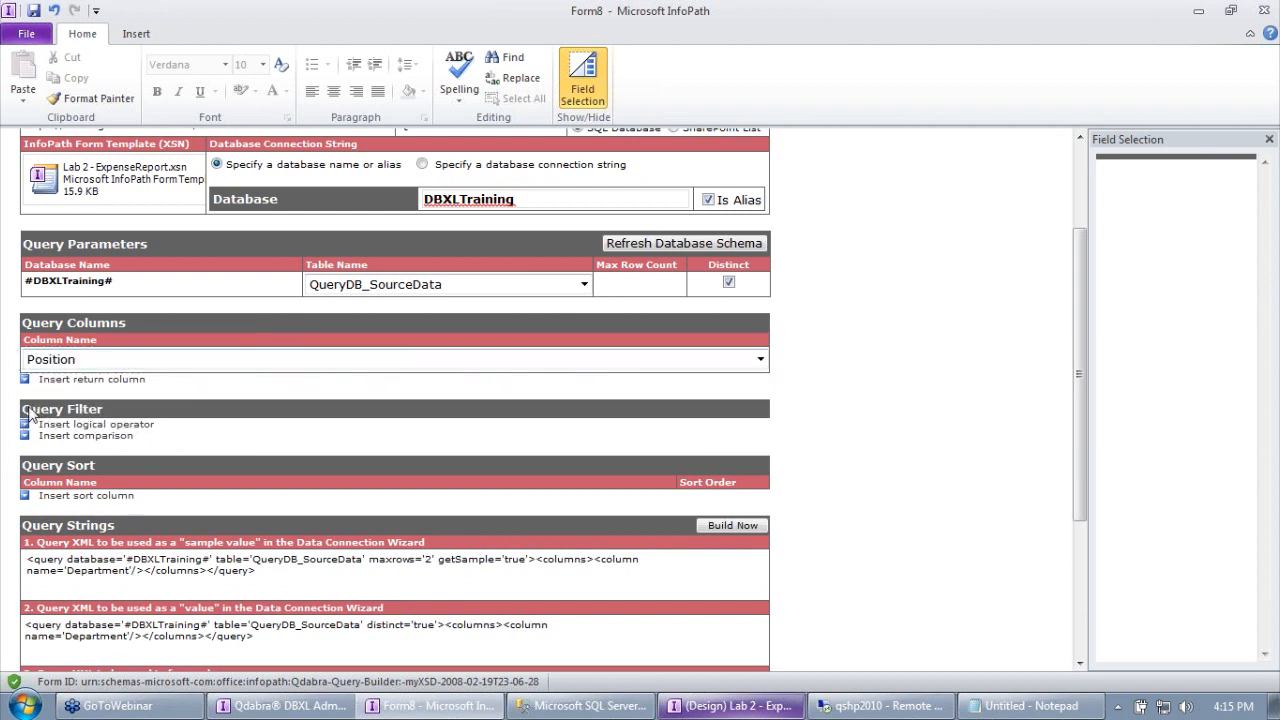
pyautogui.click(84, 437)
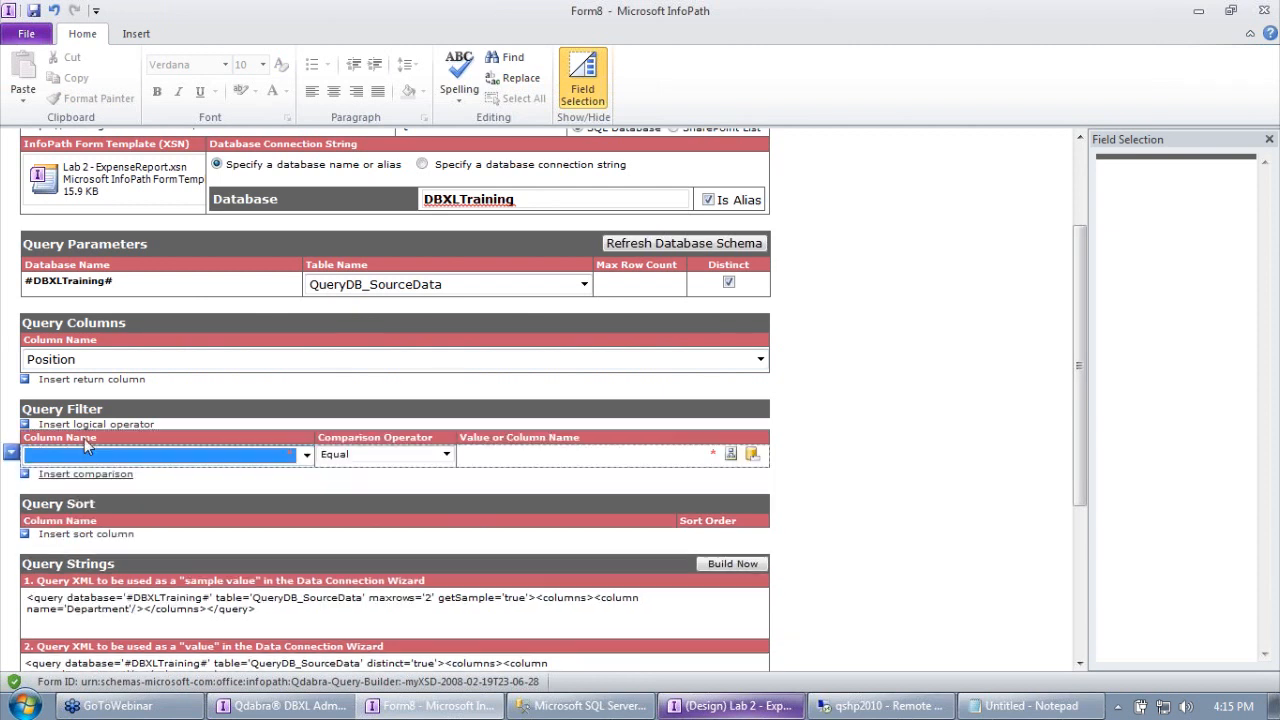
pyautogui.click(229, 458)
pyautogui.click(186, 488)
pyautogui.click(875, 403)
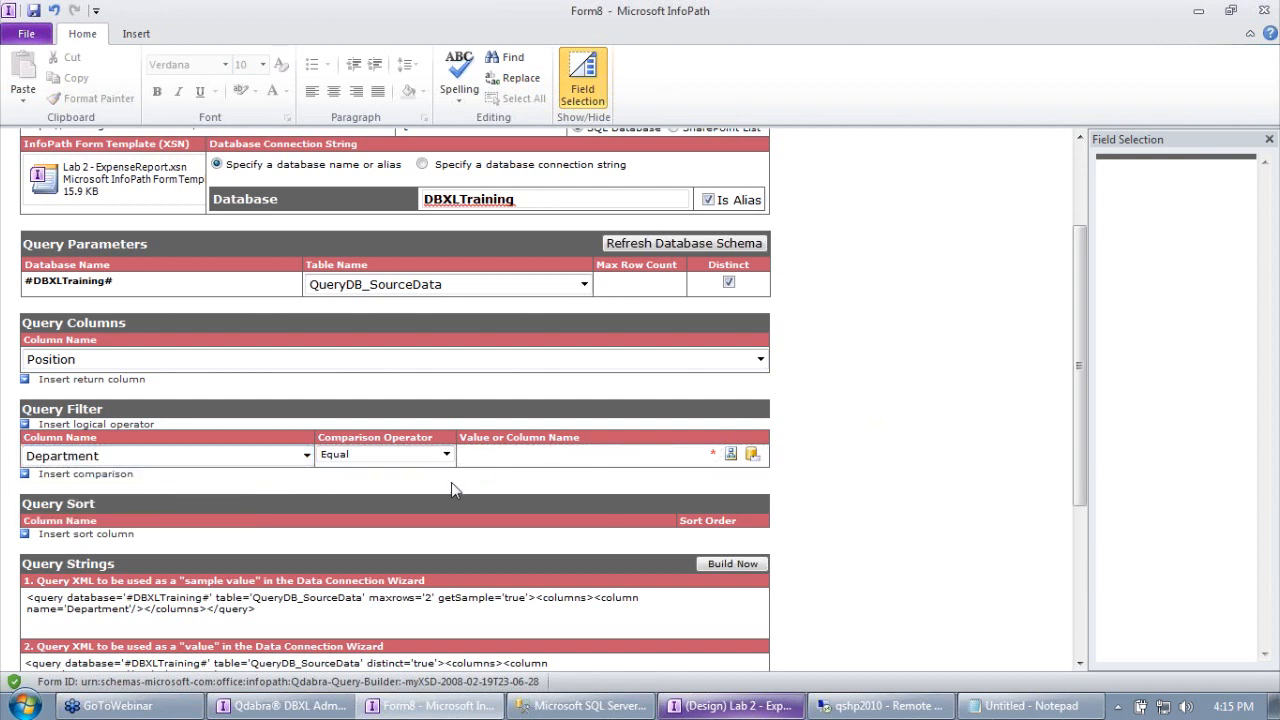
# Set the comparison value to the my:department field under my:employee in the form template's schema.
pyautogui.click(731, 456)
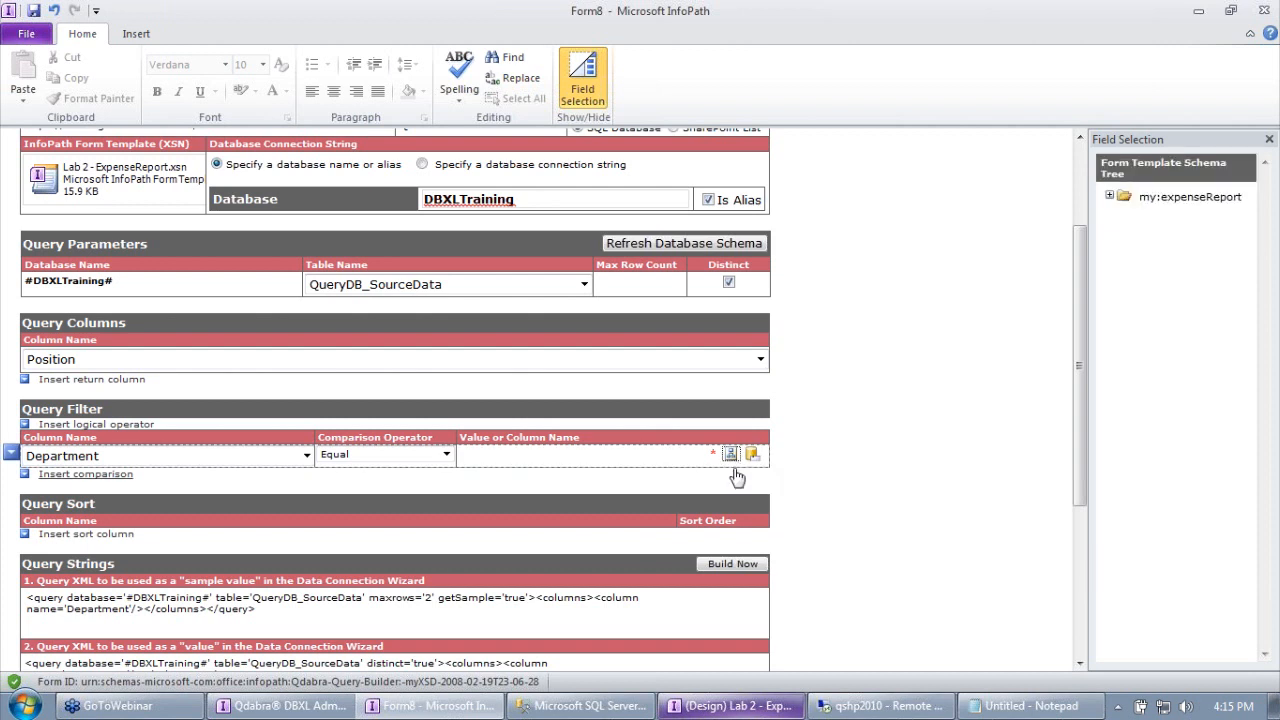
pyautogui.click(1110, 197)
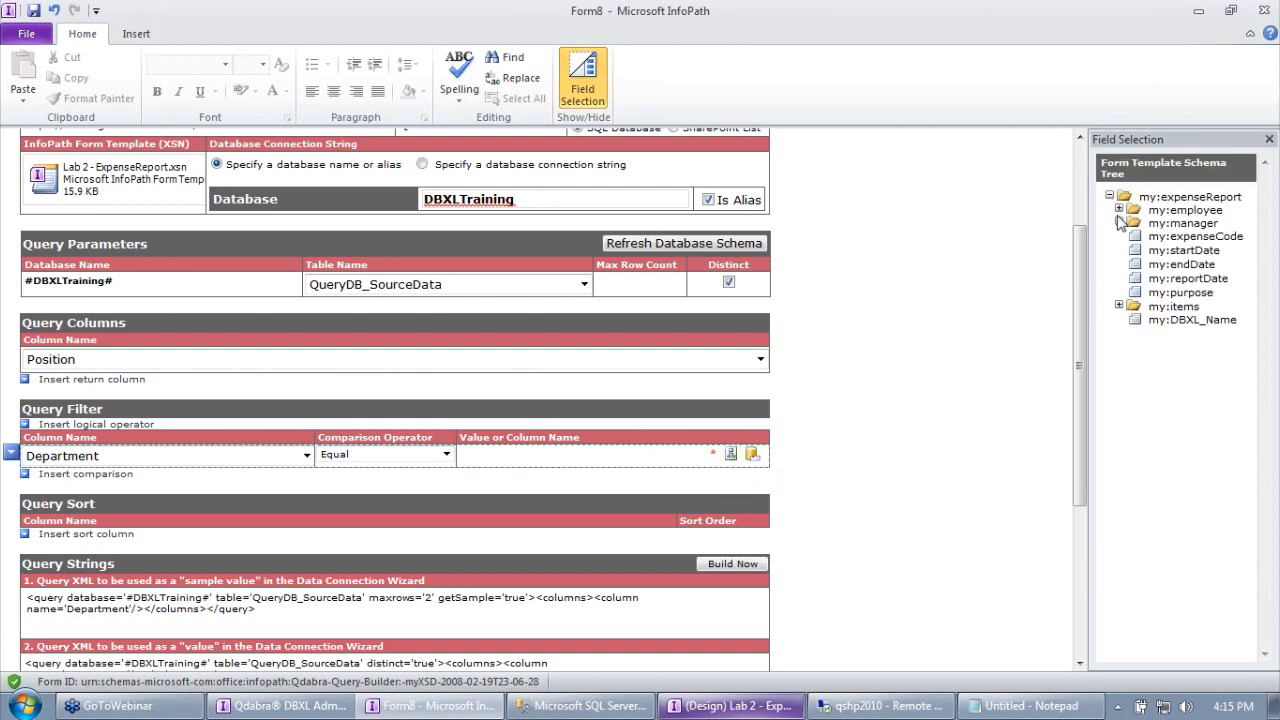
pyautogui.click(1119, 210)
pyautogui.click(1190, 280)
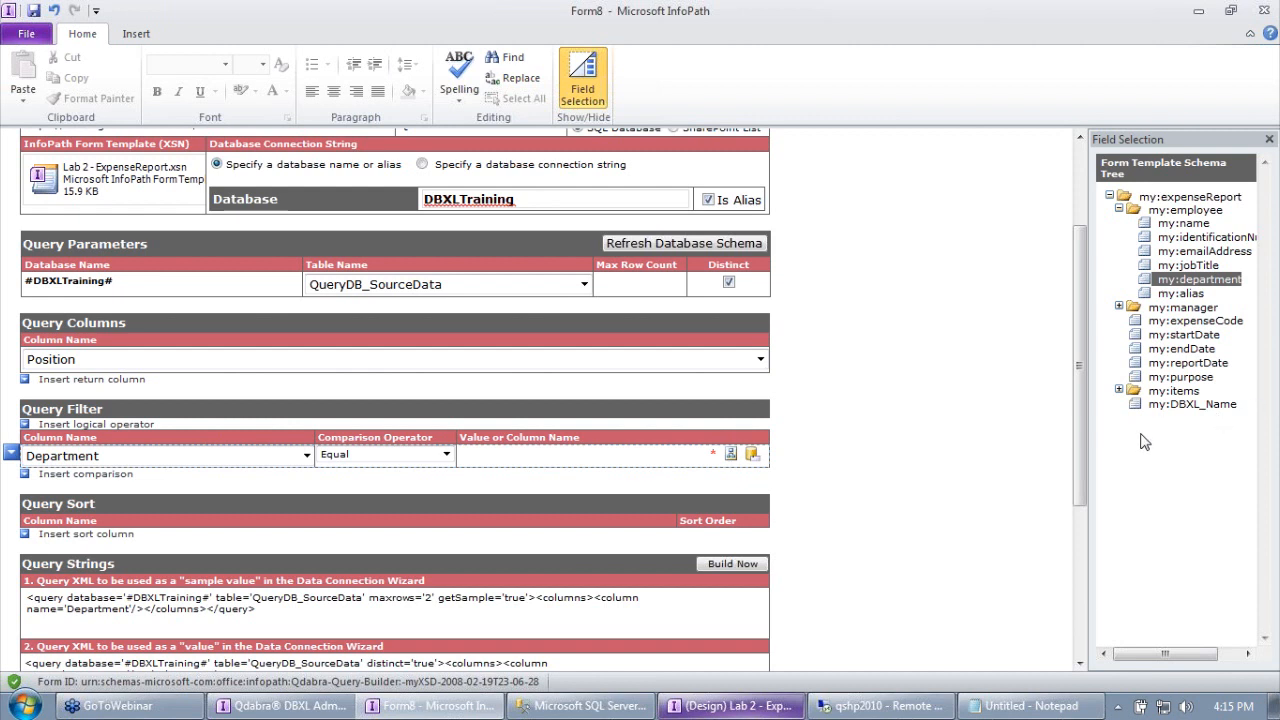
pyautogui.doubleClick(1192, 280)
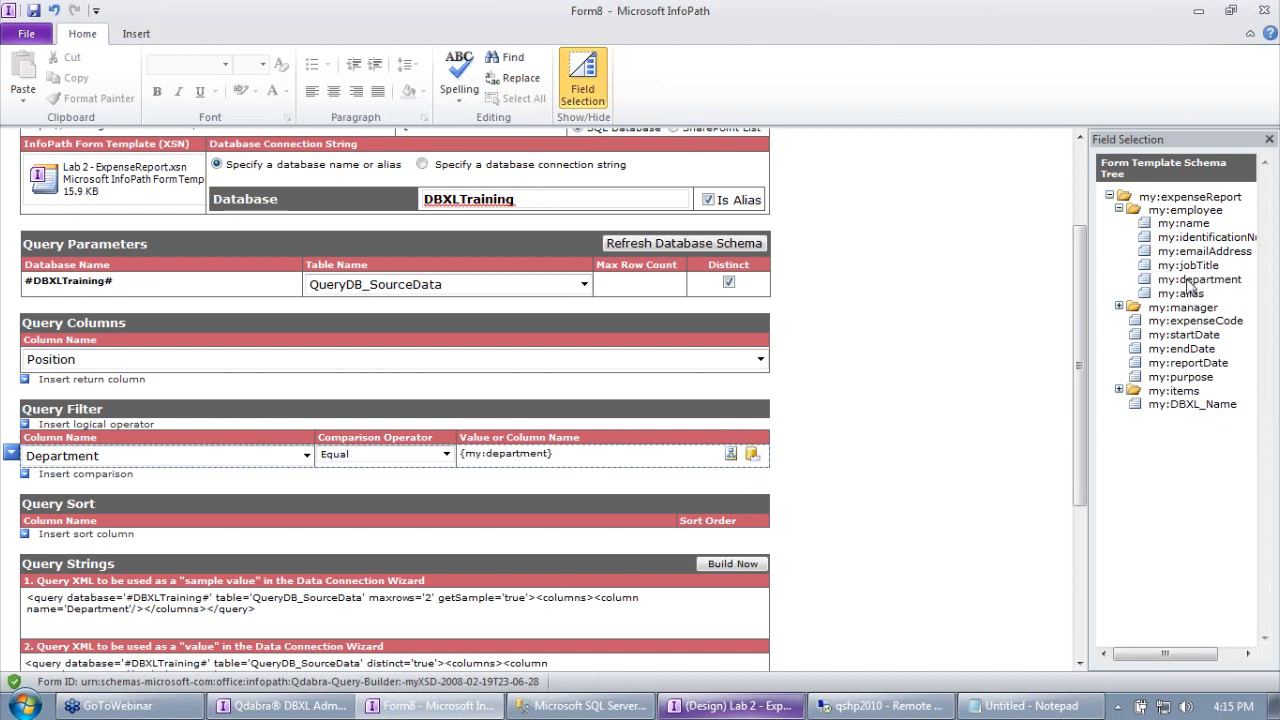
# Review the filter value, check the QueryDB_SourceData rows in SQL Server Management Studio, and return to the Query Builder form.
pyautogui.click(570, 453)
pyautogui.moveTo(463, 455); pyautogui.dragTo(540, 460)
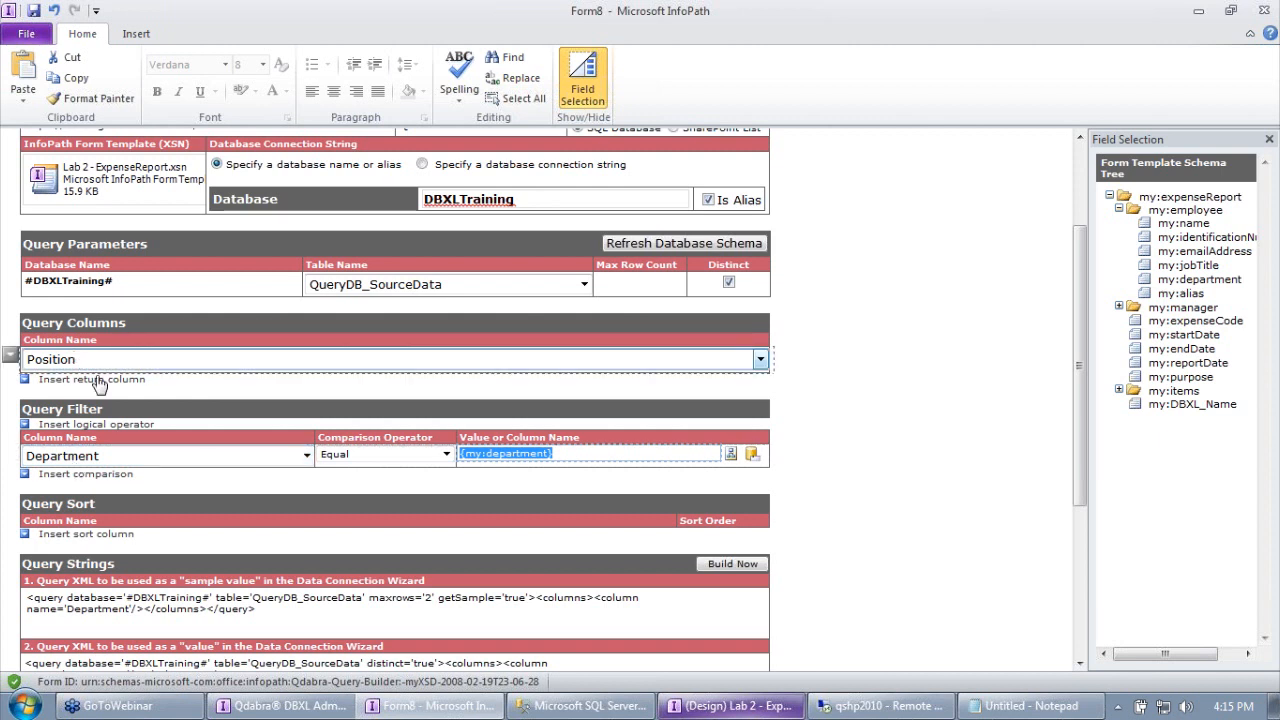
pyautogui.click(590, 708)
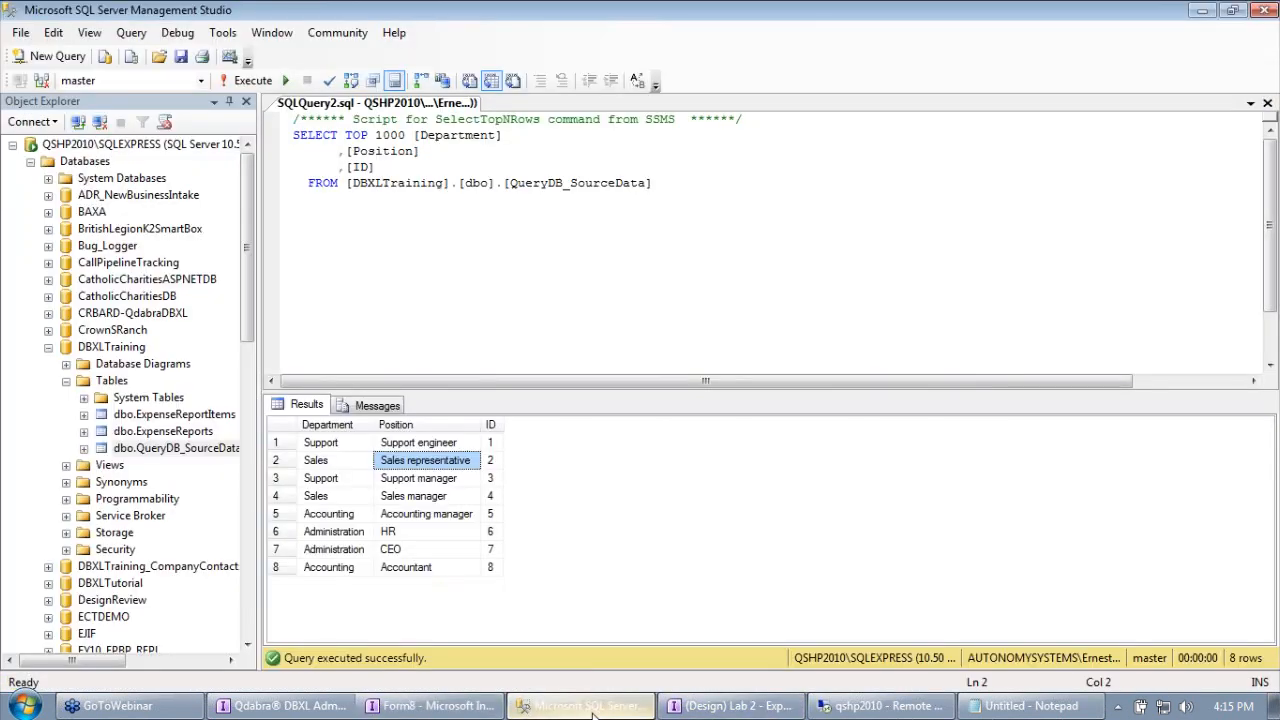
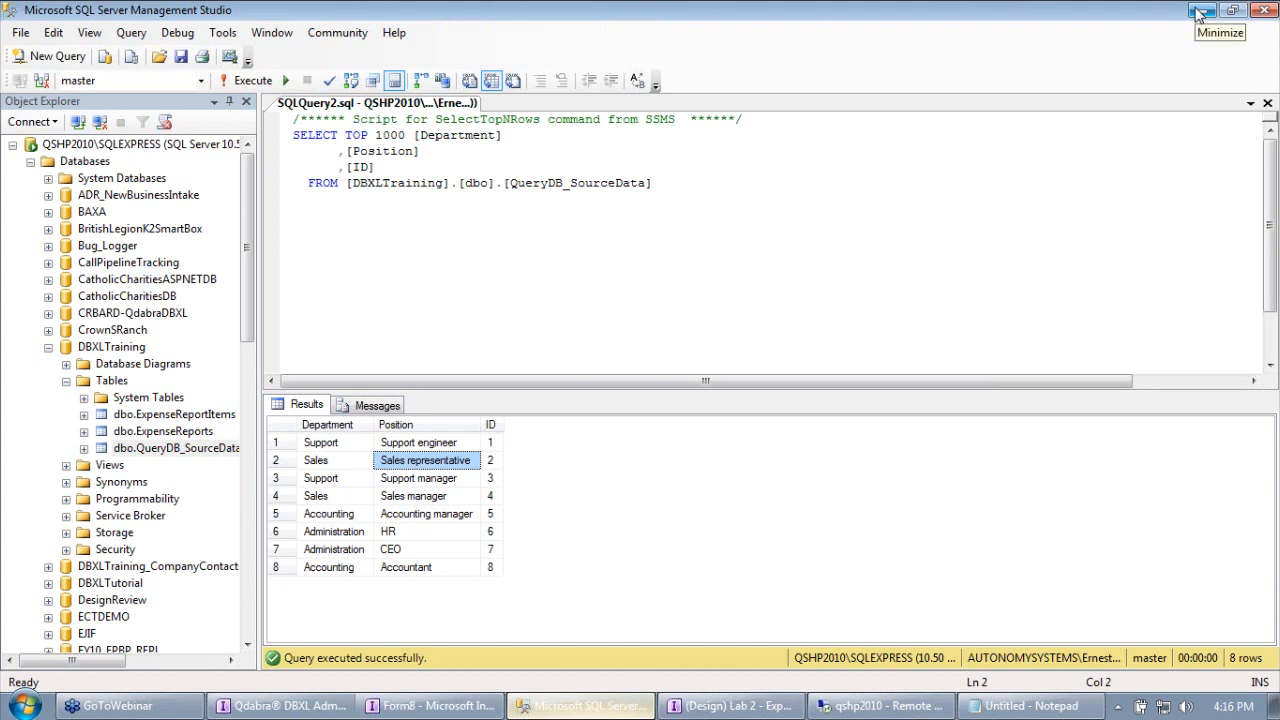
pyautogui.click(1199, 12)
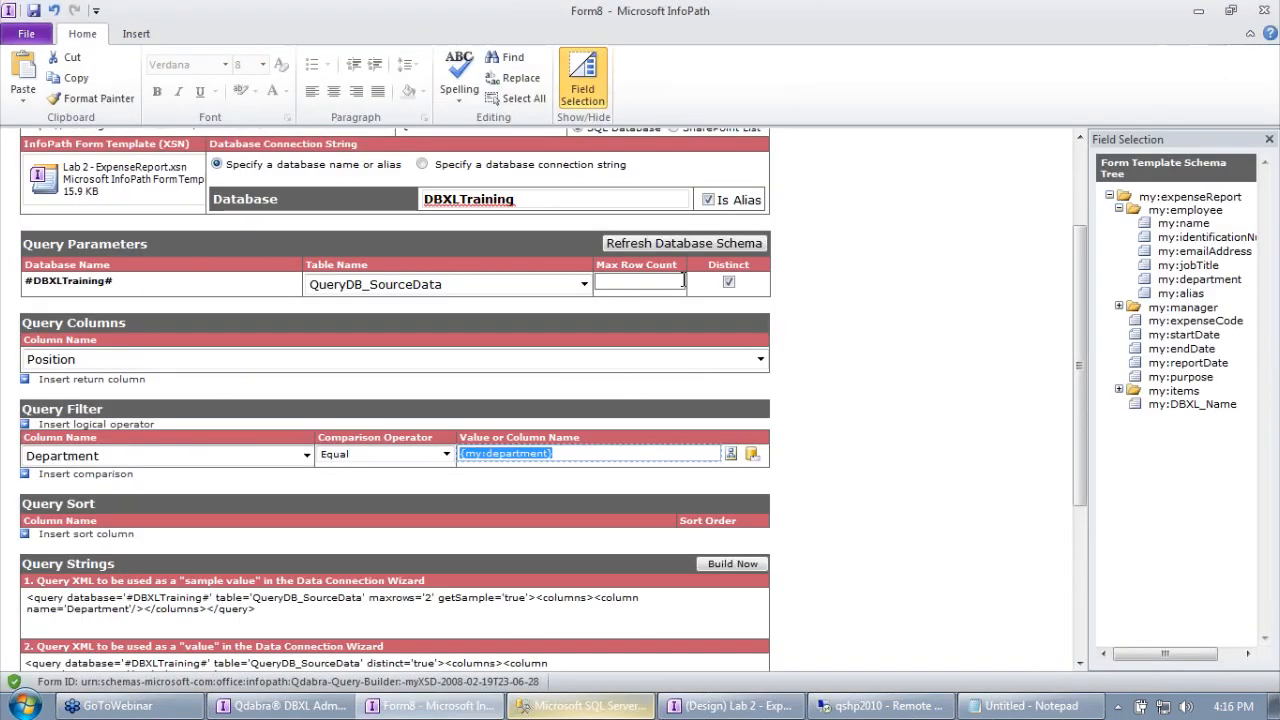
# Insert a sort column that orders the query by Position in ascending order.
pyautogui.scroll(-2, 686, 335)
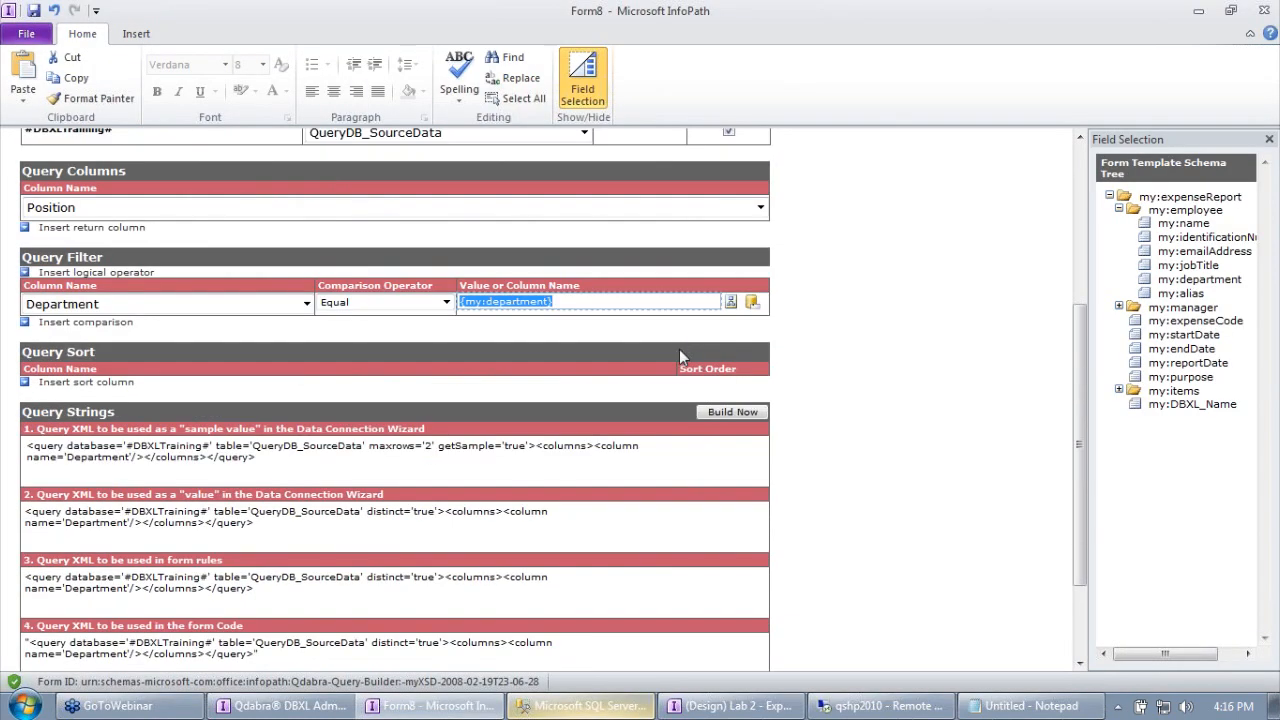
pyautogui.scroll(1, 679, 349)
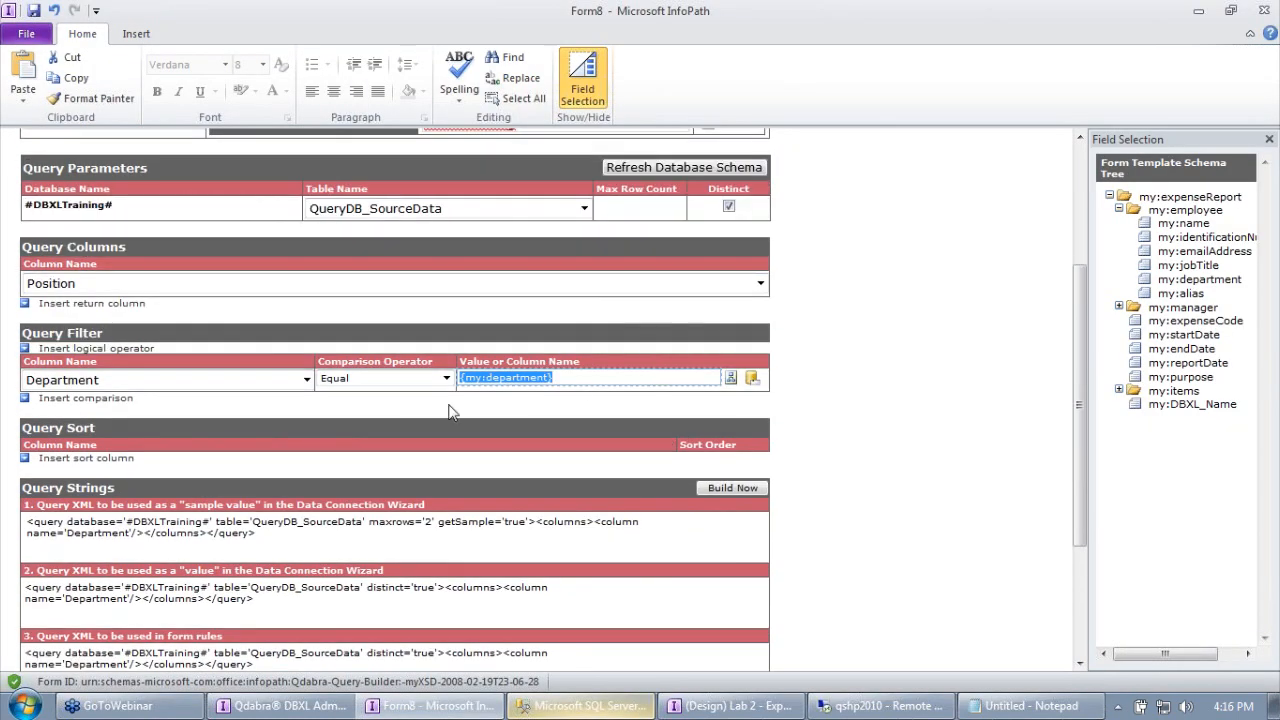
pyautogui.click(84, 459)
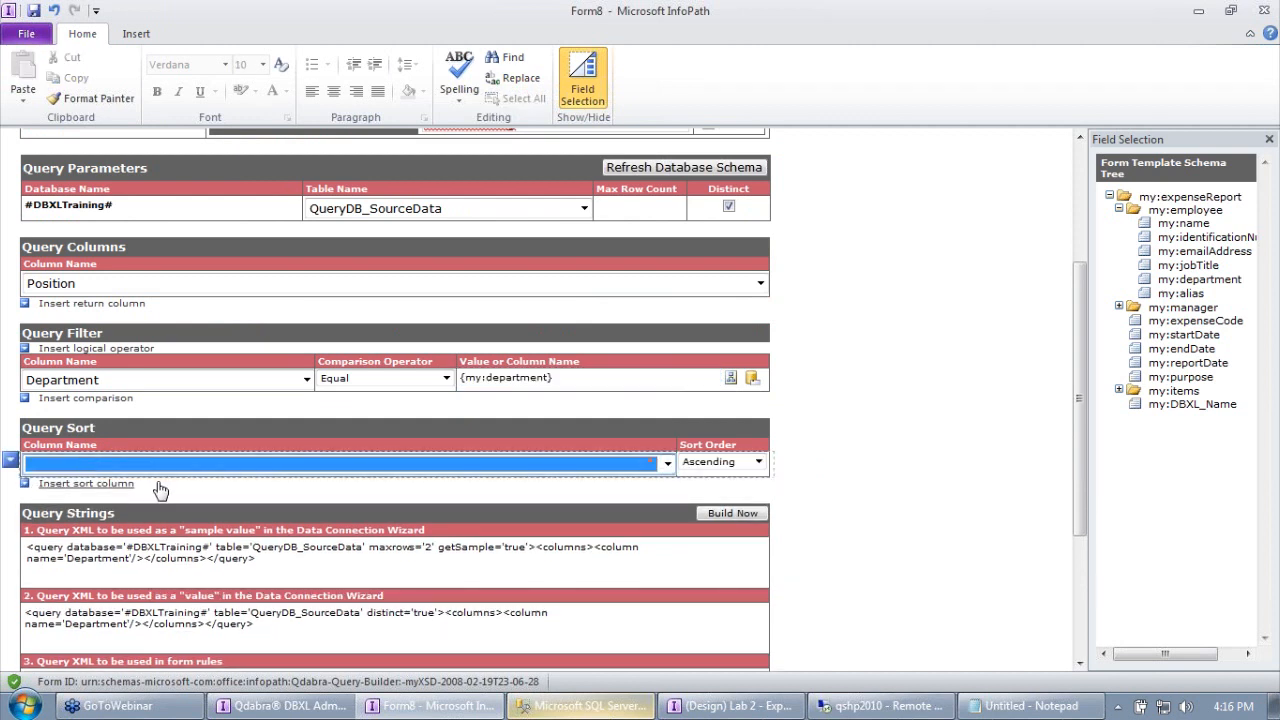
pyautogui.click(470, 465)
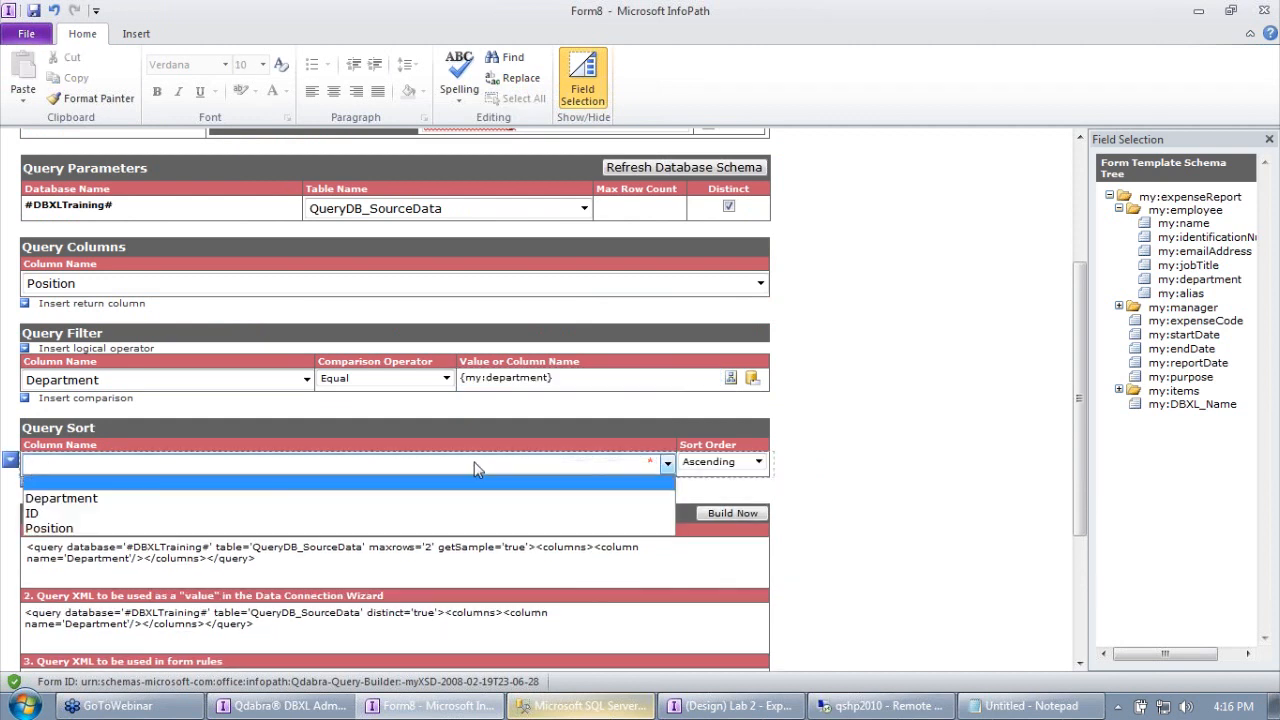
pyautogui.click(428, 528)
pyautogui.click(866, 453)
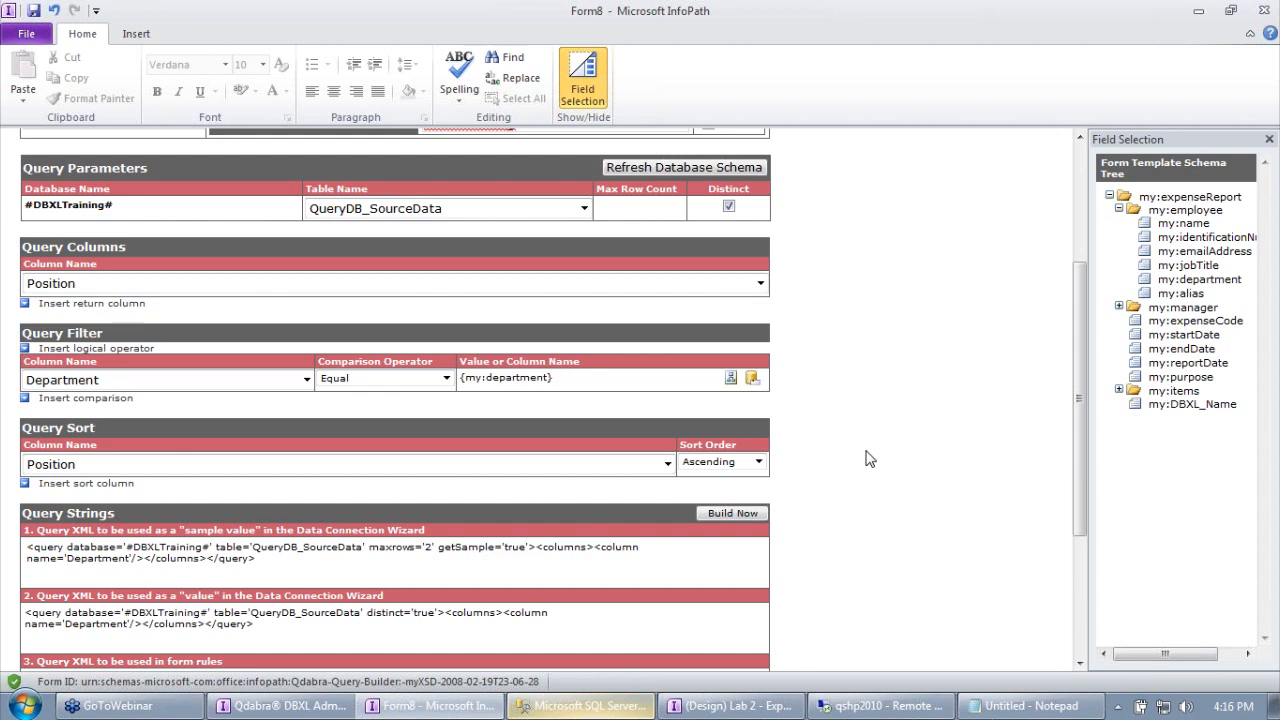
# Build the query strings and copy the query XML meant as the sample value for the Data Connection Wizard.
pyautogui.click(739, 513)
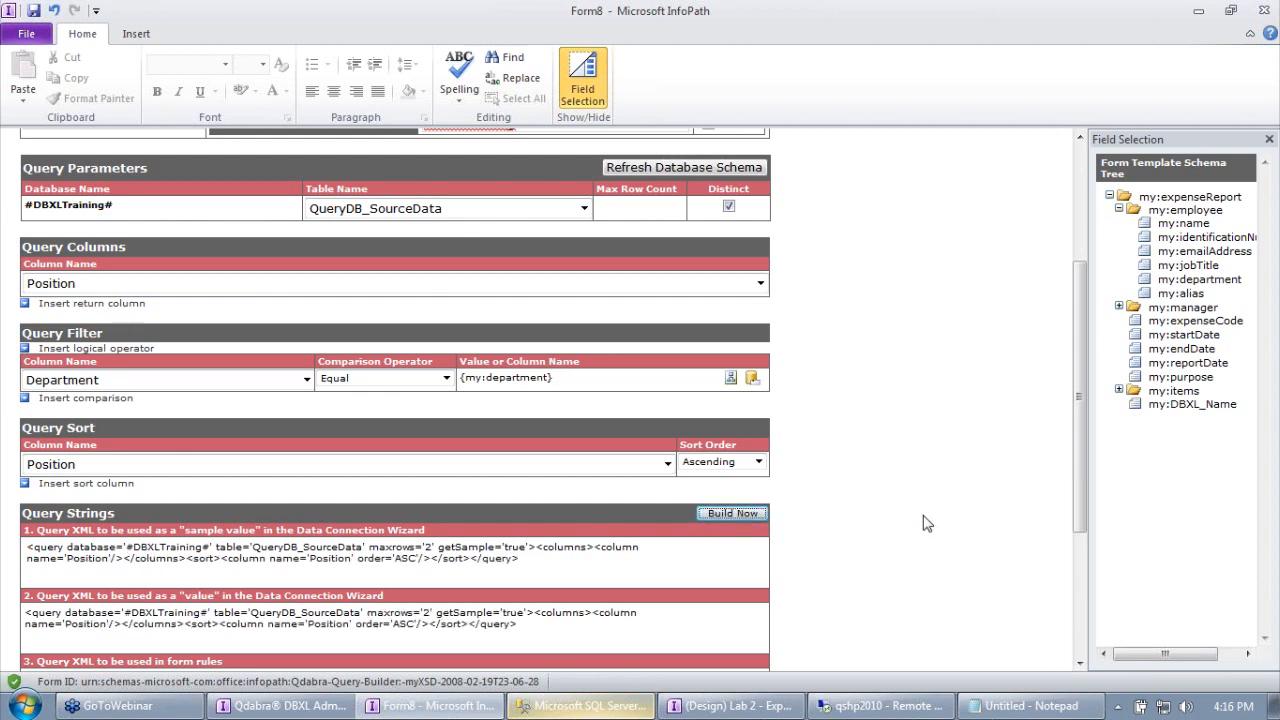
pyautogui.scroll(-4, 923, 523)
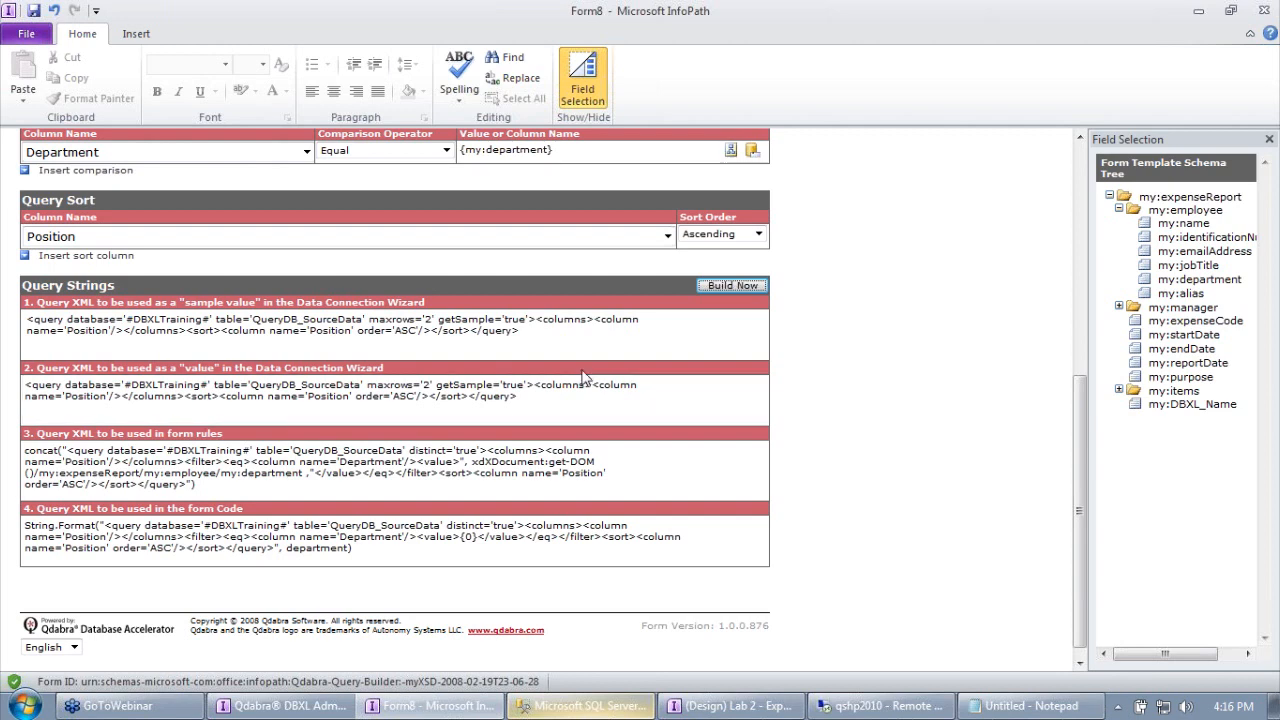
pyautogui.click(553, 344)
pyautogui.moveTo(553, 344); pyautogui.dragTo(26, 319)
pyautogui.hotkey('ctrl', 'c')
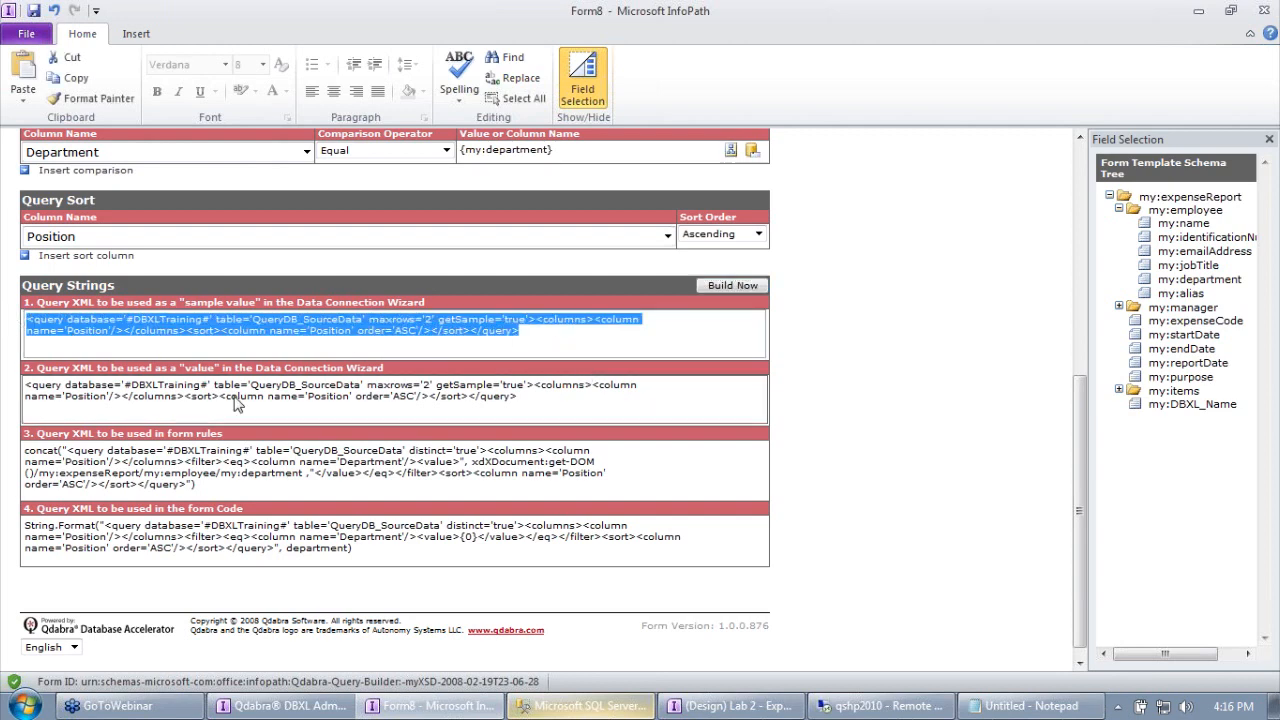
# Switch to Notepad and replace all of its text with the copied sample-value query XML.
pyautogui.click(1070, 703)
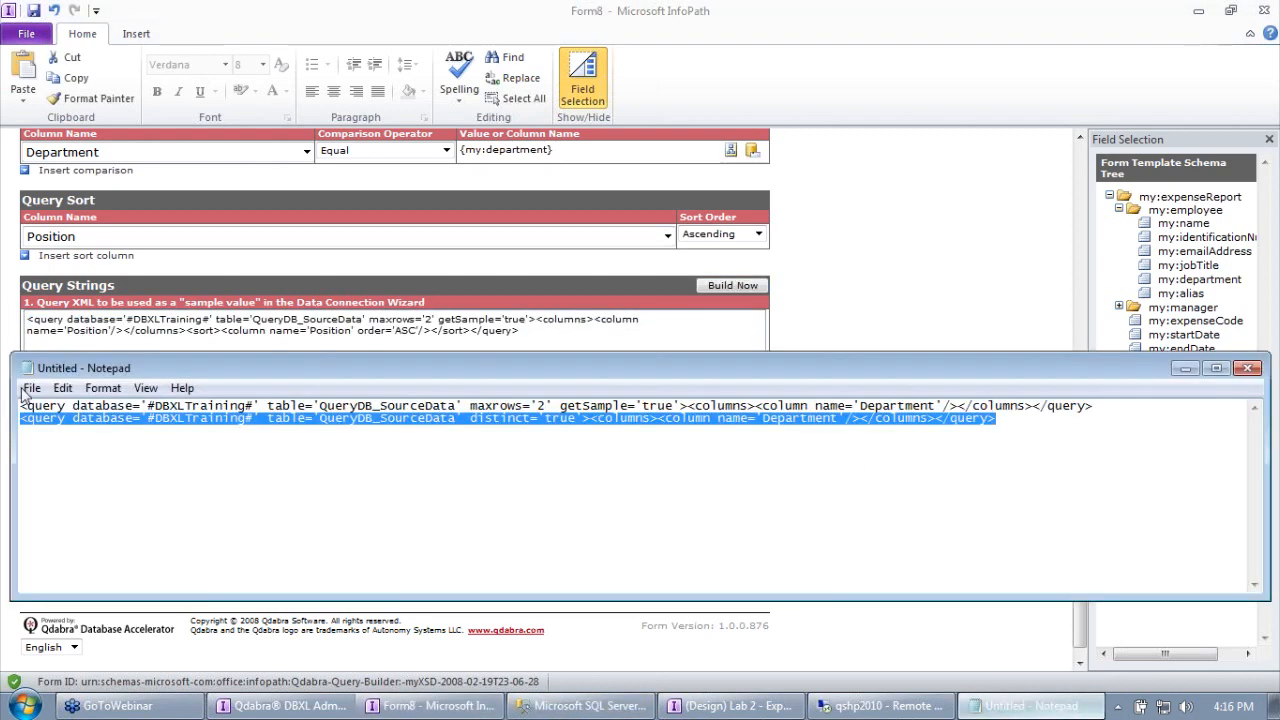
pyautogui.moveTo(8, 352); pyautogui.dragTo(776, 208)
pyautogui.hotkey('ctrl', 'a')
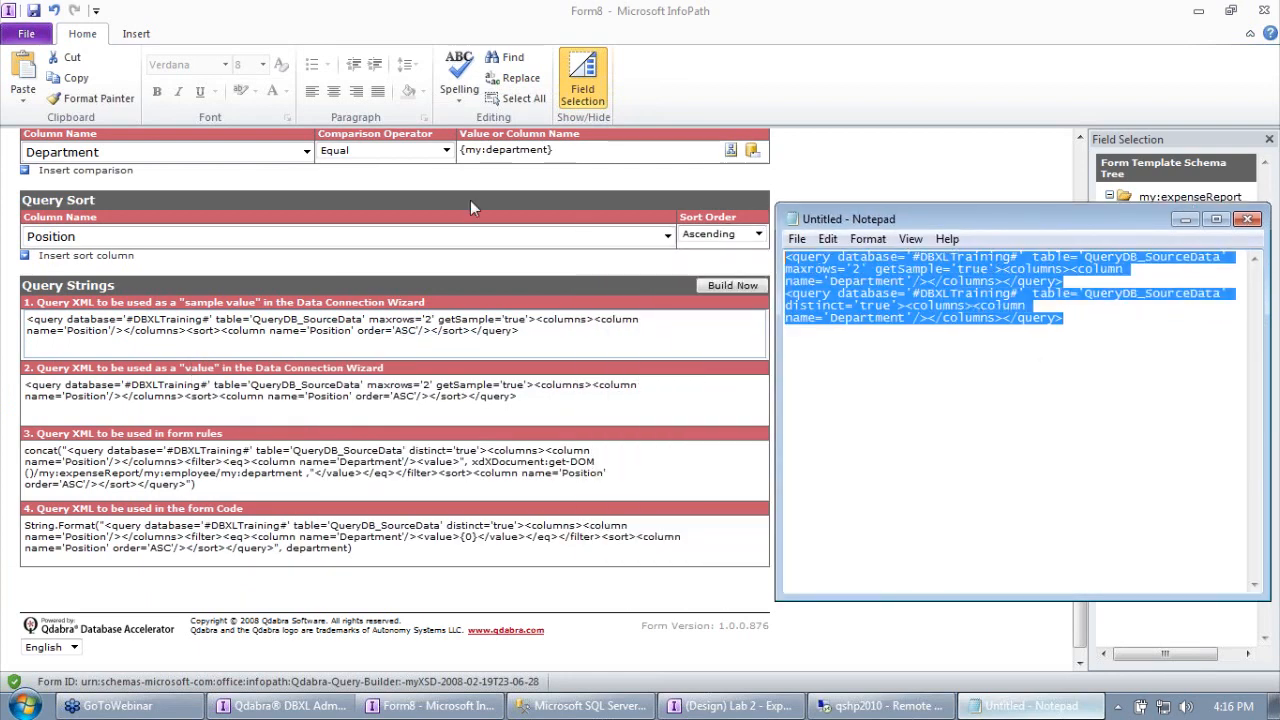
pyautogui.hotkey('ctrl', 'v')
# Copy the query XML meant as the "value" in the Data Connection Wizard and add it below the first query in Notepad.
pyautogui.click(557, 397)
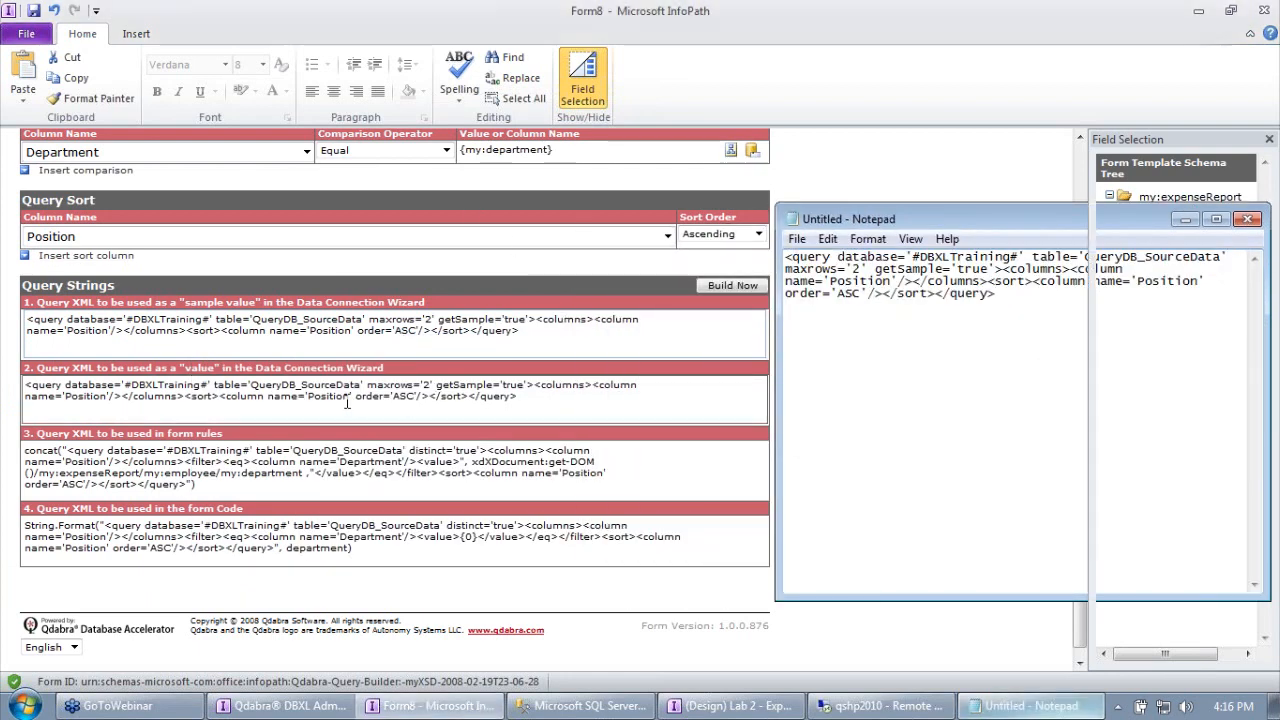
pyautogui.hotkey('ctrl', 'a')
pyautogui.hotkey('ctrl', 'c')
pyautogui.hotkey('alt', 'Tab')
pyautogui.press('Return')
pyautogui.press('Return')
pyautogui.hotkey('ctrl', 'v')
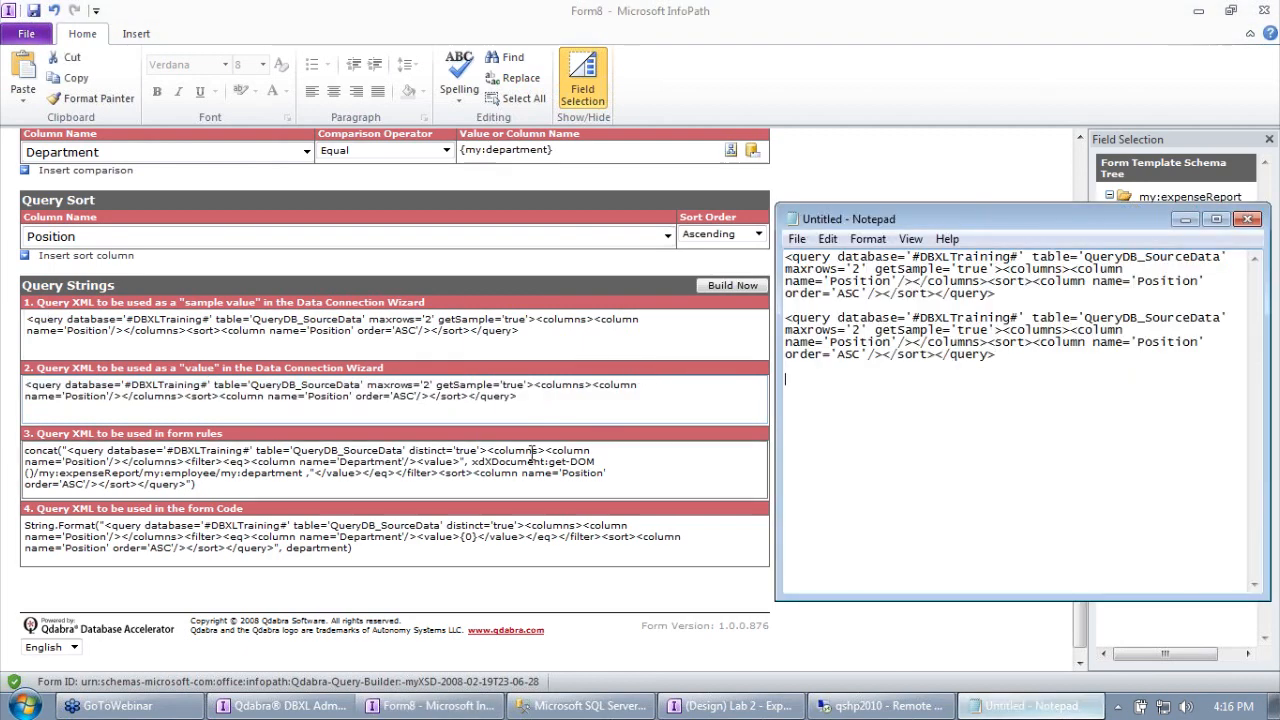
# Copy the query XML for form rules into Notepad as the third entry and examine its concat function and department path.
pyautogui.click(228, 481)
pyautogui.hotkey('ctrl', 'a')
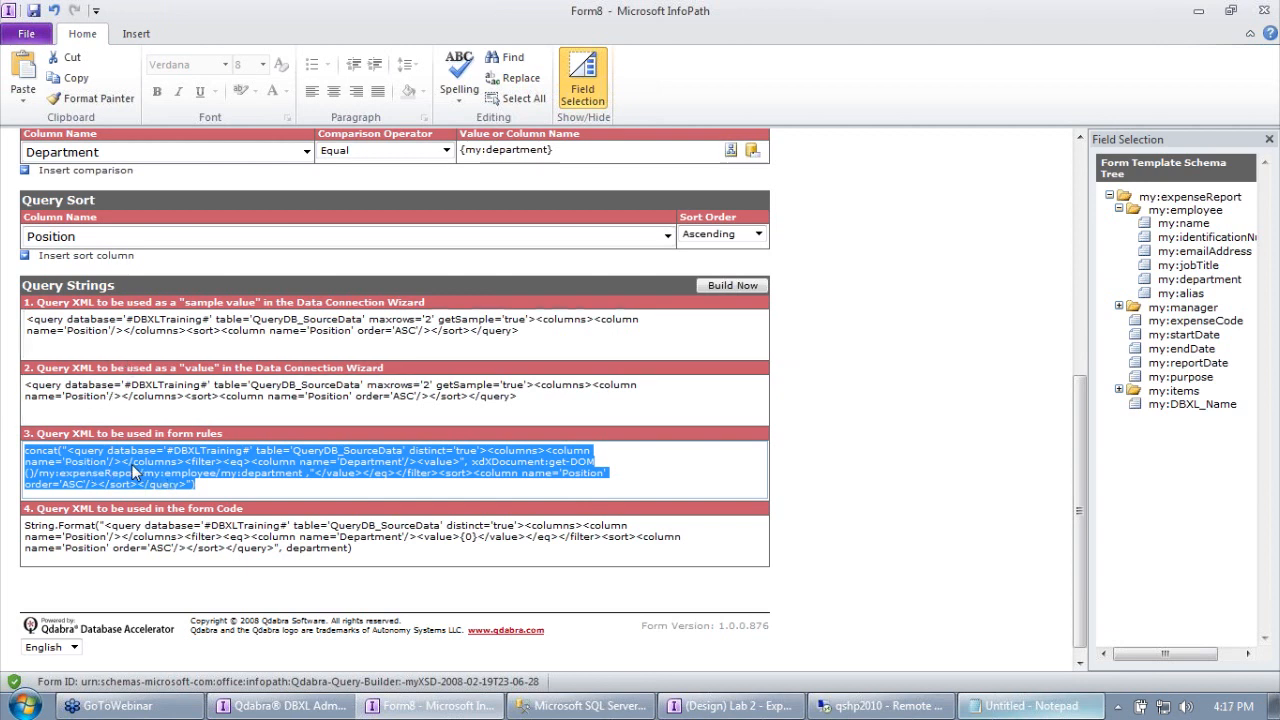
pyautogui.rightClick(186, 461)
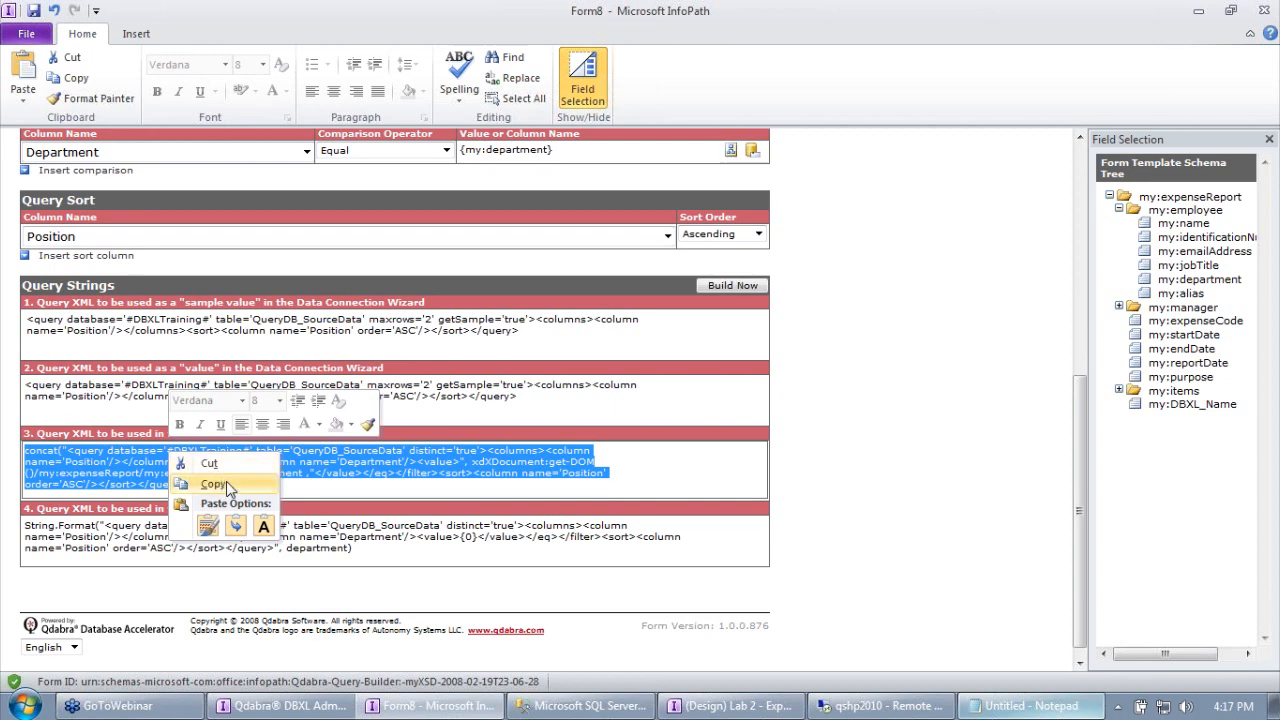
pyautogui.click(212, 484)
pyautogui.hotkey('alt', 'Tab')
pyautogui.hotkey('ctrl', 'v')
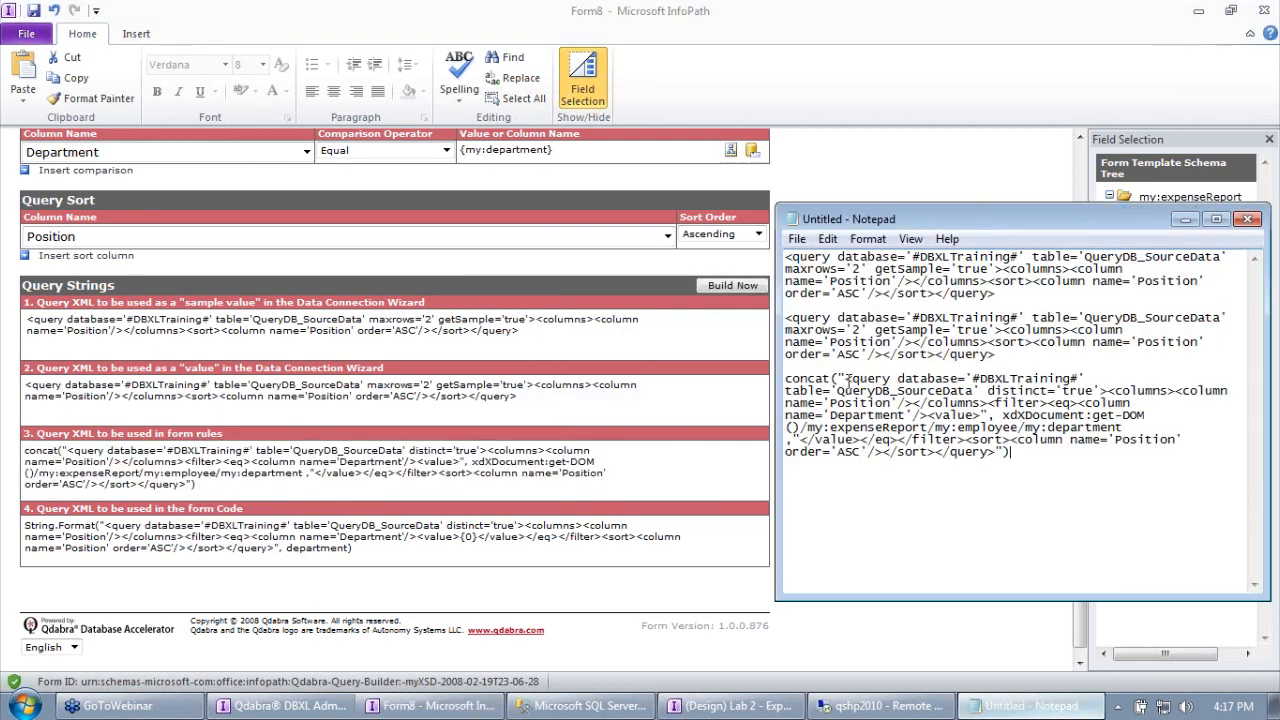
pyautogui.moveTo(843, 381); pyautogui.dragTo(788, 389)
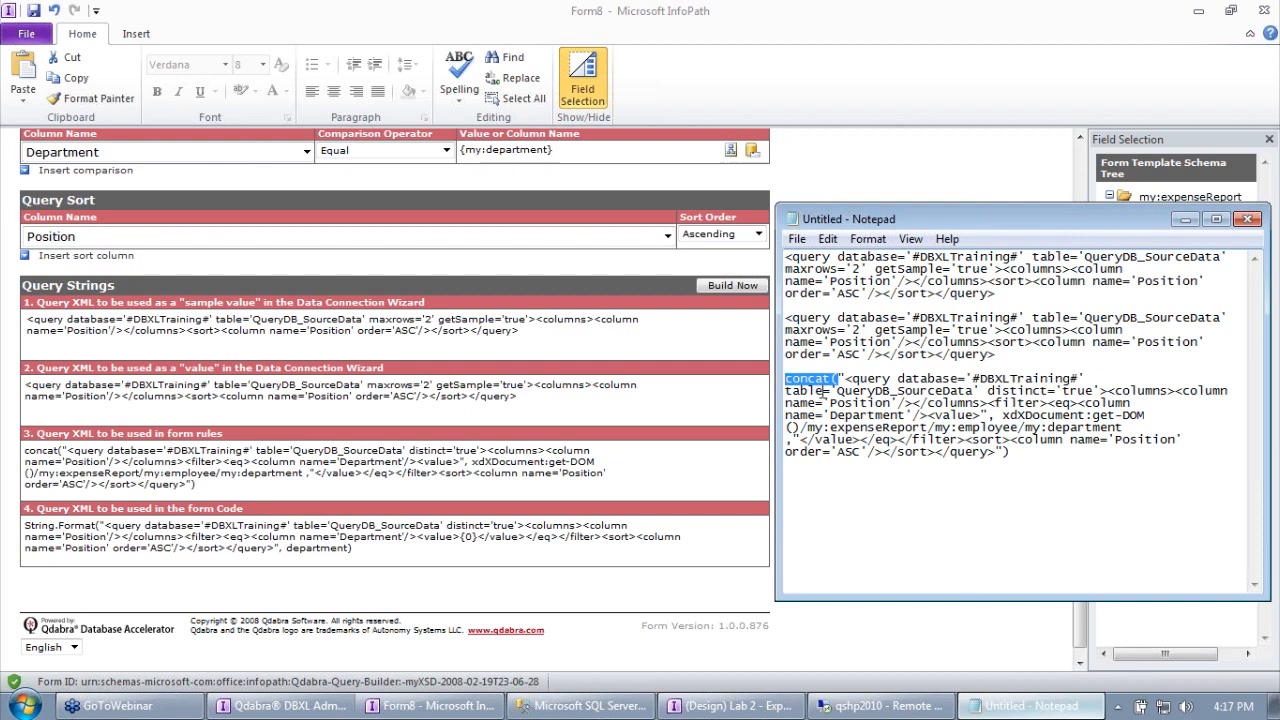
pyautogui.click(1005, 415)
pyautogui.moveTo(1005, 417); pyautogui.dragTo(1122, 428)
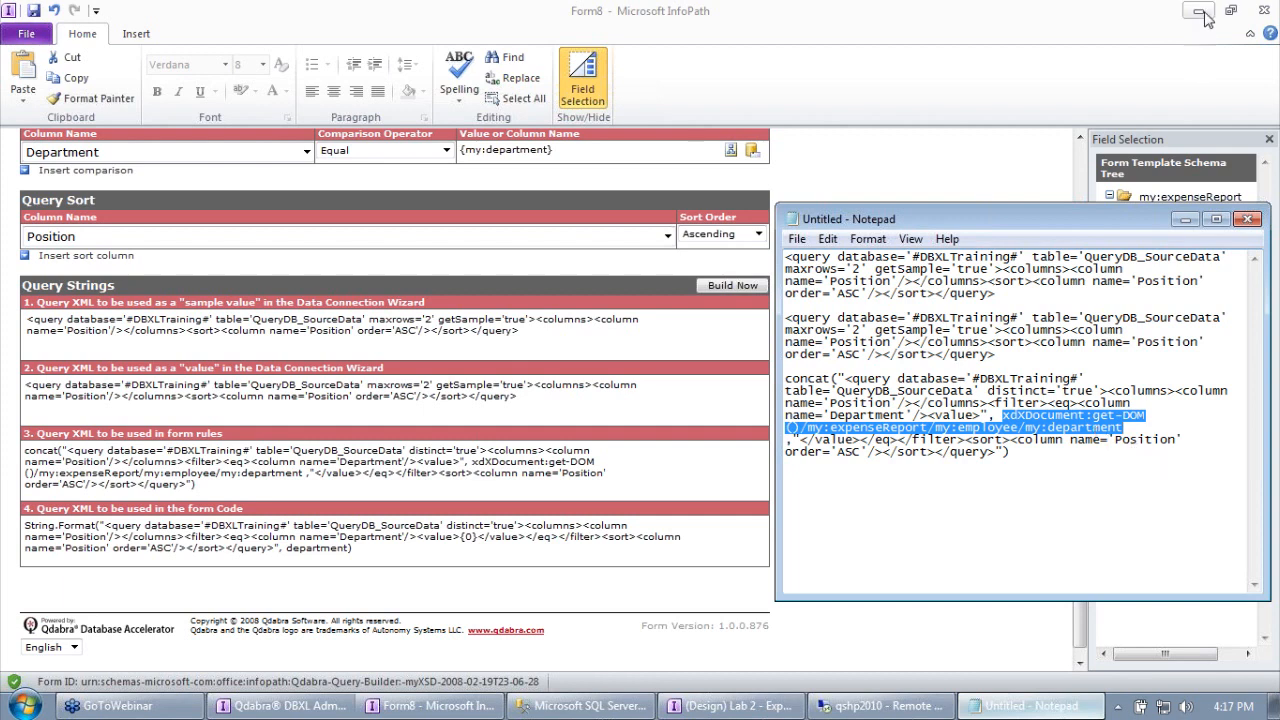
# Switch to the ExpenseReport form design and start a new data connection that receives data from a SOAP Web service.
pyautogui.click(1272, 76)
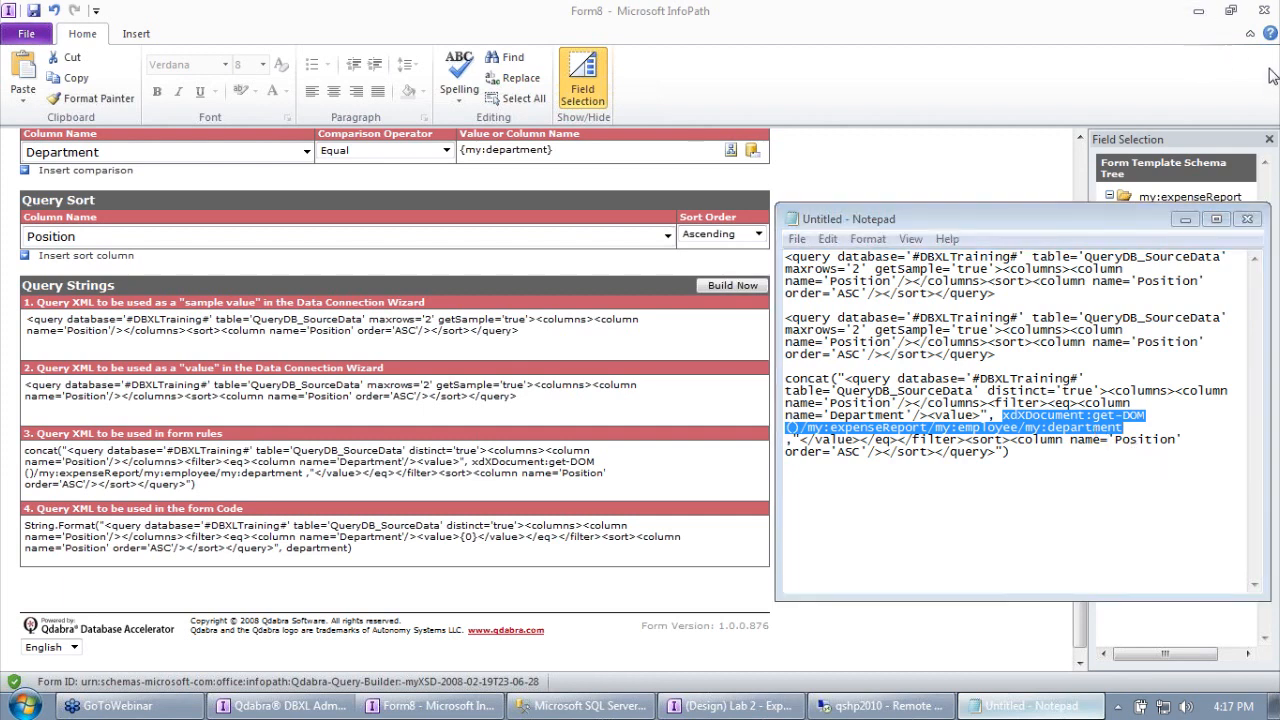
pyautogui.click(1199, 12)
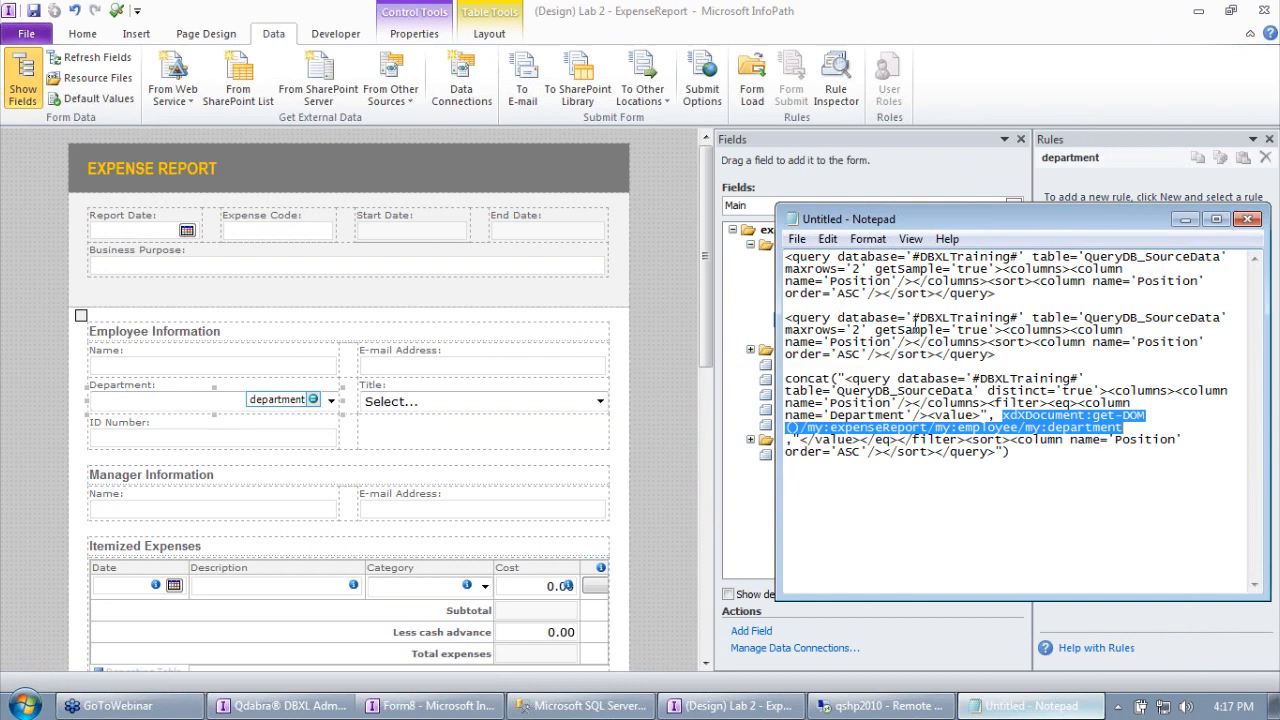
pyautogui.click(967, 346)
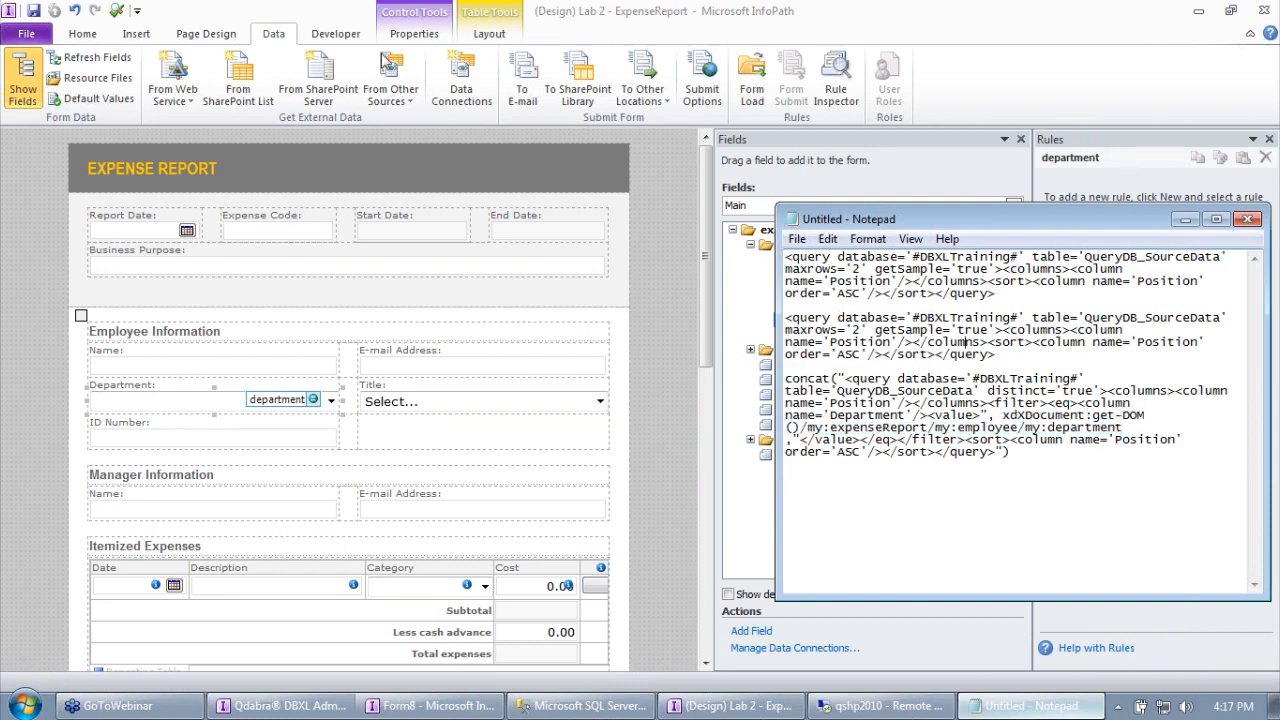
pyautogui.click(460, 92)
pyautogui.click(466, 108)
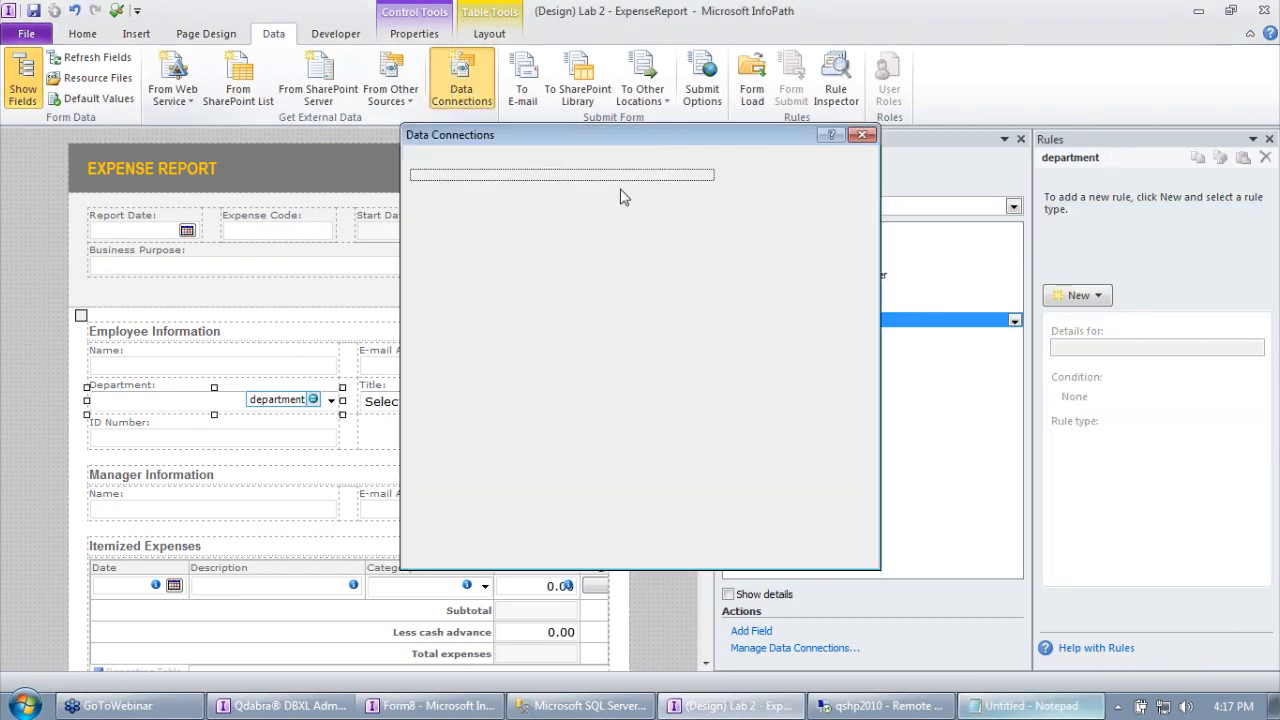
pyautogui.click(785, 184)
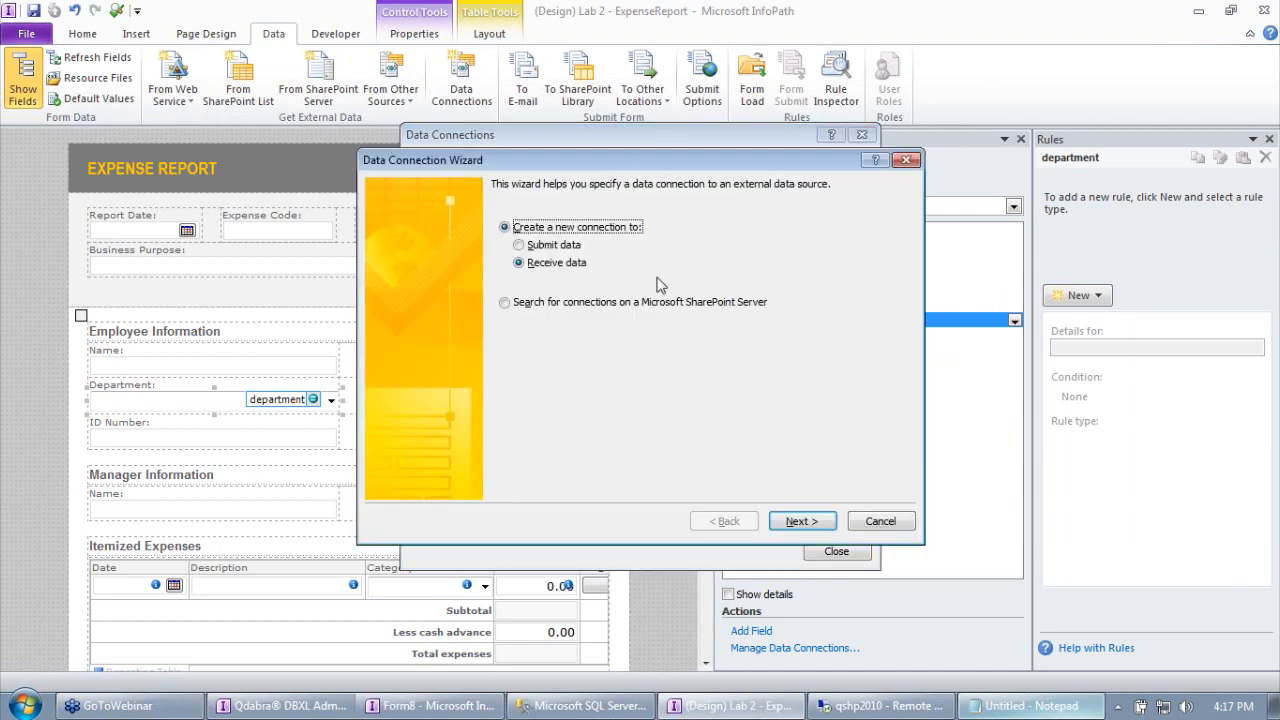
pyautogui.click(802, 521)
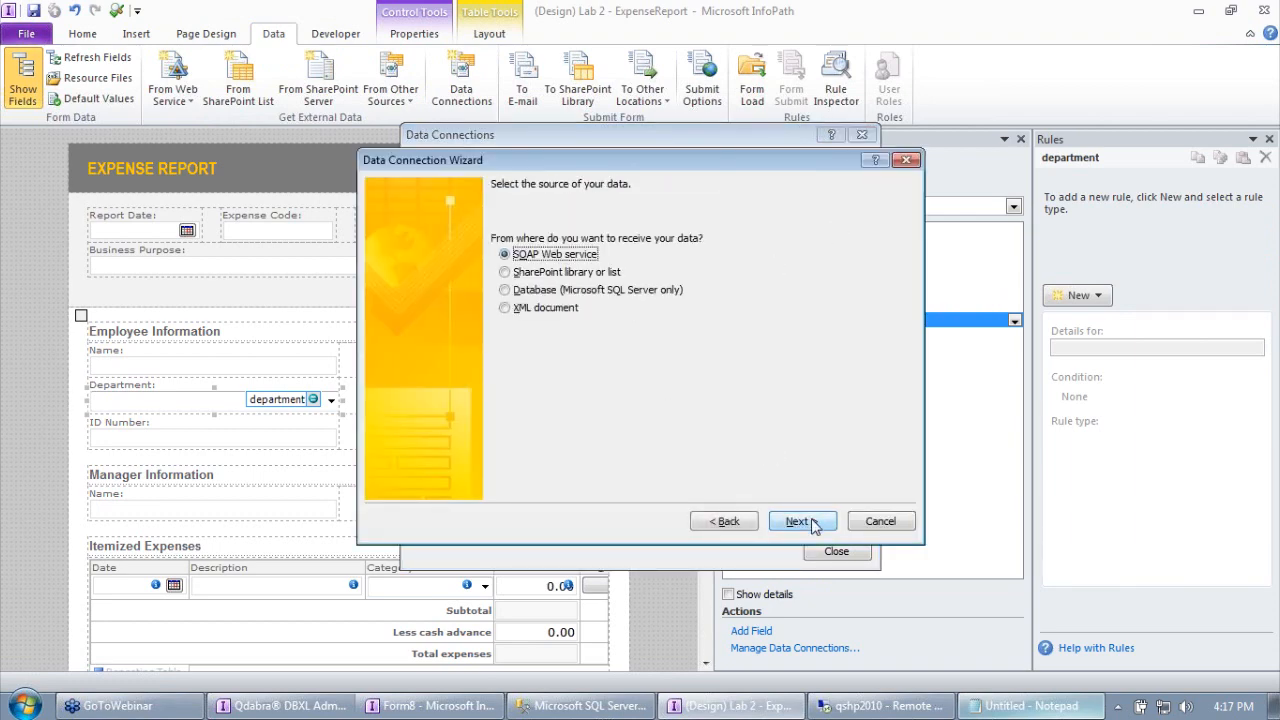
pyautogui.click(803, 522)
pyautogui.write('https://training.formsboard.com/')
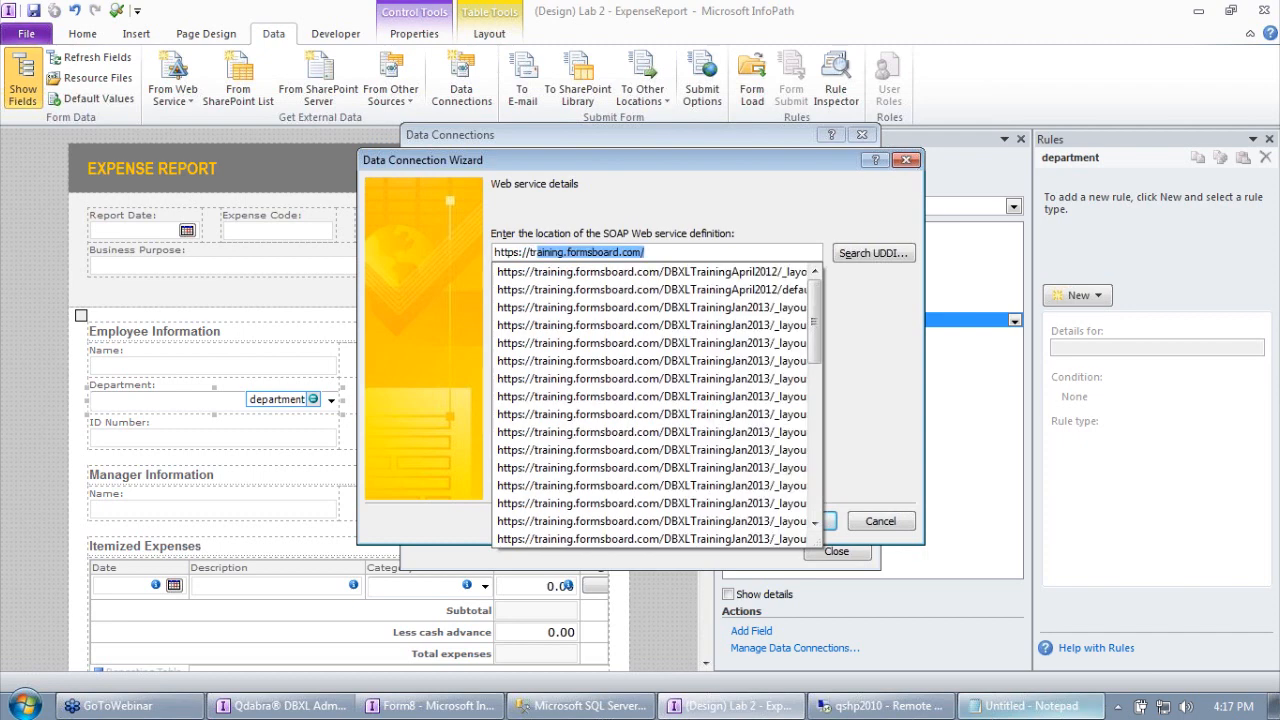
pyautogui.press('End')
pyautogui.press('End')
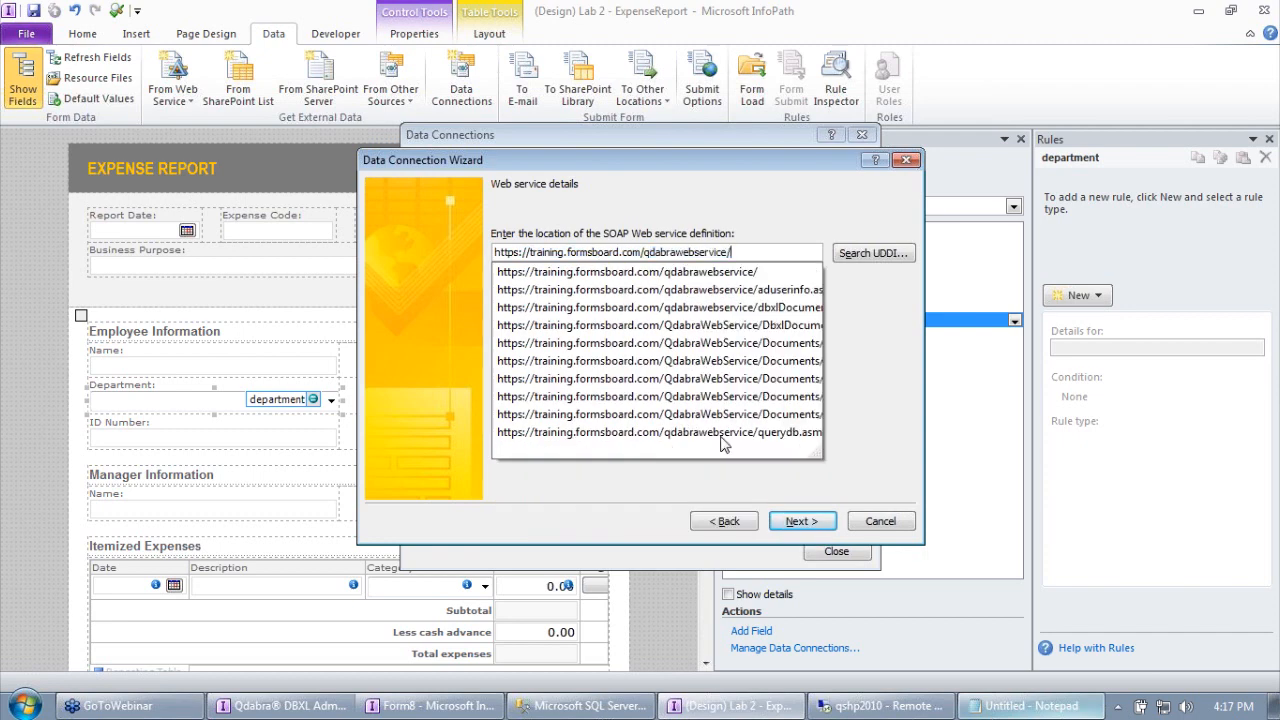
pyautogui.write('querydb.asmx')
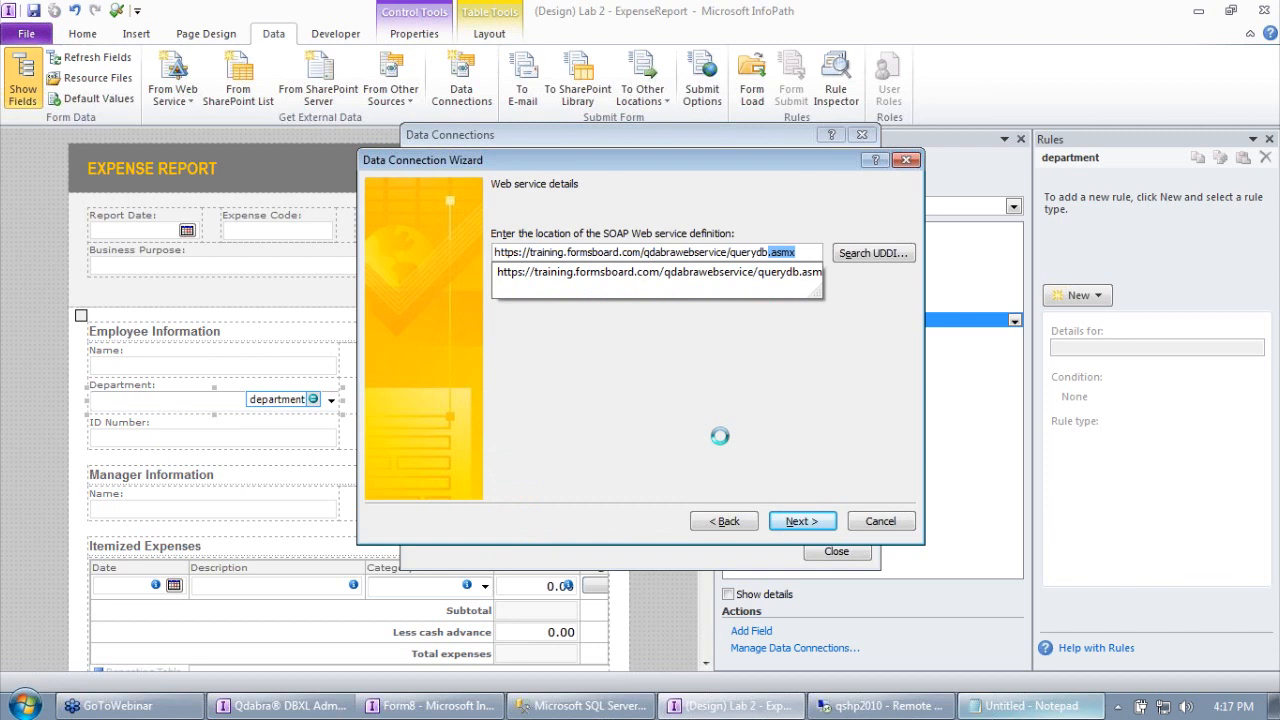
pyautogui.press('Return')
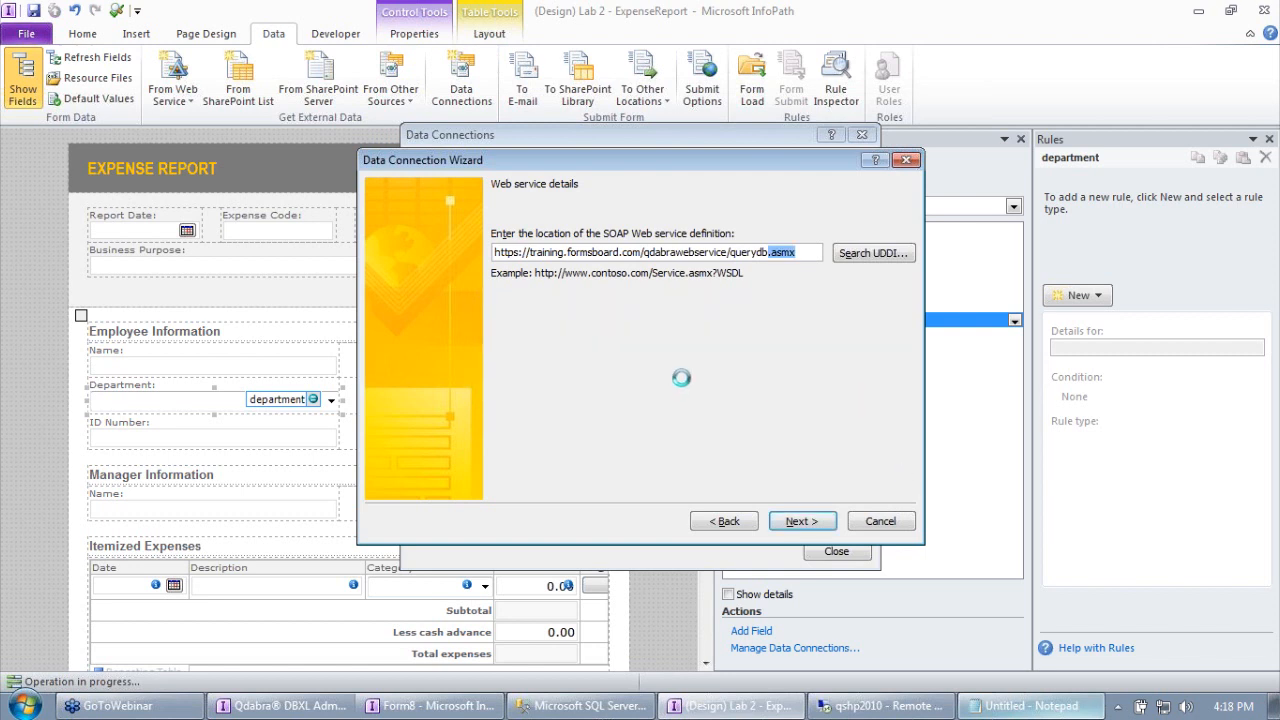
pyautogui.click(590, 289)
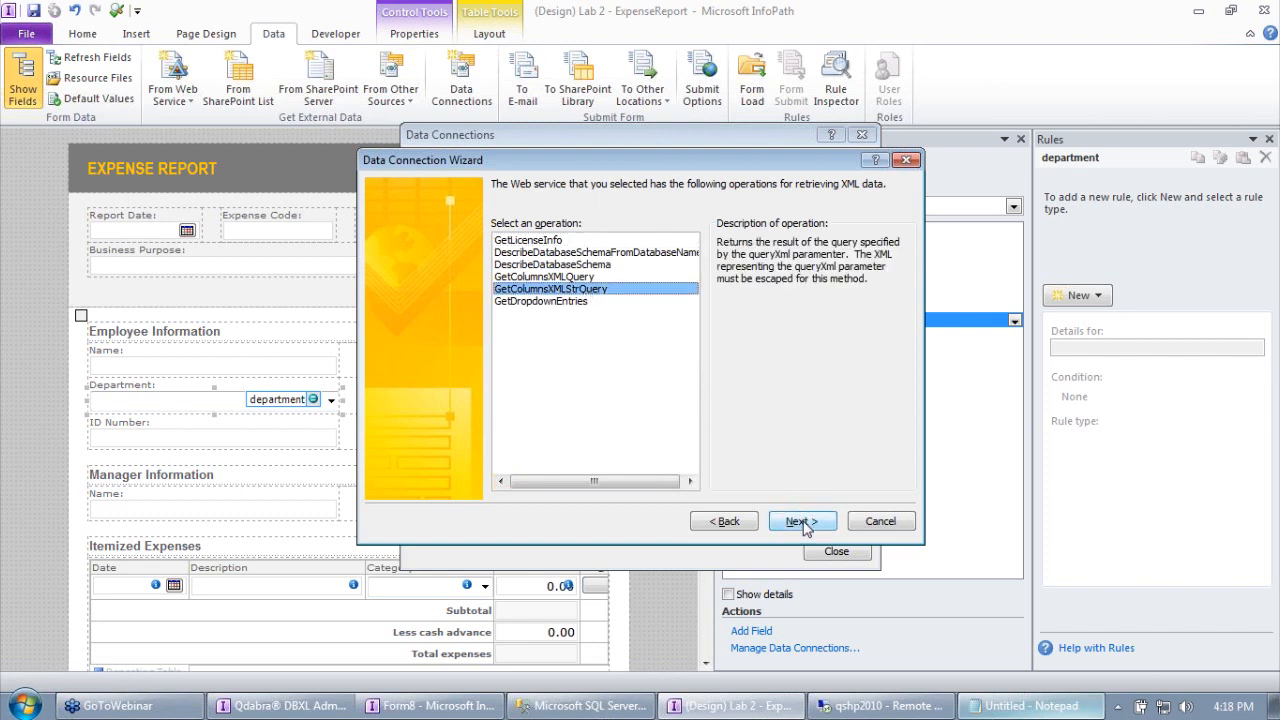
pyautogui.click(801, 521)
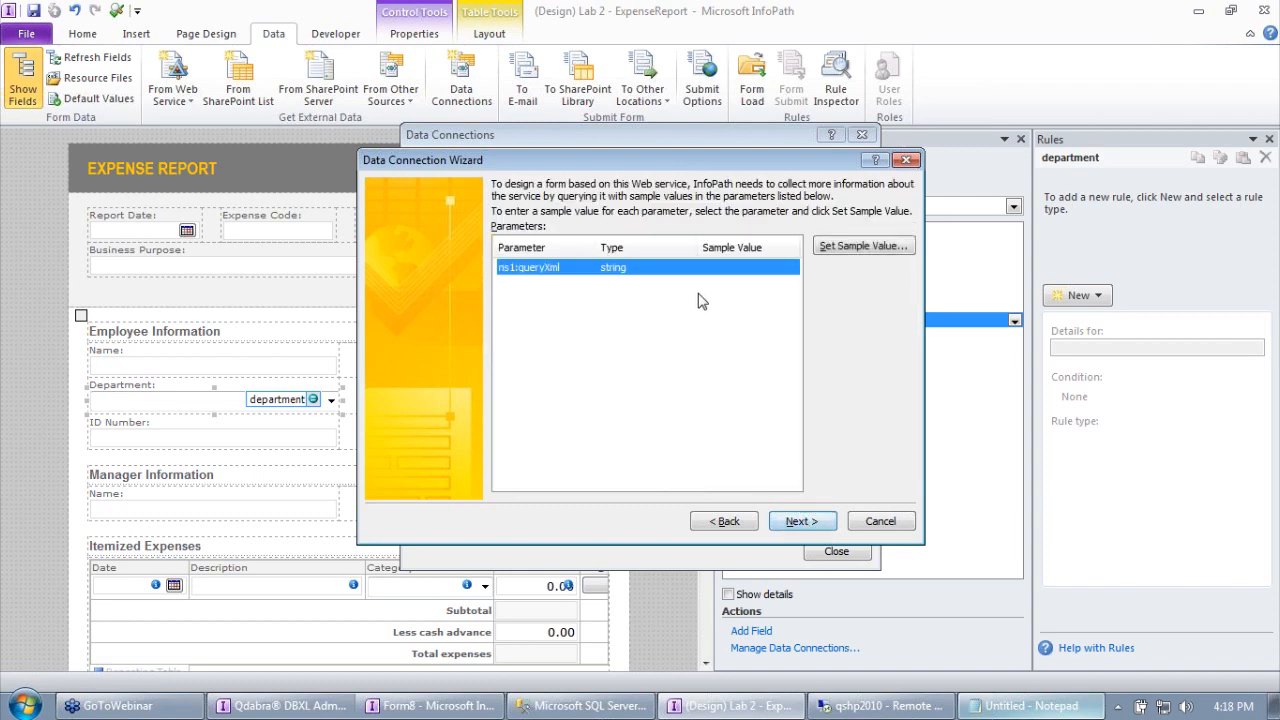
# Set the queryXml parameter's sample value to the first query XML, cut from Notepad.
pyautogui.click(862, 246)
pyautogui.click(1030, 705)
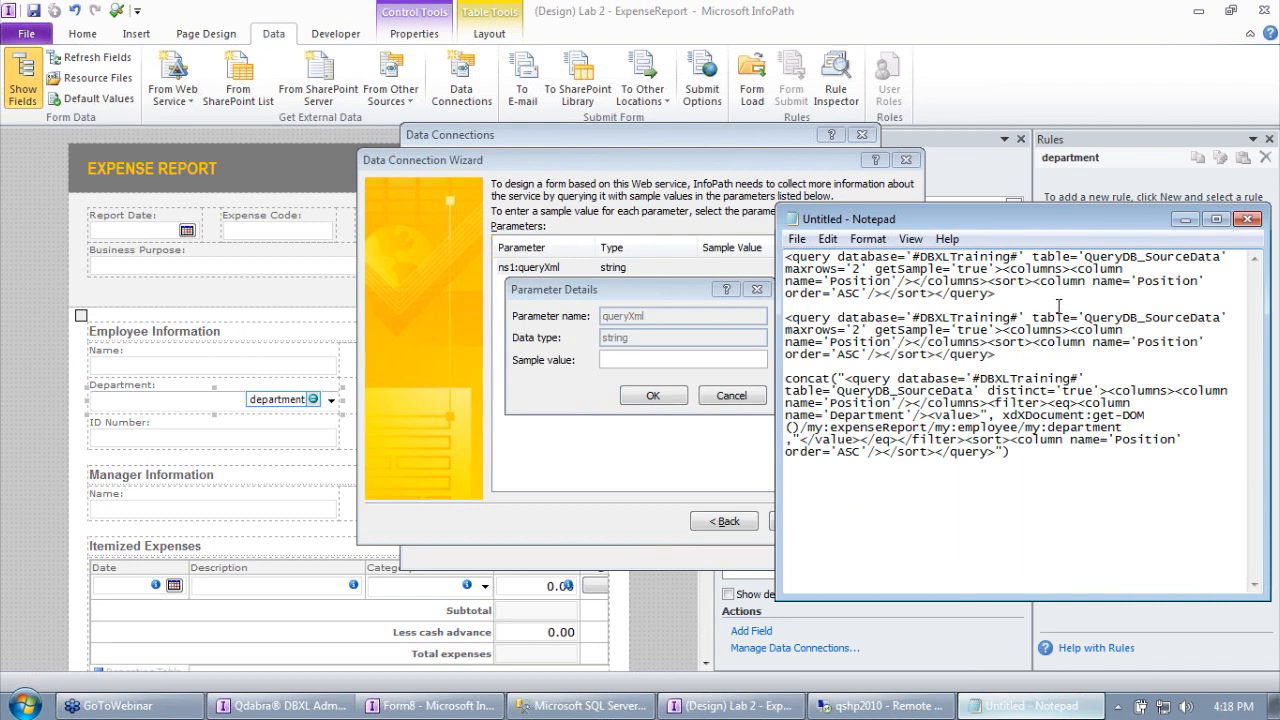
pyautogui.moveTo(1040, 298); pyautogui.dragTo(785, 256)
pyautogui.hotkey('ctrl', 'x')
pyautogui.click(660, 362)
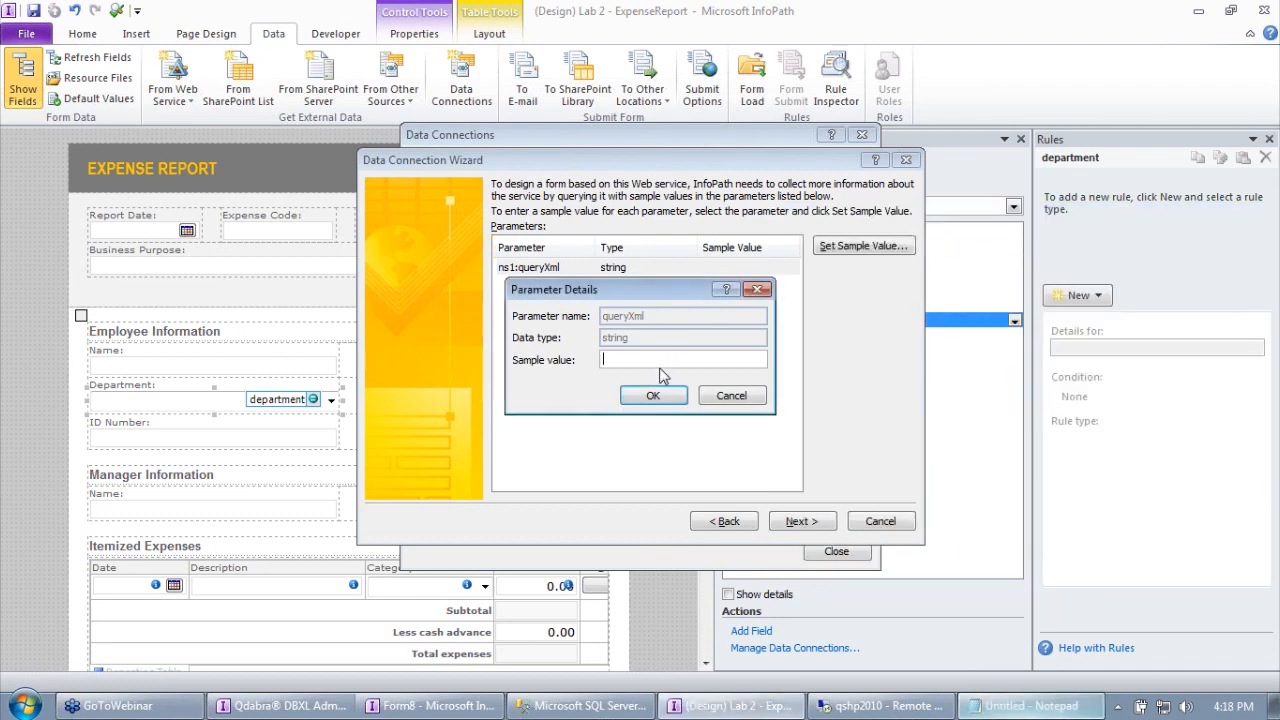
pyautogui.hotkey('ctrl', 'v')
pyautogui.click(653, 396)
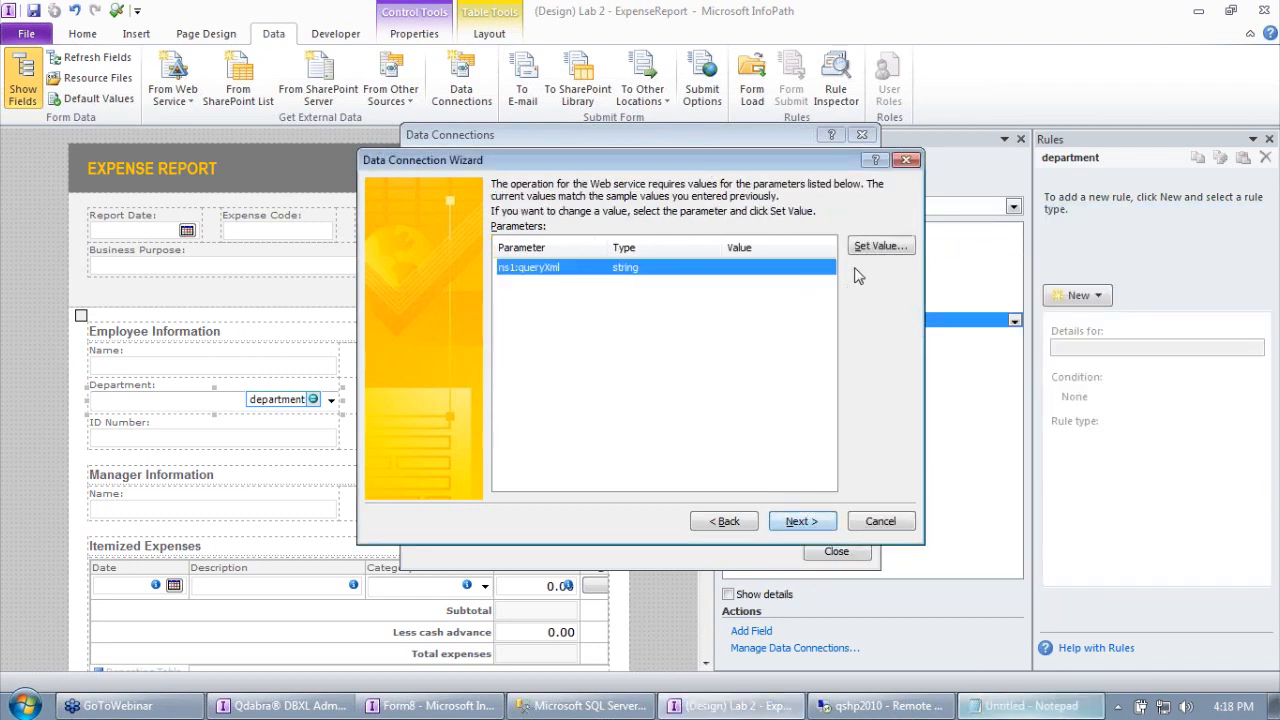
# Set the queryXml parameter's value to the second query XML from Notepad and continue to the connection's naming page.
pyautogui.hotkey('alt', 'Tab')
pyautogui.moveTo(786, 281); pyautogui.dragTo(1004, 322)
pyautogui.click(769, 327)
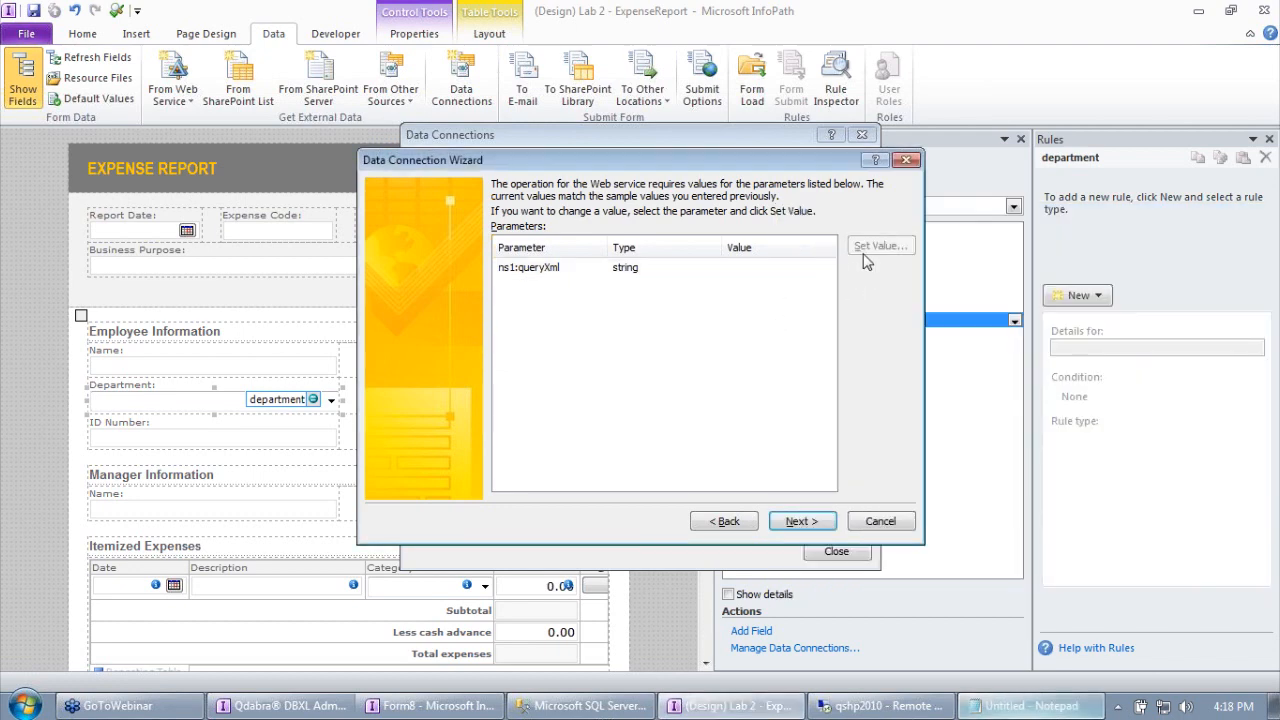
pyautogui.click(808, 270)
pyautogui.click(878, 246)
pyautogui.hotkey('ctrl', 'v')
pyautogui.click(653, 395)
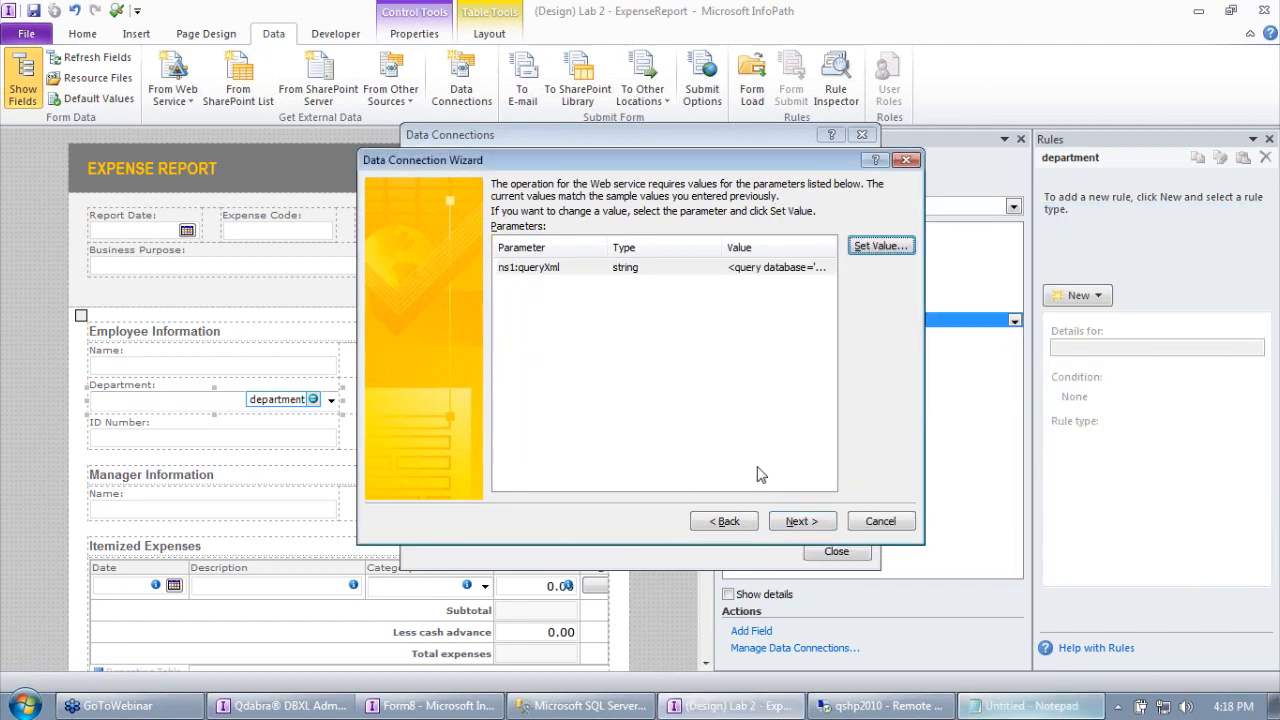
pyautogui.click(801, 521)
pyautogui.click(801, 521)
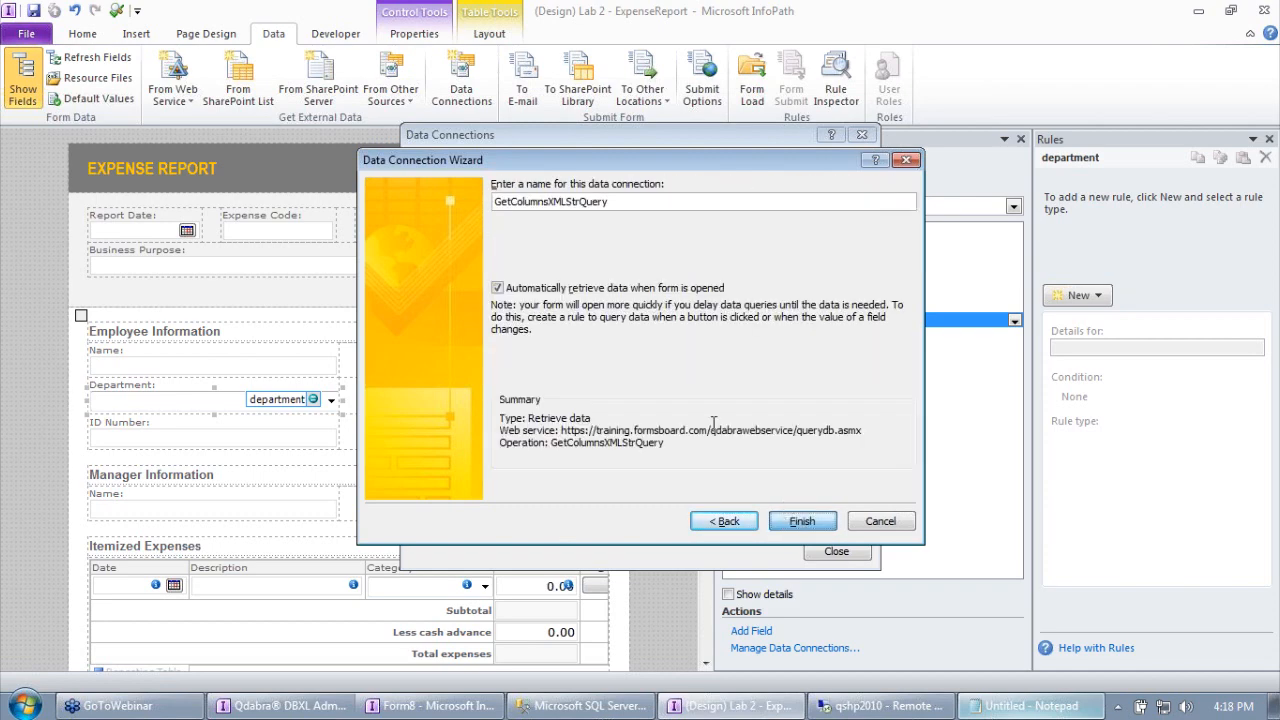
# Turn off automatic data retrieval on form open, name the connection "Get positions" and finish creating it.
pyautogui.click(533, 293)
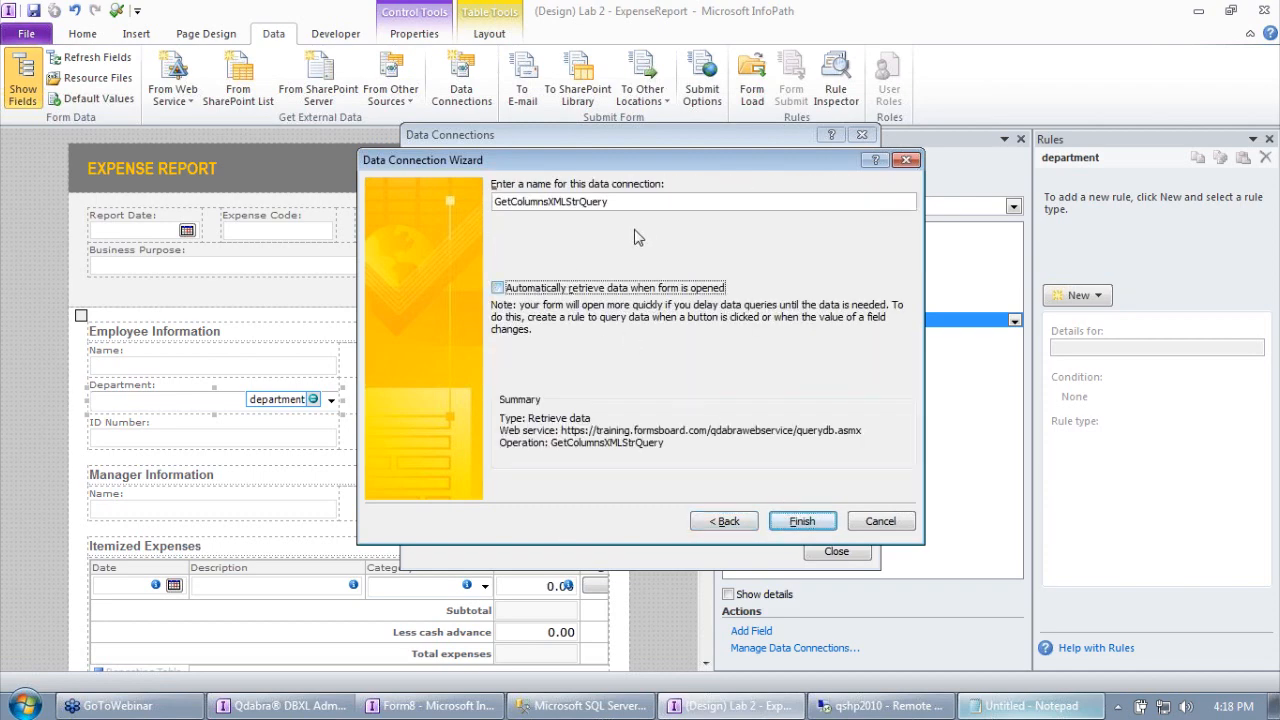
pyautogui.moveTo(640, 202); pyautogui.dragTo(400, 202)
pyautogui.write('Get positions')
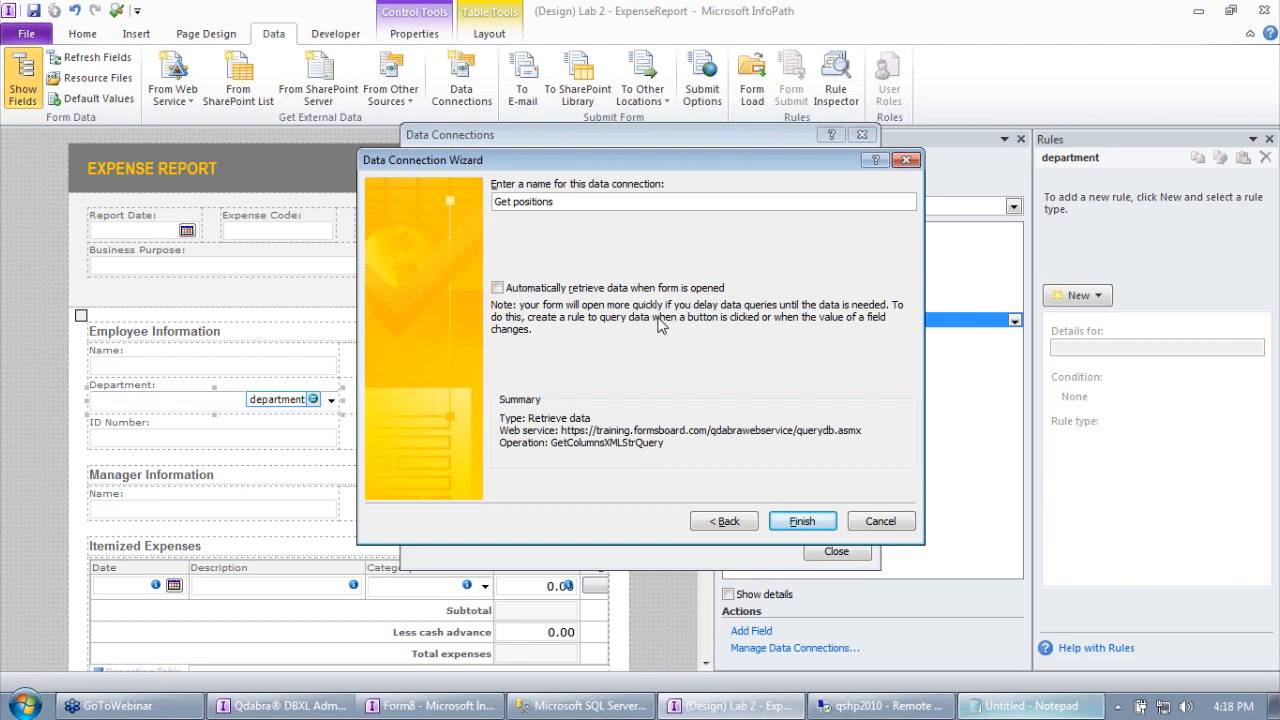
pyautogui.click(812, 521)
pyautogui.click(836, 551)
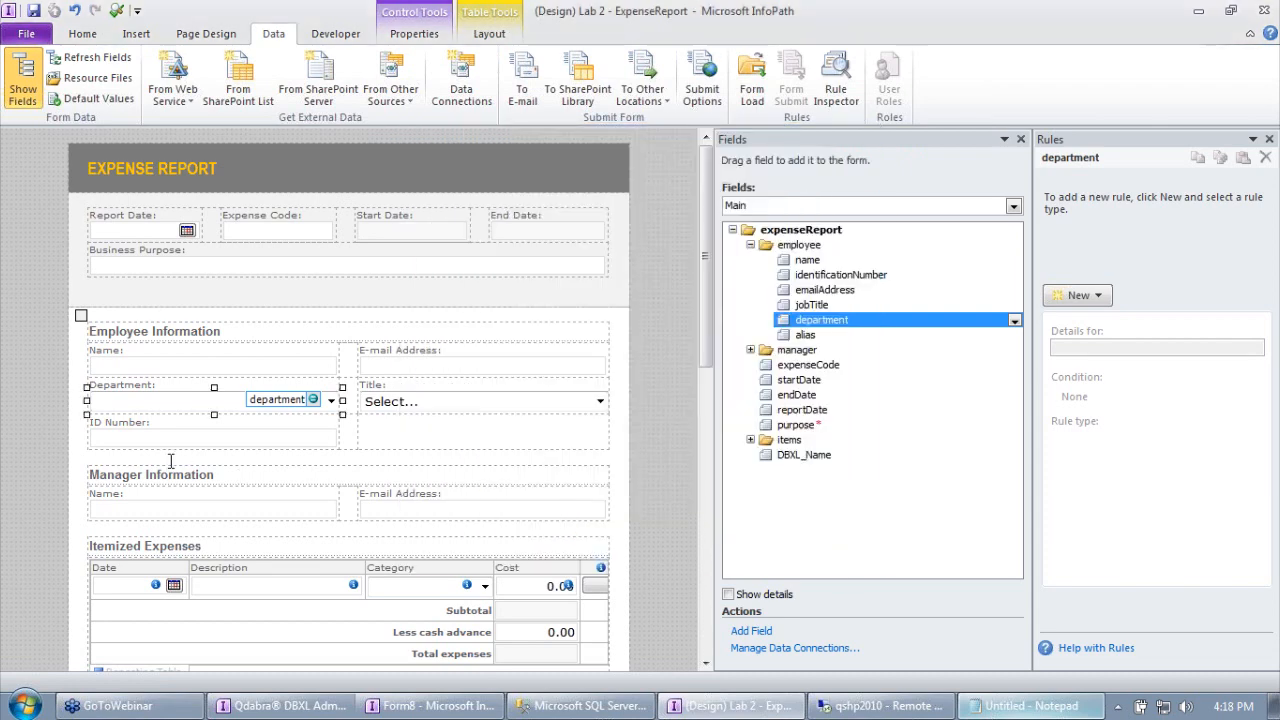
# Add an action rule named "Get positions" to the Department drop-down, with no condition.
pyautogui.click(751, 88)
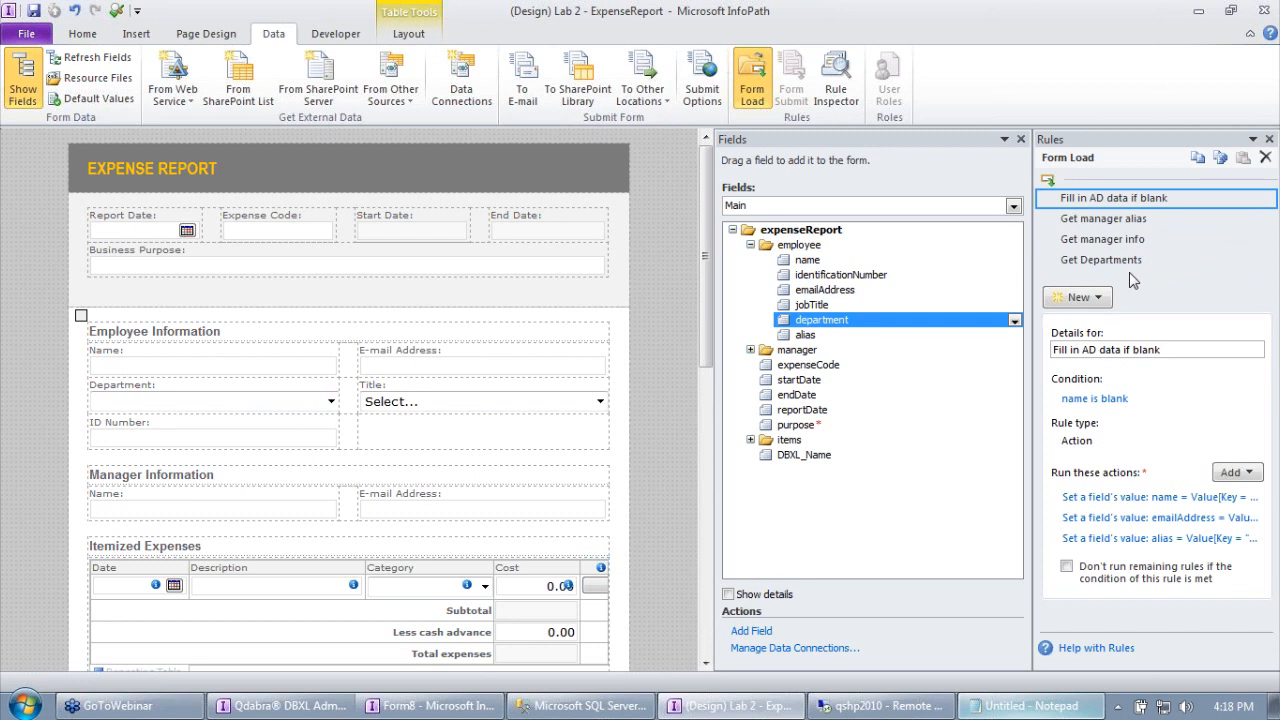
pyautogui.click(242, 405)
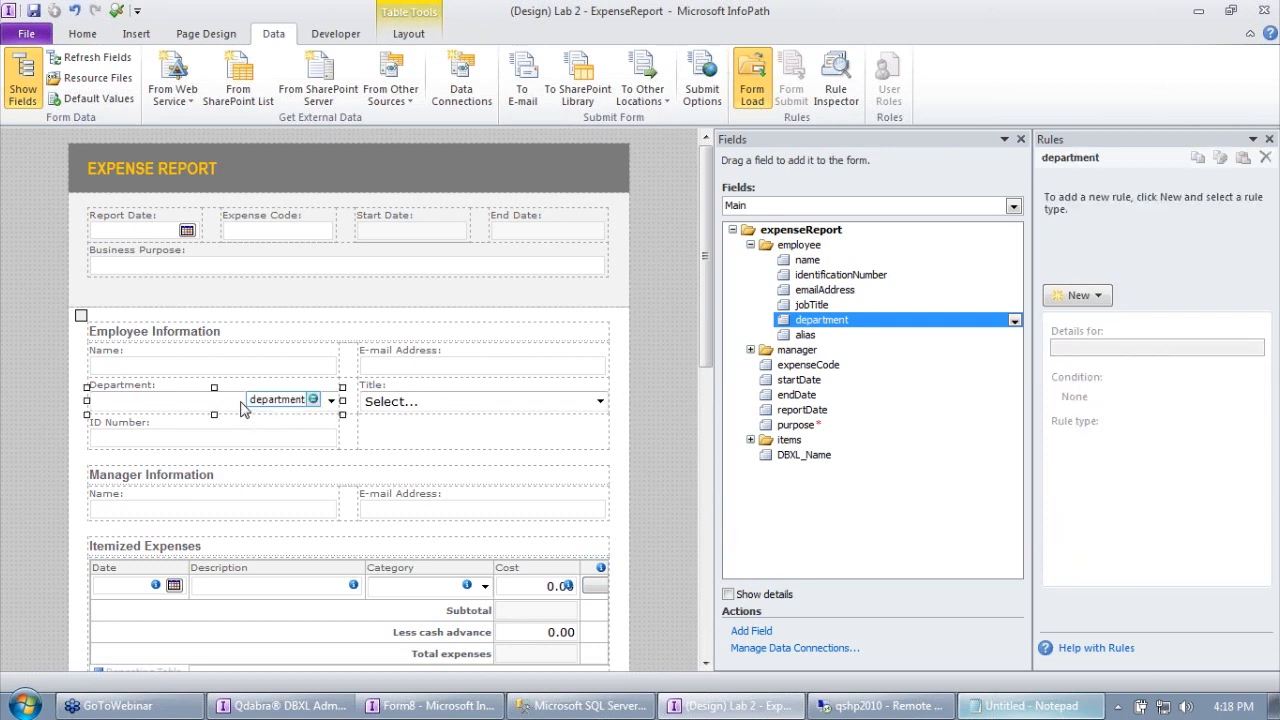
pyautogui.click(1078, 295)
pyautogui.click(1095, 360)
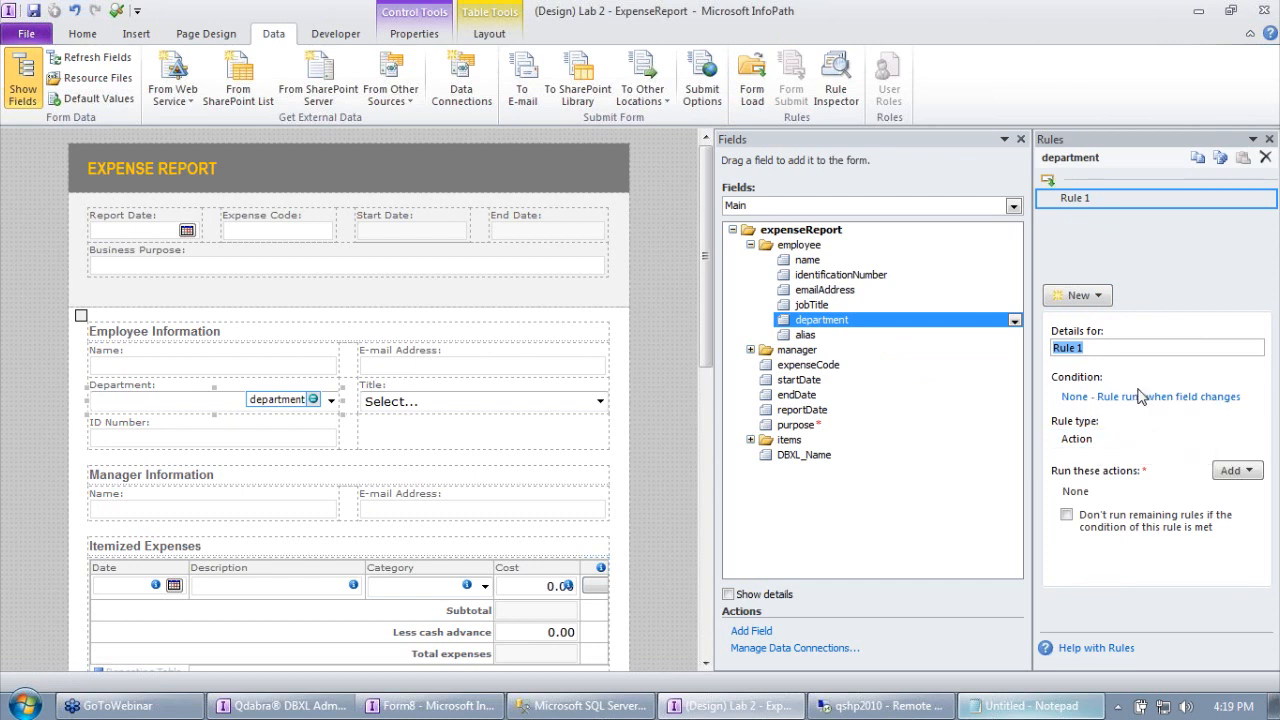
pyautogui.write('Gt')
pyautogui.write('t positions')
pyautogui.press('Tab')
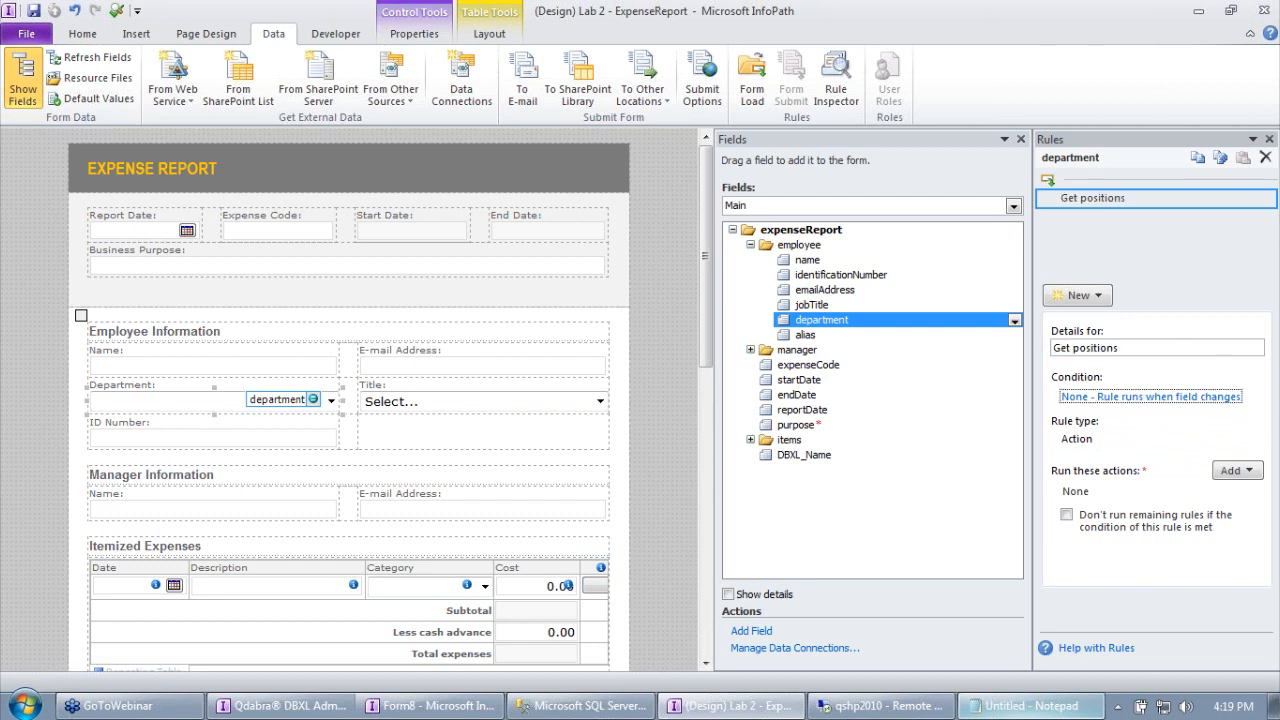
# Add a set-field-value action to the rule, targeting queryXml under queryFields in the "Get positions" secondary data source.
pyautogui.click(1233, 470)
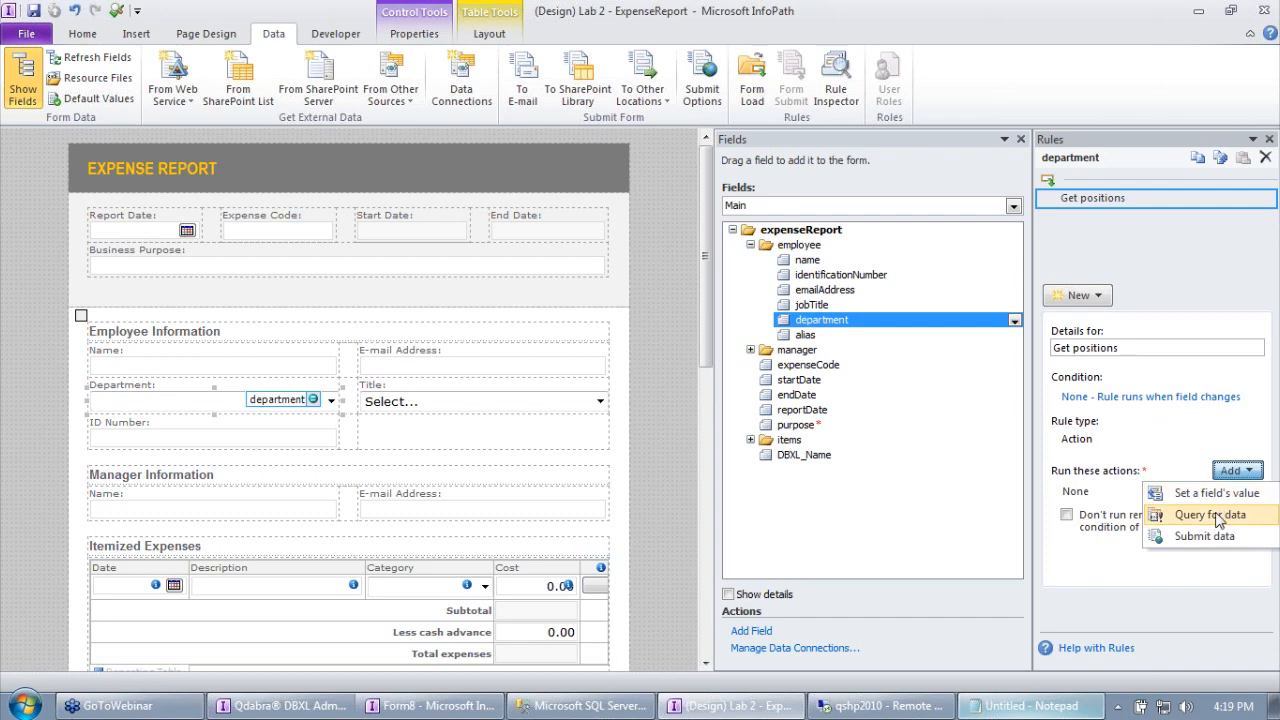
pyautogui.click(1212, 491)
pyautogui.click(843, 321)
pyautogui.click(765, 235)
pyautogui.click(575, 265)
pyautogui.click(534, 272)
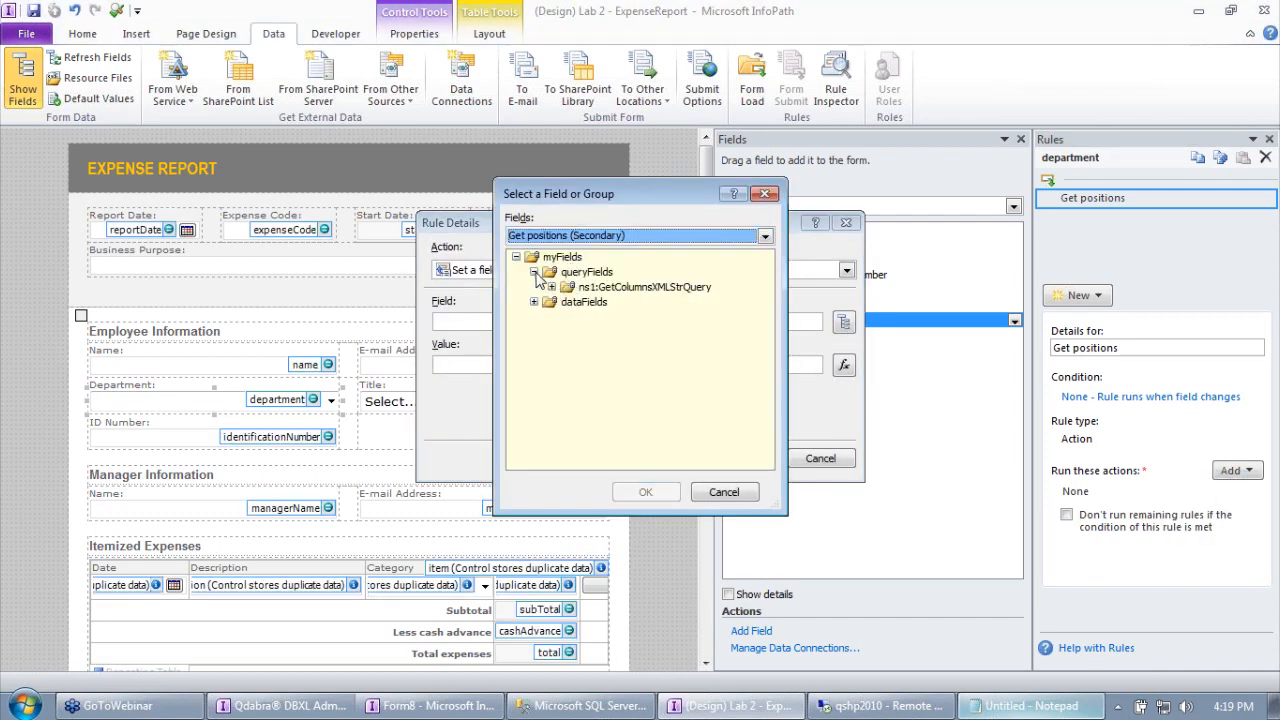
pyautogui.click(552, 287)
pyautogui.click(612, 302)
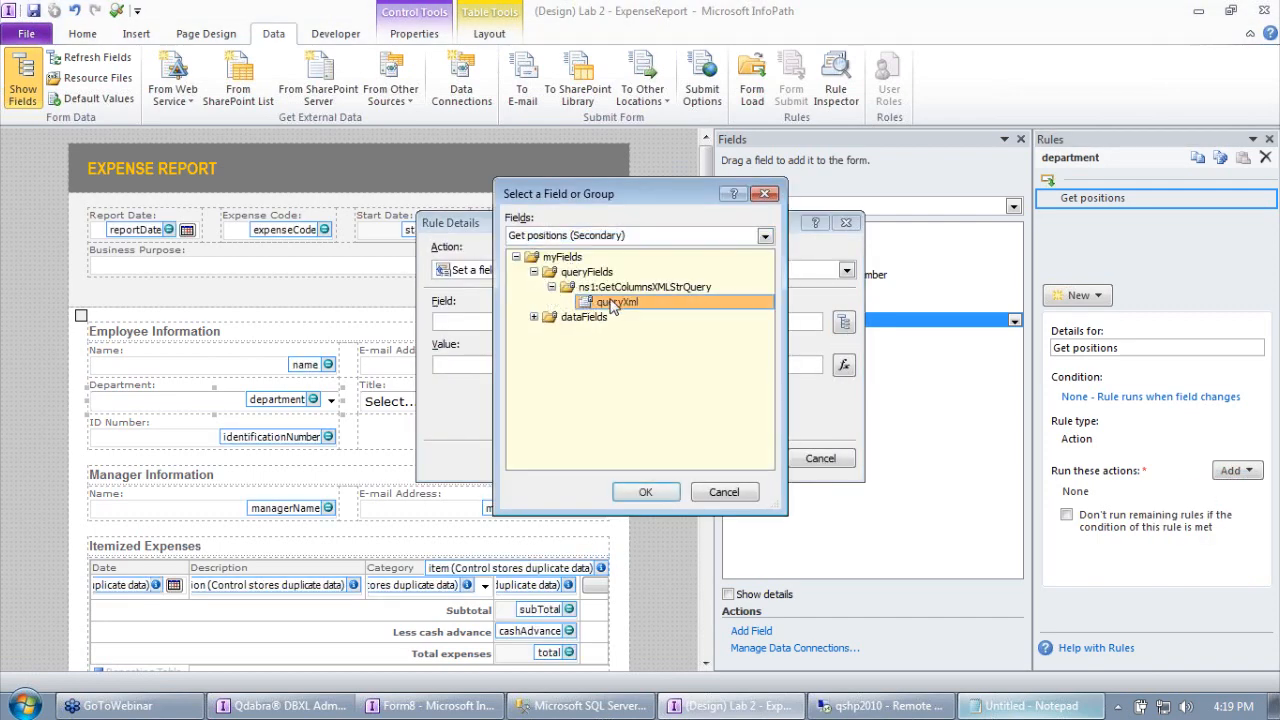
pyautogui.click(645, 492)
# Cut the concat query expression from Notepad, use it as the action's value formula and confirm the action.
pyautogui.click(1025, 705)
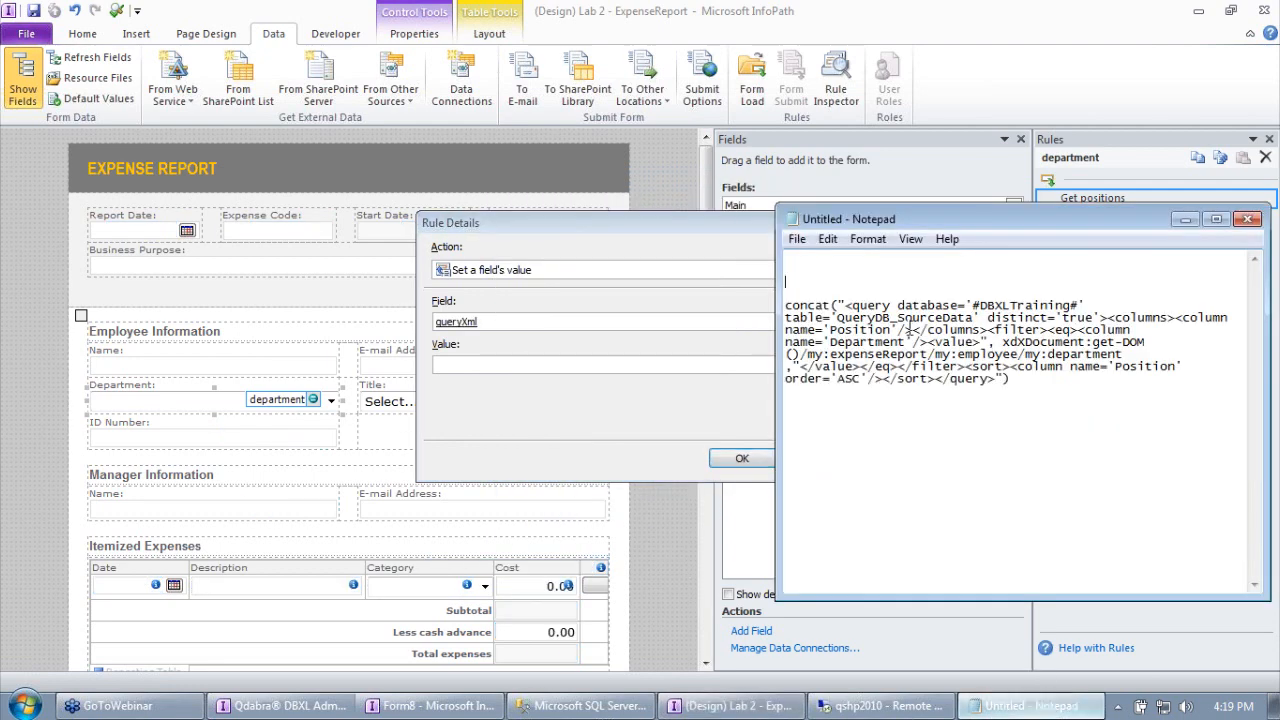
pyautogui.moveTo(787, 305); pyautogui.dragTo(1025, 384)
pyautogui.hotkey('ctrl', 'x')
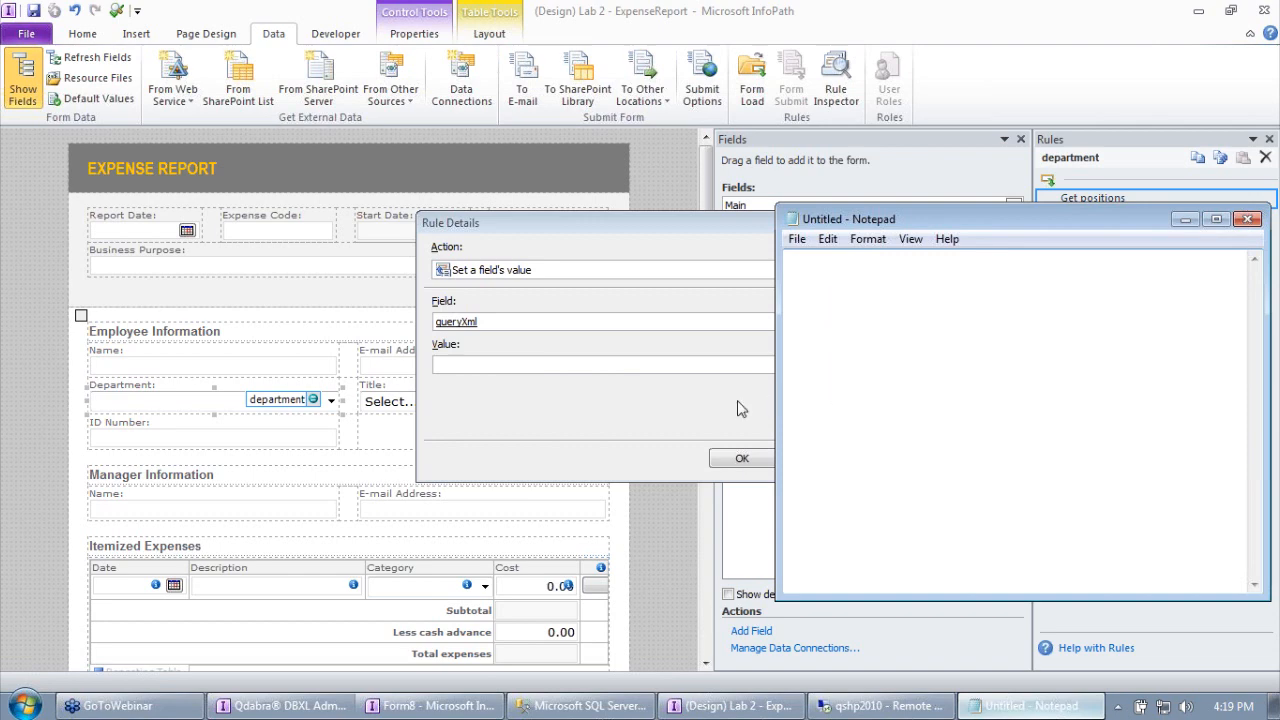
pyautogui.click(705, 416)
pyautogui.click(844, 367)
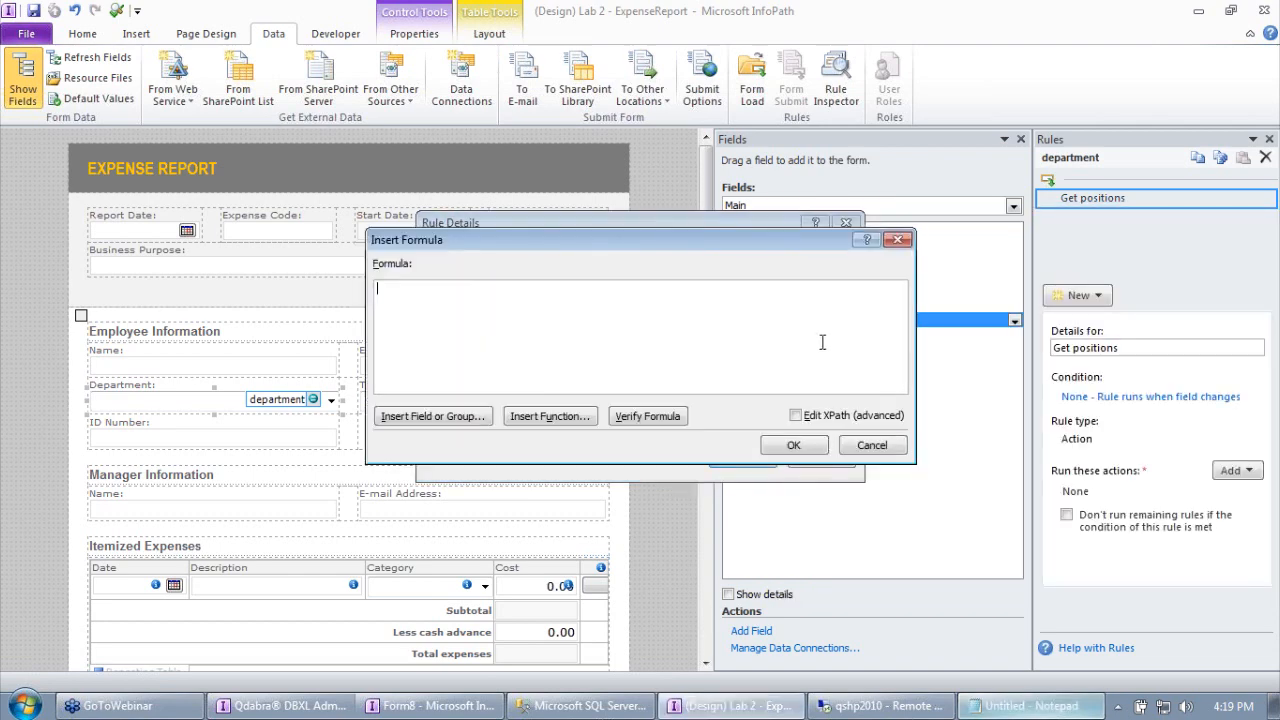
pyautogui.hotkey('ctrl', 'v')
pyautogui.click(797, 445)
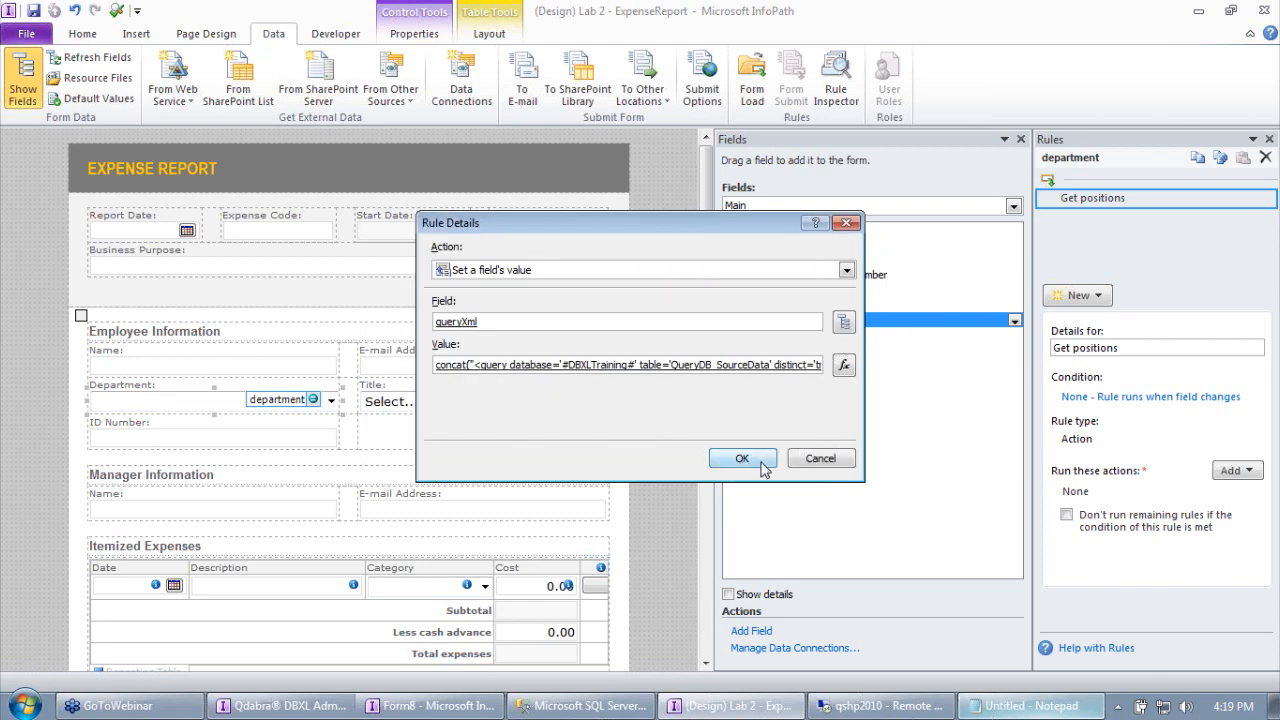
pyautogui.click(760, 458)
# Add a second action to the rule that queries for data using the "Get positions" connection.
pyautogui.click(1232, 472)
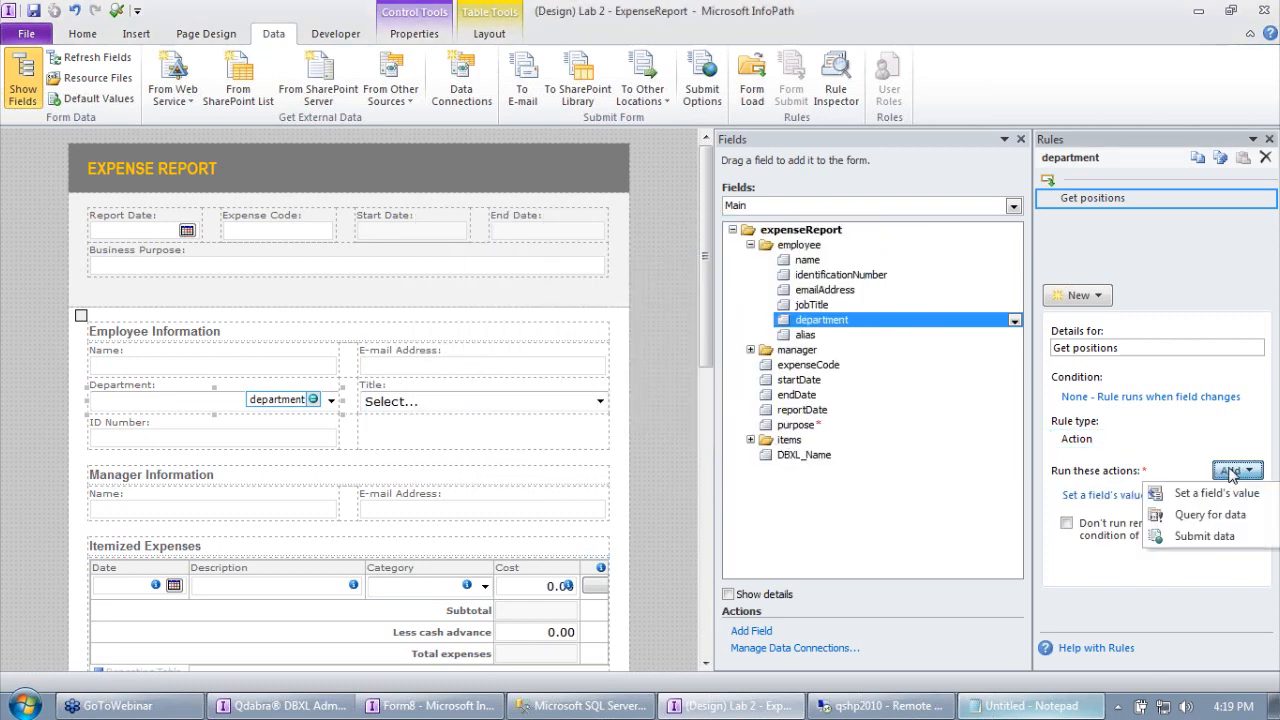
pyautogui.click(1210, 515)
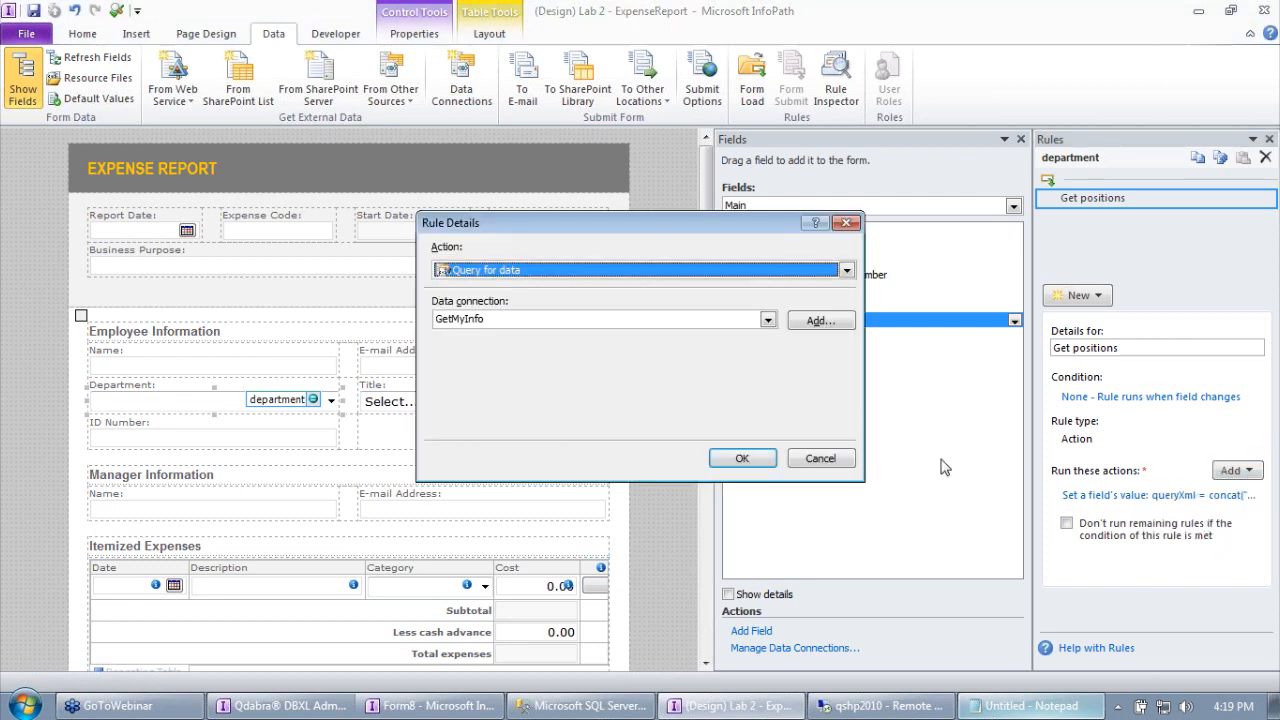
pyautogui.click(646, 320)
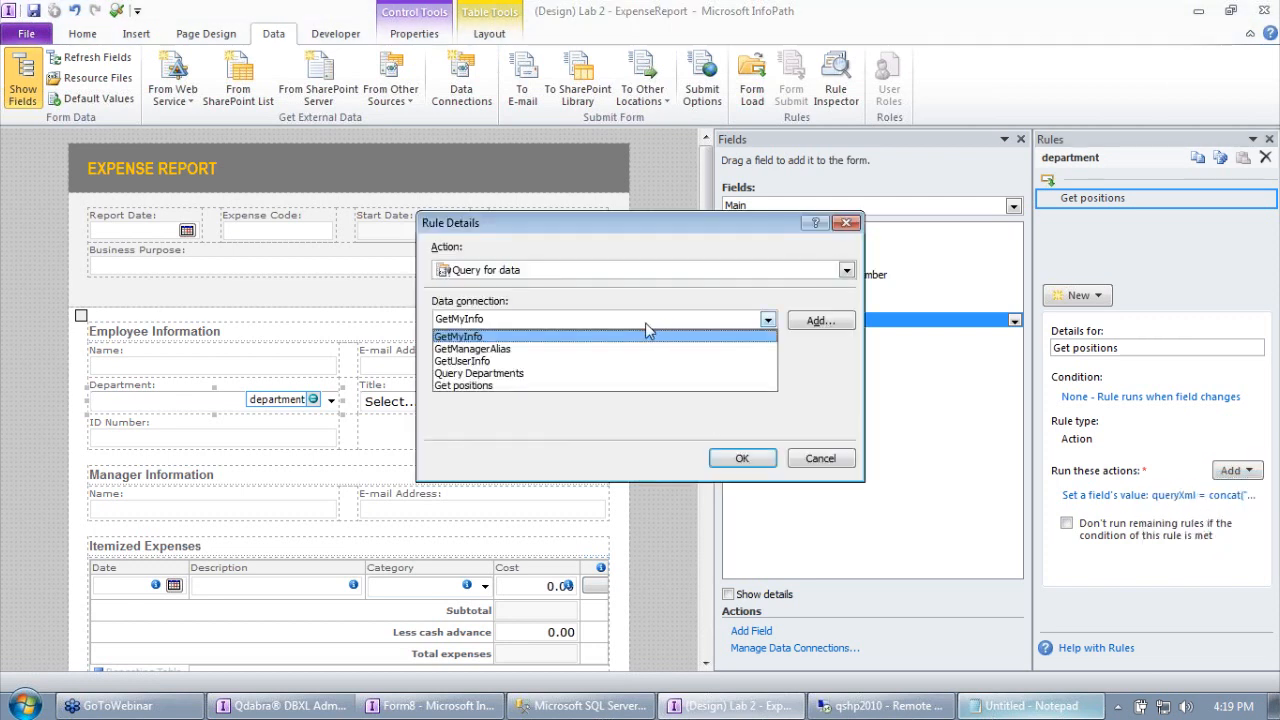
pyautogui.click(606, 385)
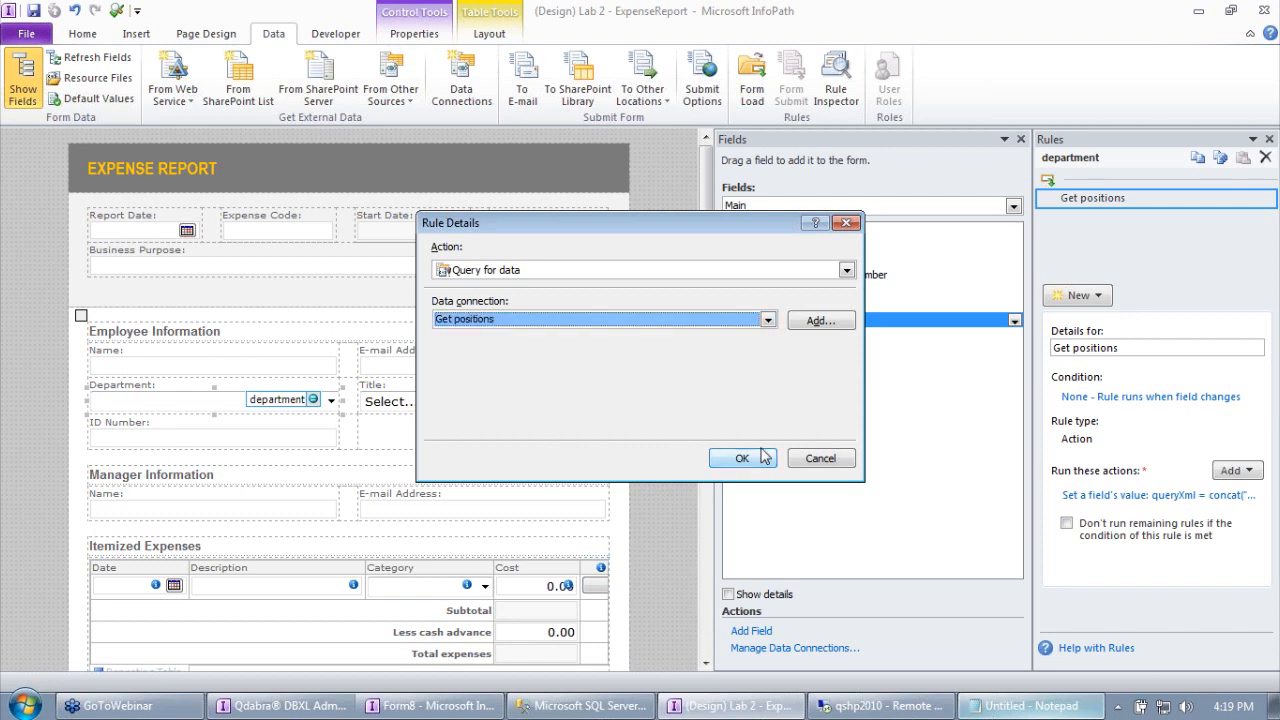
pyautogui.click(729, 456)
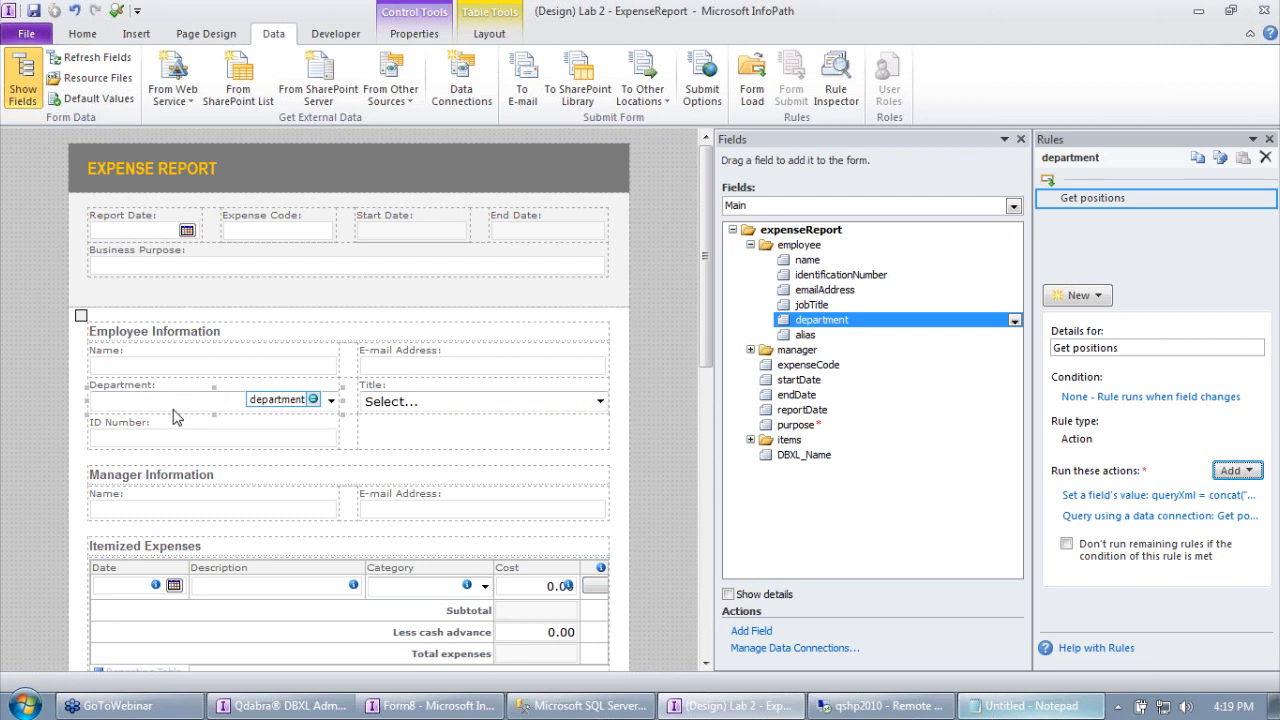
# Make the Title drop-down get its choices from the external data source "Get positions".
pyautogui.rightClick(411, 402)
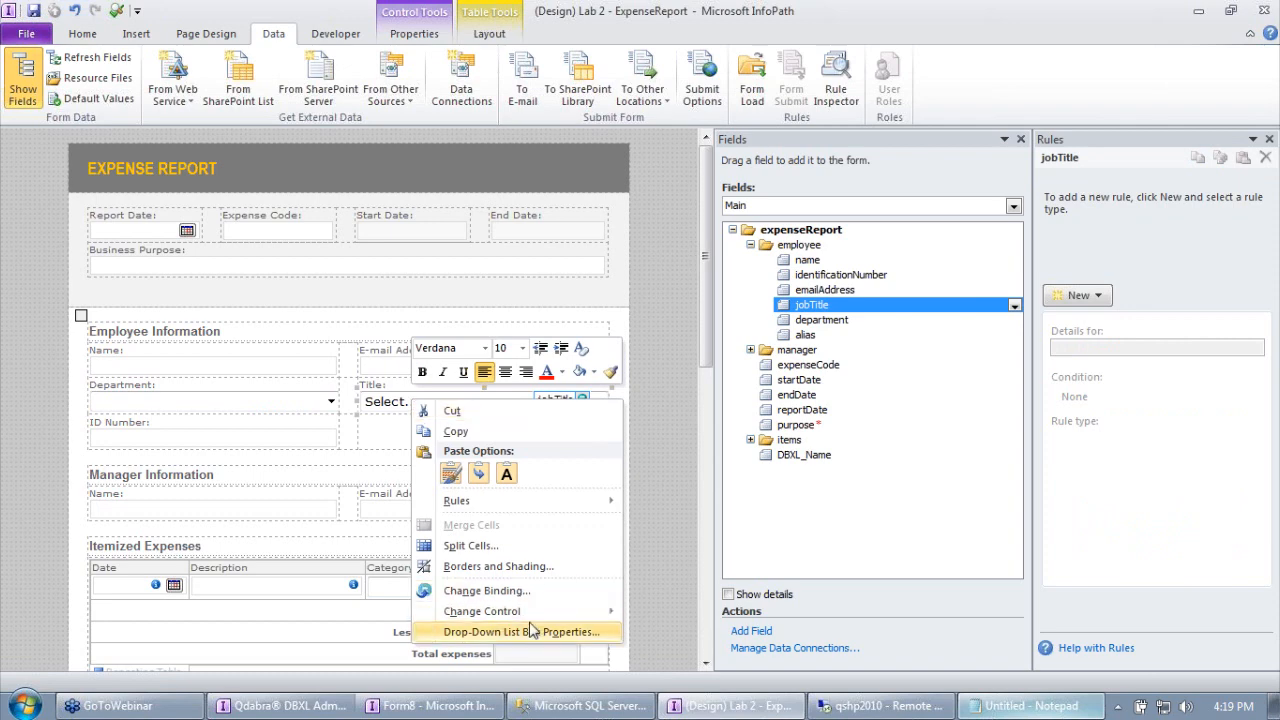
pyautogui.click(521, 632)
pyautogui.click(475, 336)
pyautogui.click(590, 363)
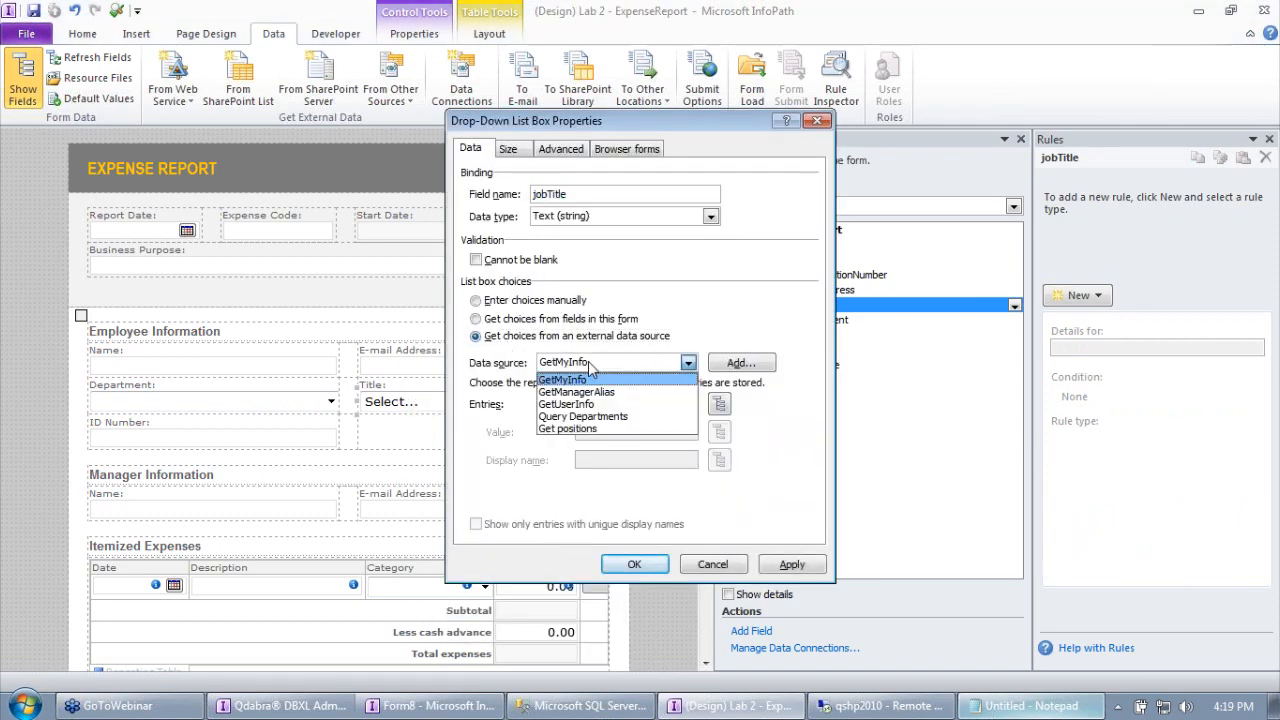
pyautogui.click(601, 428)
# Set the Title drop-down's entries to the Position field in the query result's row group and apply the properties.
pyautogui.click(719, 404)
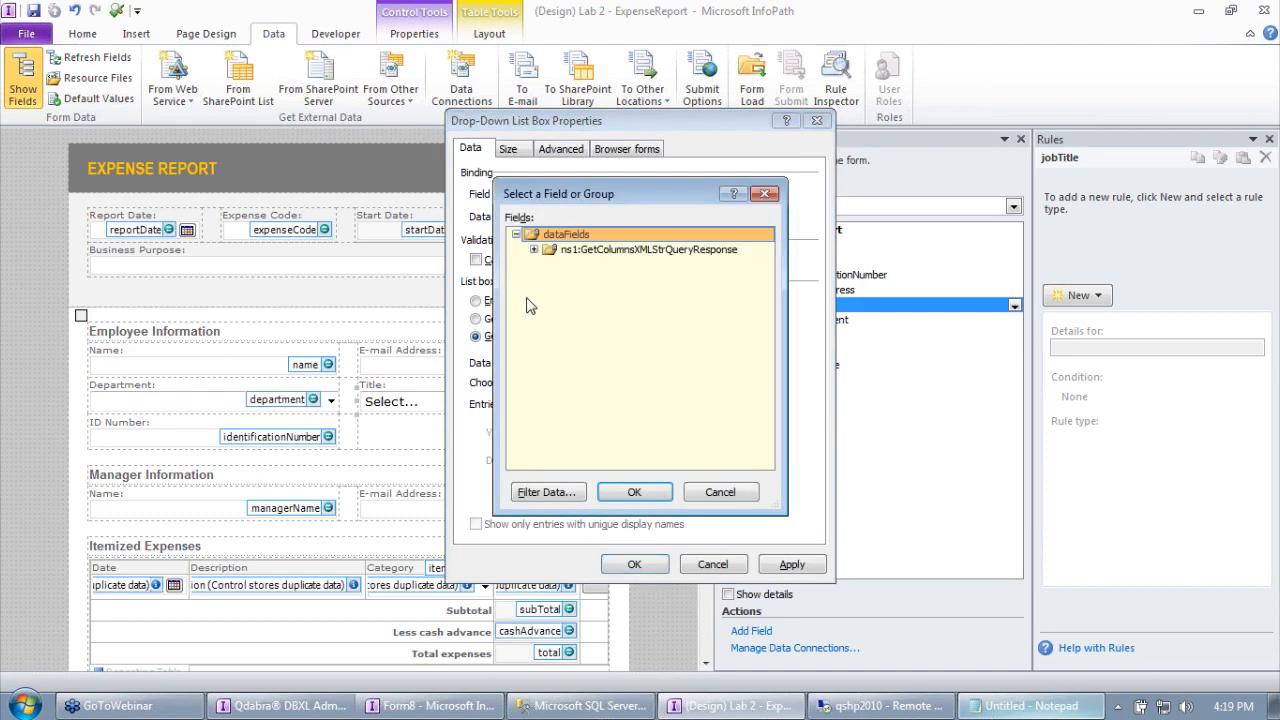
pyautogui.click(535, 250)
pyautogui.click(551, 264)
pyautogui.click(569, 279)
pyautogui.click(587, 324)
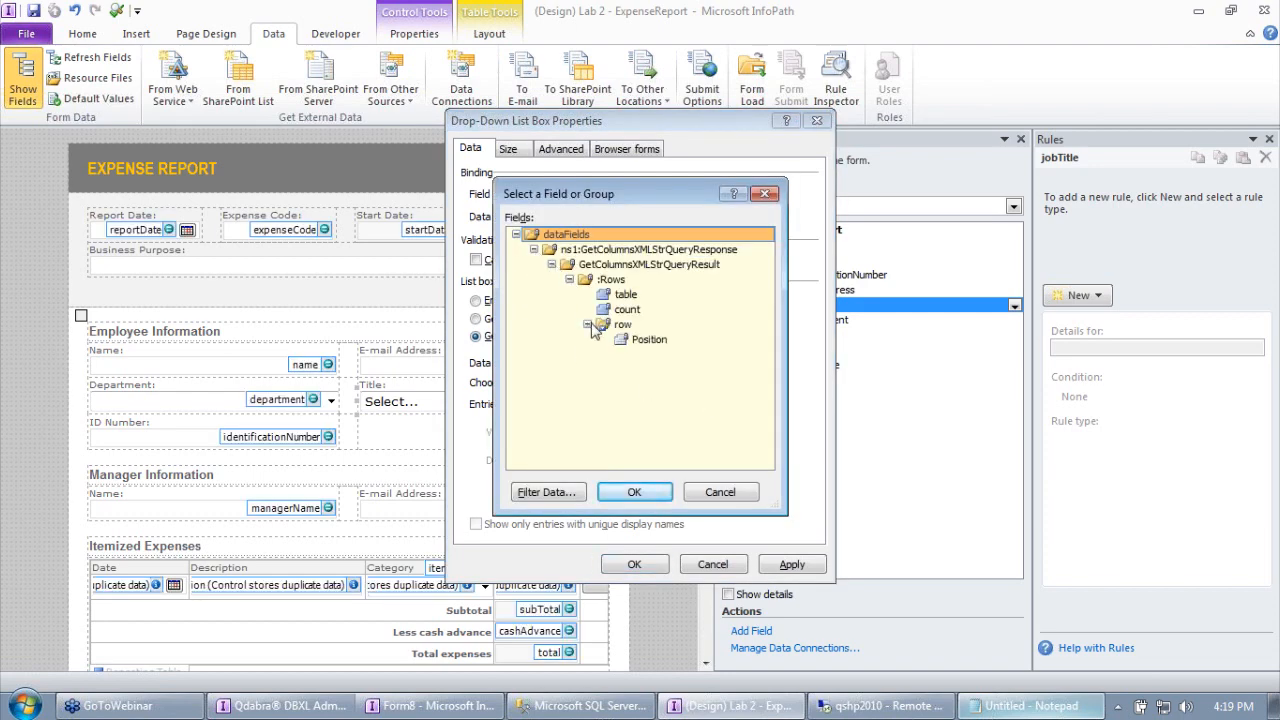
pyautogui.click(651, 341)
pyautogui.click(657, 491)
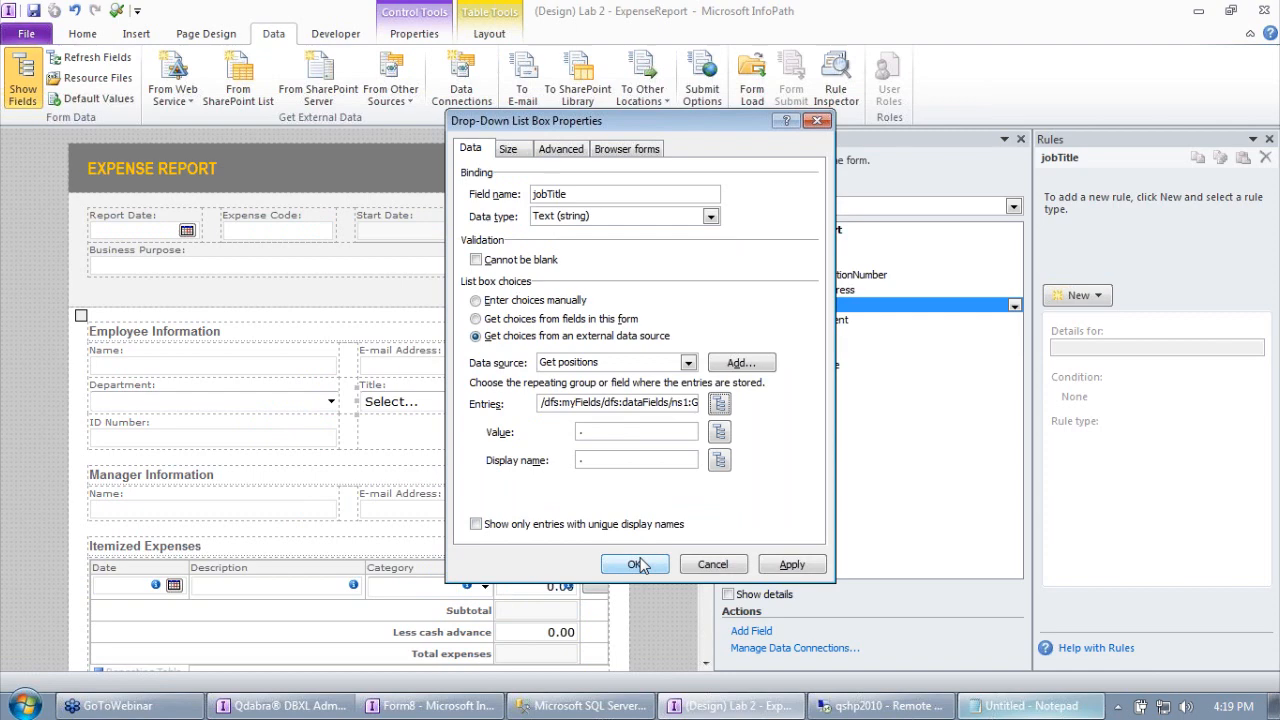
pyautogui.click(640, 566)
# Preview the form, discarding the open Notepad document without saving and allowing the connection to the data sources.
pyautogui.click(116, 11)
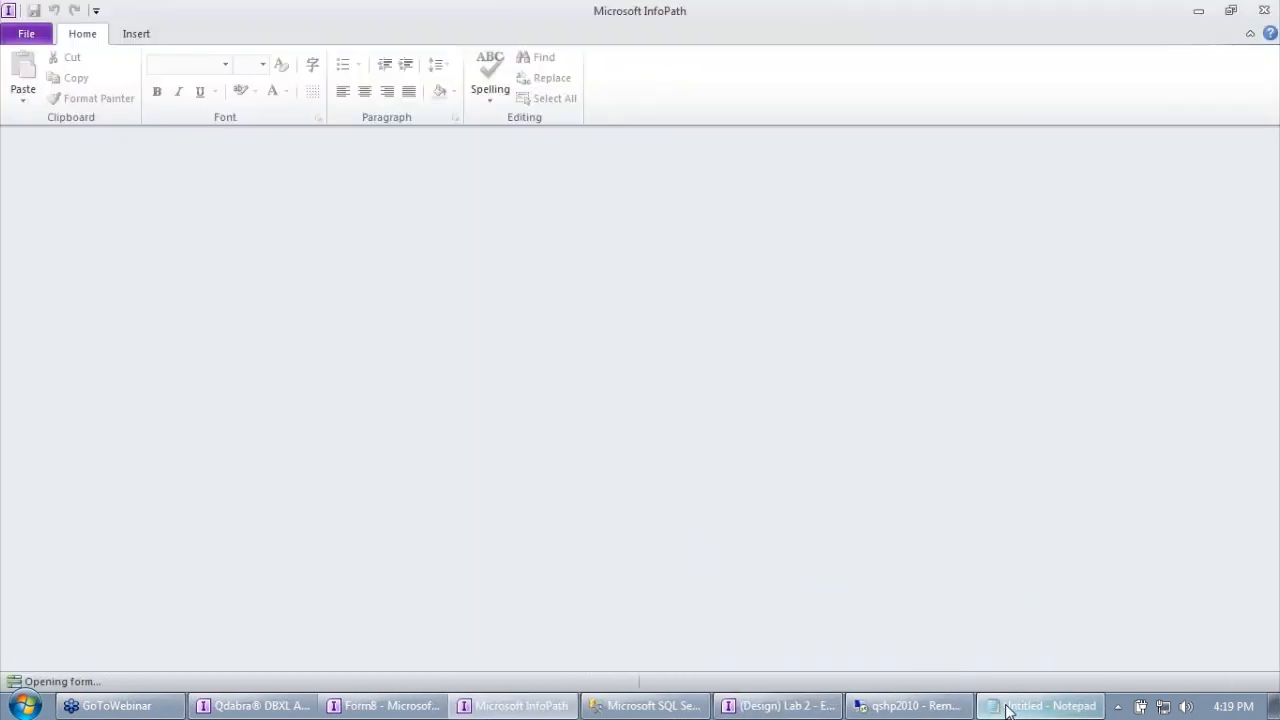
pyautogui.click(1006, 706)
pyautogui.click(1248, 220)
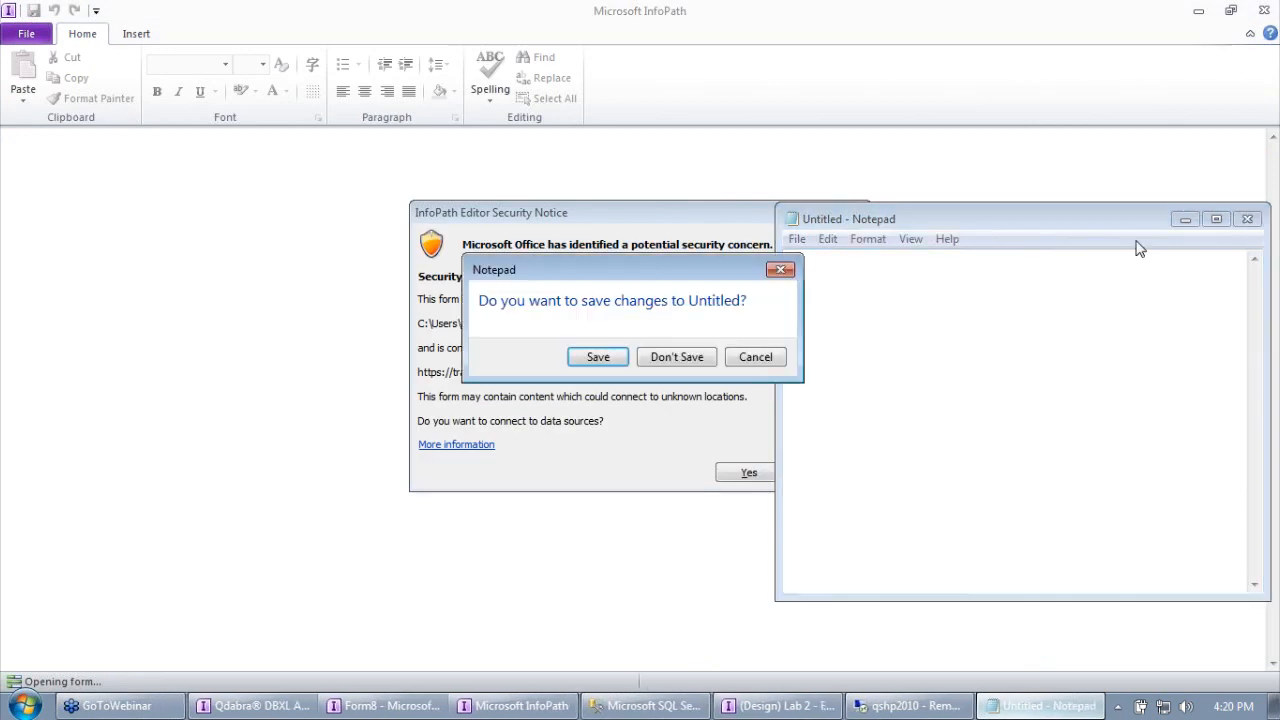
pyautogui.click(675, 359)
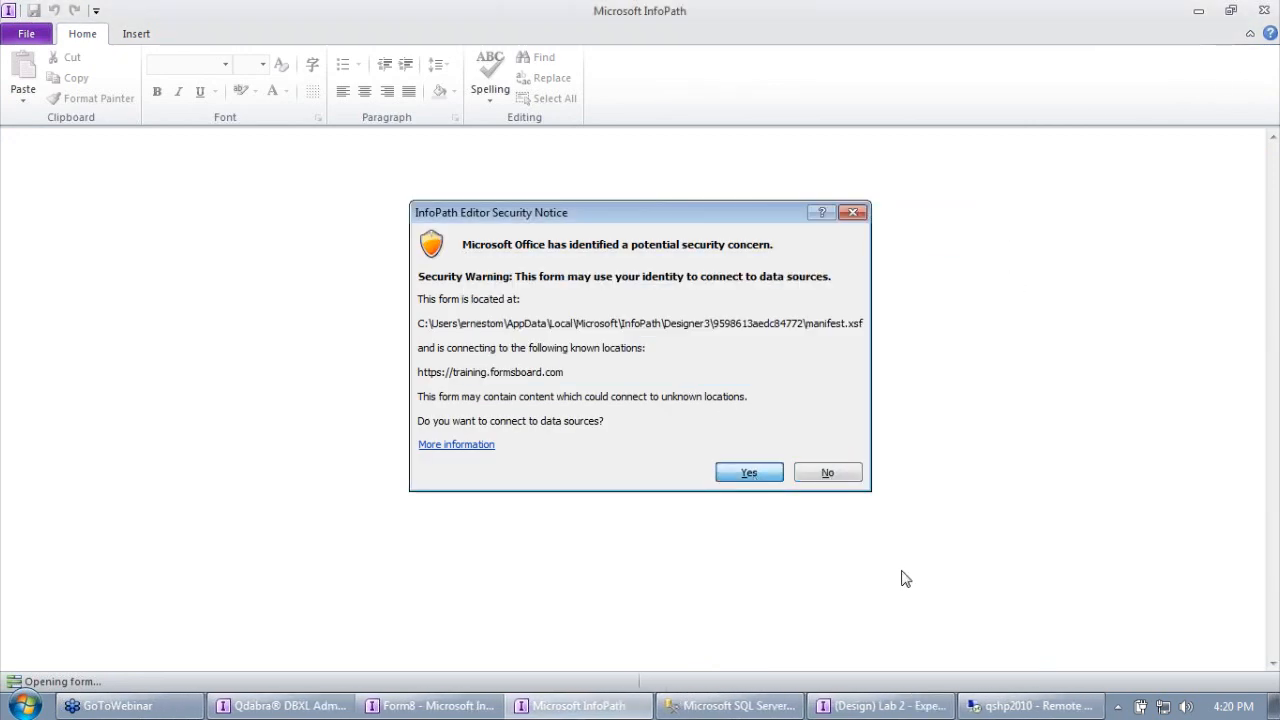
pyautogui.press('Return')
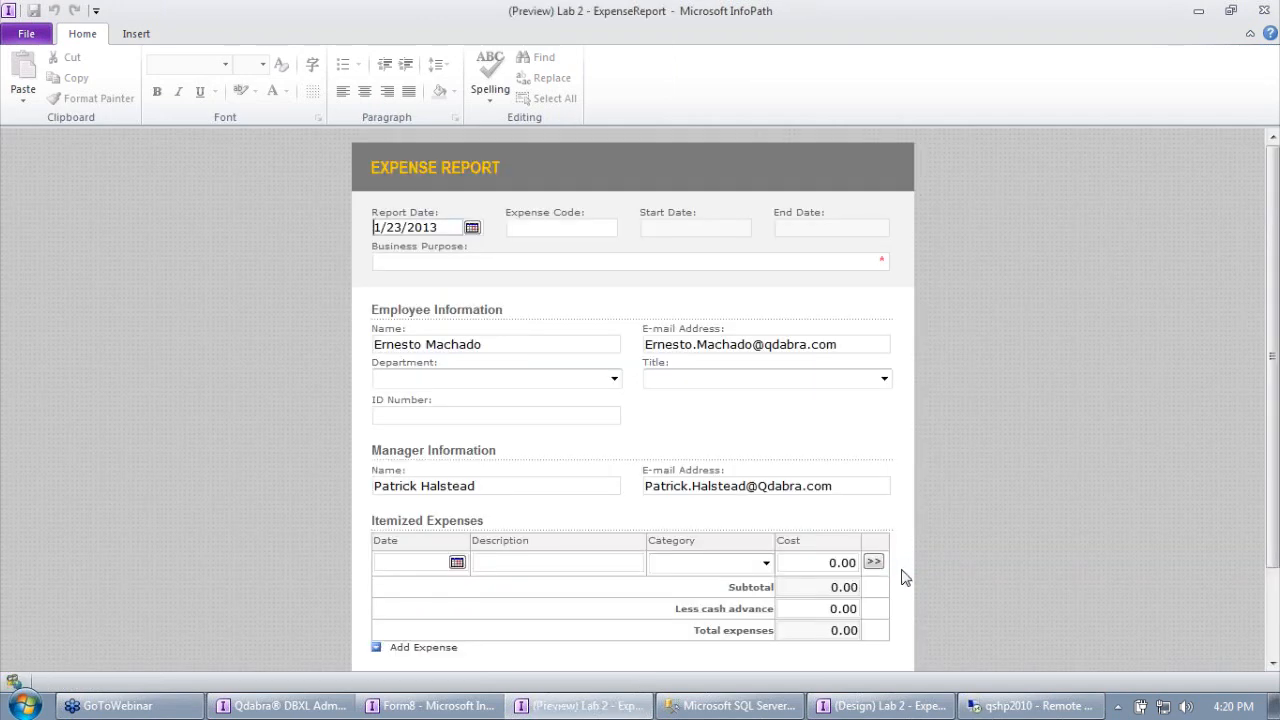
# Check the Title choices with no department selected and again with the department set to Sales.
pyautogui.click(700, 381)
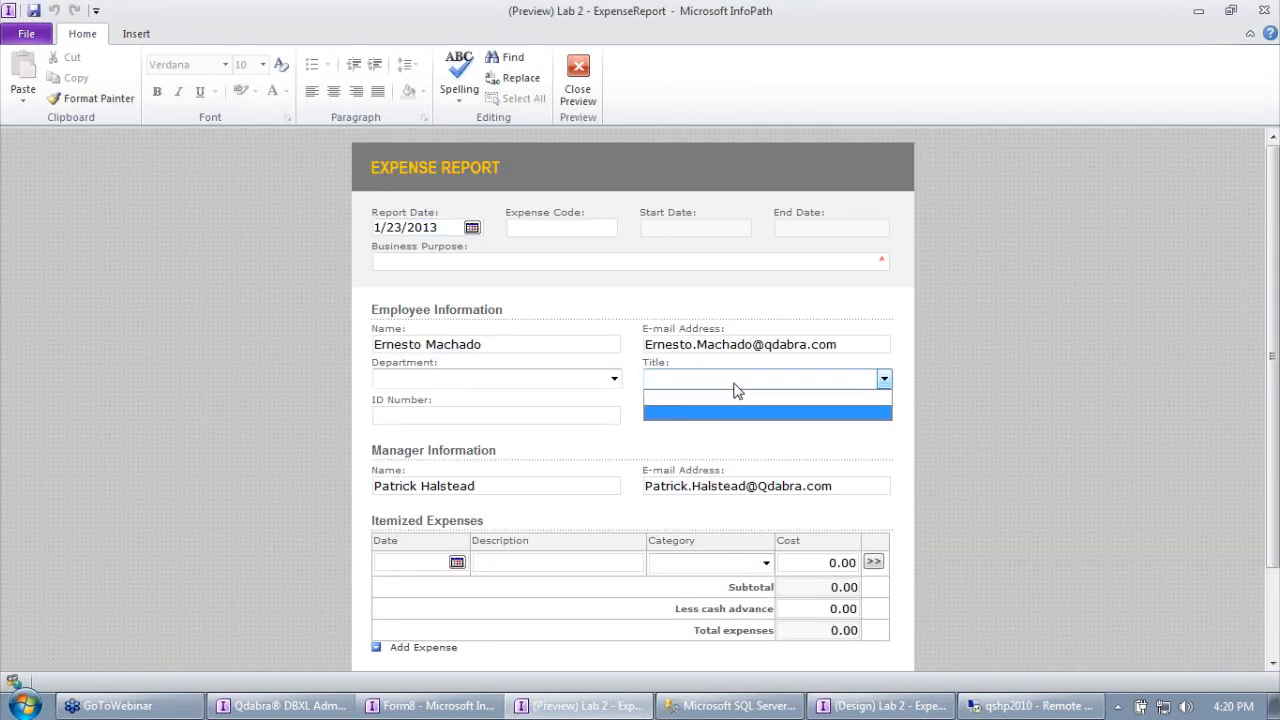
pyautogui.click(738, 381)
pyautogui.click(742, 381)
pyautogui.click(577, 381)
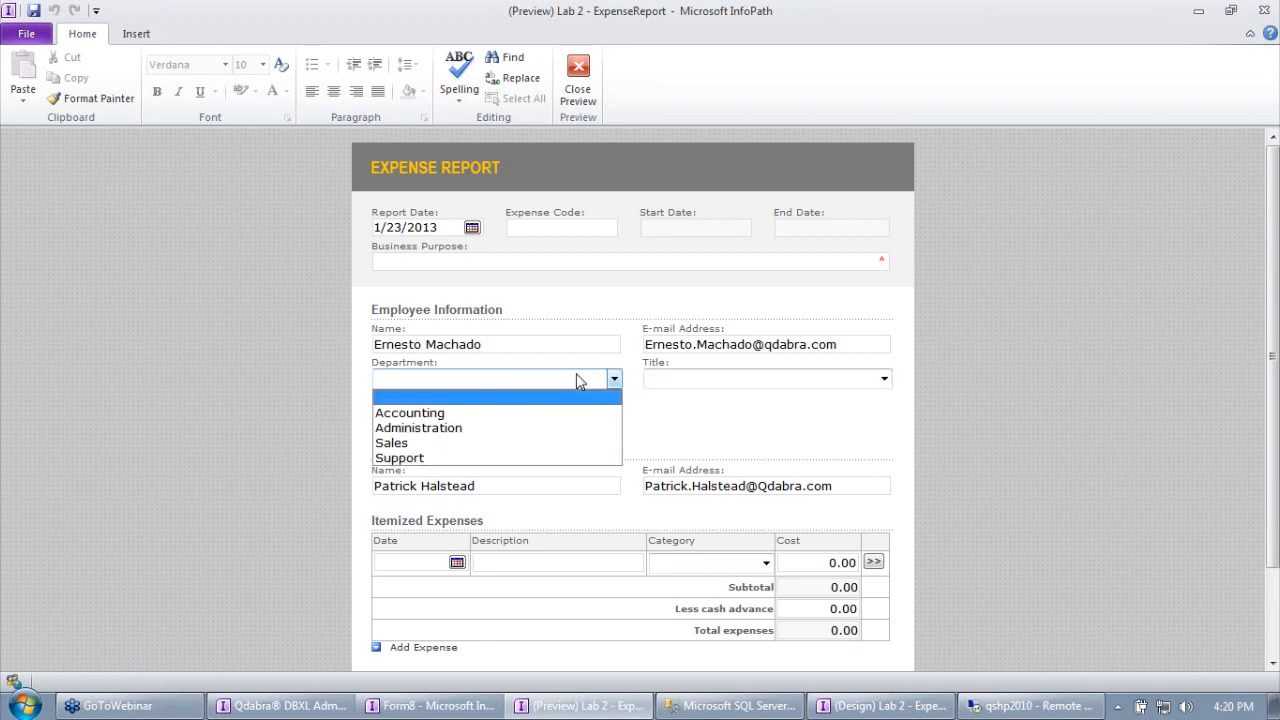
pyautogui.click(541, 443)
pyautogui.click(743, 381)
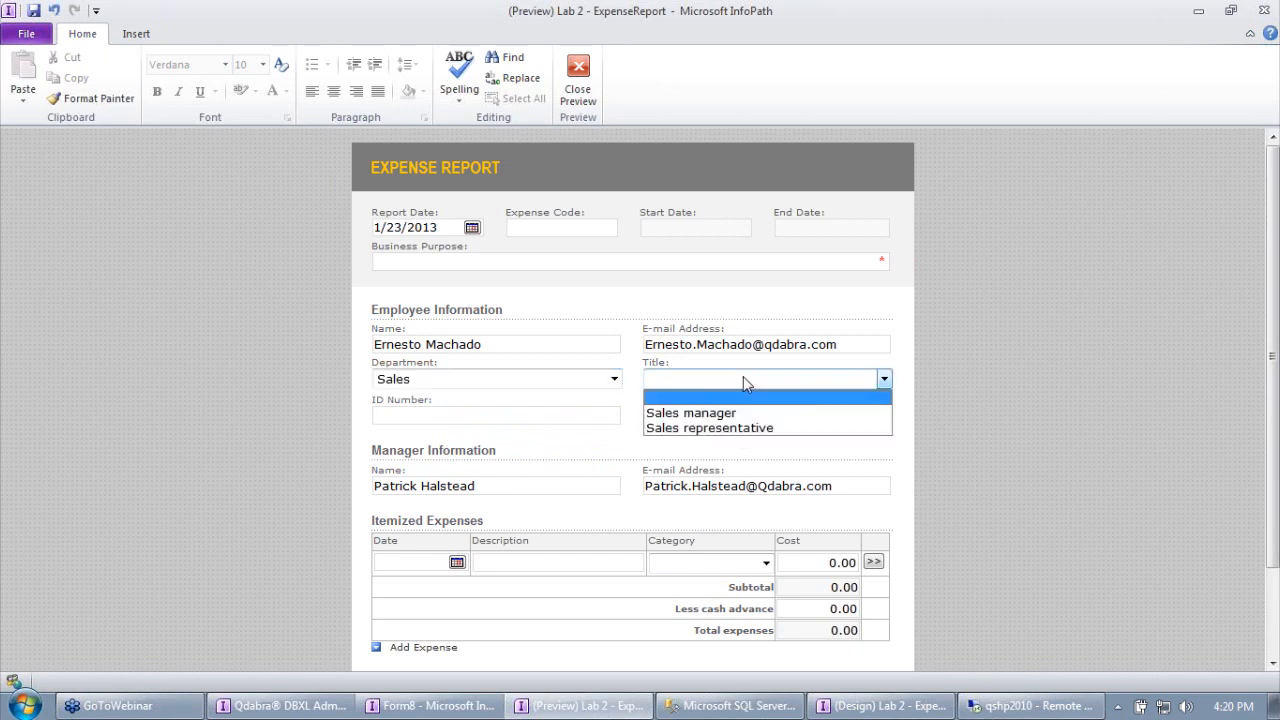
# Check the Title choices offered for the Administration department and for the Accounting department.
pyautogui.click(611, 378)
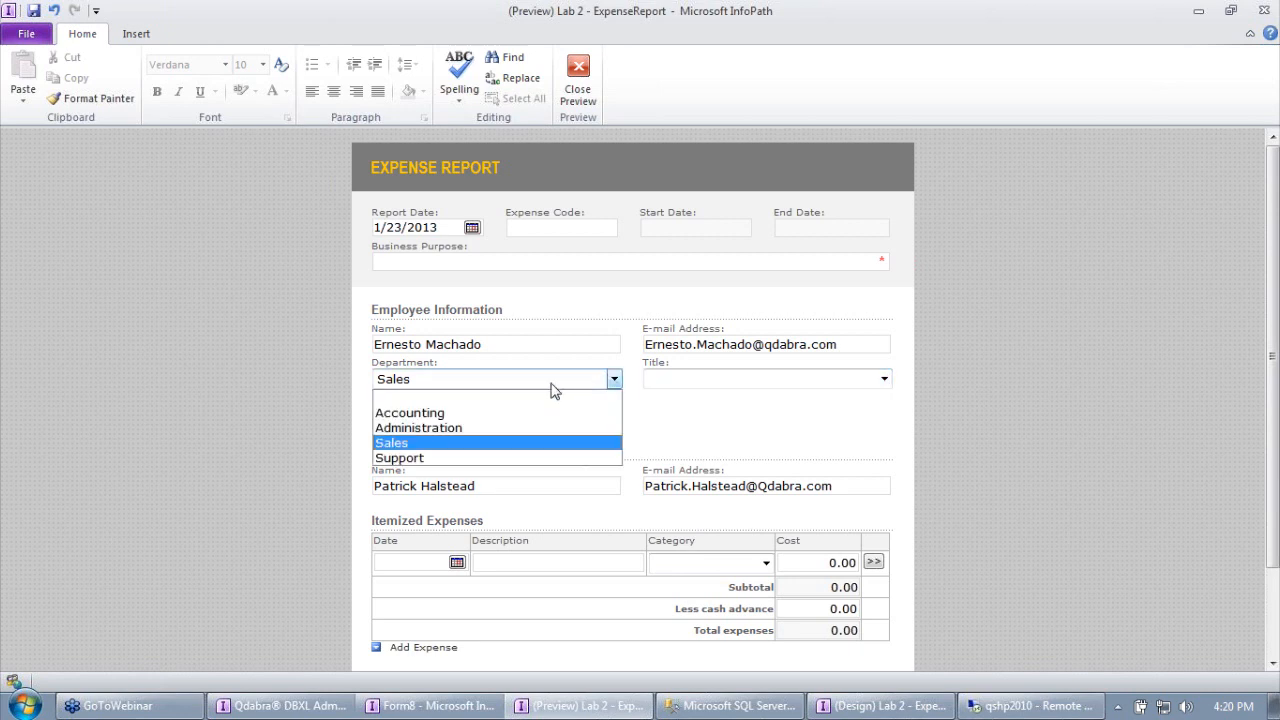
pyautogui.click(500, 428)
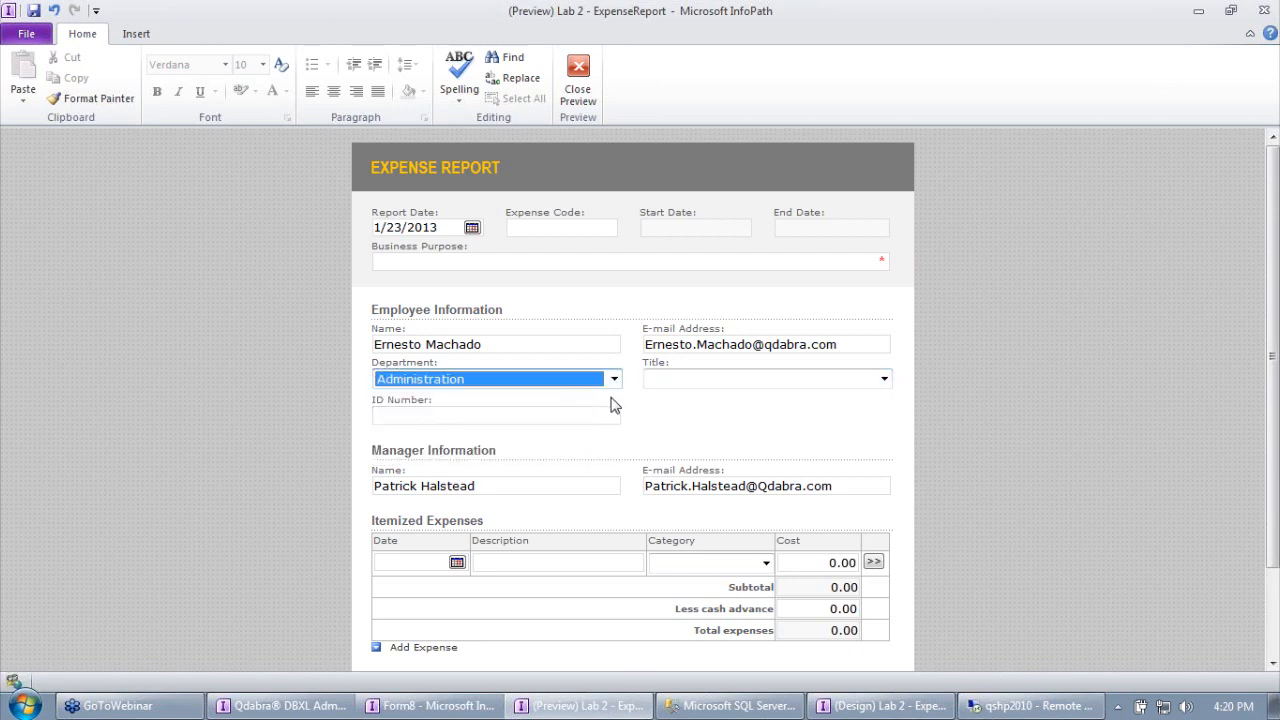
pyautogui.click(674, 382)
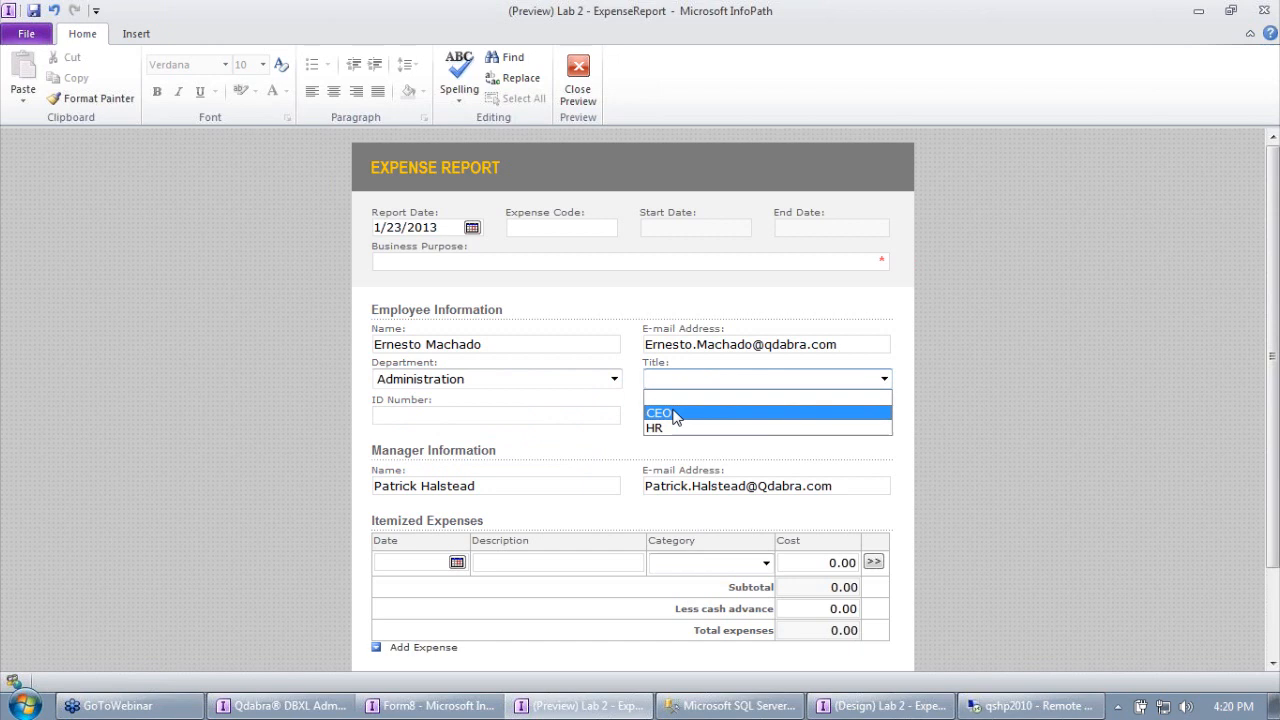
pyautogui.click(363, 418)
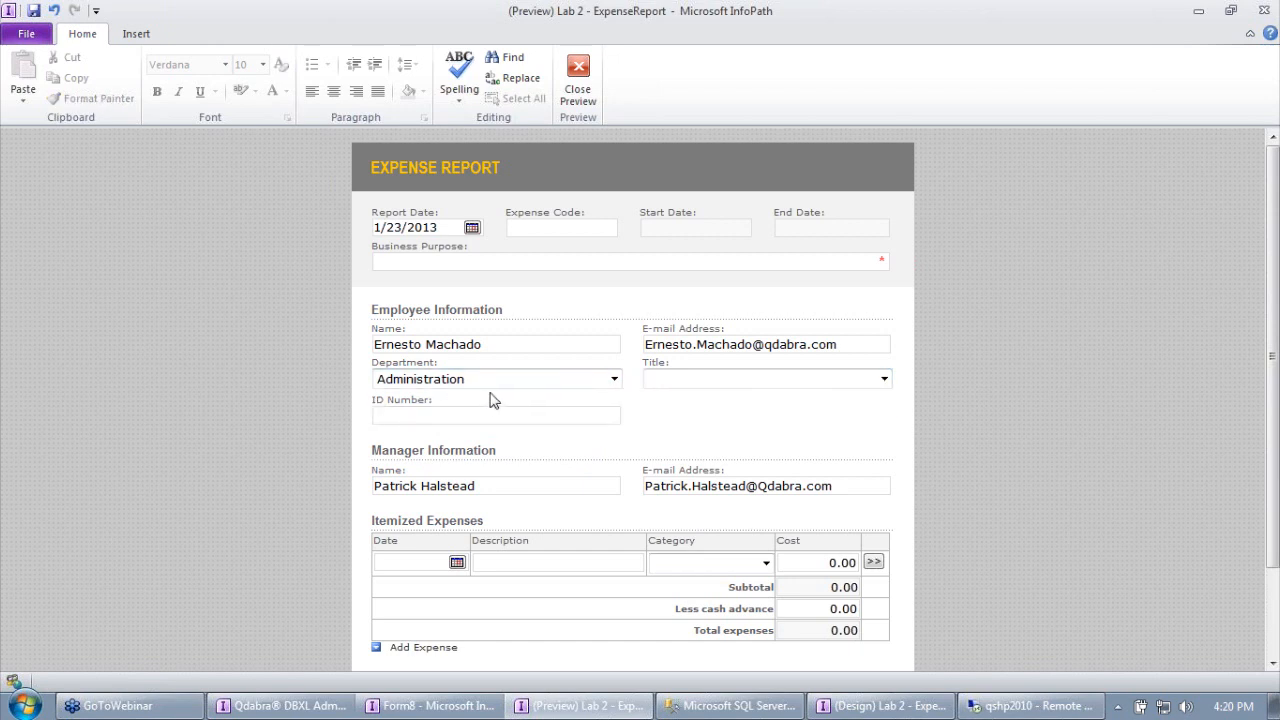
pyautogui.click(519, 386)
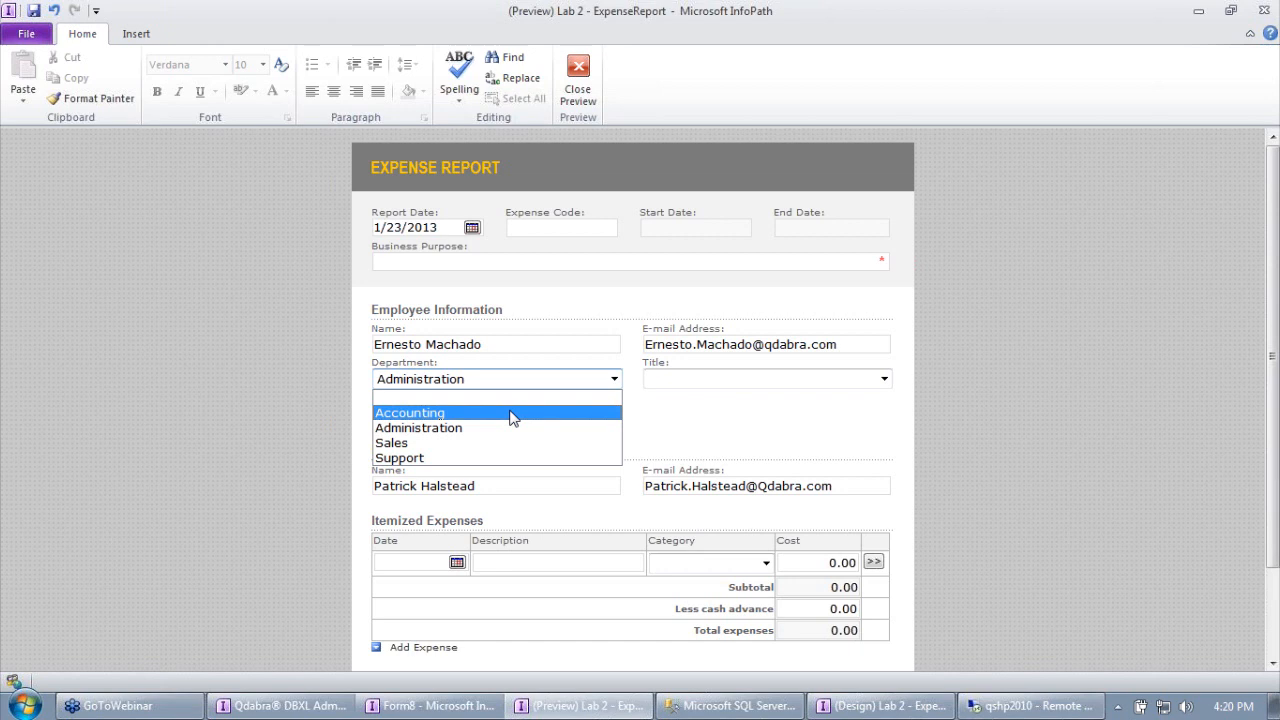
pyautogui.click(512, 414)
pyautogui.click(652, 380)
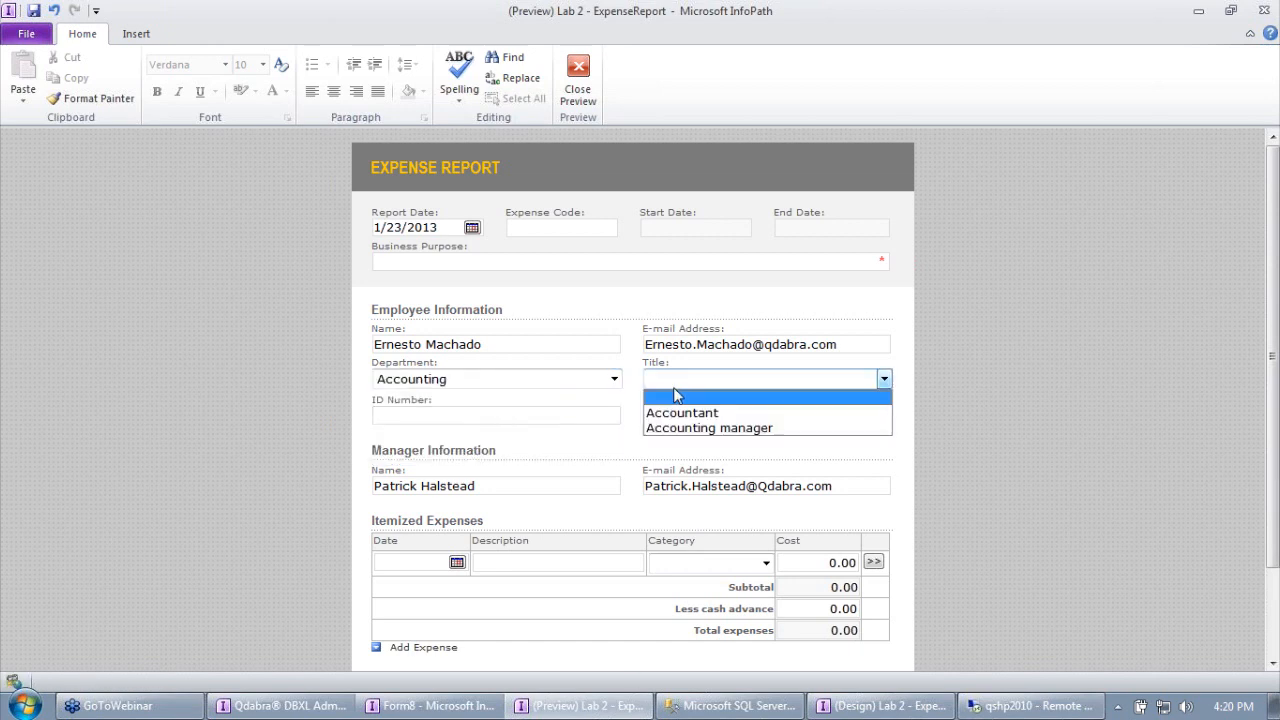
# Check the Title choices for the Support department, and recheck them for Administration.
pyautogui.click(612, 379)
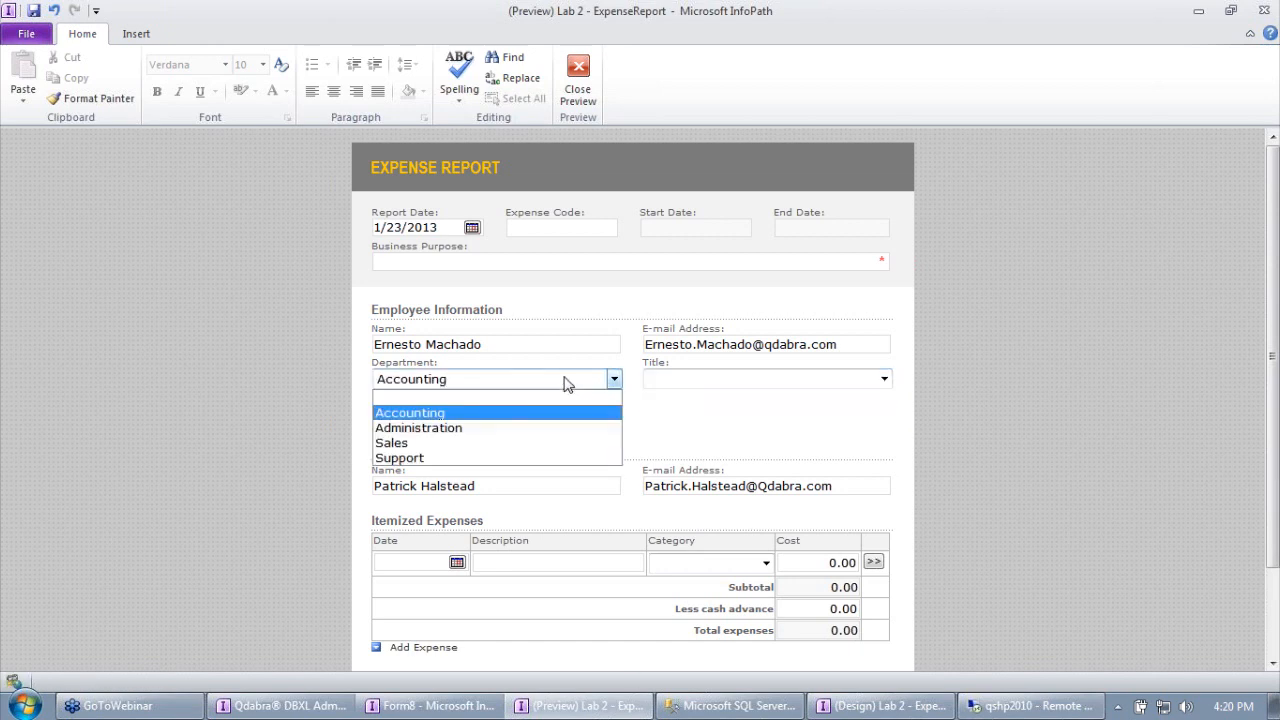
pyautogui.click(530, 458)
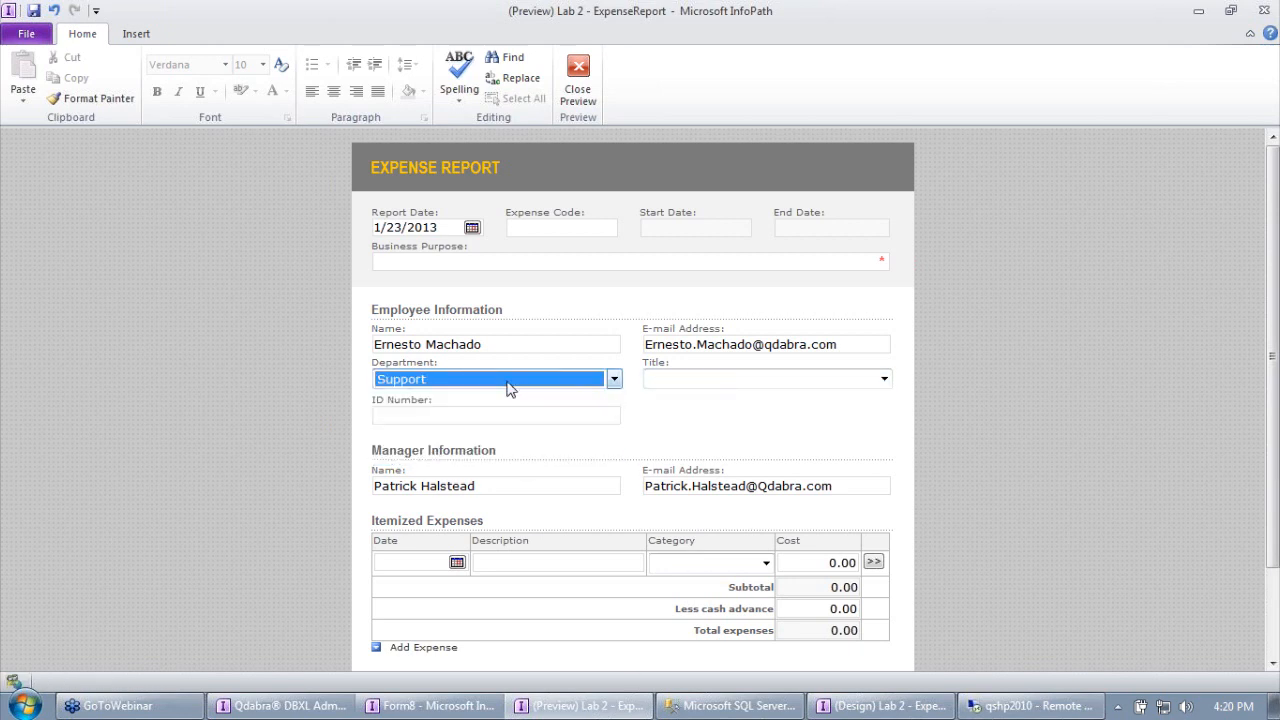
pyautogui.click(691, 379)
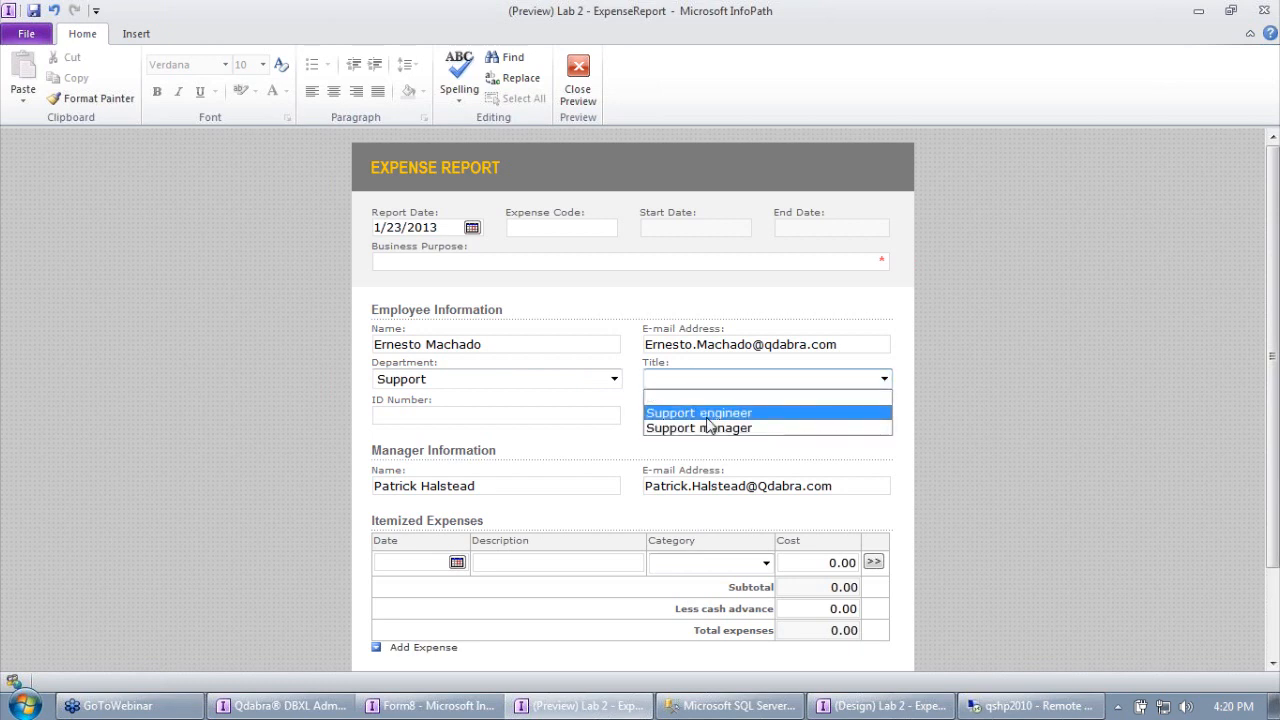
pyautogui.click(572, 379)
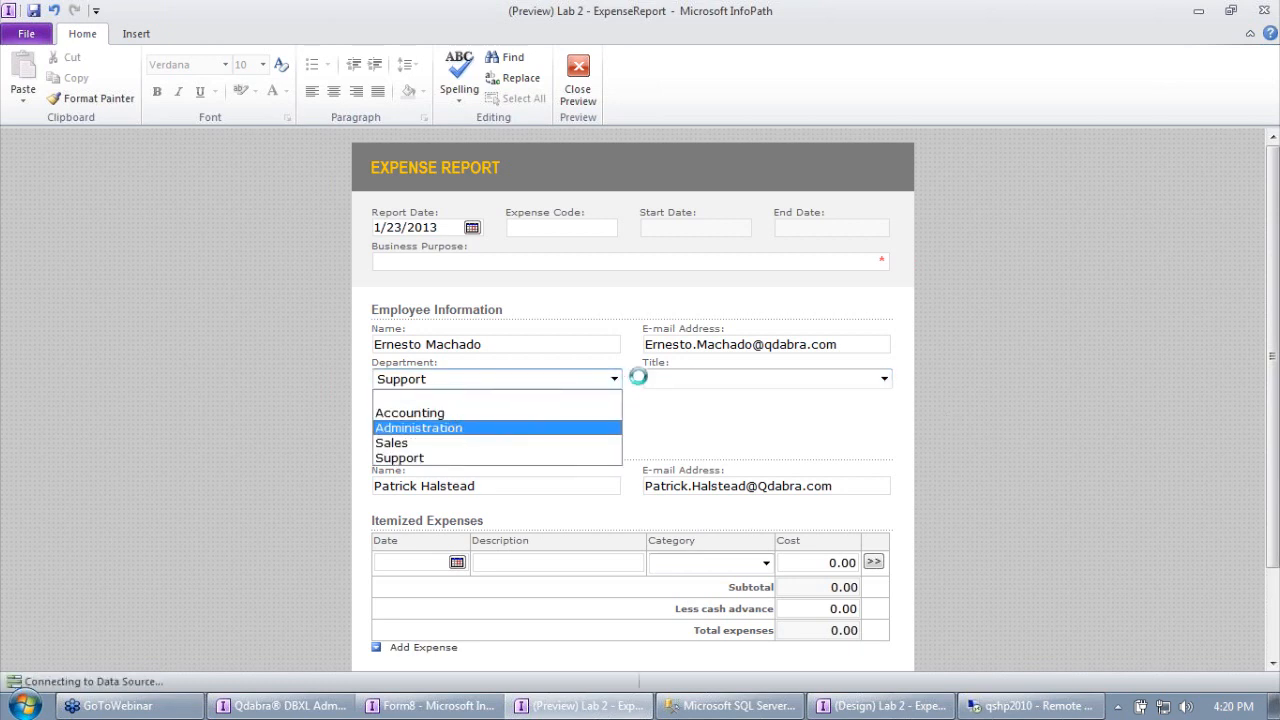
pyautogui.click(445, 428)
pyautogui.click(709, 381)
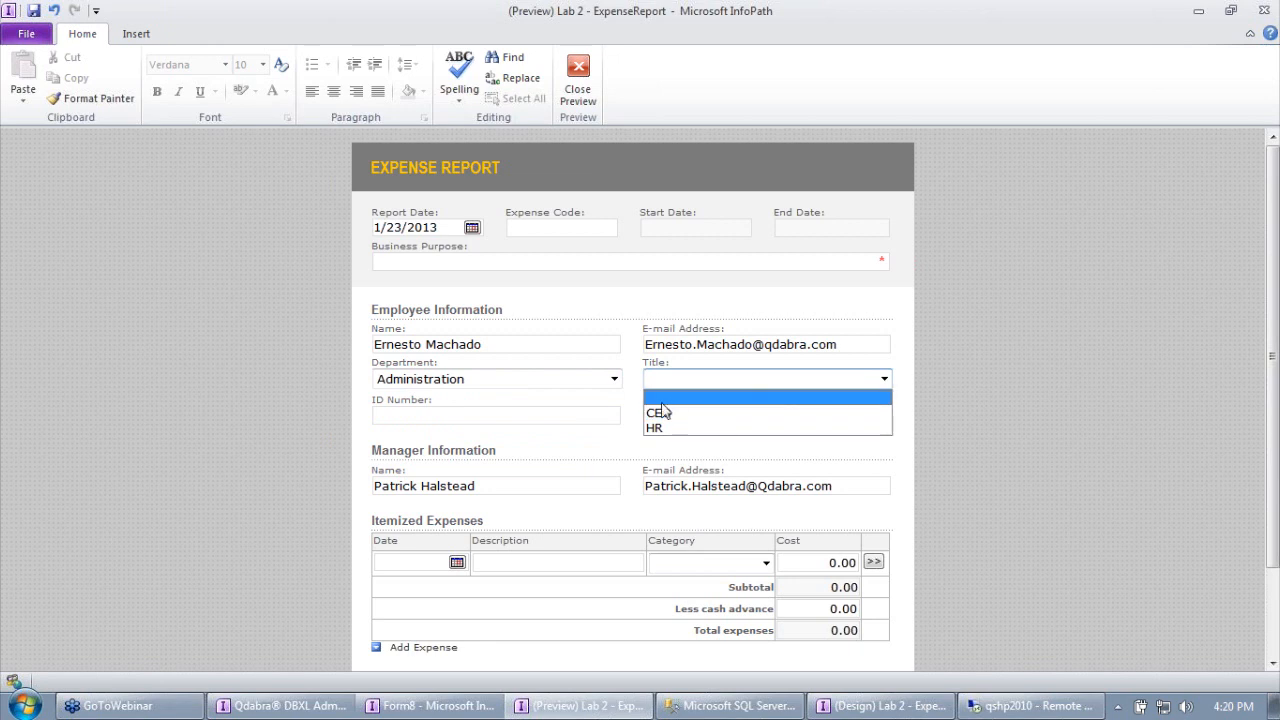
# Switch the department to Sales and on to Support, choose the Support manager title, and close the preview.
pyautogui.click(587, 381)
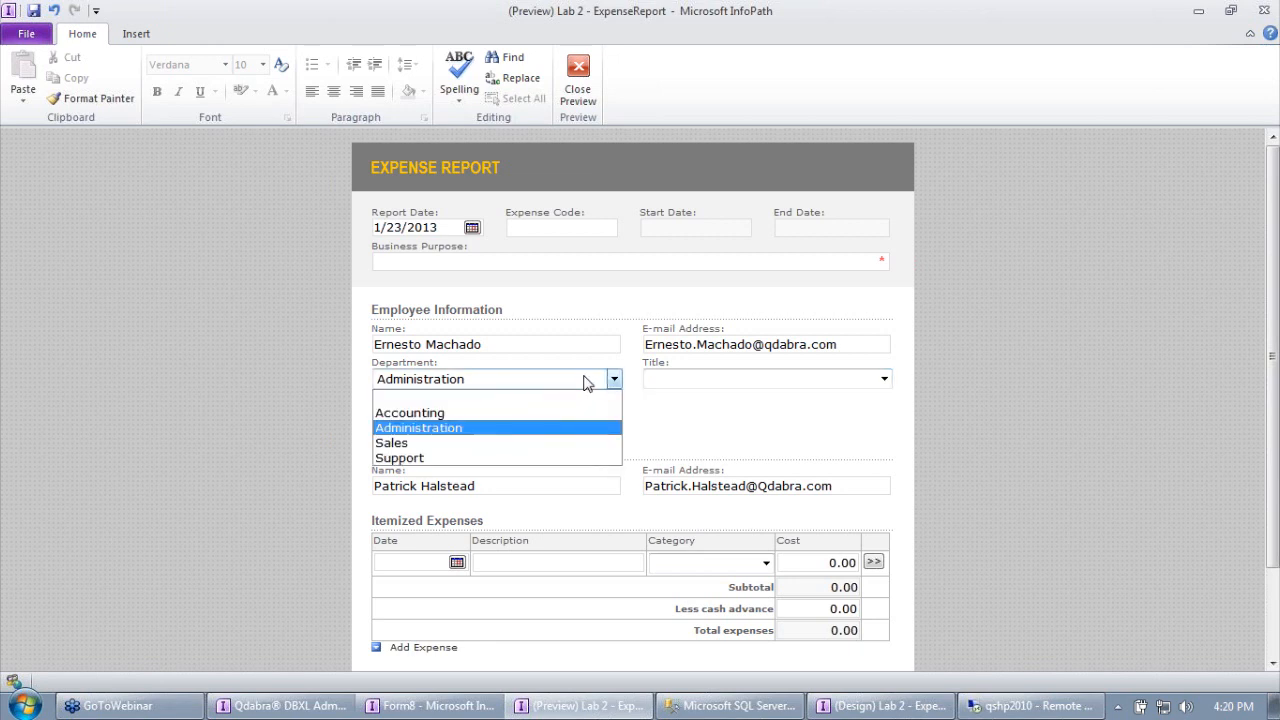
pyautogui.click(534, 442)
pyautogui.click(580, 385)
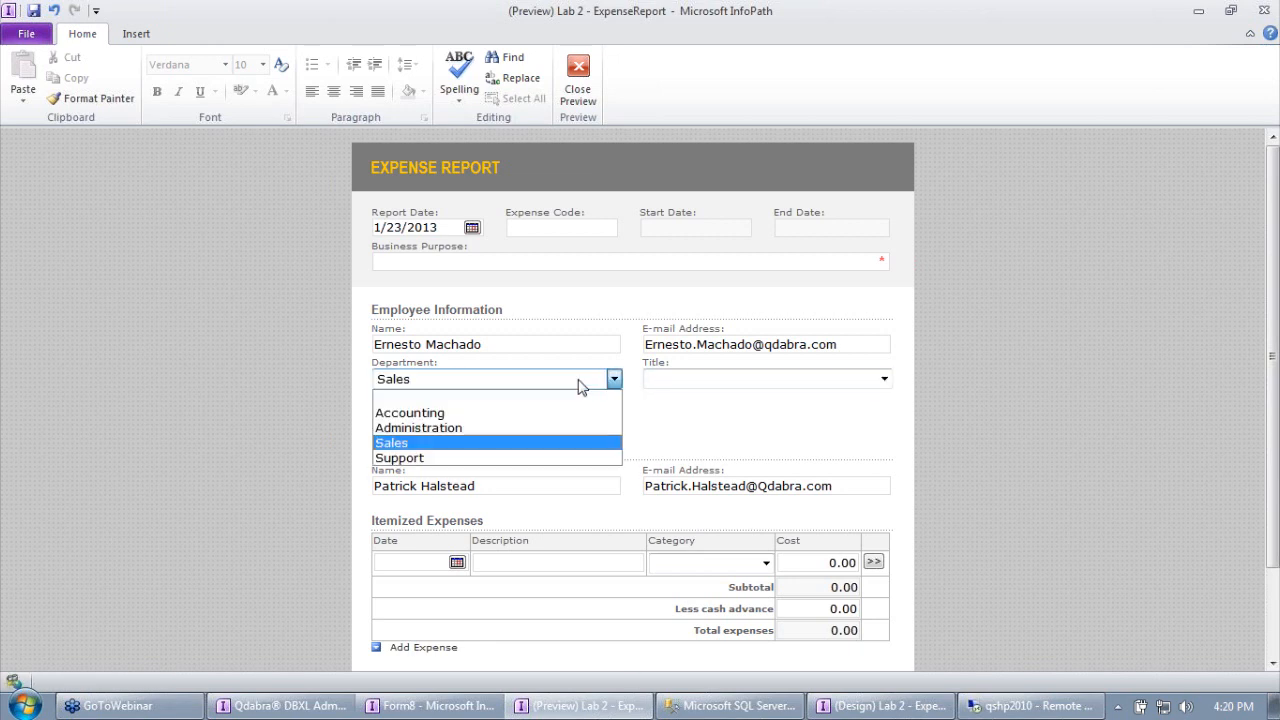
pyautogui.click(505, 457)
pyautogui.click(680, 384)
pyautogui.click(697, 428)
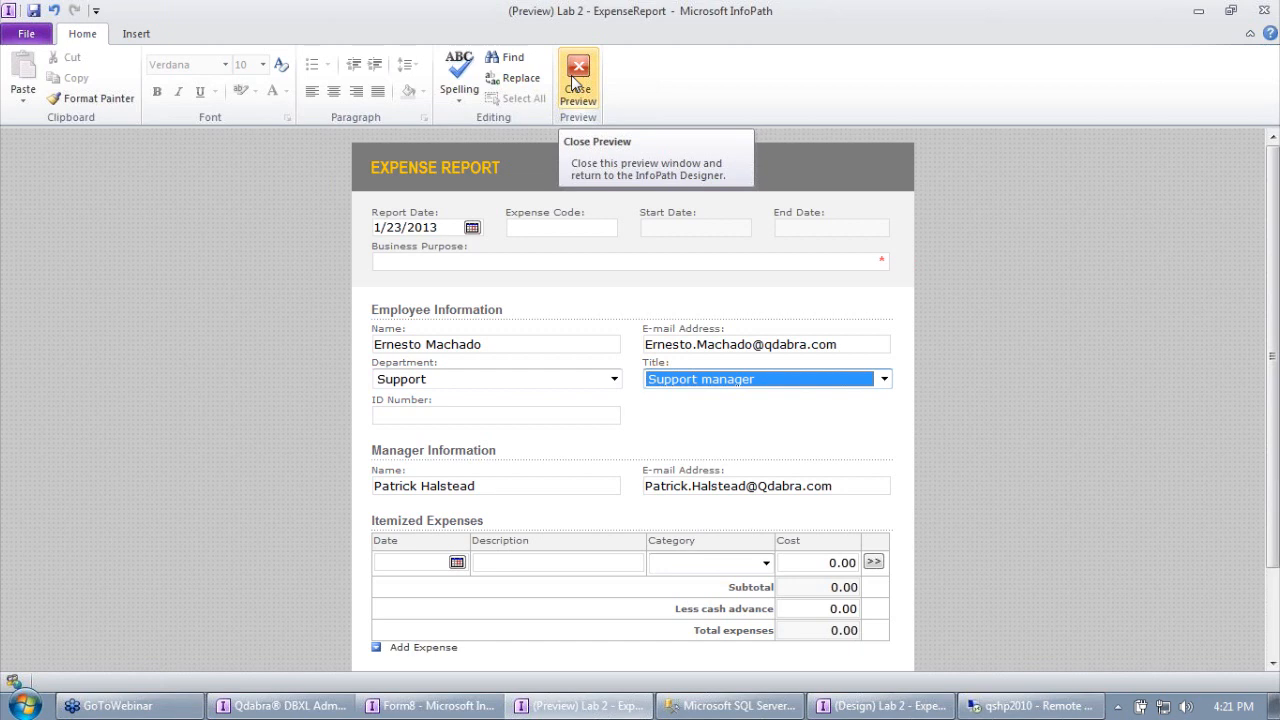
pyautogui.click(576, 80)
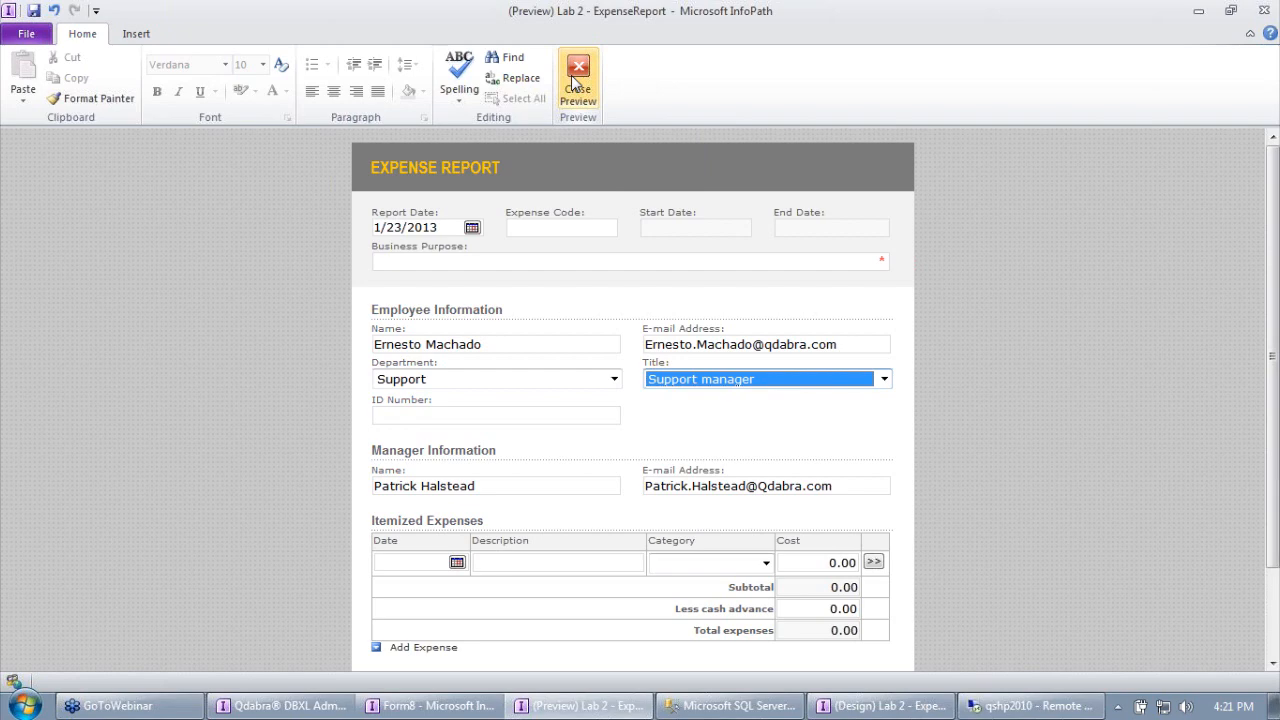
pyautogui.click(576, 80)
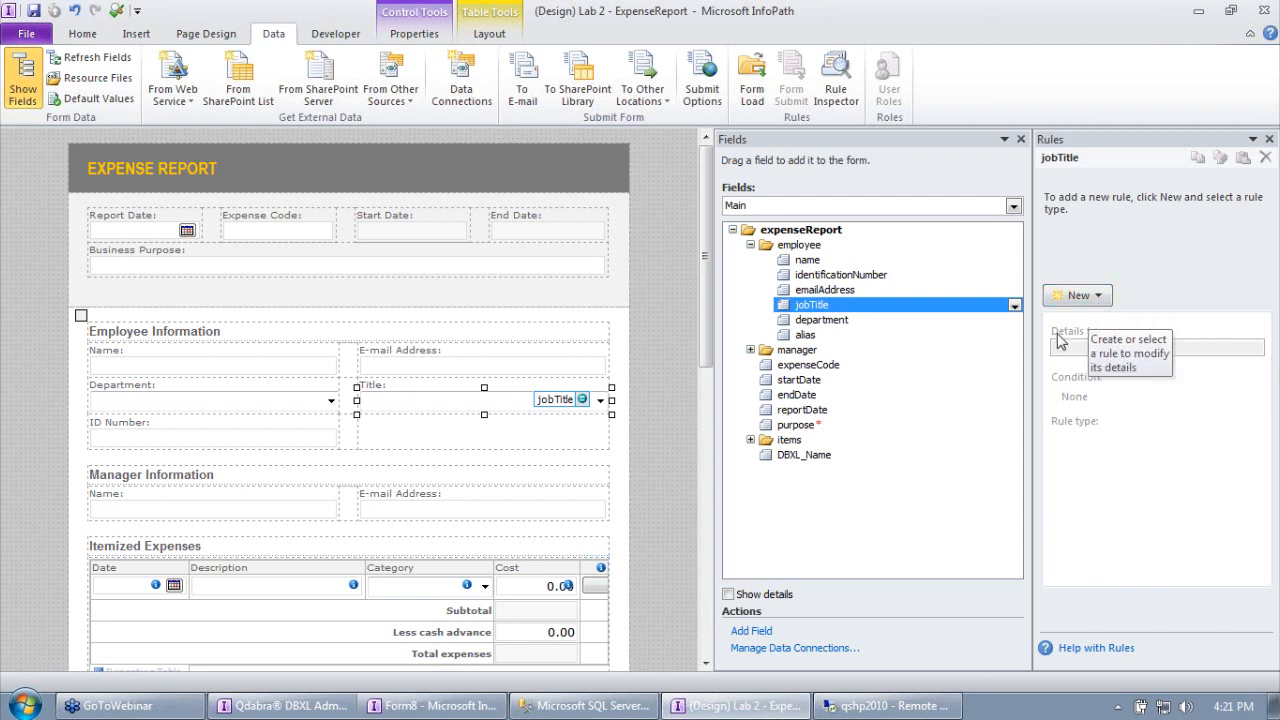
# Add a formatting rule to the jobTitle field that disables the control when department is blank.
pyautogui.click(1096, 298)
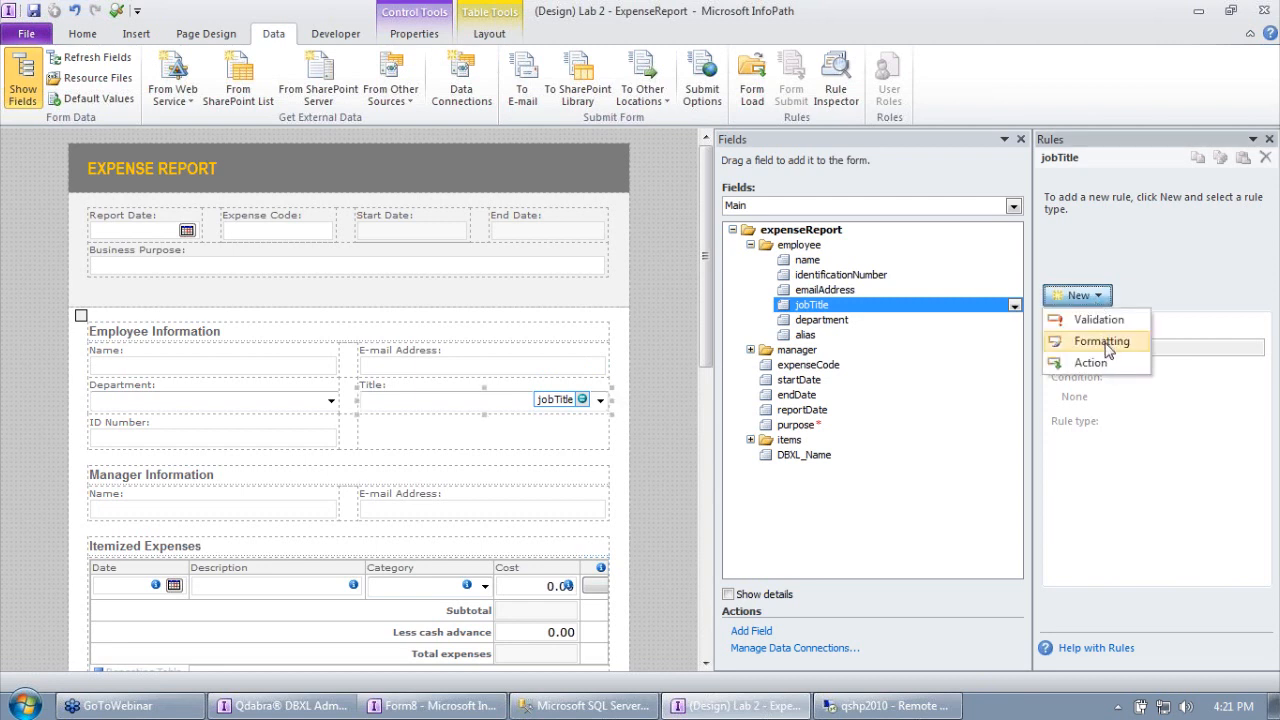
pyautogui.click(1104, 343)
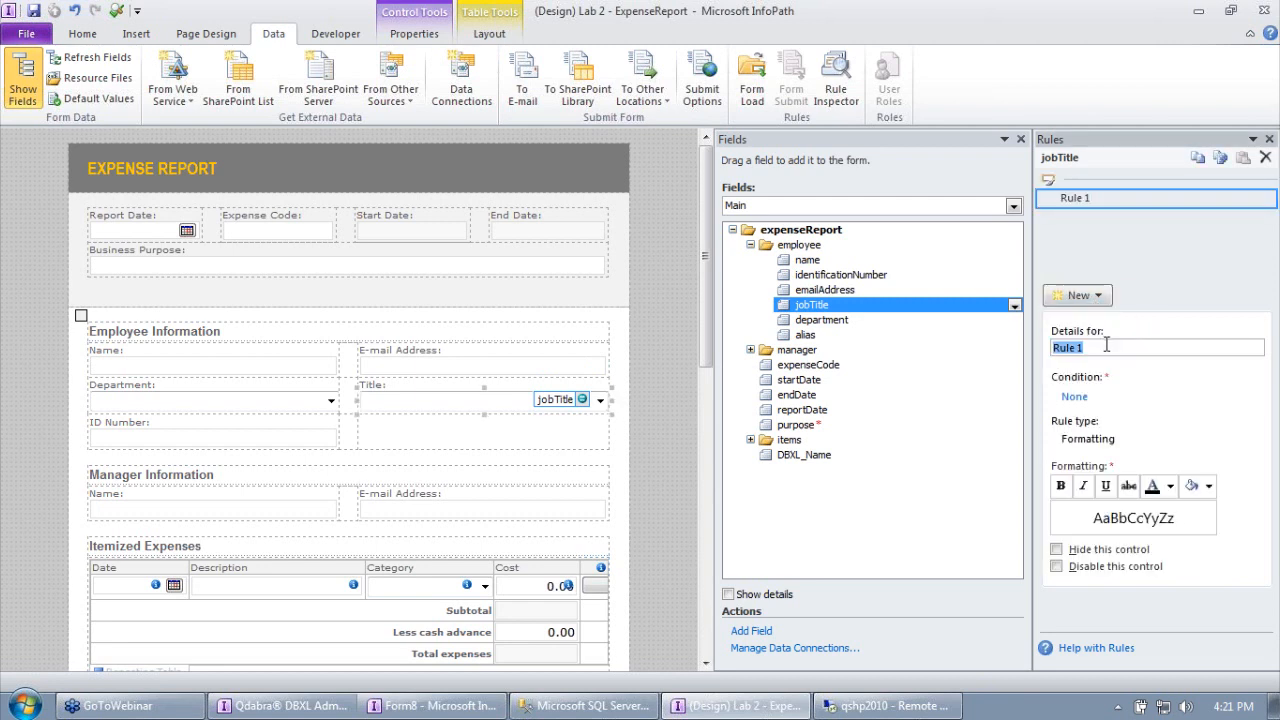
pyautogui.click(1076, 397)
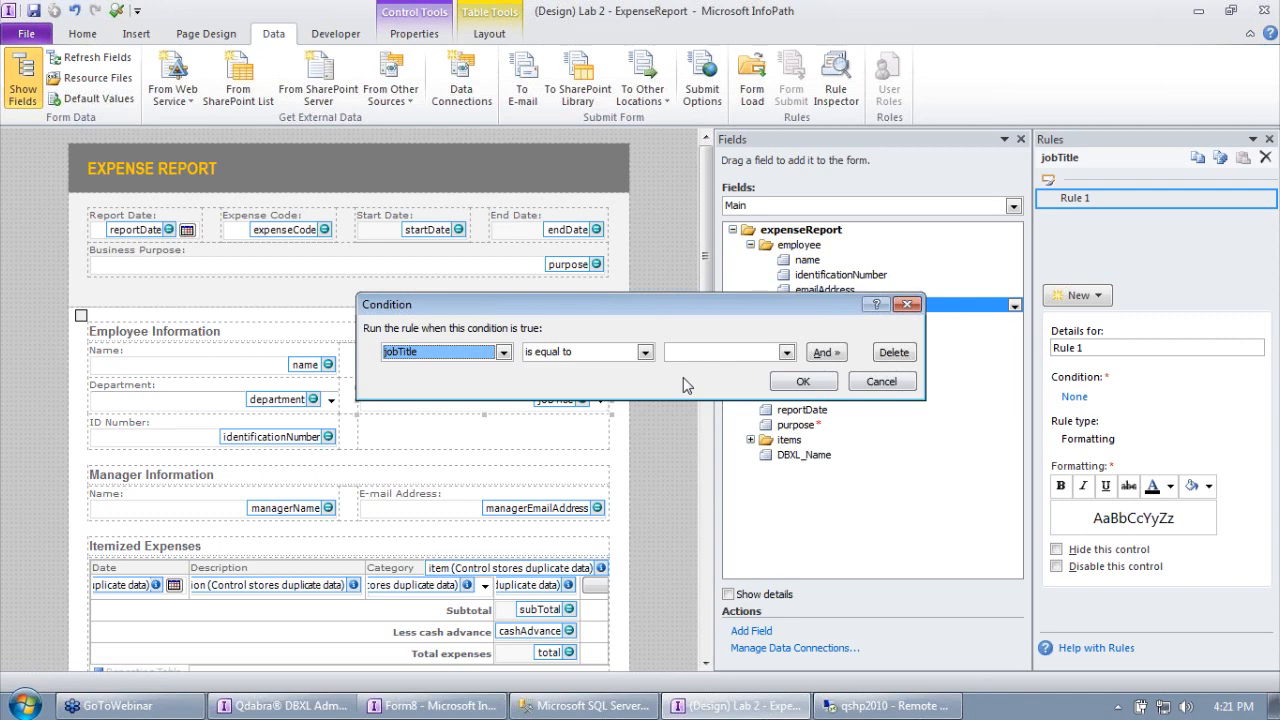
pyautogui.click(463, 356)
pyautogui.click(440, 418)
pyautogui.click(556, 360)
pyautogui.click(542, 466)
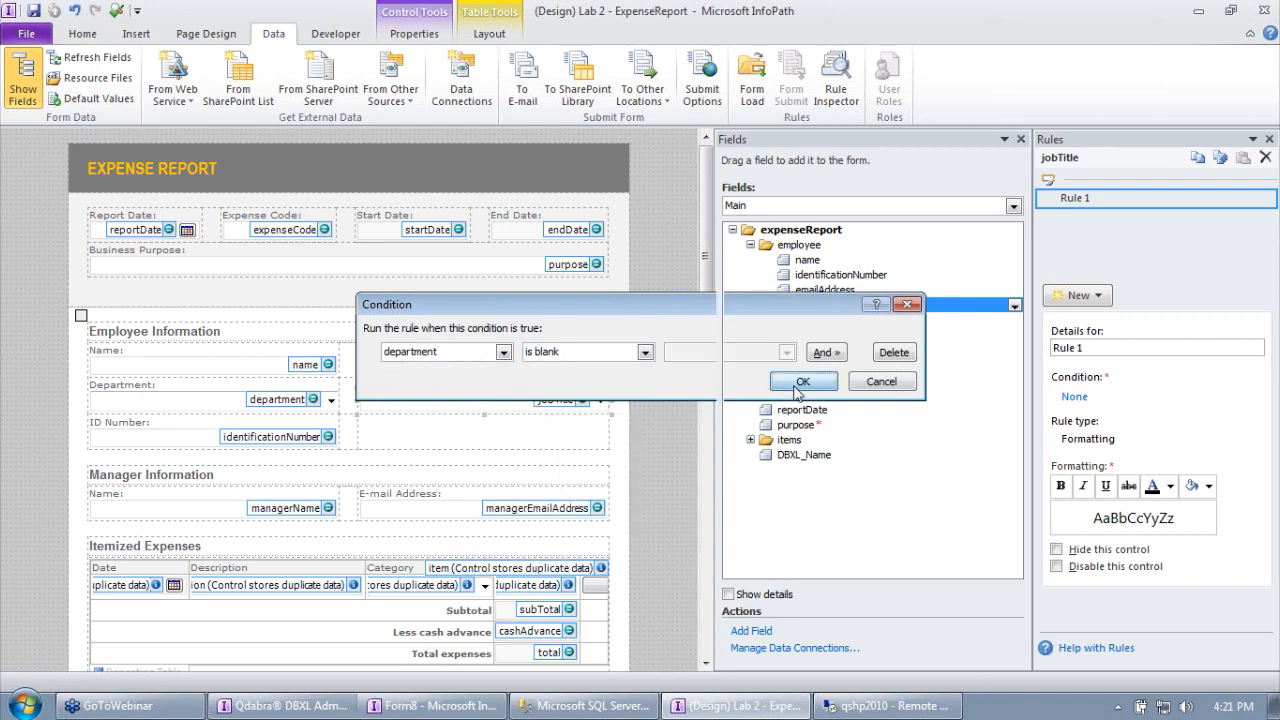
pyautogui.click(803, 381)
pyautogui.click(1057, 566)
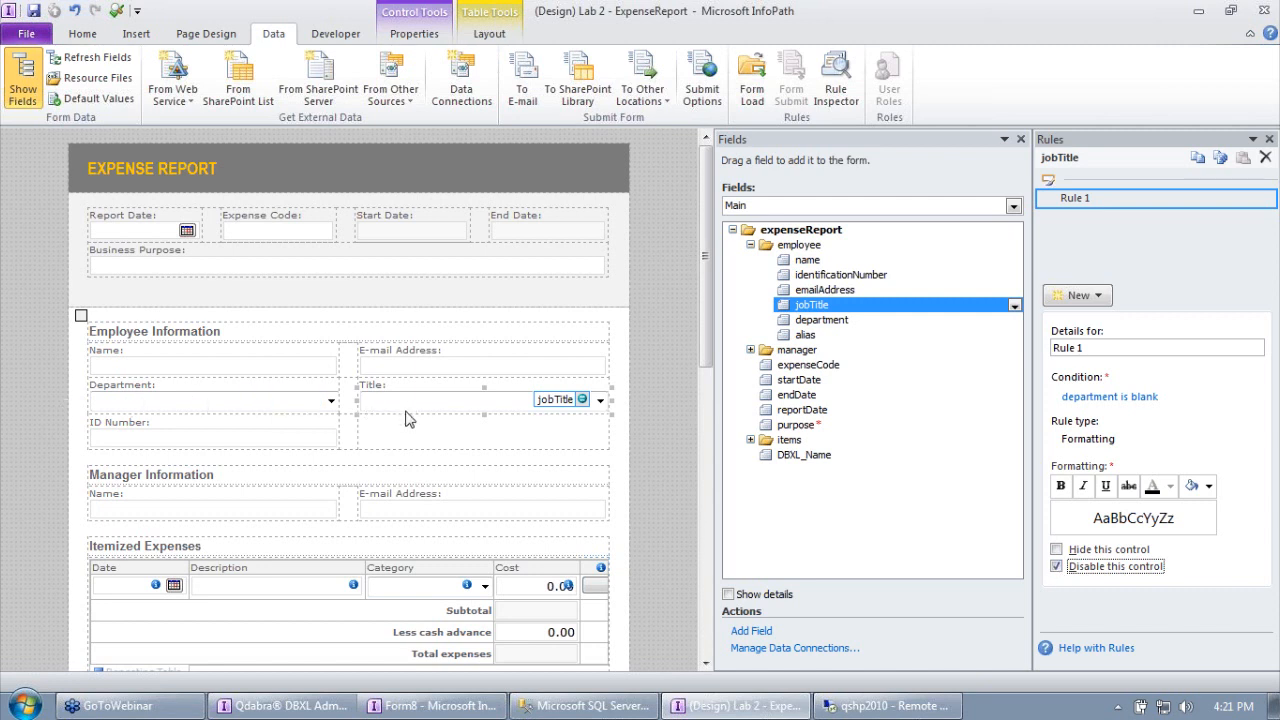
# Add an action rule named "Clear position" to the department field.
pyautogui.click(228, 405)
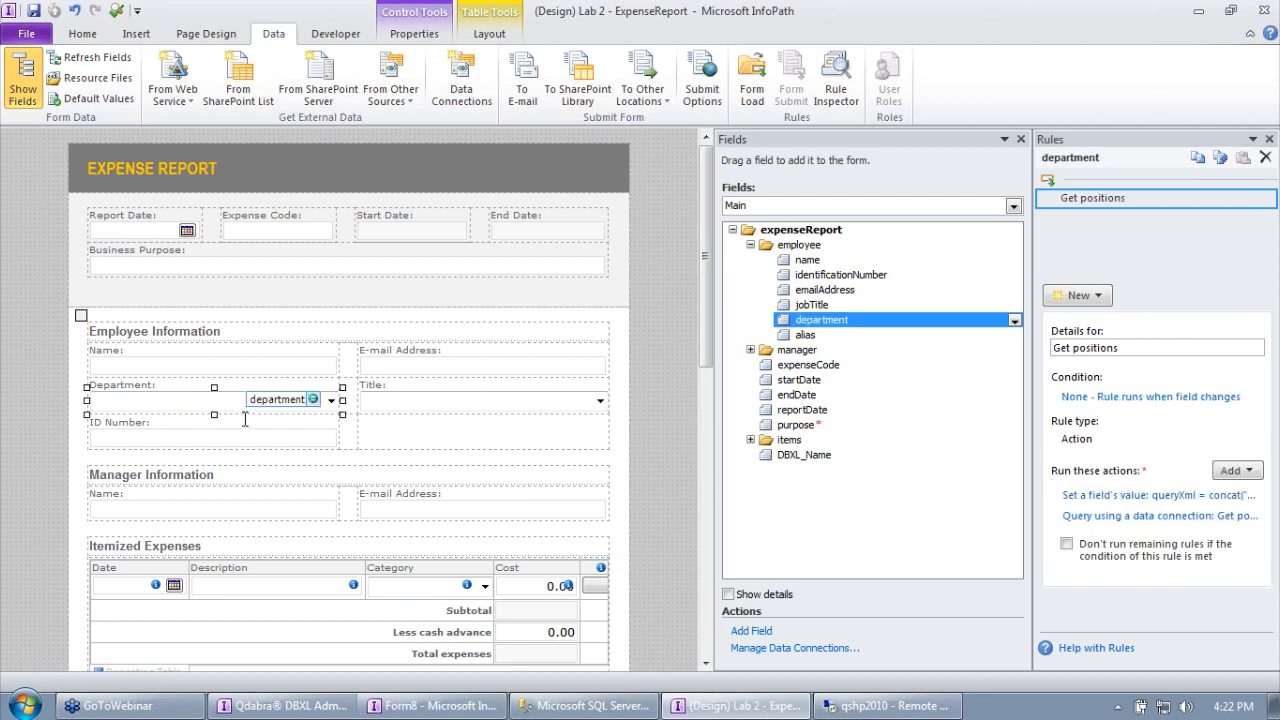
pyautogui.click(1098, 297)
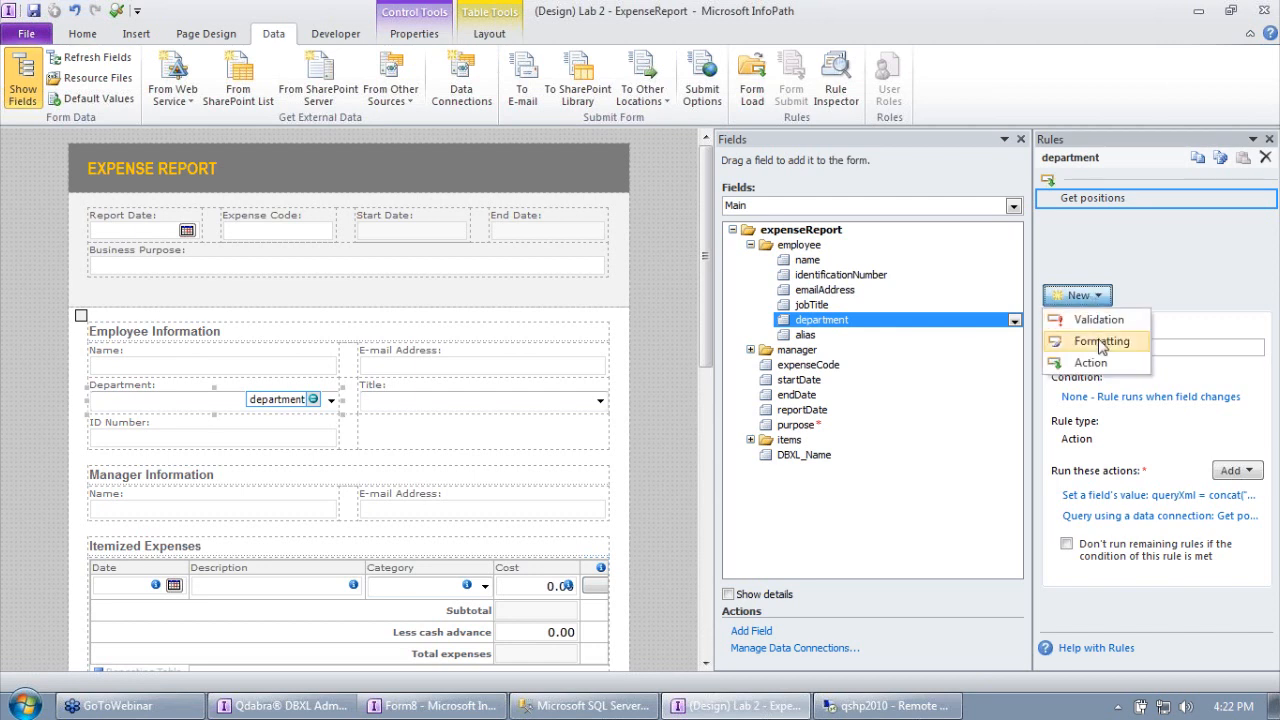
pyautogui.click(1105, 371)
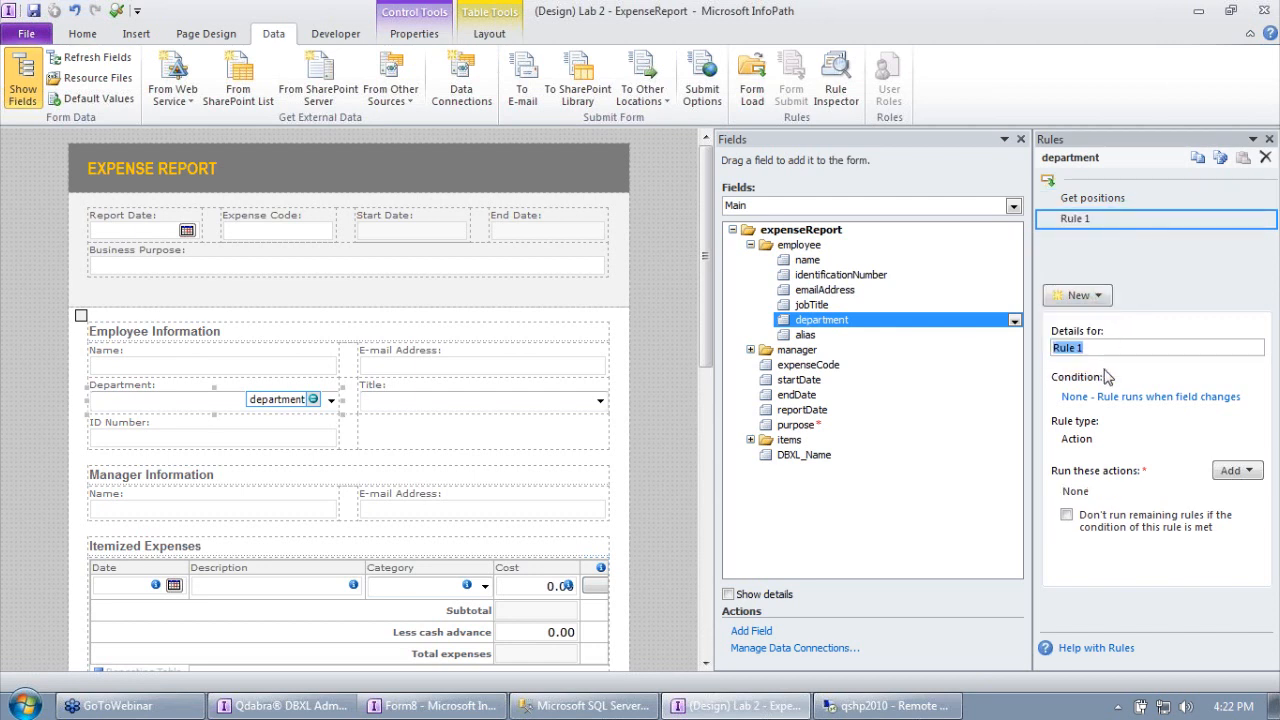
pyautogui.write('Clear')
pyautogui.press('Tab')
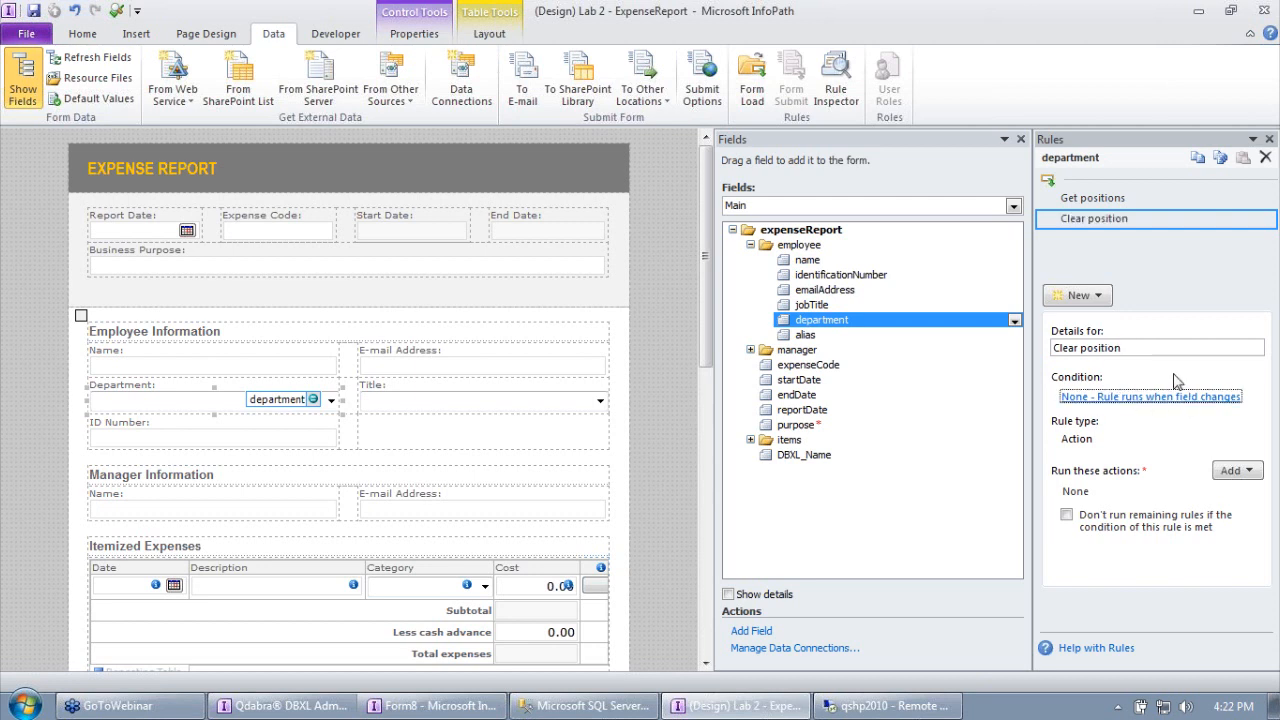
# Give the Clear position rule an action that sets the jobTitle field to an empty value.
pyautogui.click(1238, 471)
pyautogui.click(1229, 495)
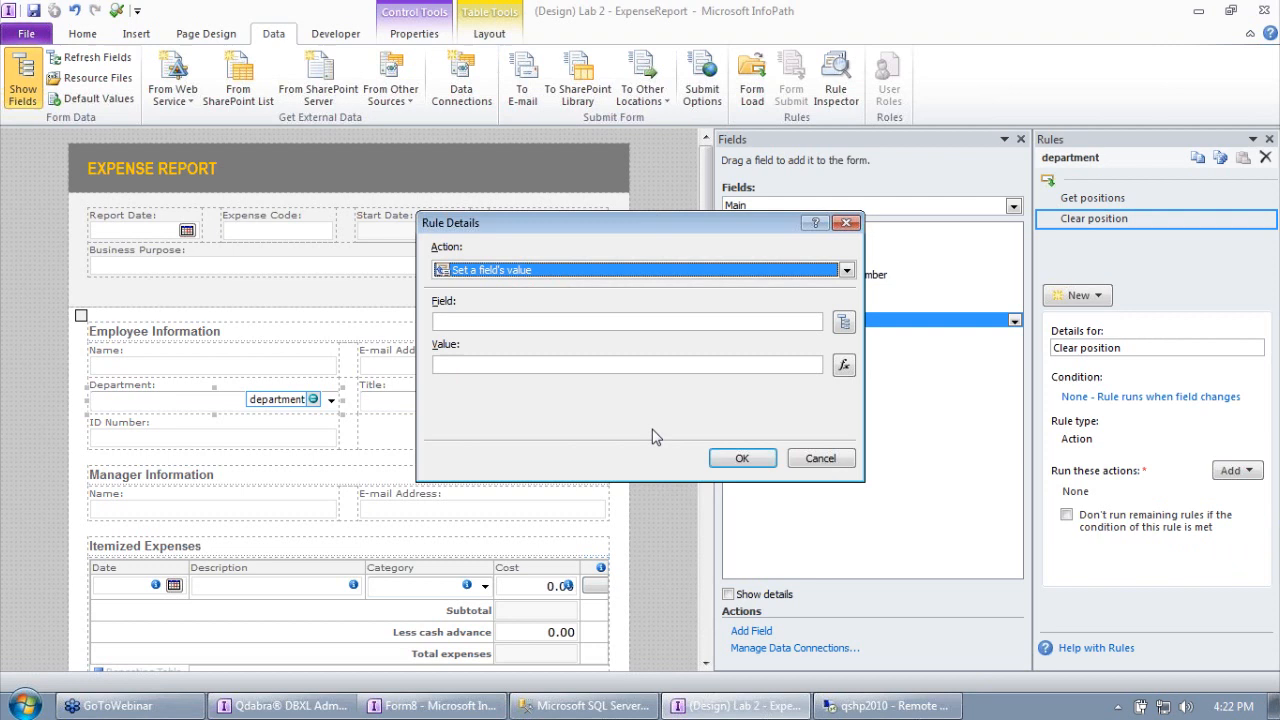
pyautogui.click(843, 321)
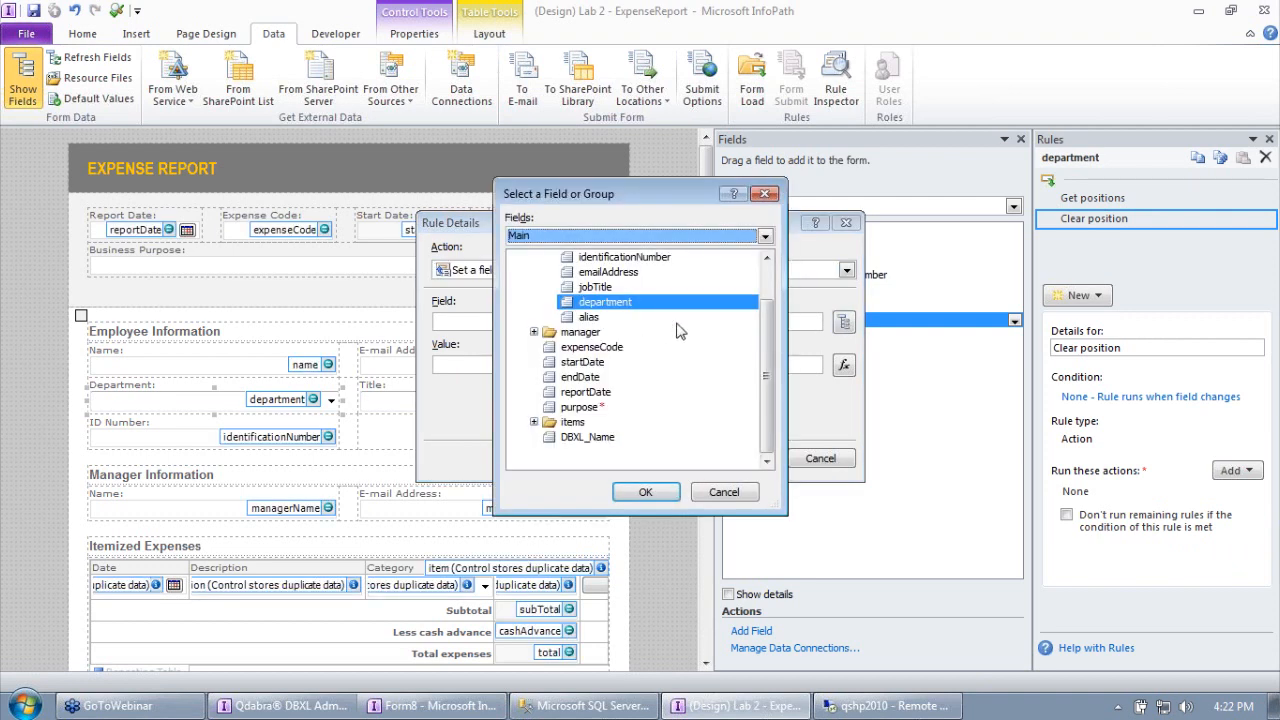
pyautogui.doubleClick(612, 288)
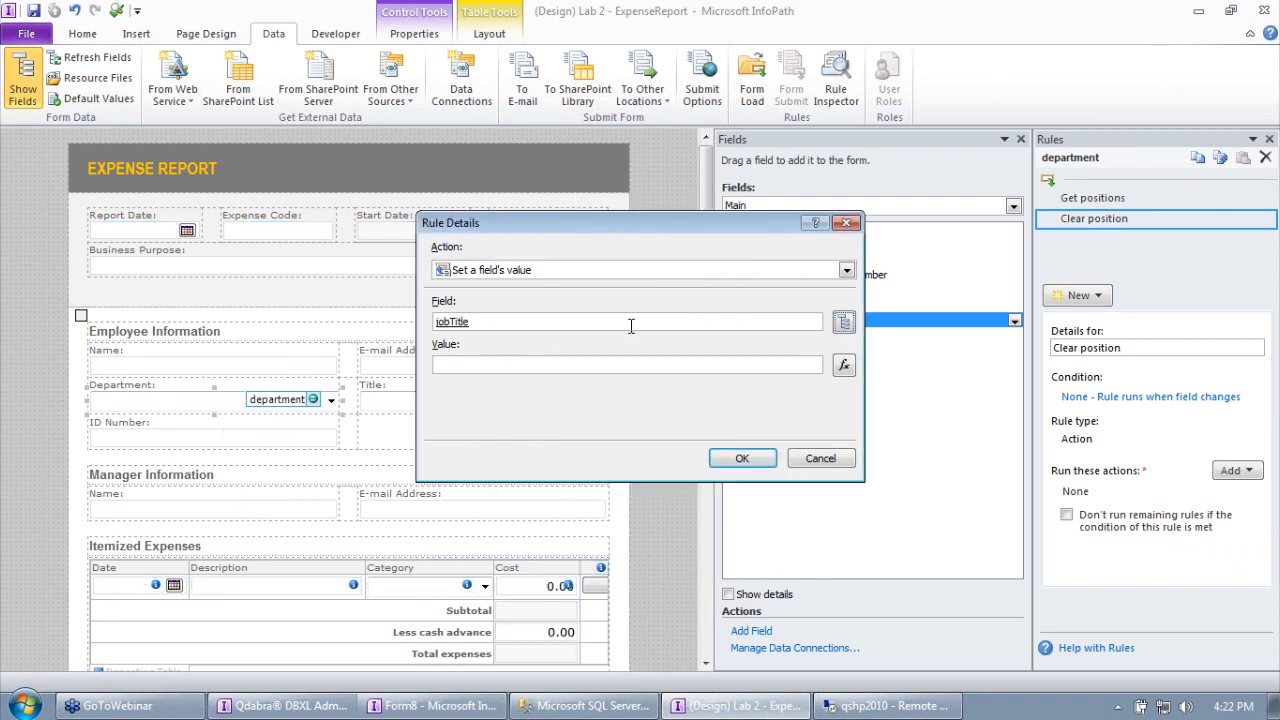
pyautogui.click(762, 457)
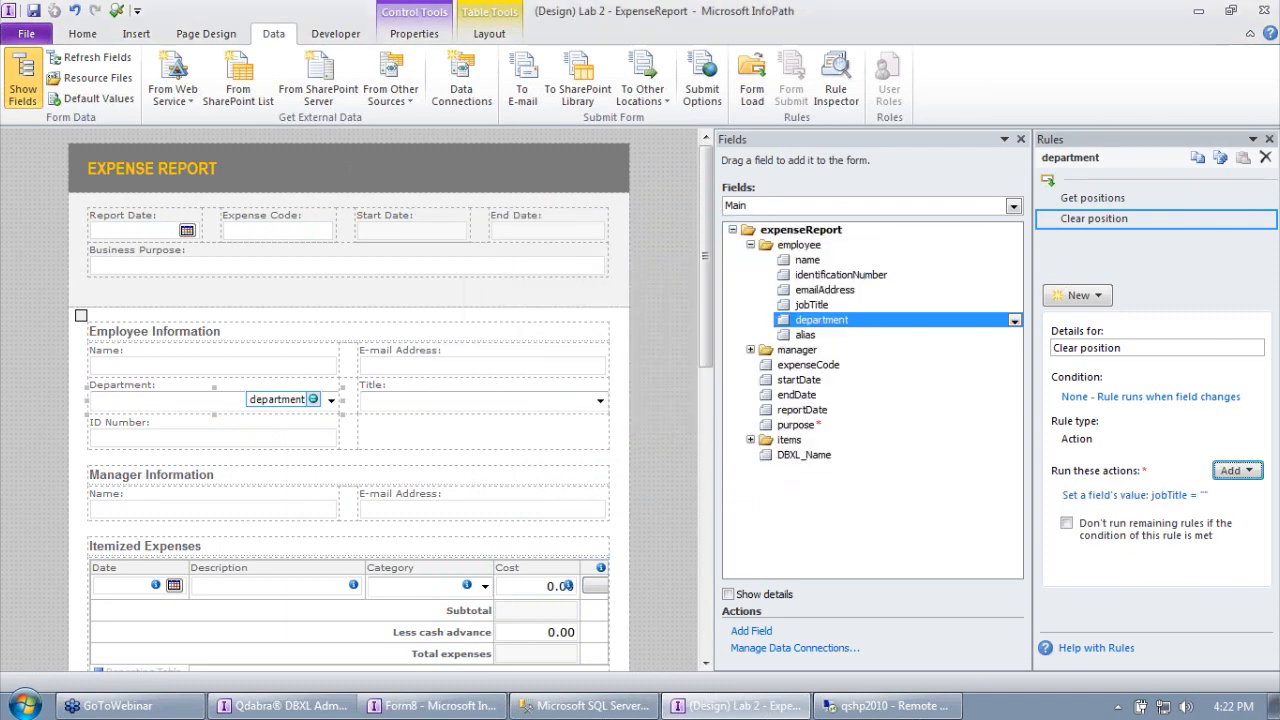
# Preview the form, allowing the data source connection, and test the Title drop-down with no department selected.
pyautogui.click(115, 10)
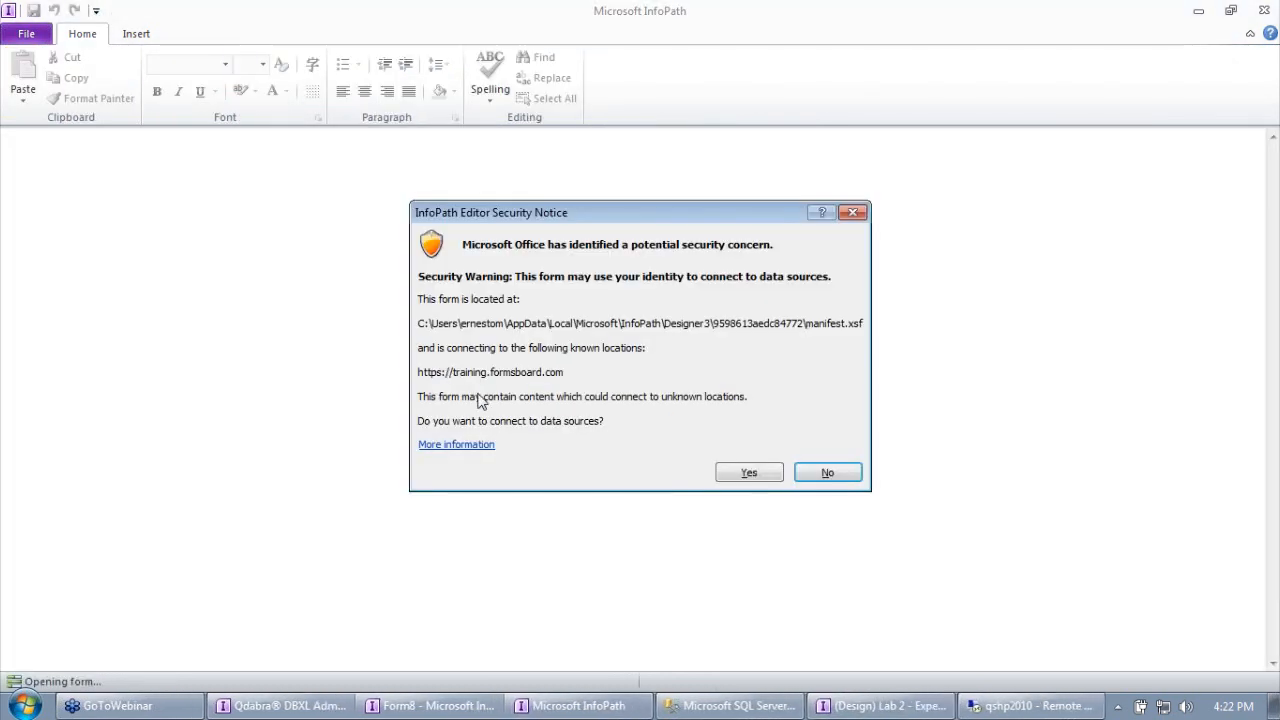
pyautogui.click(745, 469)
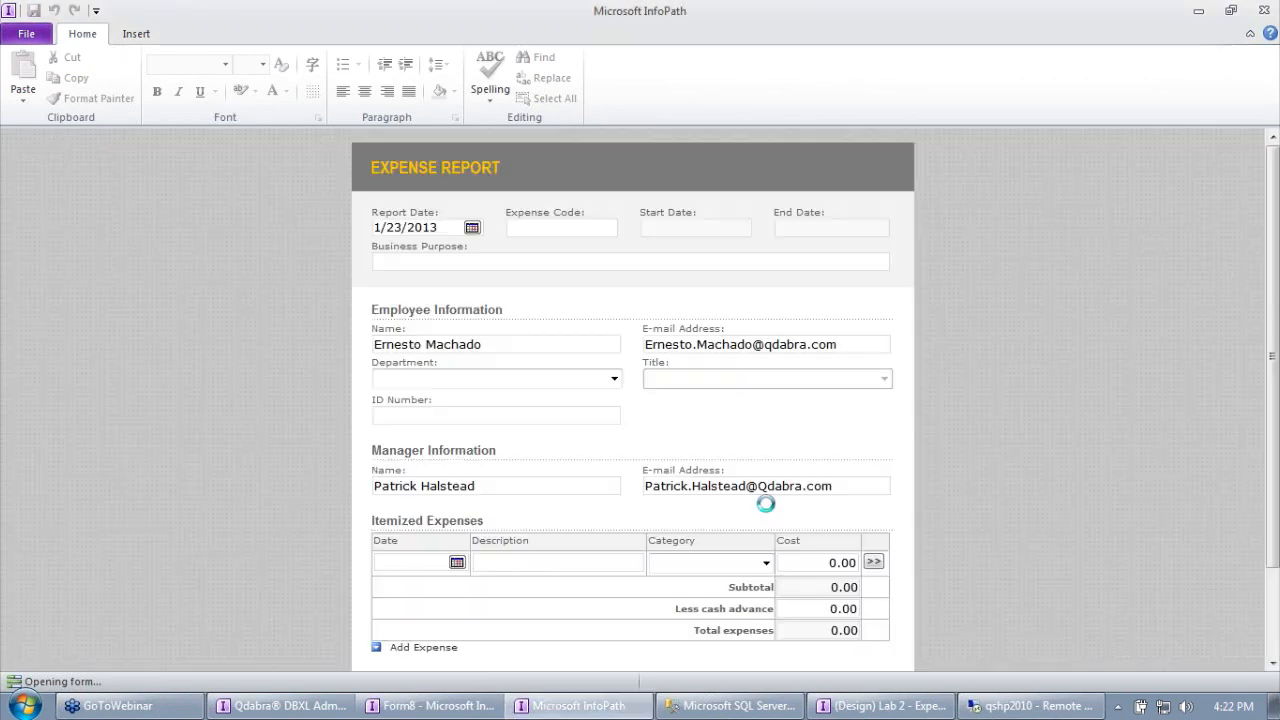
pyautogui.click(878, 380)
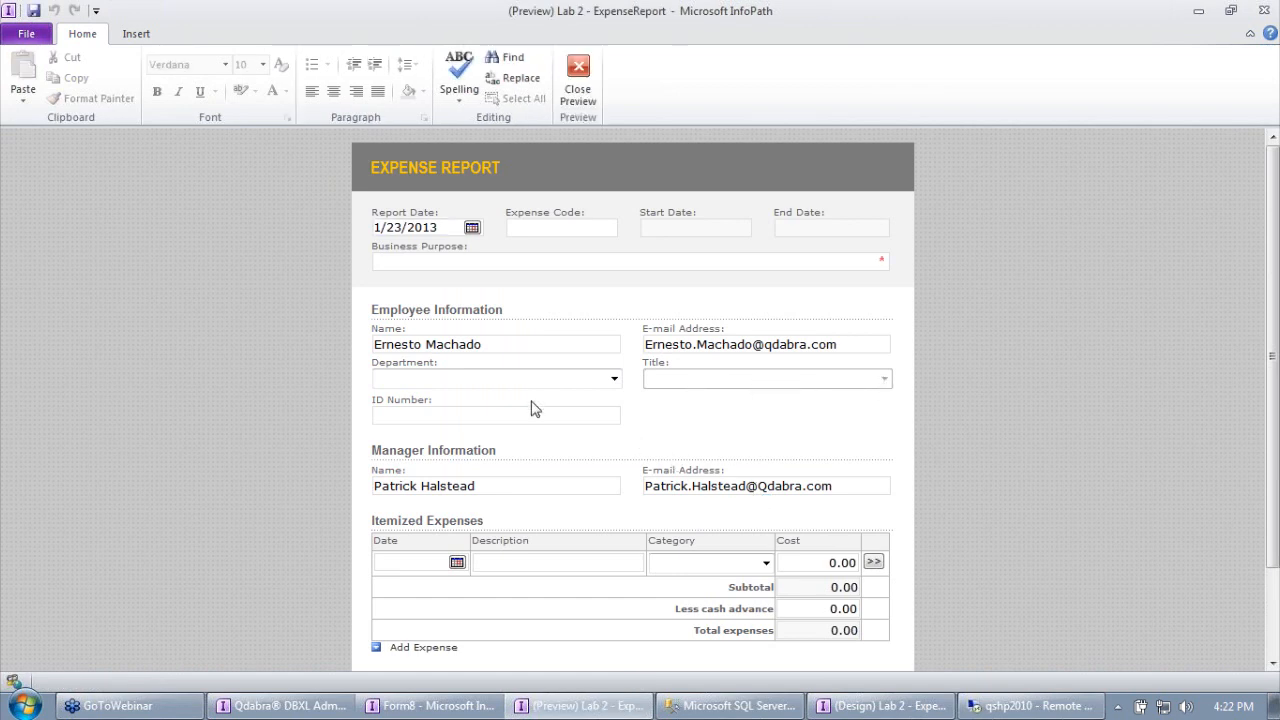
# Test the title selection by setting the department to Accounting and the title to Accountant.
pyautogui.click(490, 379)
pyautogui.click(447, 412)
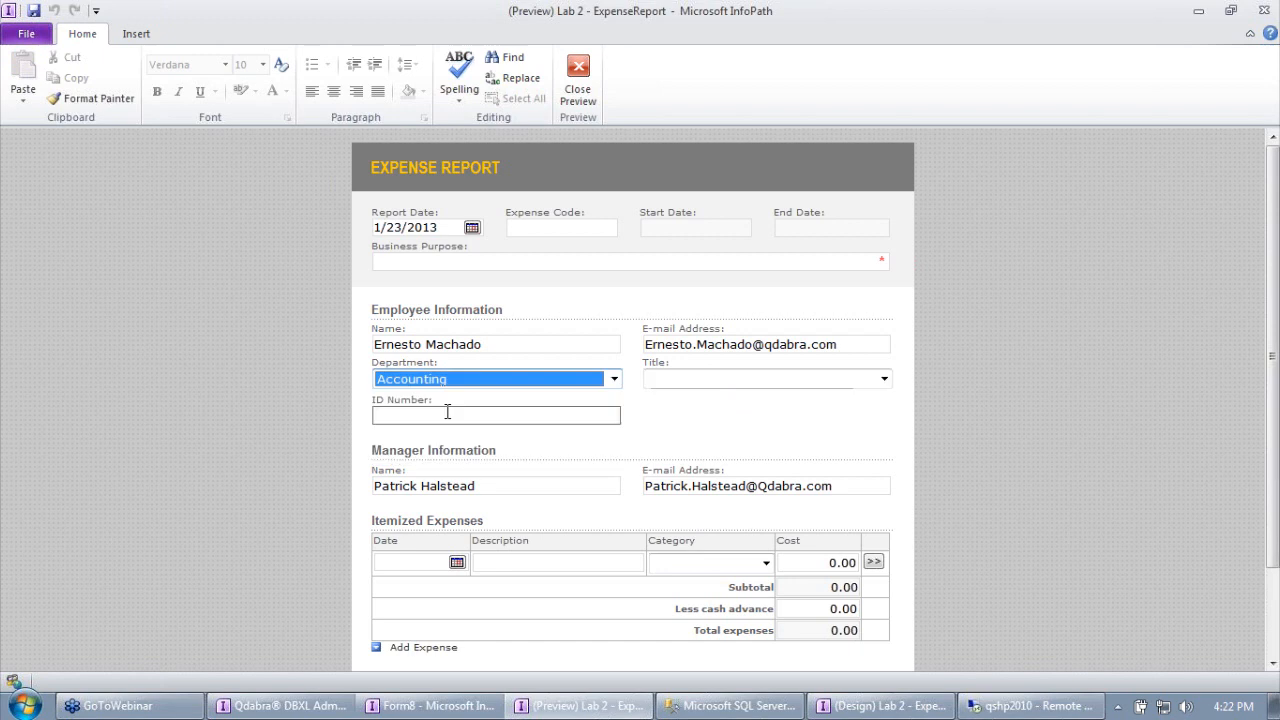
pyautogui.click(695, 380)
pyautogui.click(712, 413)
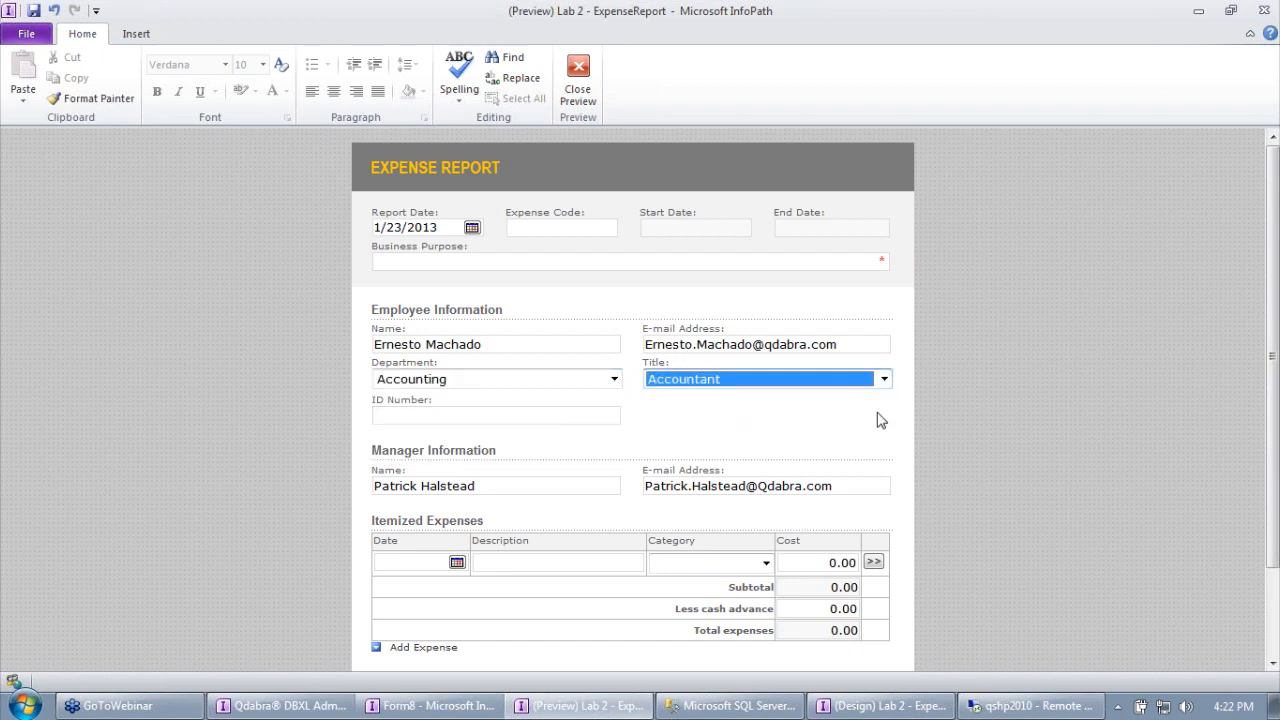
# Change the department to Administration to check that the title clears, and choose CEO as the title.
pyautogui.click(437, 382)
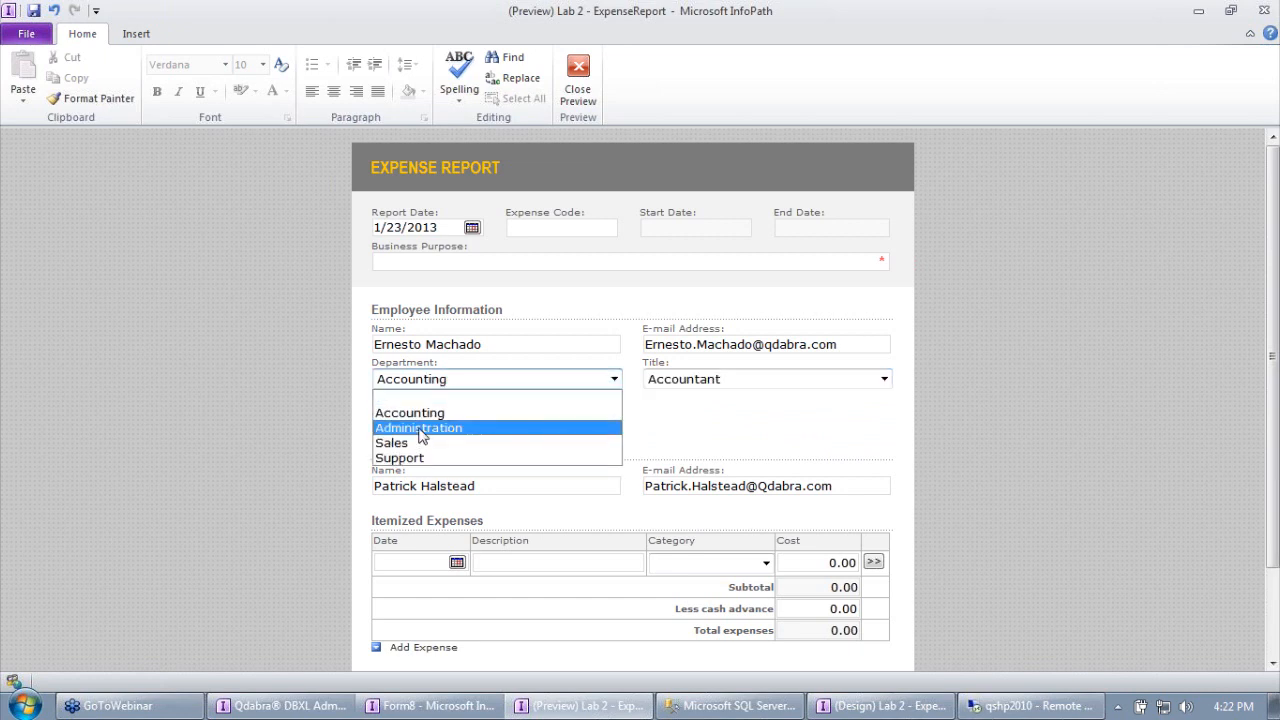
pyautogui.click(421, 429)
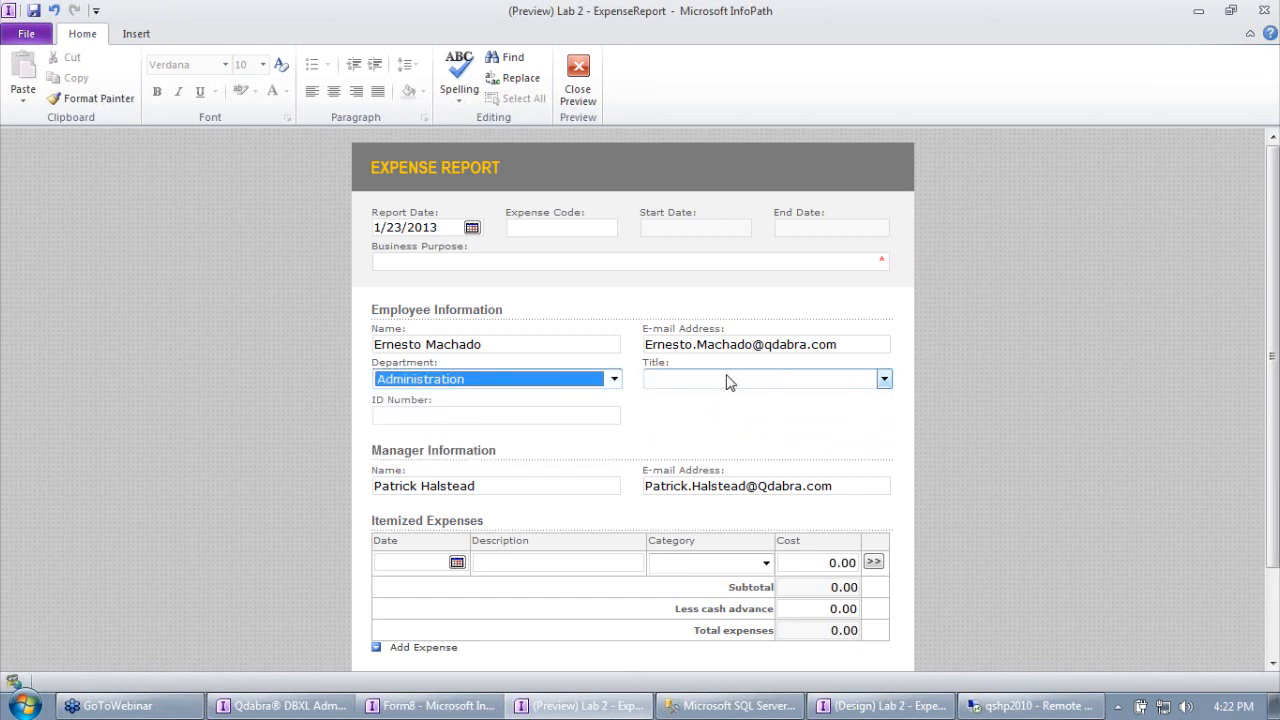
pyautogui.click(727, 380)
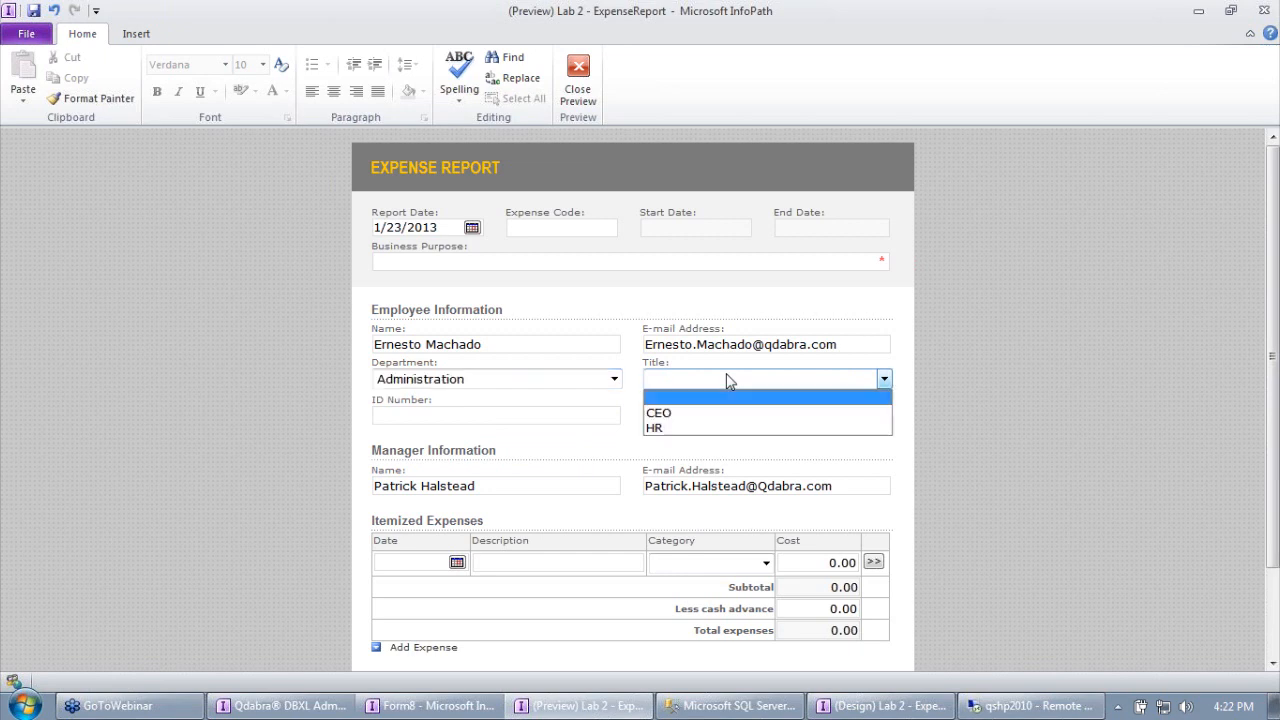
pyautogui.click(715, 418)
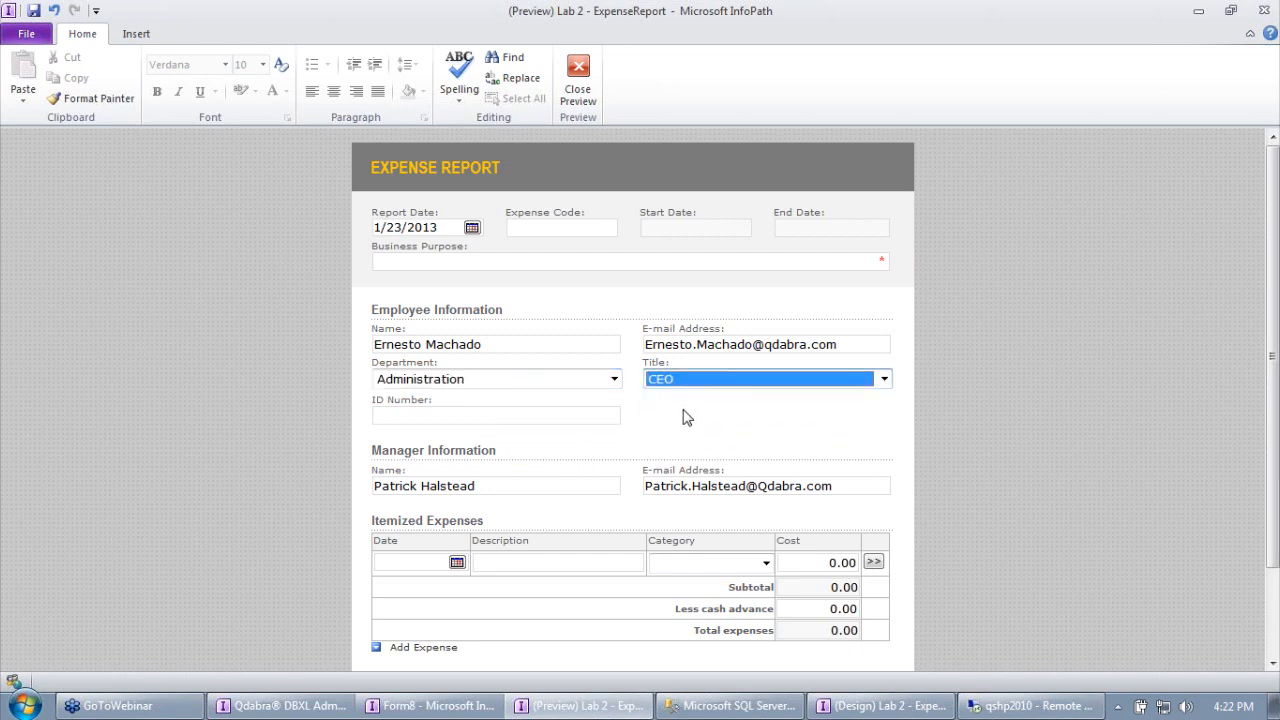
# Test the Sales department with a title and Support with the Support engineer title, and close the preview.
pyautogui.click(565, 382)
pyautogui.click(522, 446)
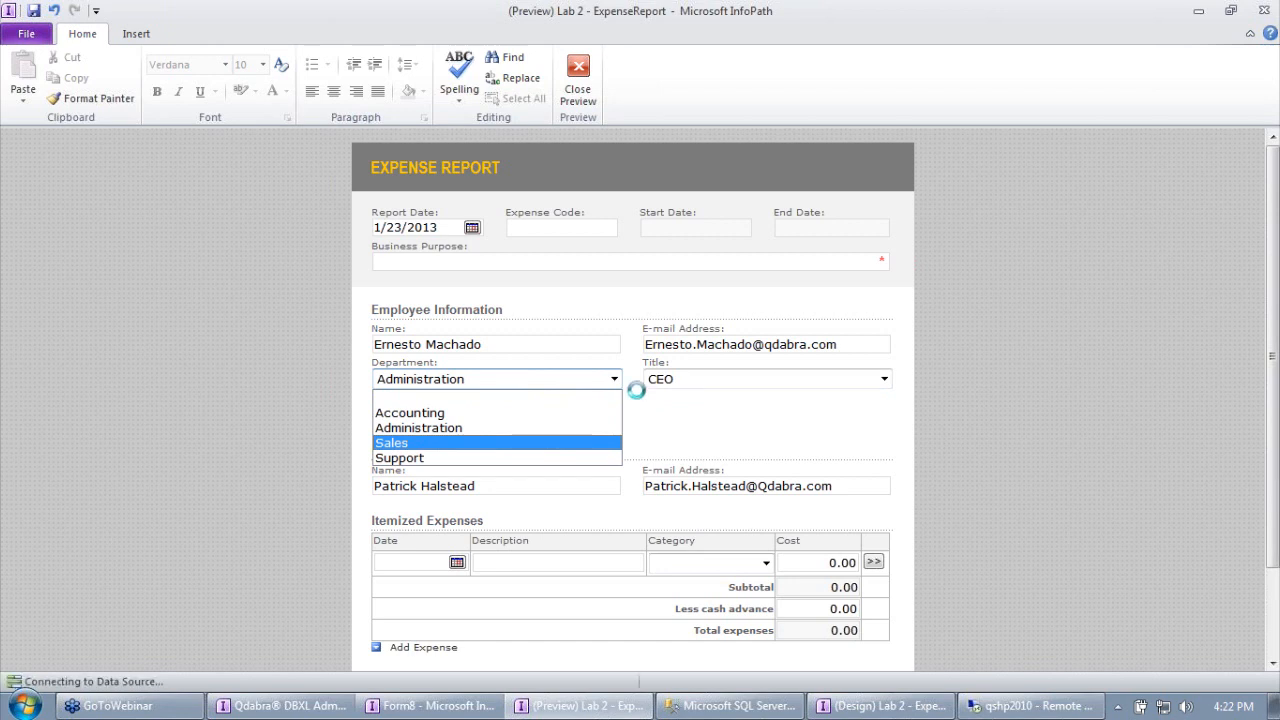
pyautogui.click(683, 377)
pyautogui.click(666, 413)
pyautogui.click(530, 385)
pyautogui.click(503, 457)
pyautogui.click(691, 378)
pyautogui.click(695, 414)
pyautogui.click(964, 394)
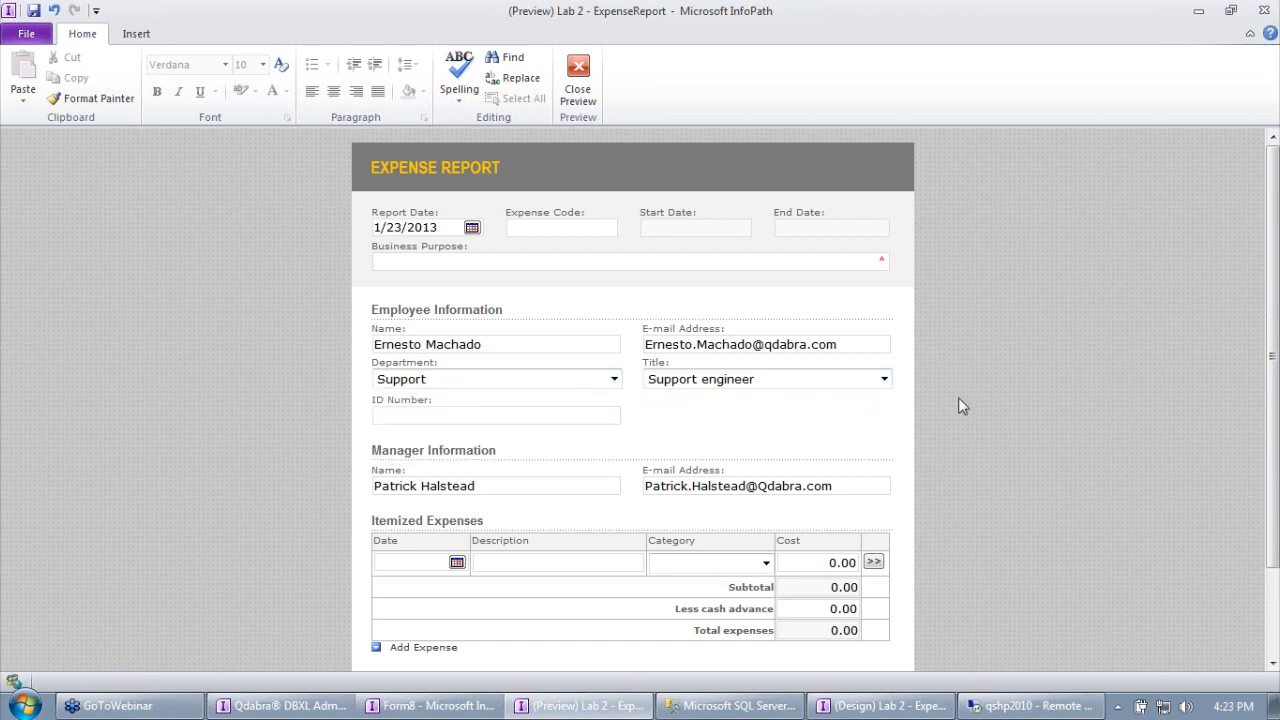
pyautogui.click(578, 90)
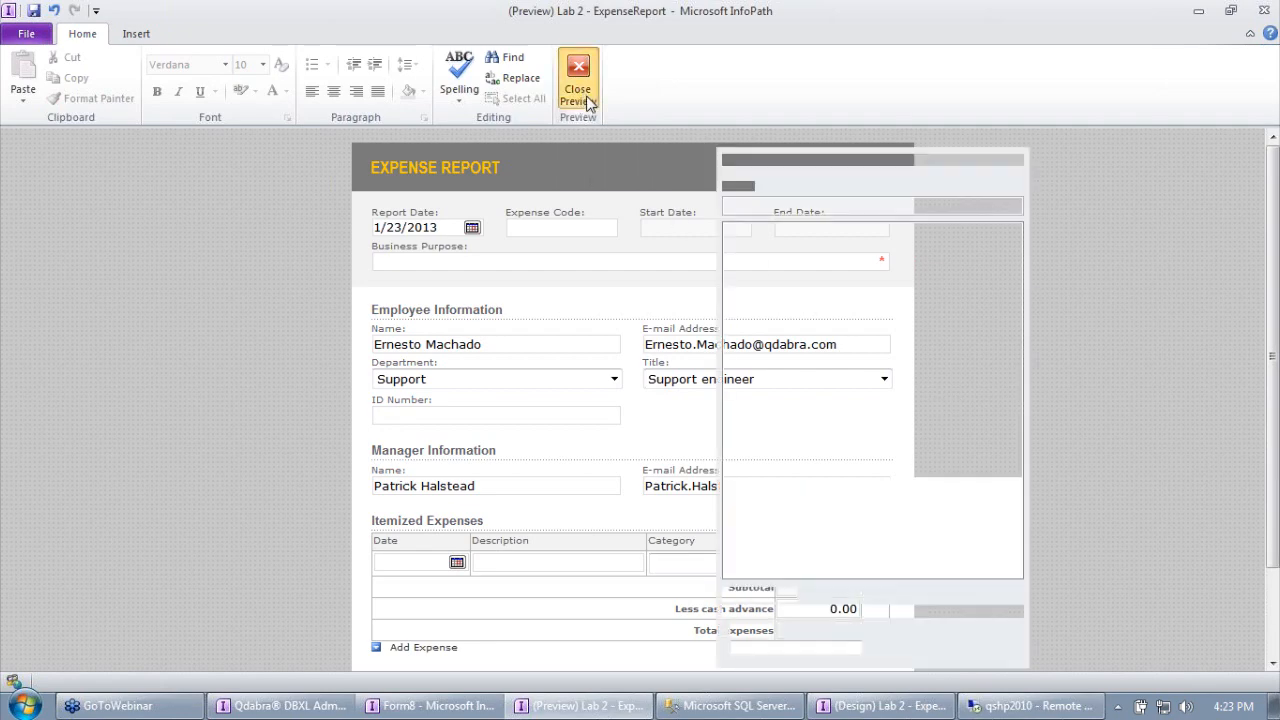